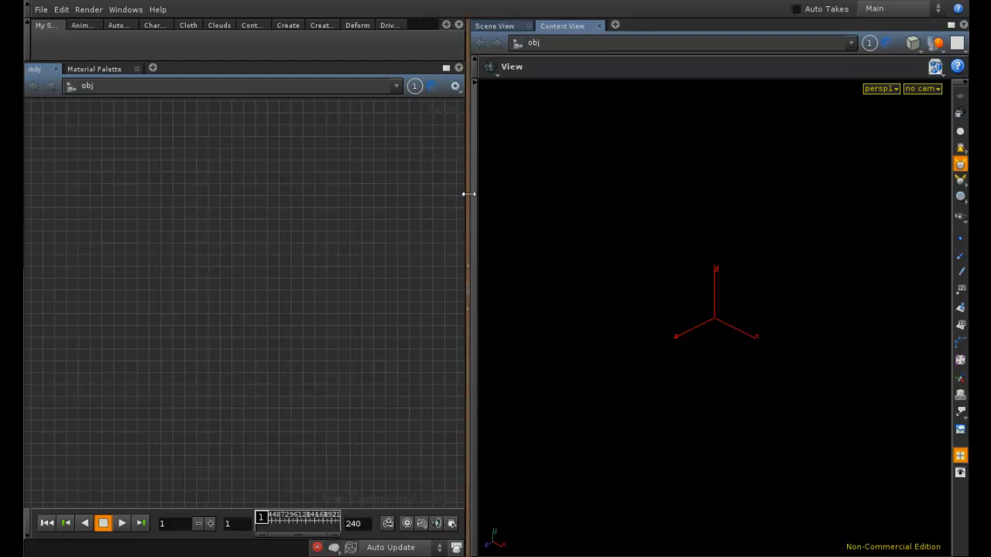
Widen the network pane slightly and display the reference grid in the 3D viewport.
{"action": "left_click_drag", "start_coordinate": [468, 194], "coordinate": [505, 193]}
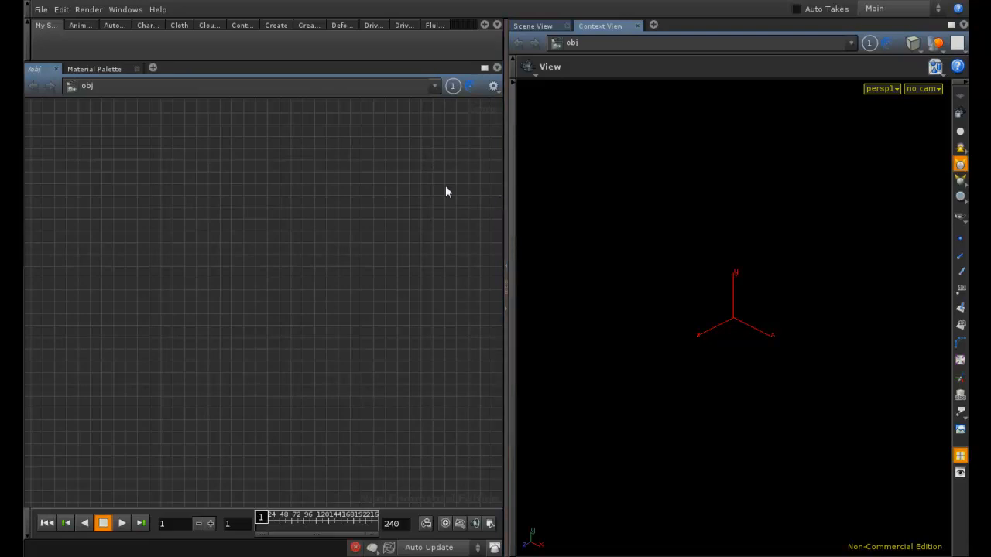
{"action": "left_click_drag", "start_coordinate": [506, 216], "coordinate": [491, 202]}
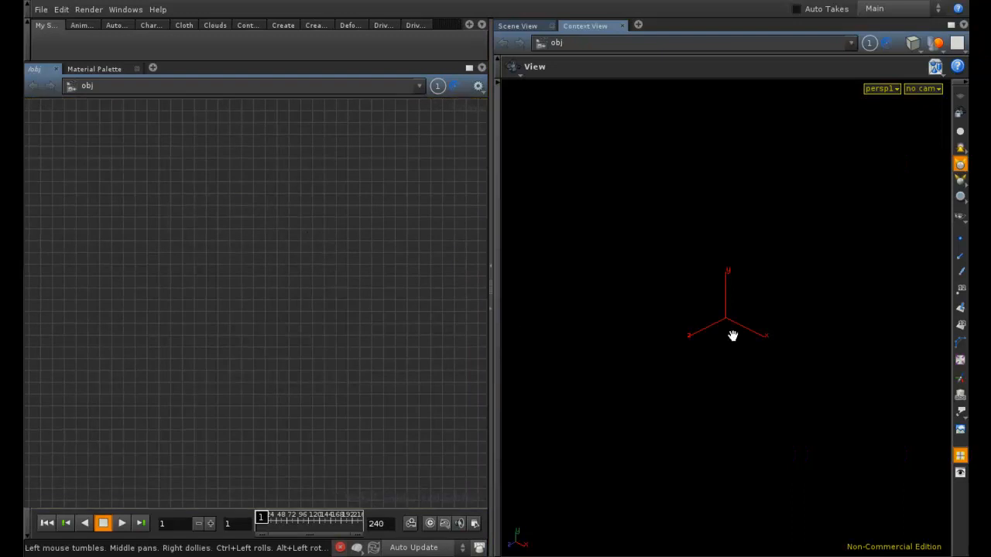
{"action": "left_click", "coordinate": [960, 96]}
{"action": "left_click_drag", "start_coordinate": [786, 288], "coordinate": [706, 273]}
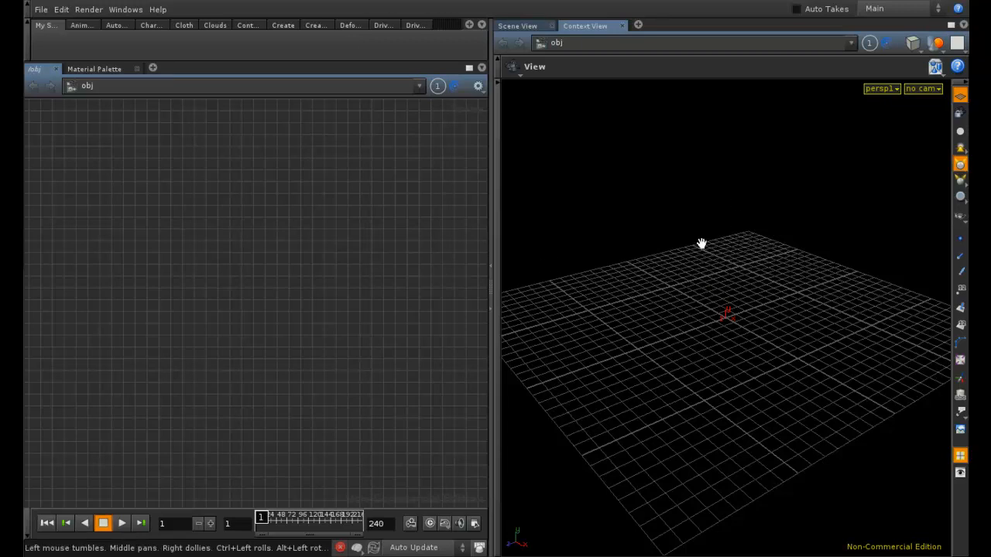
{"action": "left_click_drag", "start_coordinate": [655, 256], "coordinate": [735, 291]}
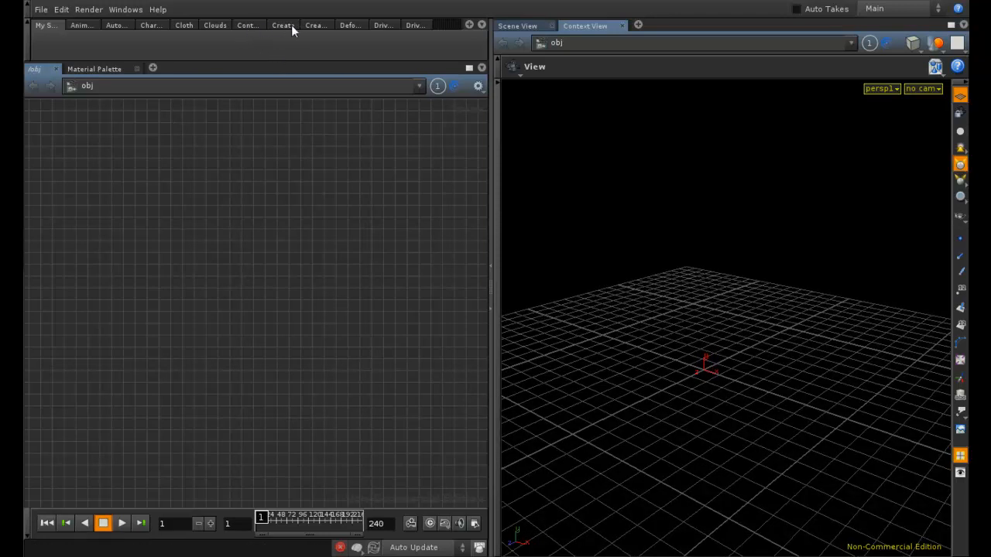
Create a sphere object on the ground grid near the scene origin.
{"action": "left_click", "coordinate": [314, 26]}
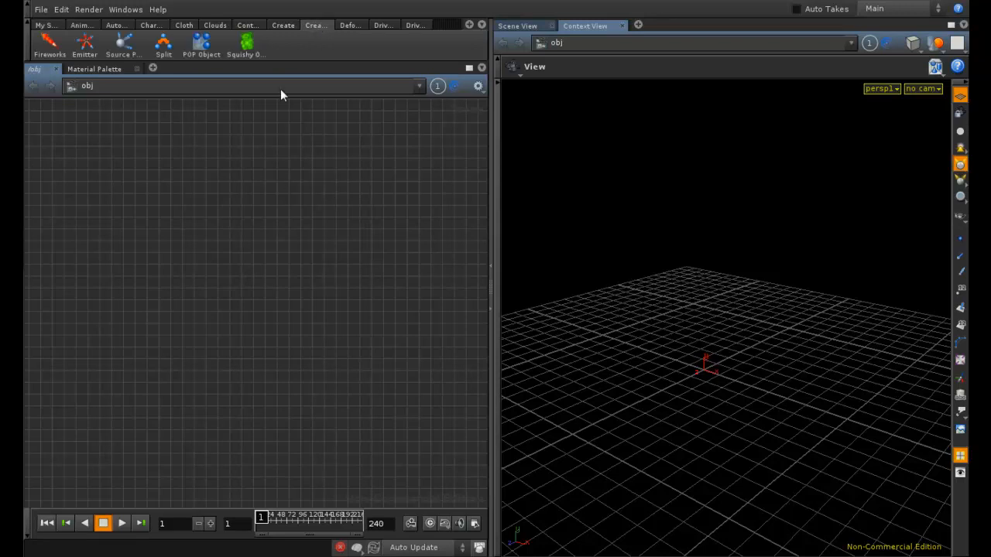
{"action": "left_click", "coordinate": [284, 26]}
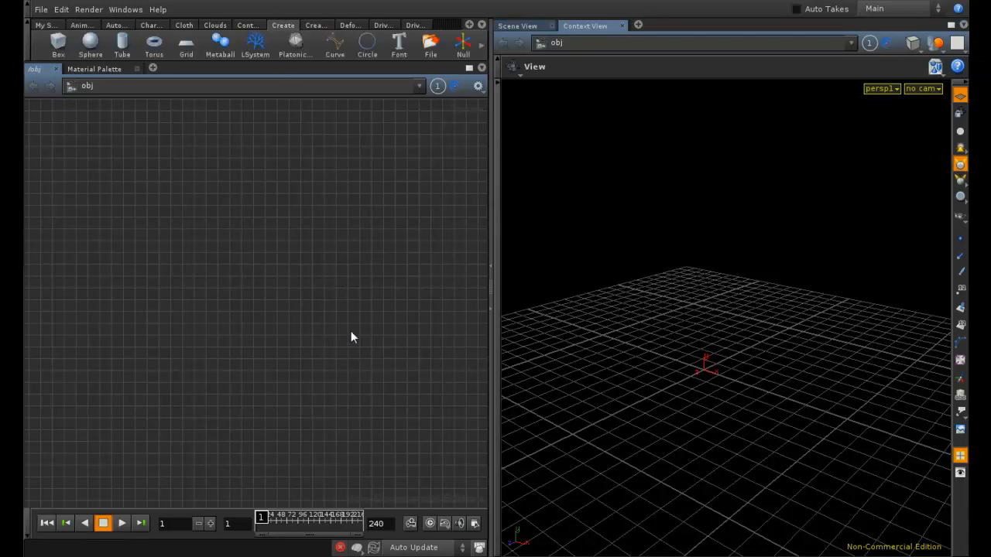
{"action": "left_click_drag", "start_coordinate": [752, 343], "coordinate": [798, 321]}
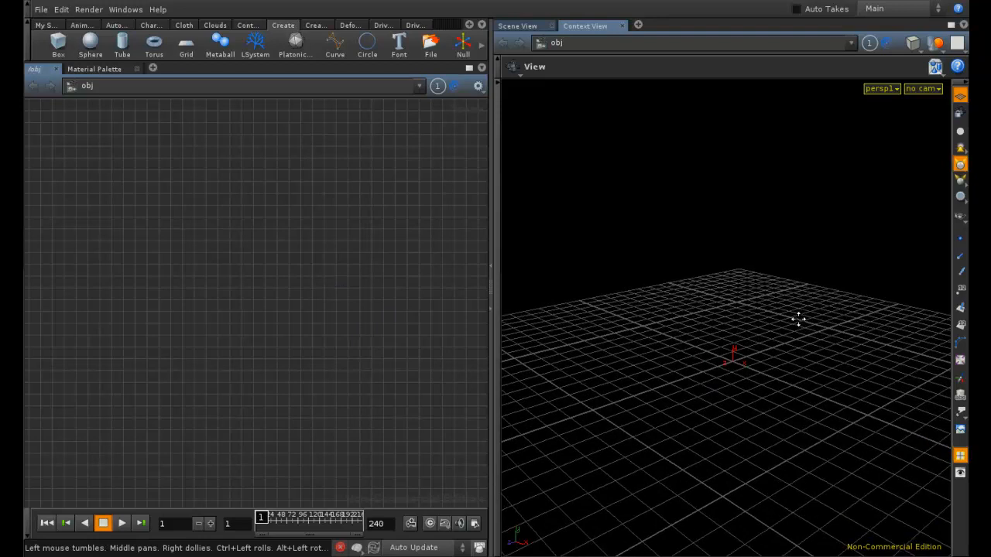
{"action": "left_click", "coordinate": [93, 46]}
{"action": "left_click", "coordinate": [736, 391]}
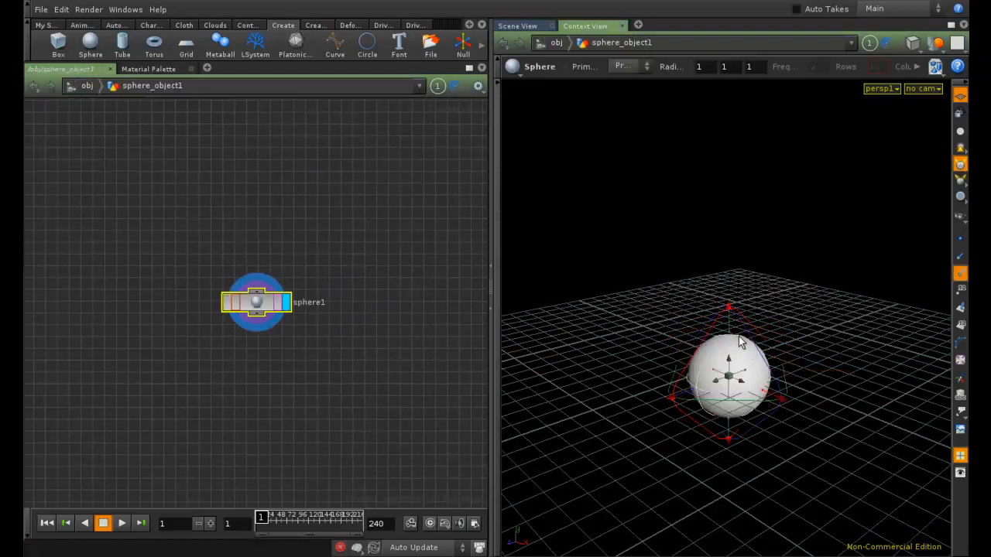
Flatten the sphere vertically to a Y radius of about 0.4.
{"action": "left_click_drag", "start_coordinate": [730, 329], "coordinate": [732, 364]}
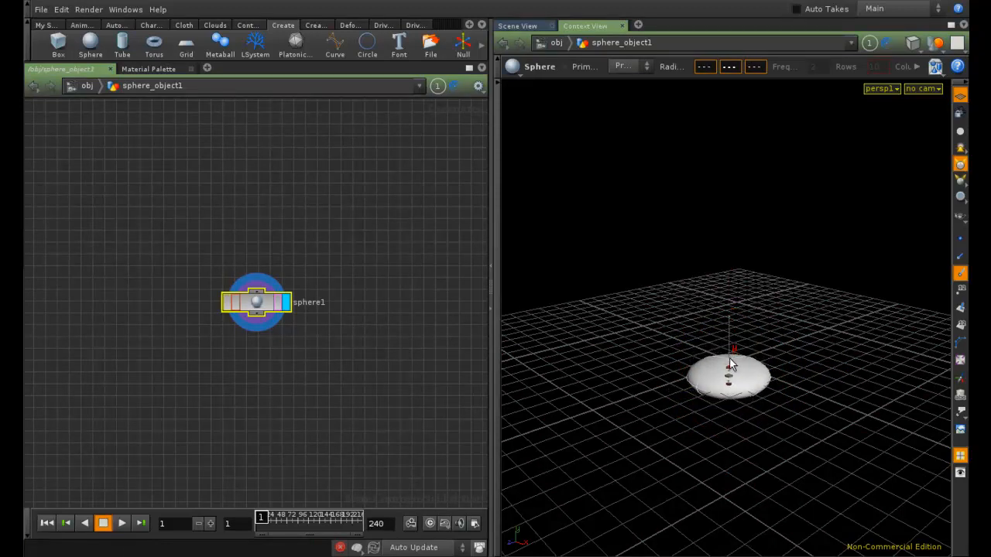
{"action": "right_click_drag", "start_coordinate": [739, 355], "coordinate": [805, 309], "text": "alt"}
{"action": "middle_click_drag", "start_coordinate": [687, 294], "coordinate": [675, 255], "text": "alt"}
{"action": "left_click_drag", "start_coordinate": [674, 255], "coordinate": [770, 354], "text": "alt"}
{"action": "mouse_move", "coordinate": [755, 347]}
{"action": "right_mouse_down", "text": "alt"}
{"action": "mouse_move", "coordinate": [701, 341]}
{"action": "mouse_move", "coordinate": [764, 341]}
{"action": "right_mouse_up", "text": "alt"}
{"action": "mouse_move", "coordinate": [752, 337]}
{"action": "middle_mouse_down", "text": "alt"}
{"action": "mouse_move", "coordinate": [772, 328]}
{"action": "mouse_move", "coordinate": [771, 338]}
{"action": "middle_mouse_up", "text": "alt"}
{"action": "right_click_drag", "start_coordinate": [754, 329], "coordinate": [774, 319], "text": "alt"}
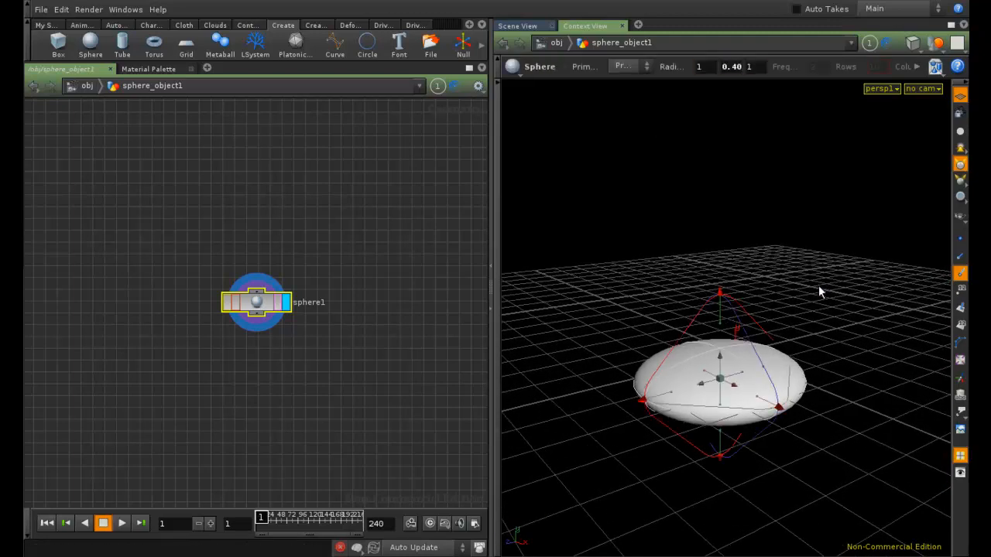
Reposition the sphere1 node inside its network and the sphere_object1 node at the object level.
{"action": "left_click_drag", "start_coordinate": [257, 308], "coordinate": [165, 212]}
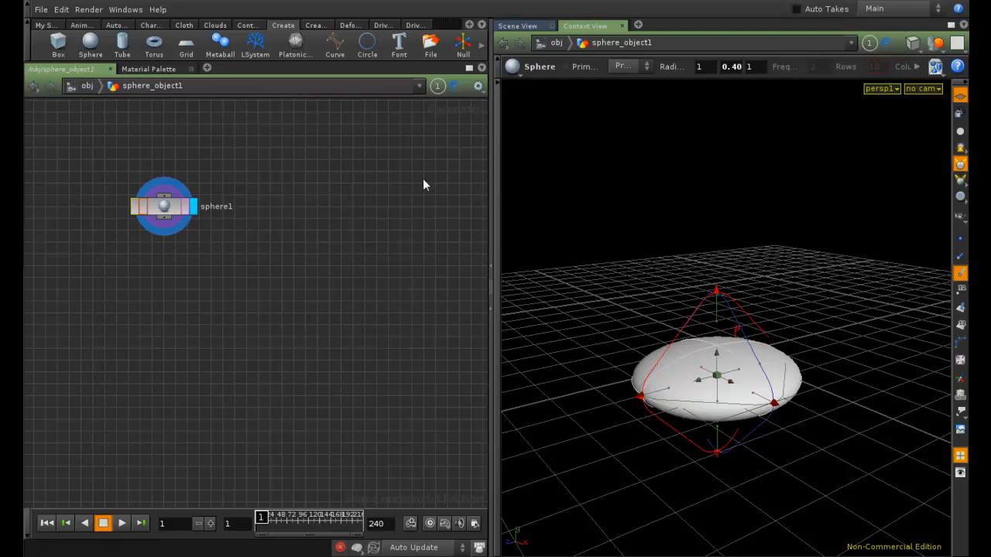
{"action": "left_click_drag", "start_coordinate": [165, 207], "coordinate": [141, 183]}
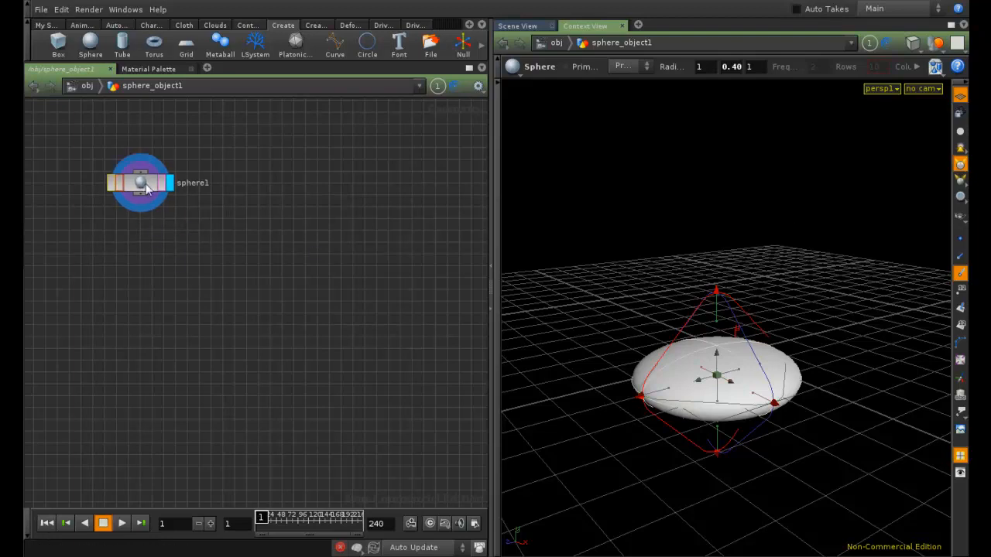
{"action": "left_click", "coordinate": [89, 89]}
{"action": "key", "text": "h"}
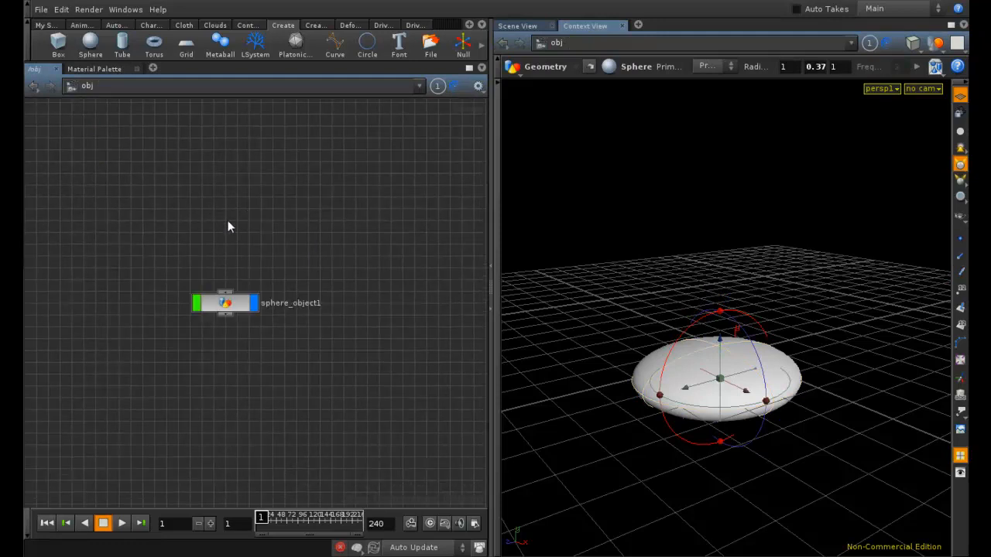
{"action": "left_click_drag", "start_coordinate": [238, 303], "coordinate": [191, 277]}
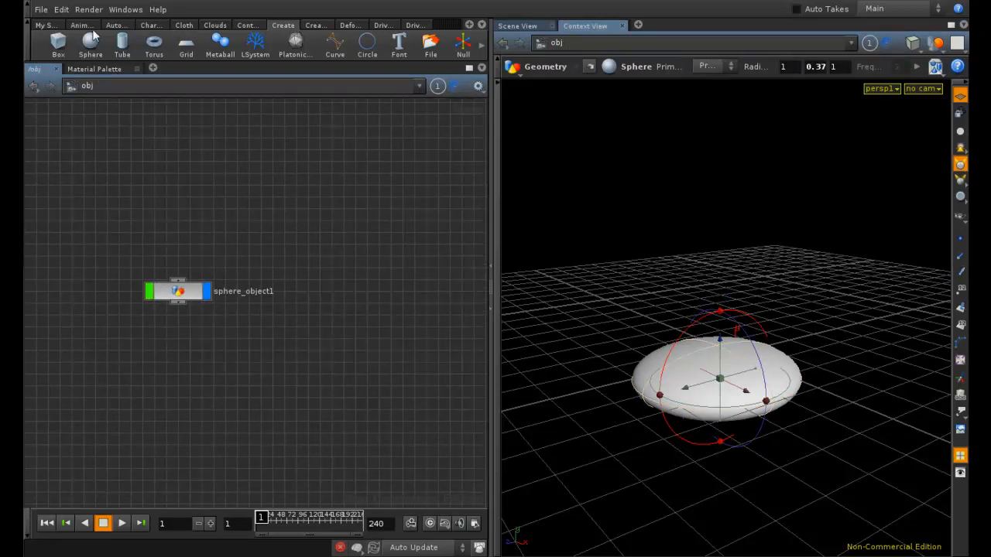
Apply the Explosion pyro effect to sphere_object1 as the base of the fireball.
{"action": "left_click", "coordinate": [456, 24]}
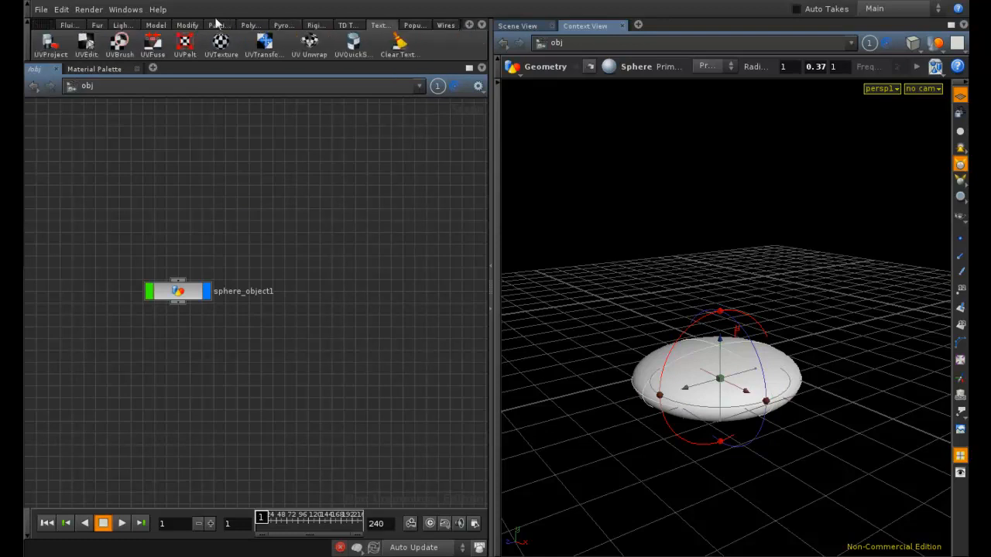
{"action": "left_click", "coordinate": [280, 28]}
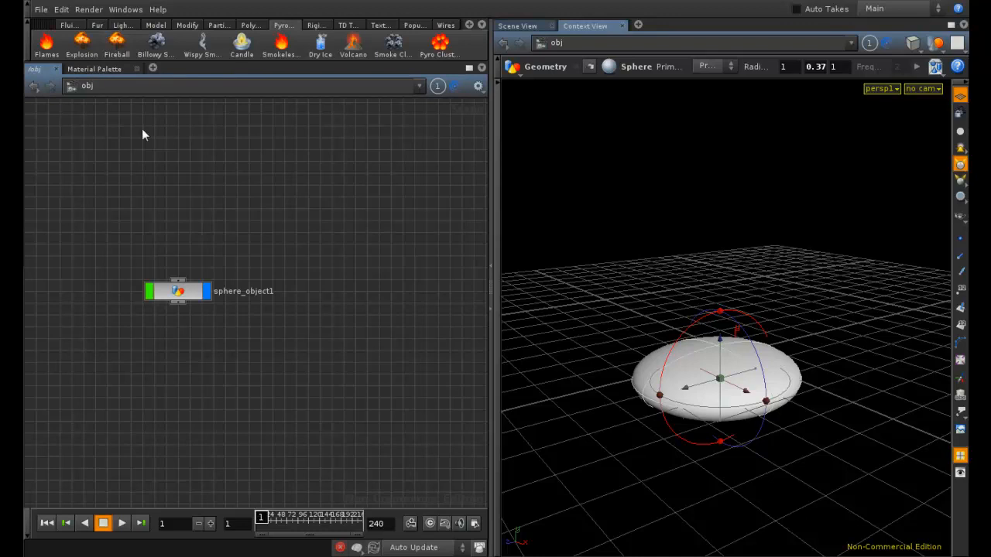
{"action": "left_click", "coordinate": [81, 45]}
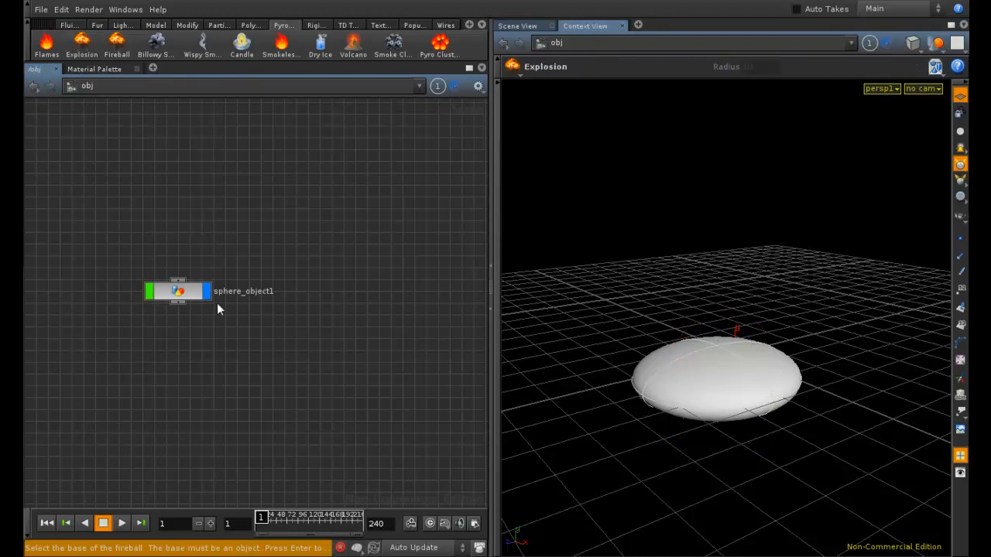
{"action": "left_click", "coordinate": [202, 291]}
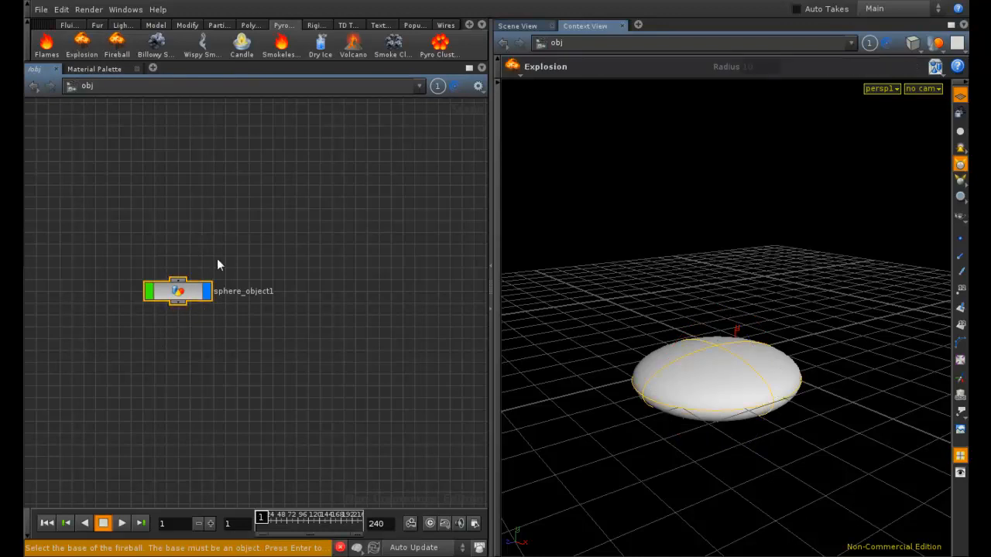
{"action": "key", "text": "Return"}
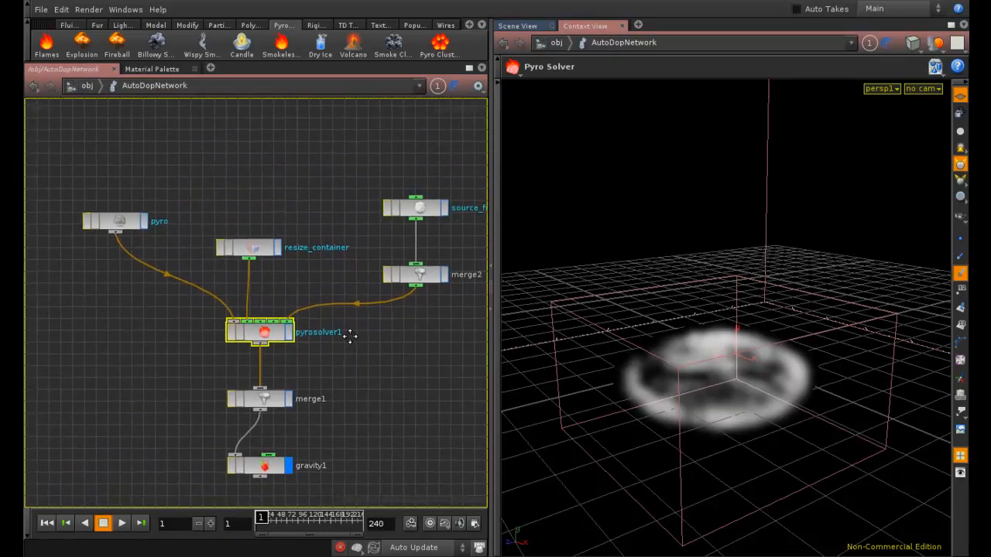
Show the parameters of the pyro smoke object node and shift the node within the network.
{"action": "mouse_move", "coordinate": [298, 330]}
{"action": "right_mouse_down"}
{"action": "mouse_move", "coordinate": [261, 333]}
{"action": "mouse_move", "coordinate": [281, 330]}
{"action": "right_mouse_up"}
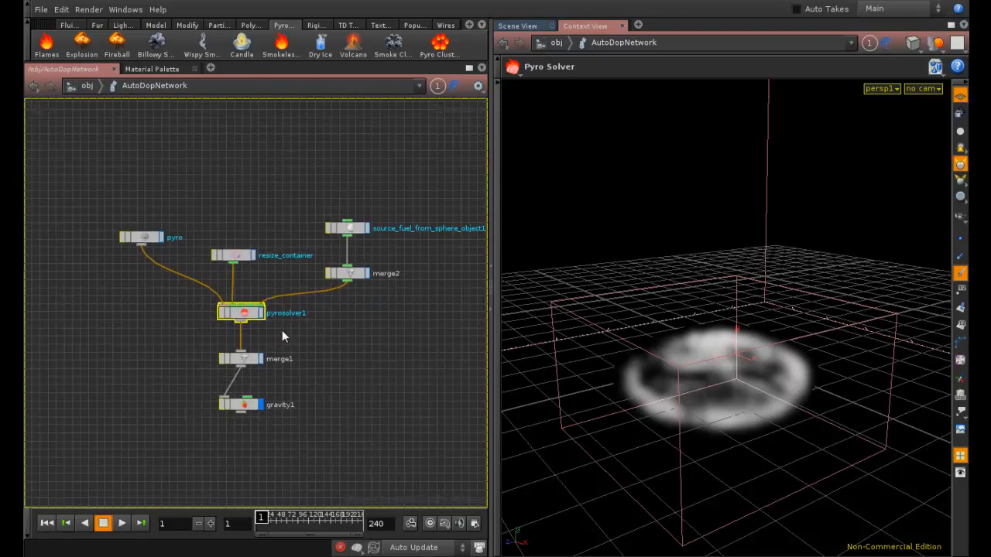
{"action": "middle_click_drag", "start_coordinate": [332, 296], "coordinate": [316, 299]}
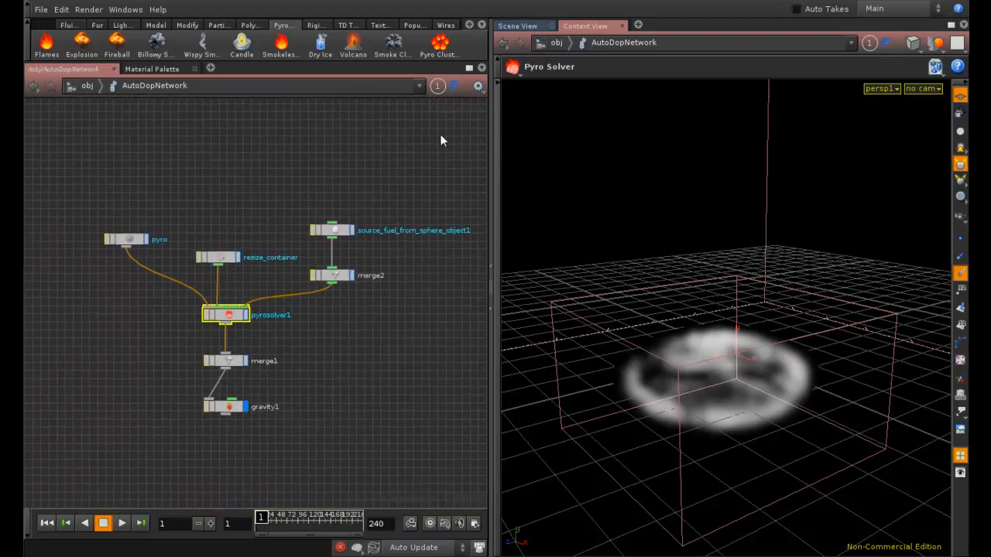
{"action": "left_click", "coordinate": [126, 239]}
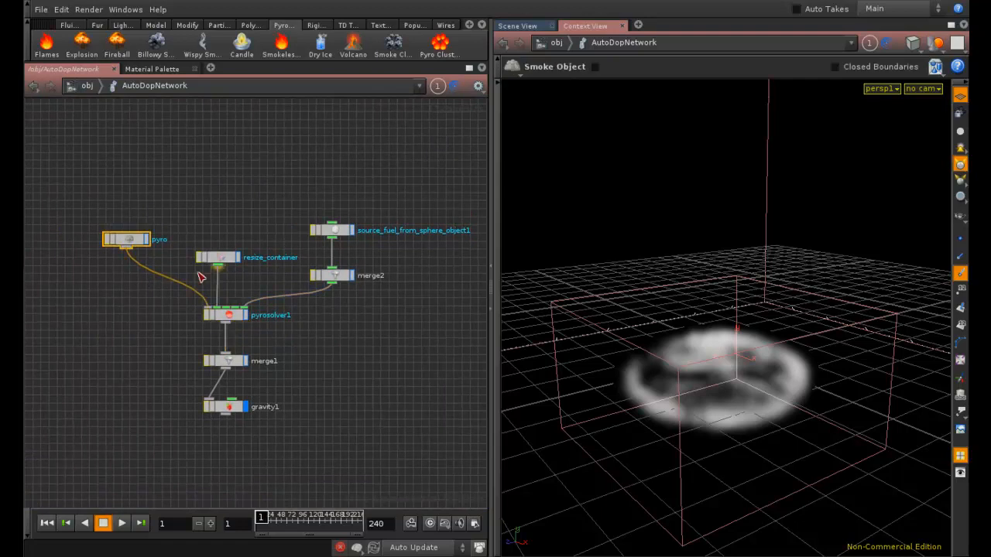
{"action": "key", "text": "p"}
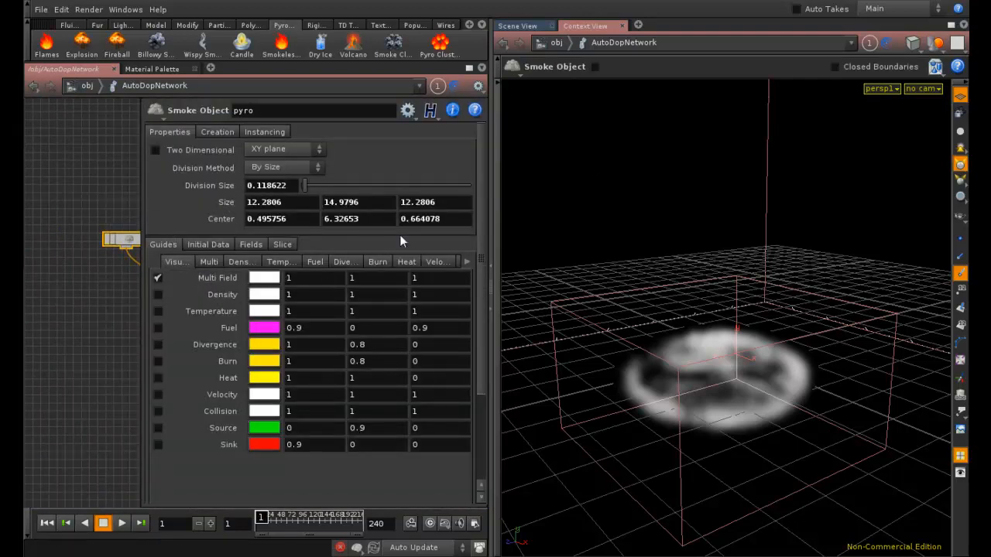
{"action": "middle_click_drag", "start_coordinate": [118, 213], "coordinate": [79, 232]}
{"action": "left_click_drag", "start_coordinate": [81, 254], "coordinate": [115, 129]}
{"action": "left_click_drag", "start_coordinate": [86, 201], "coordinate": [93, 209]}
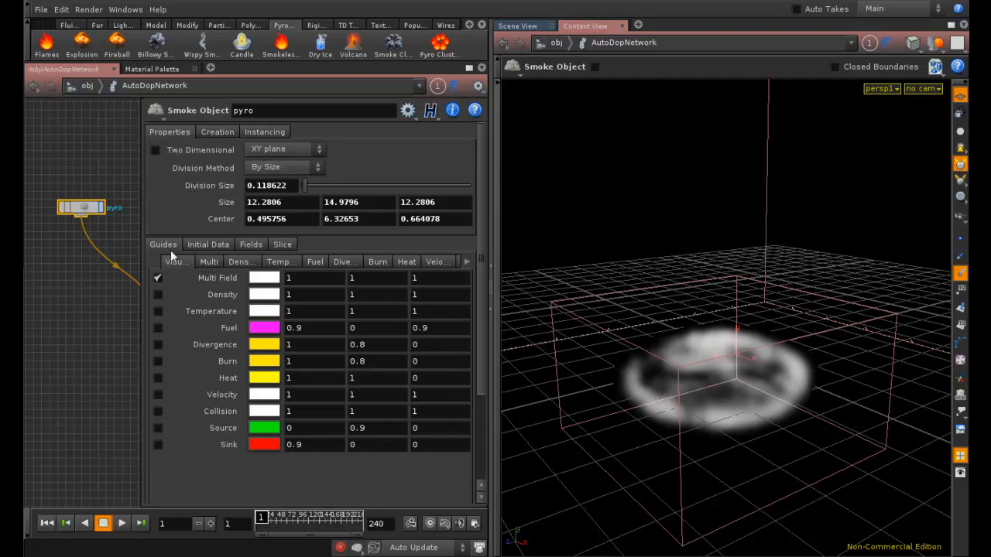
{"action": "middle_click_drag", "start_coordinate": [116, 239], "coordinate": [100, 272]}
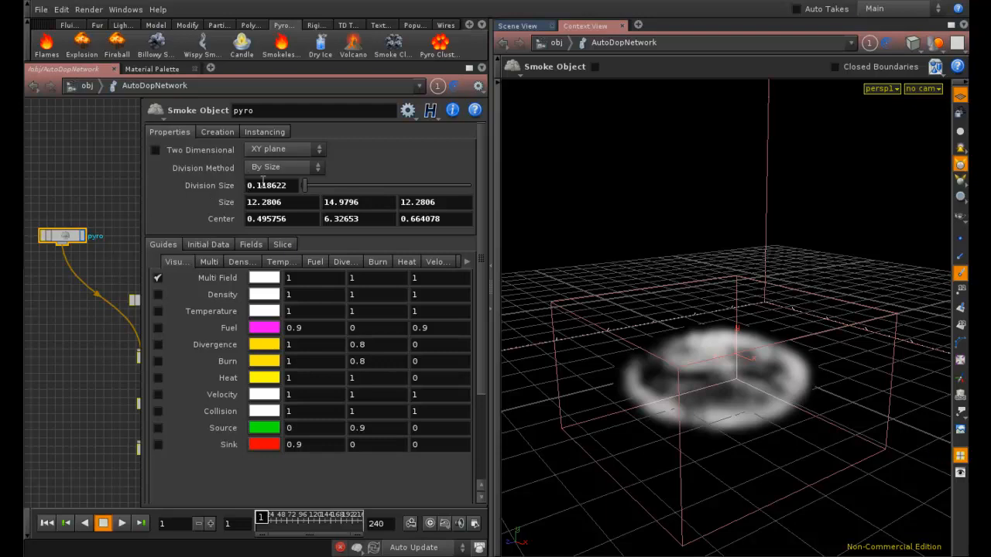
Set the pyro smoke object's Division Size to 0.175.
{"action": "double_click", "coordinate": [291, 186]}
{"action": "left_click_drag", "start_coordinate": [287, 187], "coordinate": [345, 198]}
{"action": "left_click", "coordinate": [181, 201]}
{"action": "type", "text": "75"}
{"action": "key", "text": "Return"}
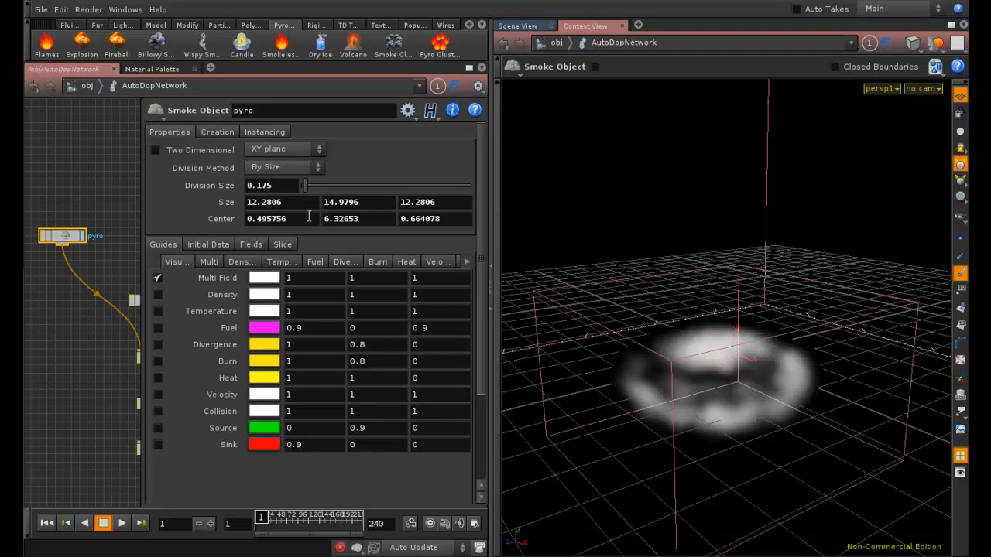
Toggle the Density guide on and back off, and examine the Multi field's visualization settings.
{"action": "middle_click_drag", "start_coordinate": [113, 169], "coordinate": [95, 181]}
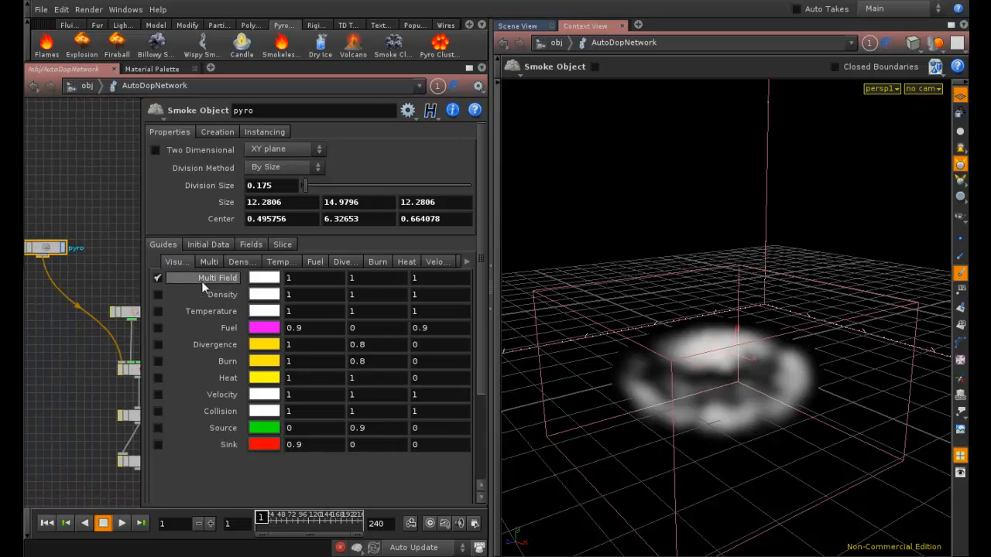
{"action": "left_click", "coordinate": [160, 294]}
{"action": "left_click", "coordinate": [159, 294]}
{"action": "left_click", "coordinate": [215, 261]}
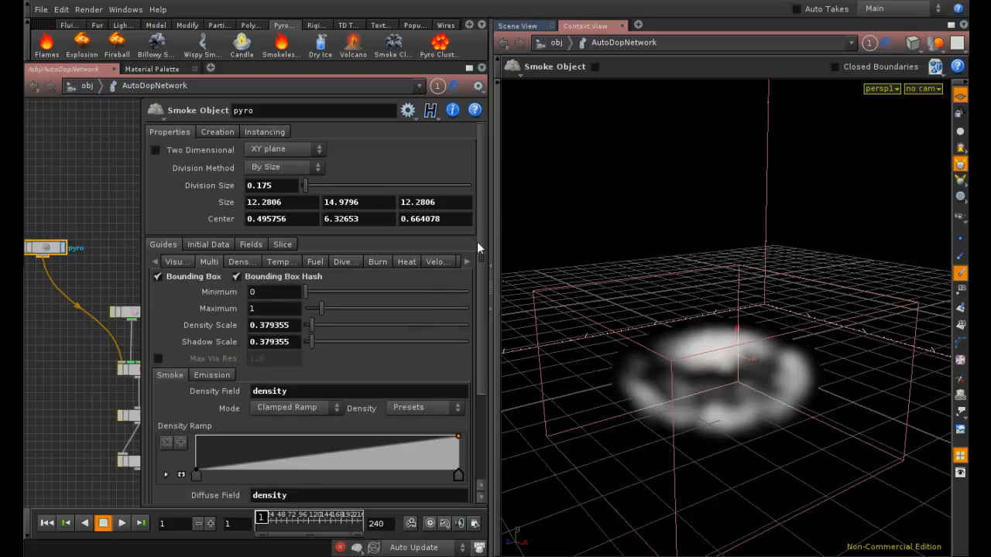
{"action": "left_click_drag", "start_coordinate": [478, 239], "coordinate": [480, 335]}
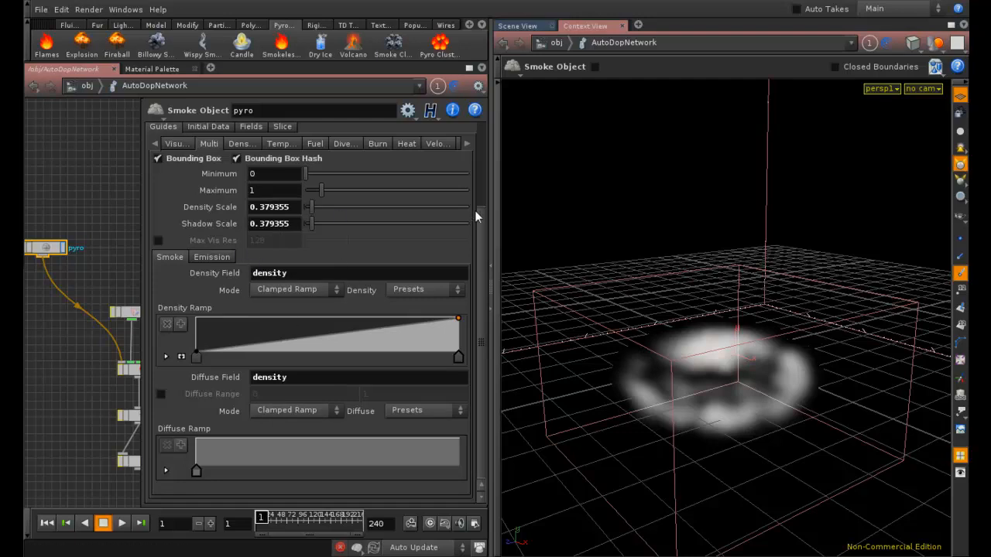
{"action": "left_click_drag", "start_coordinate": [481, 209], "coordinate": [483, 126]}
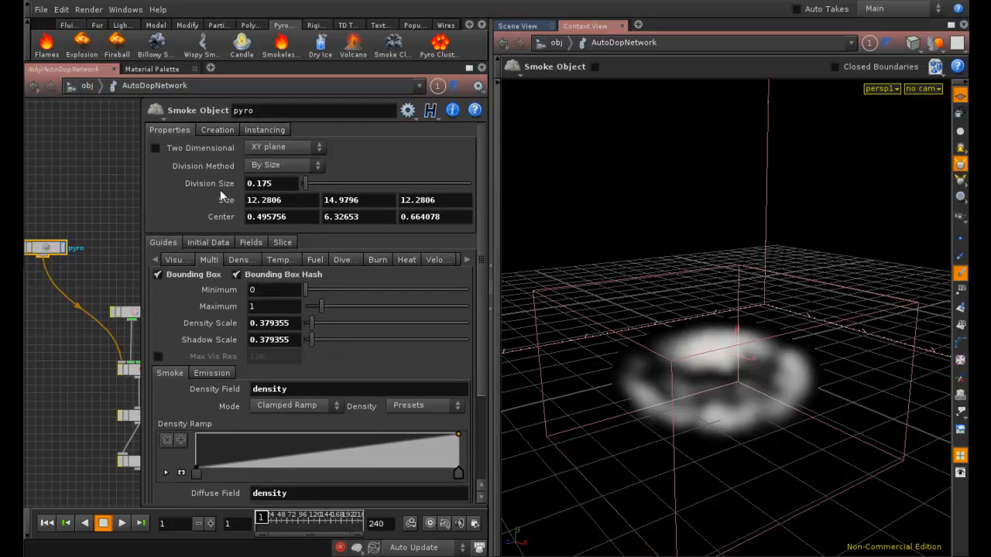
Inspect the Division Size and the three Size values of the pyro container, leaving them unedited.
{"action": "left_click", "coordinate": [283, 184]}
{"action": "left_click", "coordinate": [263, 200]}
{"action": "left_click", "coordinate": [357, 200]}
{"action": "left_click", "coordinate": [436, 201]}
{"action": "double_click", "coordinate": [449, 201]}
{"action": "key", "text": "shift+Tab"}
{"action": "key", "text": "shift+Tab"}
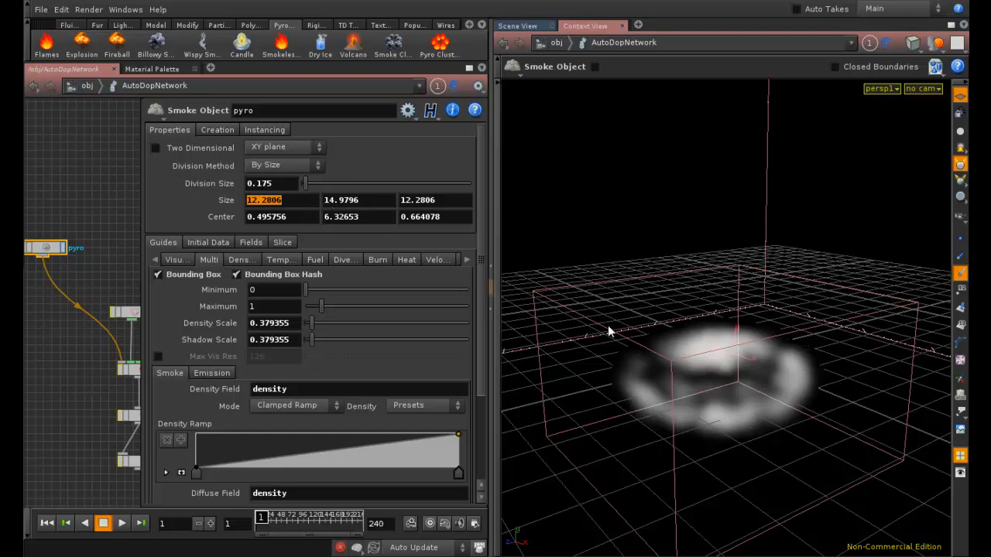
{"action": "left_click", "coordinate": [86, 99]}
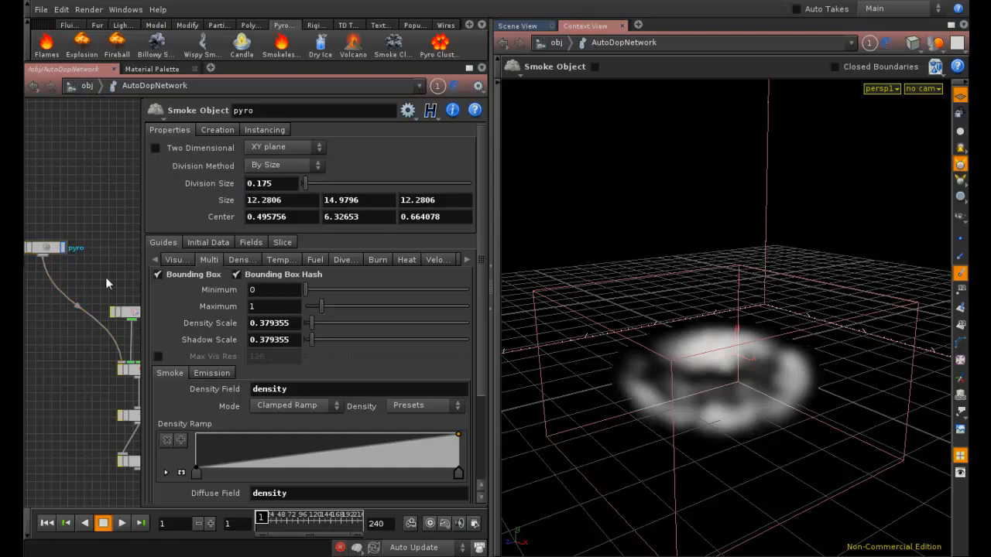
Raise the pyro, resize_container and source_fuel nodes to spread them out above the pyro solver.
{"action": "left_click_drag", "start_coordinate": [64, 244], "coordinate": [72, 228]}
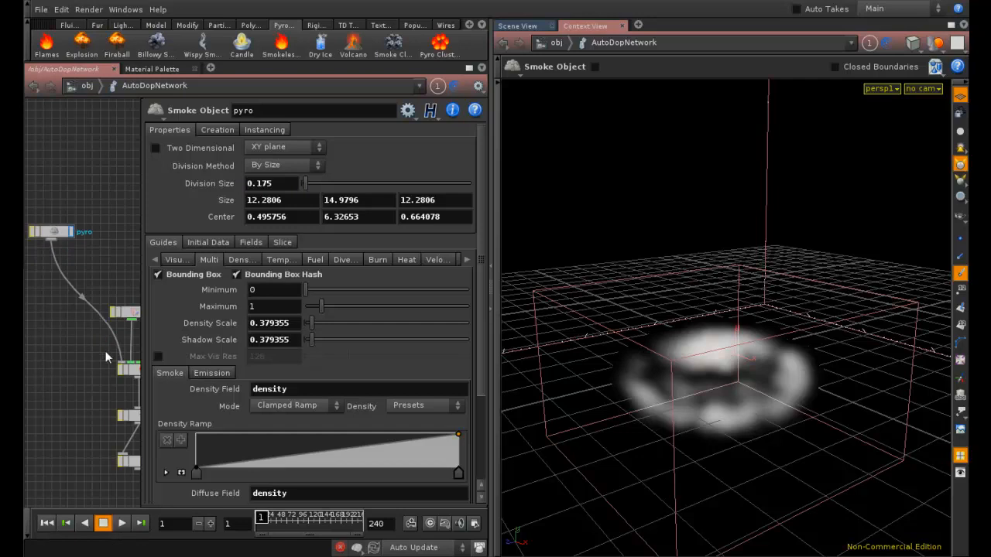
{"action": "middle_click_drag", "start_coordinate": [119, 260], "coordinate": [2, 222]}
{"action": "middle_click_drag", "start_coordinate": [72, 217], "coordinate": [106, 185]}
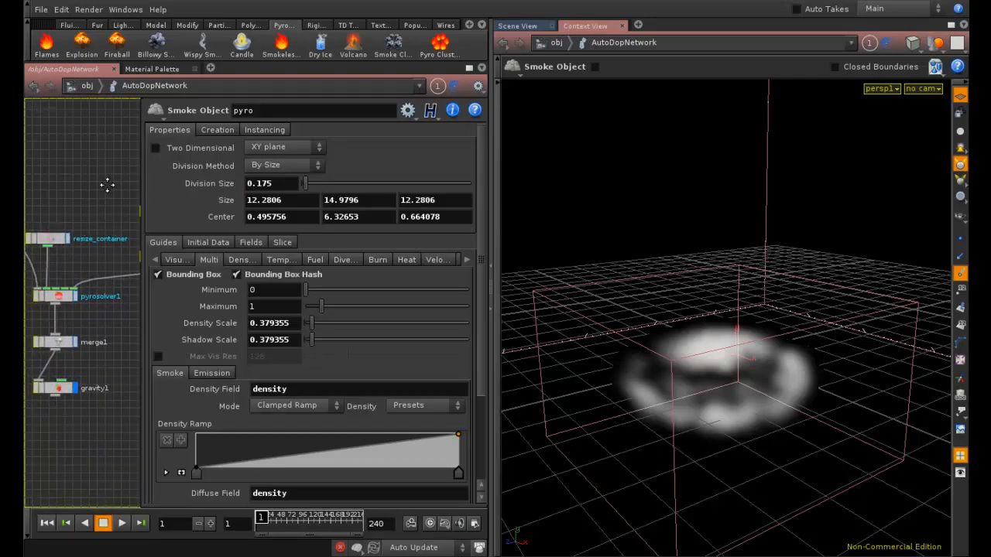
{"action": "left_click", "coordinate": [45, 242]}
{"action": "left_click_drag", "start_coordinate": [44, 238], "coordinate": [47, 224]}
{"action": "middle_click_drag", "start_coordinate": [120, 181], "coordinate": [42, 215]}
{"action": "left_click_drag", "start_coordinate": [87, 244], "coordinate": [83, 218]}
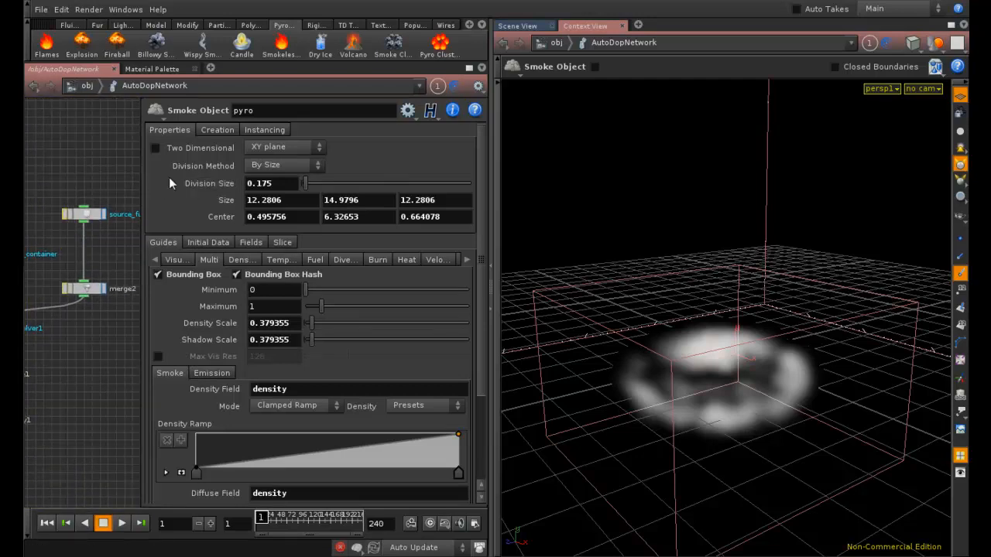
Inspect the Volume Path of the source_fuel_from_sphere_object1 node, leaving it unedited.
{"action": "left_click", "coordinate": [88, 215]}
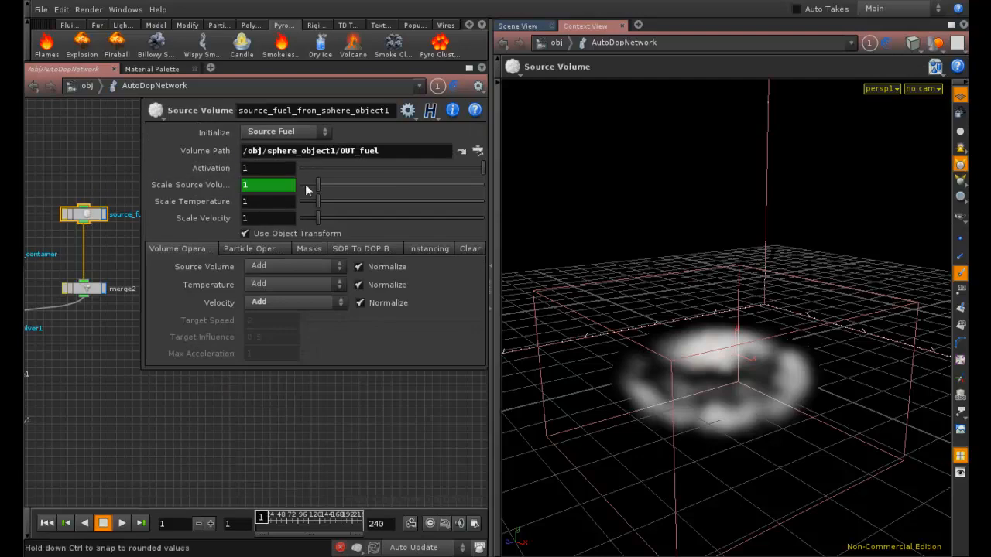
{"action": "left_click_drag", "start_coordinate": [258, 150], "coordinate": [385, 151]}
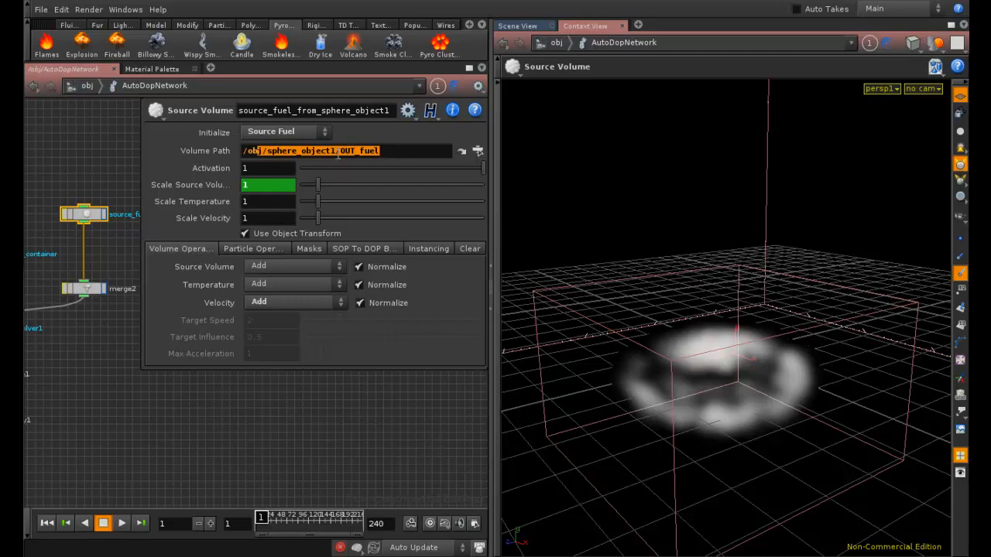
{"action": "left_click", "coordinate": [115, 150]}
{"action": "middle_click_drag", "start_coordinate": [121, 160], "coordinate": [222, 143]}
{"action": "middle_click_drag", "start_coordinate": [112, 179], "coordinate": [158, 191]}
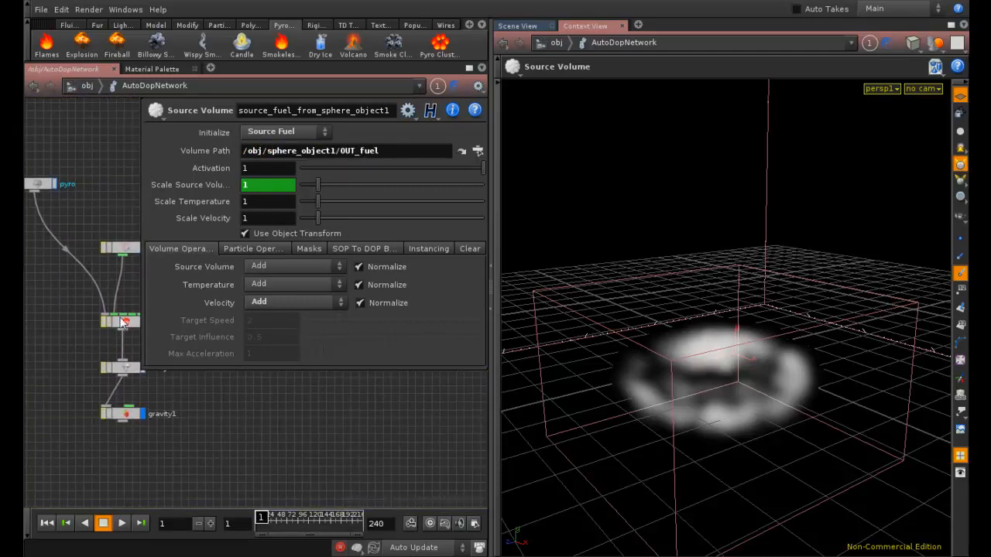
Review the pyro solver's Timescale and buoyancy values, try a Buoyancy Lift of 5, and settle on 2.
{"action": "left_click", "coordinate": [121, 319]}
{"action": "mouse_move", "coordinate": [121, 186]}
{"action": "middle_mouse_down"}
{"action": "mouse_move", "coordinate": [77, 206]}
{"action": "mouse_move", "coordinate": [63, 202]}
{"action": "mouse_move", "coordinate": [97, 199]}
{"action": "mouse_move", "coordinate": [57, 191]}
{"action": "mouse_move", "coordinate": [108, 195]}
{"action": "middle_mouse_up"}
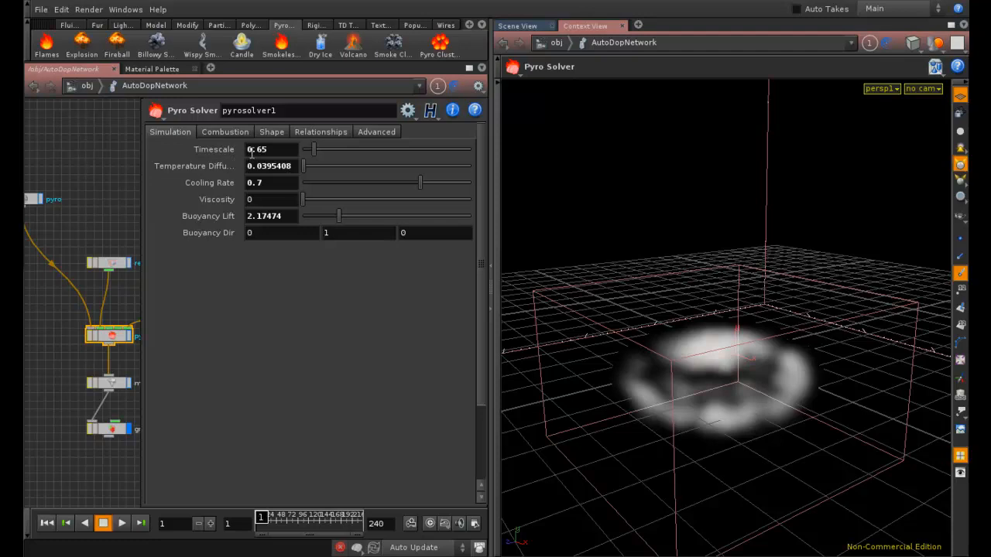
{"action": "left_click_drag", "start_coordinate": [276, 148], "coordinate": [209, 151]}
{"action": "mouse_move", "coordinate": [209, 150]}
{"action": "left_click", "coordinate": [277, 217]}
{"action": "left_click", "coordinate": [328, 233]}
{"action": "left_click", "coordinate": [280, 217]}
{"action": "type", "text": "5"}
{"action": "key", "text": "Return"}
{"action": "left_click", "coordinate": [269, 220]}
{"action": "type", "text": "2"}
{"action": "key", "text": "Return"}
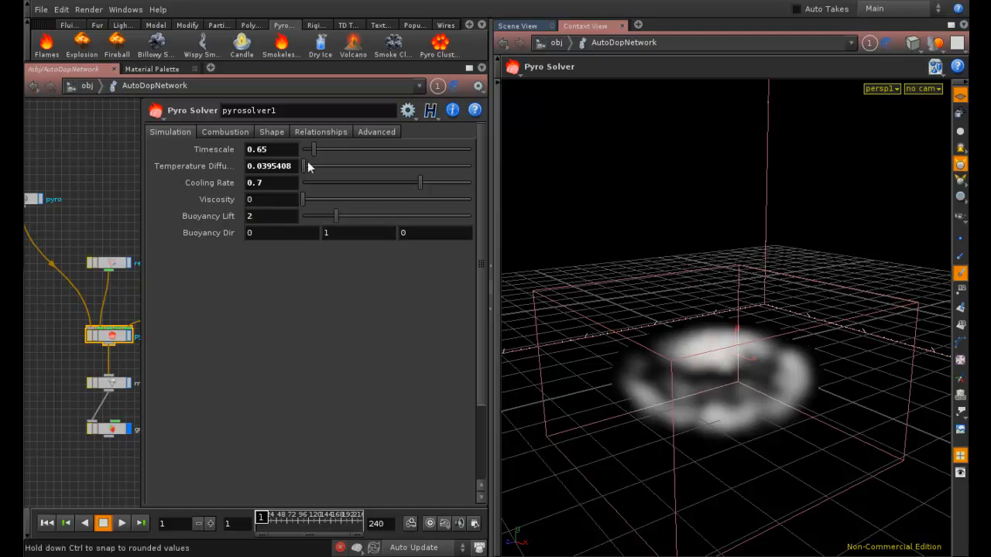
Review the pyro solver's Combustion and Shape settings.
{"action": "left_click", "coordinate": [230, 130]}
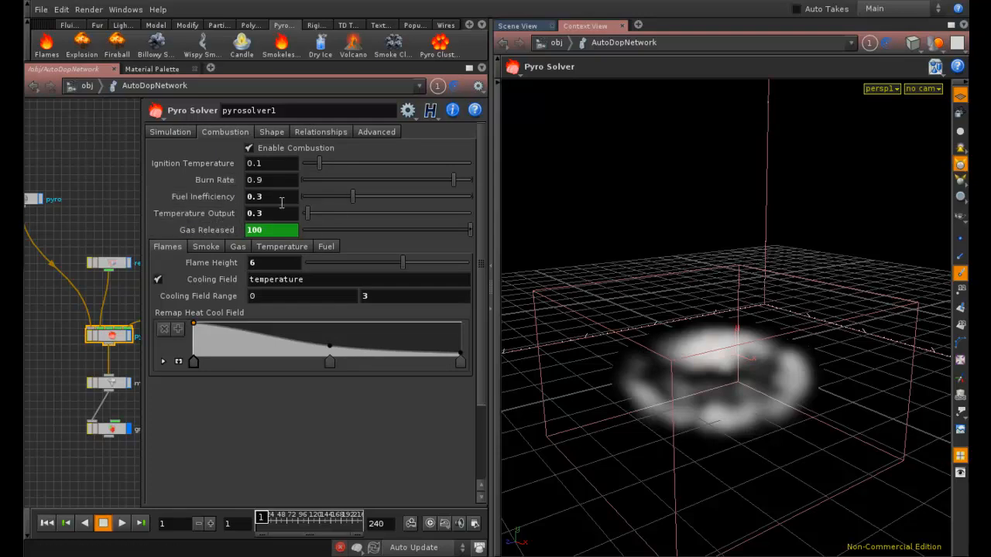
{"action": "left_click", "coordinate": [275, 133]}
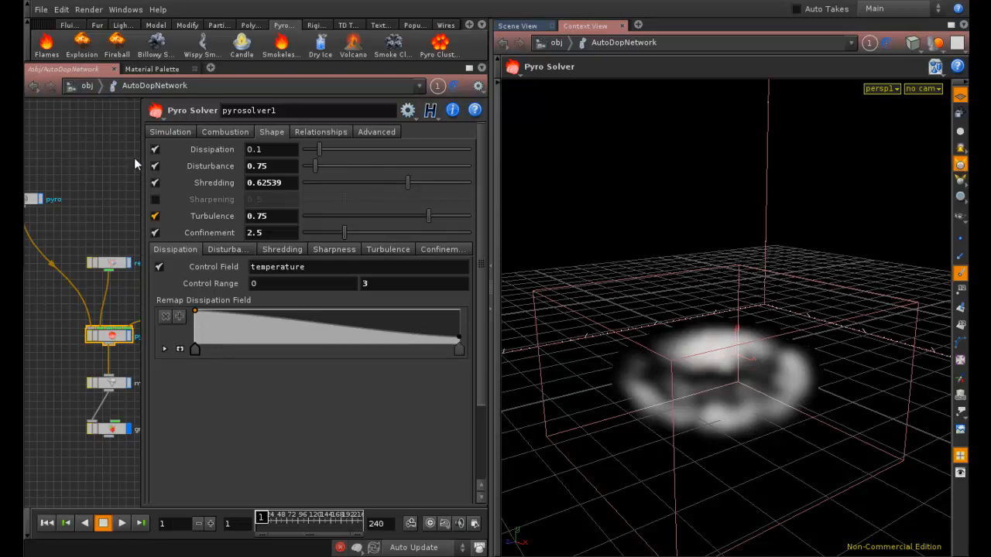
Return to the object level, open the network inside sphere_object1, and bring its nodes into view.
{"action": "left_click", "coordinate": [87, 86]}
{"action": "middle_click_drag", "start_coordinate": [123, 320], "coordinate": [206, 410]}
{"action": "middle_click_drag", "start_coordinate": [89, 299], "coordinate": [89, 196]}
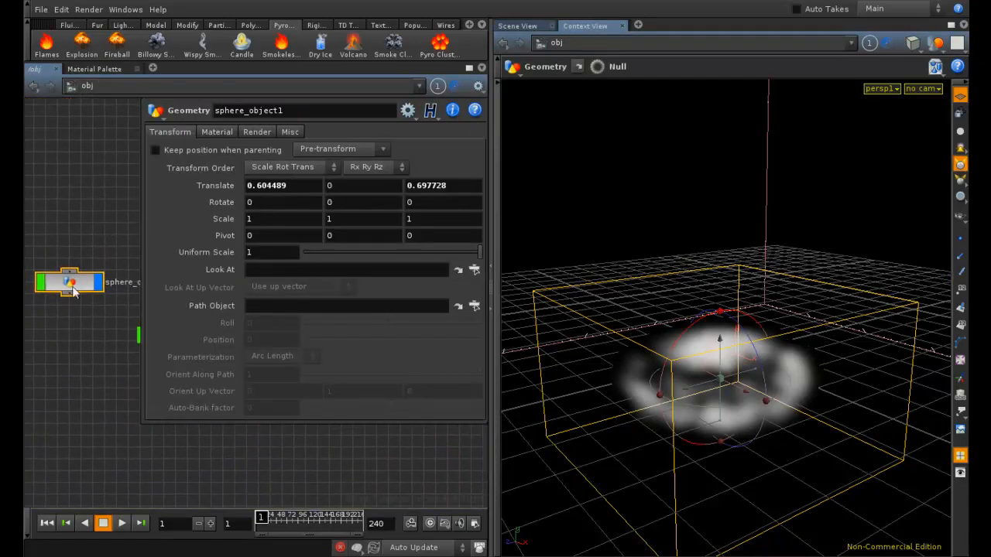
{"action": "double_click", "coordinate": [74, 281]}
{"action": "middle_click_drag", "start_coordinate": [68, 486], "coordinate": [34, 512]}
{"action": "left_click", "coordinate": [91, 235]}
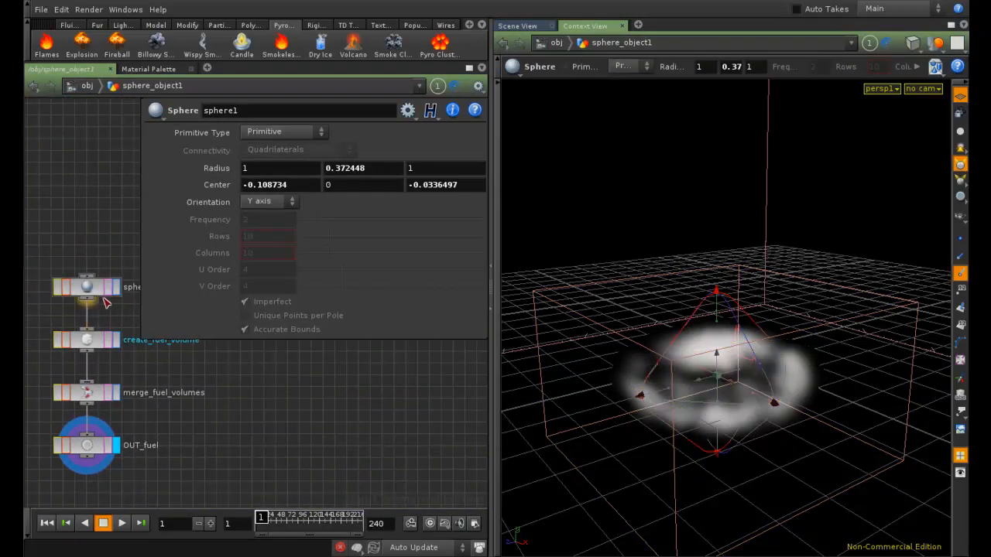
Move the sphere1 and create_fuel_volume nodes upward to spread them out above merge_fuel_volumes.
{"action": "left_click_drag", "start_coordinate": [87, 287], "coordinate": [90, 278]}
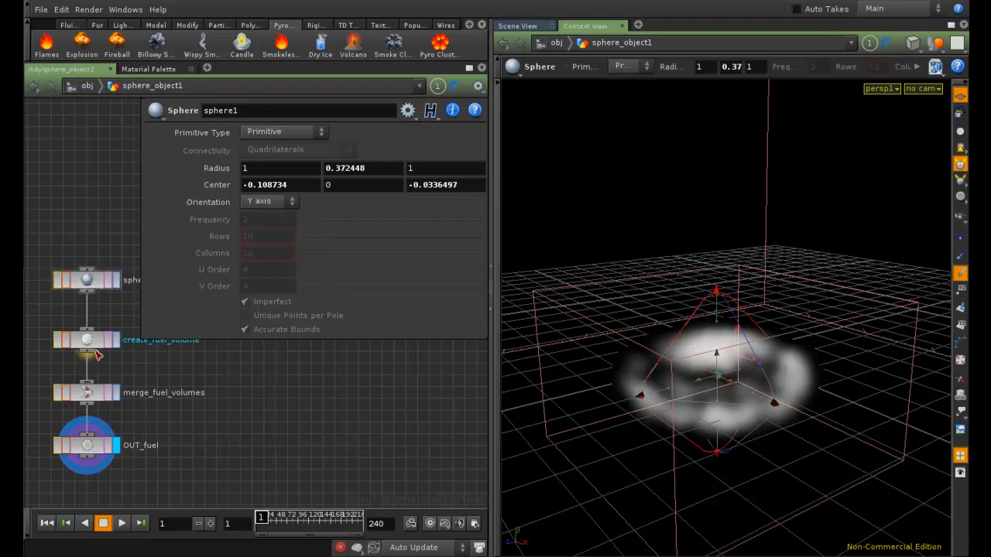
{"action": "middle_click_drag", "start_coordinate": [101, 312], "coordinate": [95, 339]}
{"action": "left_click", "coordinate": [82, 367]}
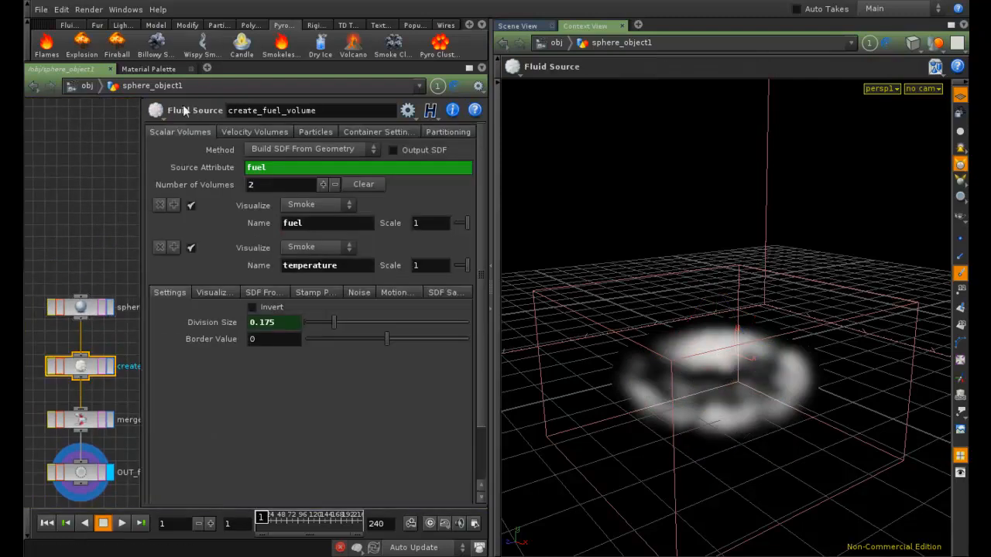
{"action": "left_click_drag", "start_coordinate": [90, 380], "coordinate": [89, 368]}
{"action": "left_click_drag", "start_coordinate": [52, 311], "coordinate": [77, 251]}
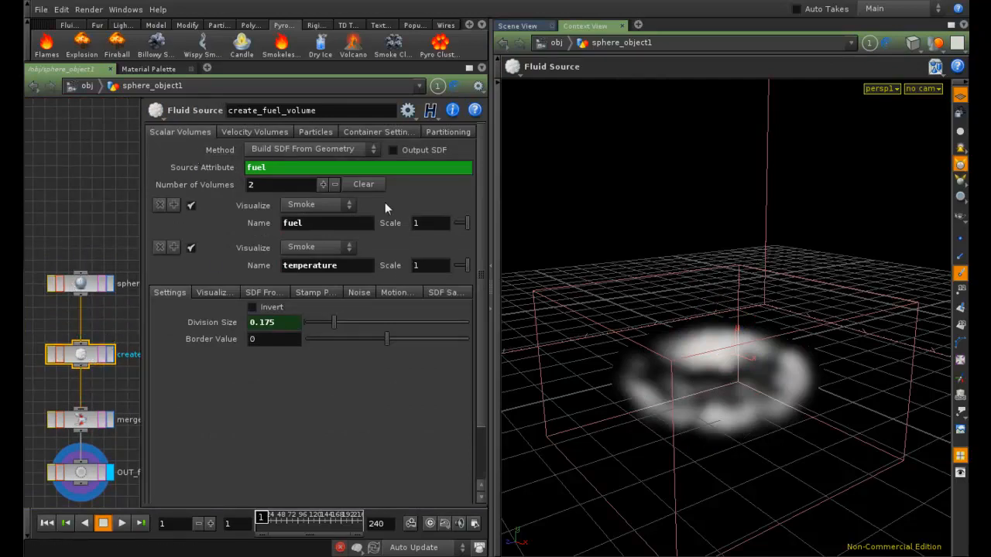
Turn off Minimum Distance and Empty Interior in the SDF settings of create_fuel_volume.
{"action": "left_click", "coordinate": [266, 293]}
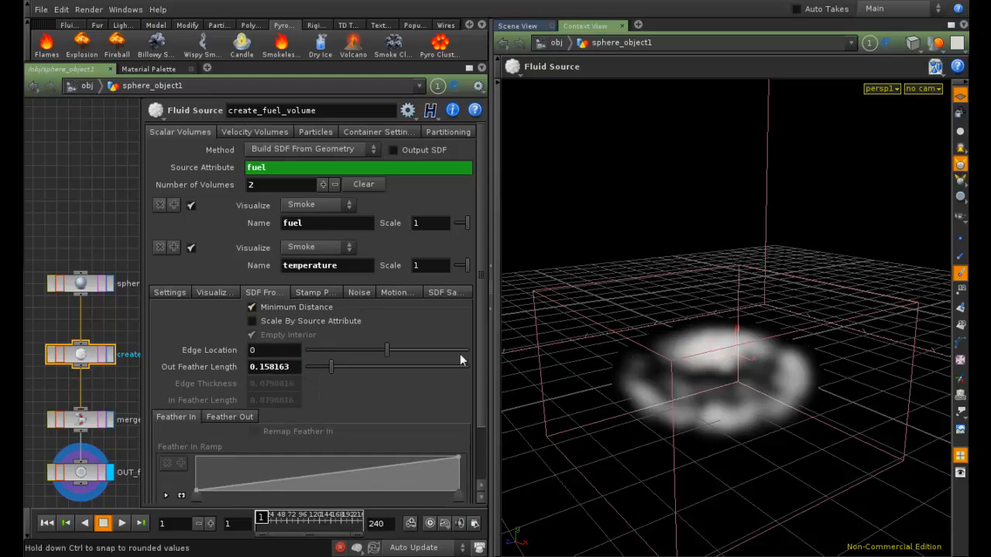
{"action": "right_click_drag", "start_coordinate": [676, 436], "coordinate": [865, 370], "text": "alt"}
{"action": "left_click_drag", "start_coordinate": [865, 369], "coordinate": [832, 373], "text": "alt"}
{"action": "right_click_drag", "start_coordinate": [812, 363], "coordinate": [847, 354], "text": "alt"}
{"action": "left_click_drag", "start_coordinate": [847, 354], "coordinate": [839, 193], "text": "alt"}
{"action": "right_click_drag", "start_coordinate": [839, 192], "coordinate": [748, 264], "text": "alt"}
{"action": "left_click_drag", "start_coordinate": [747, 265], "coordinate": [726, 299], "text": "alt"}
{"action": "left_click", "coordinate": [293, 309]}
{"action": "left_click", "coordinate": [286, 335]}
Examine the smoke volume in the viewport from several angles and distances.
{"action": "left_click_drag", "start_coordinate": [763, 348], "coordinate": [771, 311], "text": "alt"}
{"action": "right_click_drag", "start_coordinate": [772, 311], "coordinate": [856, 314], "text": "alt"}
{"action": "left_click_drag", "start_coordinate": [856, 314], "coordinate": [733, 312], "text": "alt"}
{"action": "right_click_drag", "start_coordinate": [733, 312], "coordinate": [770, 309], "text": "alt"}
{"action": "mouse_move", "coordinate": [763, 312]}
{"action": "left_mouse_down", "text": "alt"}
{"action": "mouse_move", "coordinate": [741, 338]}
{"action": "mouse_move", "coordinate": [765, 318]}
{"action": "left_mouse_up", "text": "alt"}
{"action": "right_click_drag", "start_coordinate": [765, 318], "coordinate": [726, 318]}
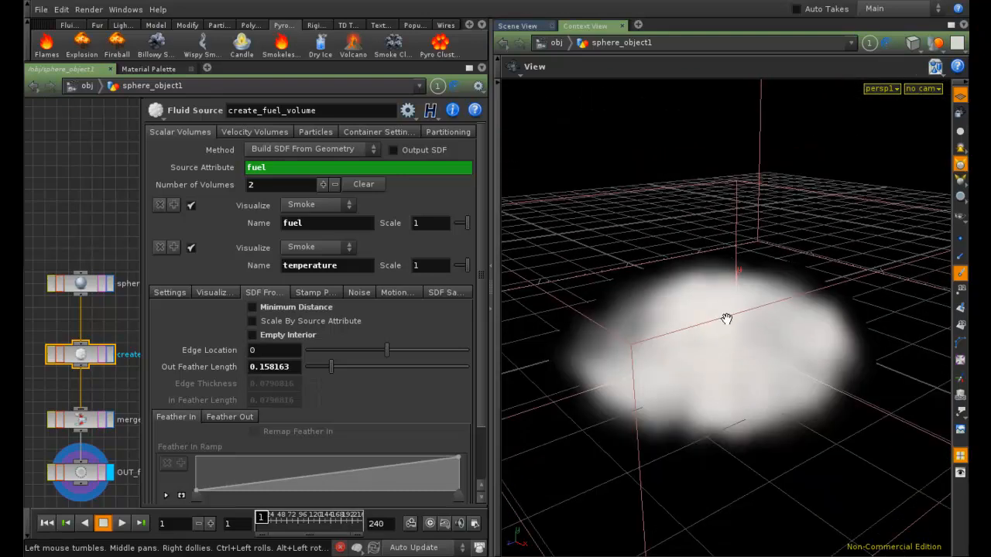
{"action": "left_click_drag", "start_coordinate": [746, 317], "coordinate": [746, 310]}
{"action": "right_click_drag", "start_coordinate": [745, 310], "coordinate": [781, 310]}
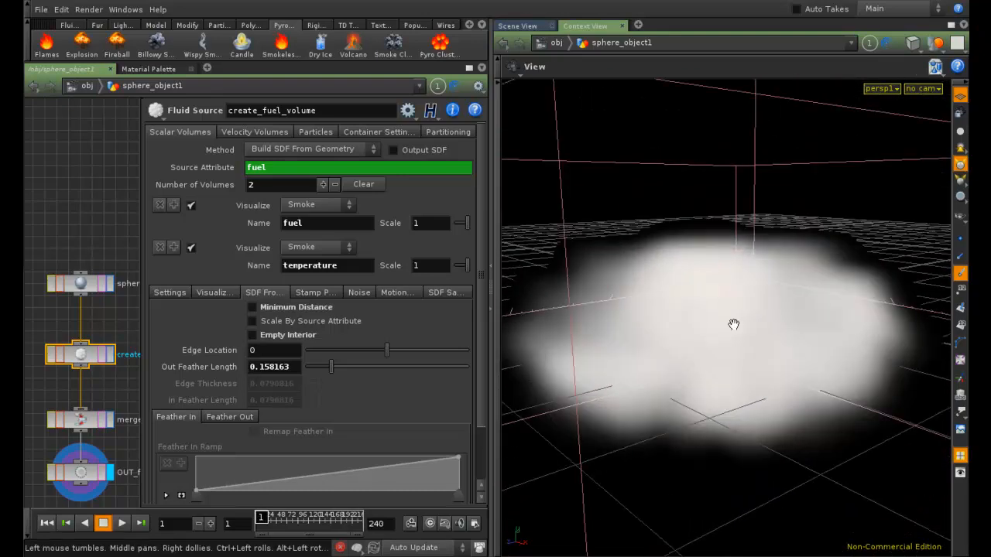
{"action": "left_click_drag", "start_coordinate": [781, 310], "coordinate": [734, 328]}
{"action": "right_click_drag", "start_coordinate": [748, 307], "coordinate": [699, 310]}
{"action": "left_click_drag", "start_coordinate": [699, 310], "coordinate": [800, 323]}
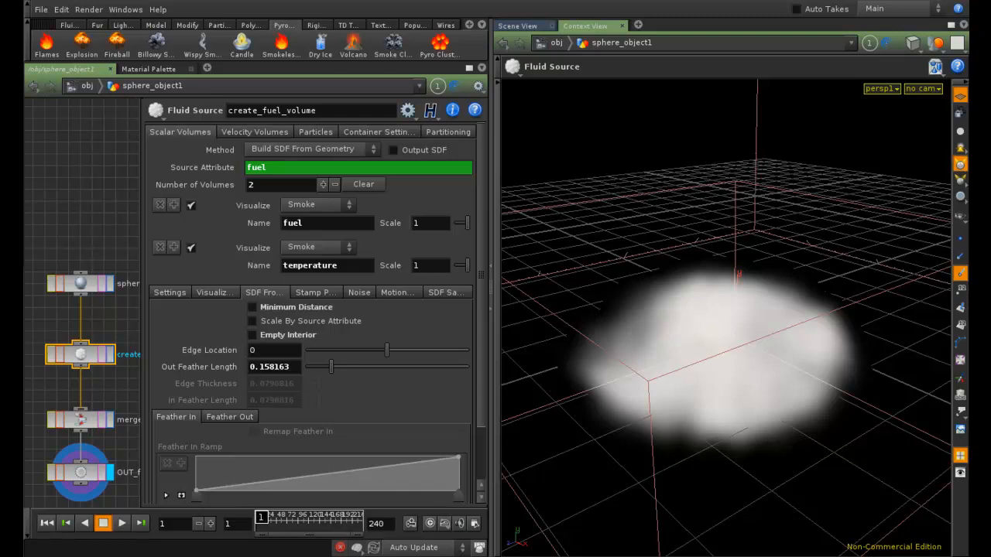
Select OUT_fuel, return to the object level, and hide sphere_object1 and AutoDopNetwork in the viewport.
{"action": "middle_click_drag", "start_coordinate": [87, 216], "coordinate": [85, 161]}
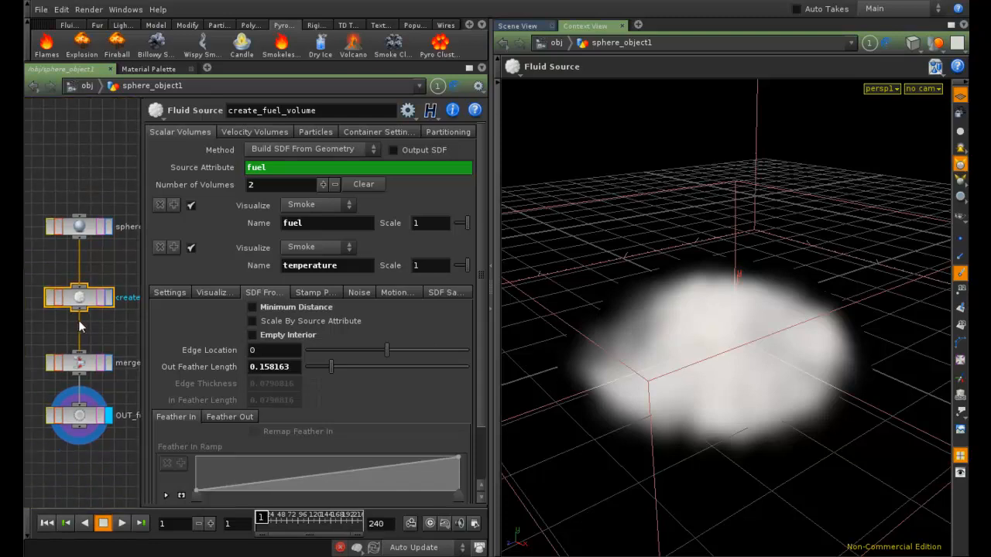
{"action": "left_click", "coordinate": [81, 416]}
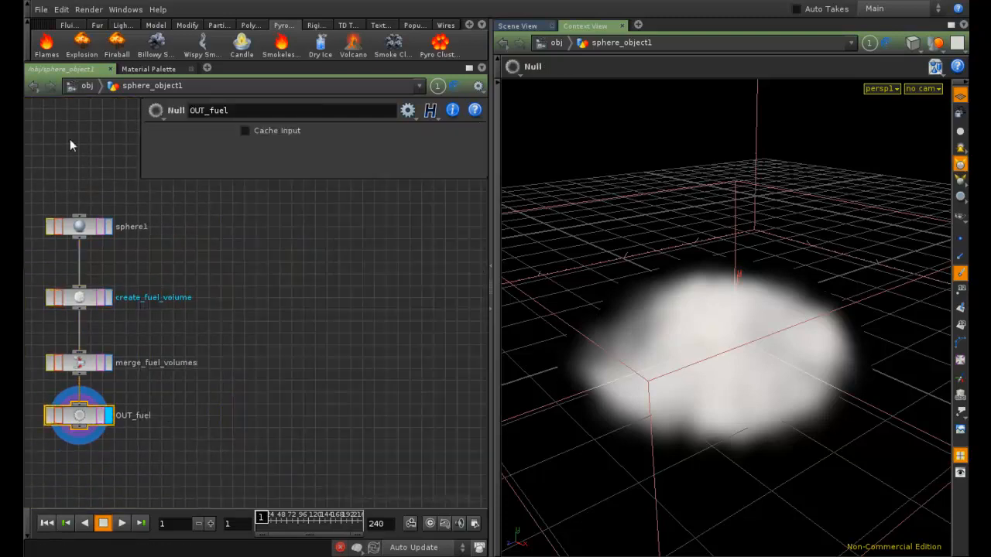
{"action": "left_click", "coordinate": [98, 88]}
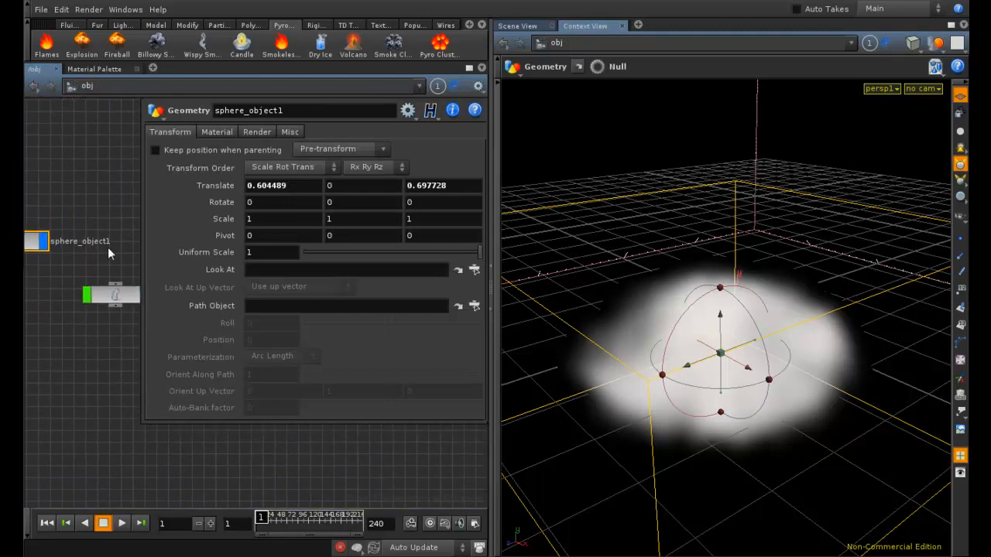
{"action": "left_click", "coordinate": [44, 245]}
{"action": "middle_click_drag", "start_coordinate": [115, 201], "coordinate": [31, 203]}
{"action": "middle_click_drag", "start_coordinate": [130, 235], "coordinate": [104, 177]}
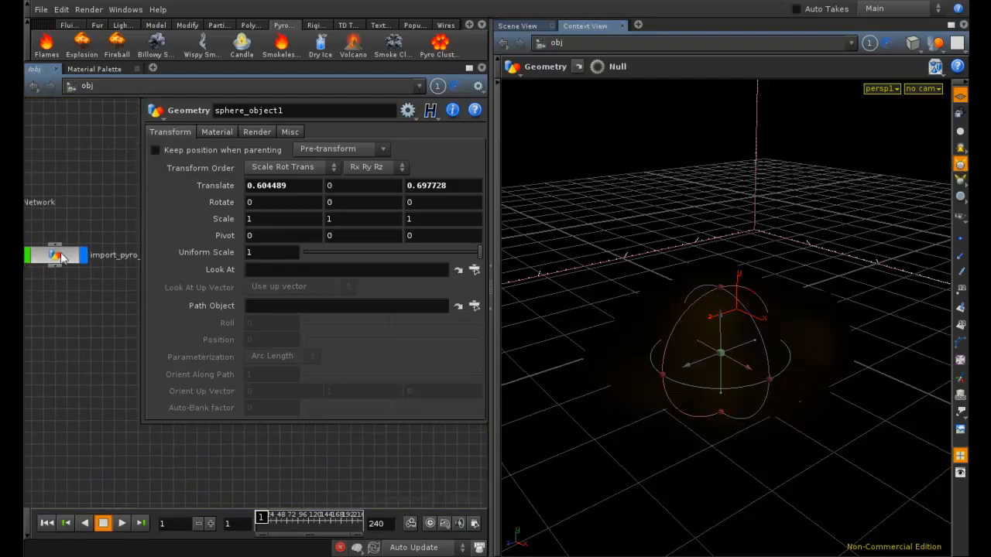
Reposition the import_pyro_build node below AutoDopNetwork and colour it red.
{"action": "left_click_drag", "start_coordinate": [61, 257], "coordinate": [74, 340]}
{"action": "left_click", "coordinate": [75, 340]}
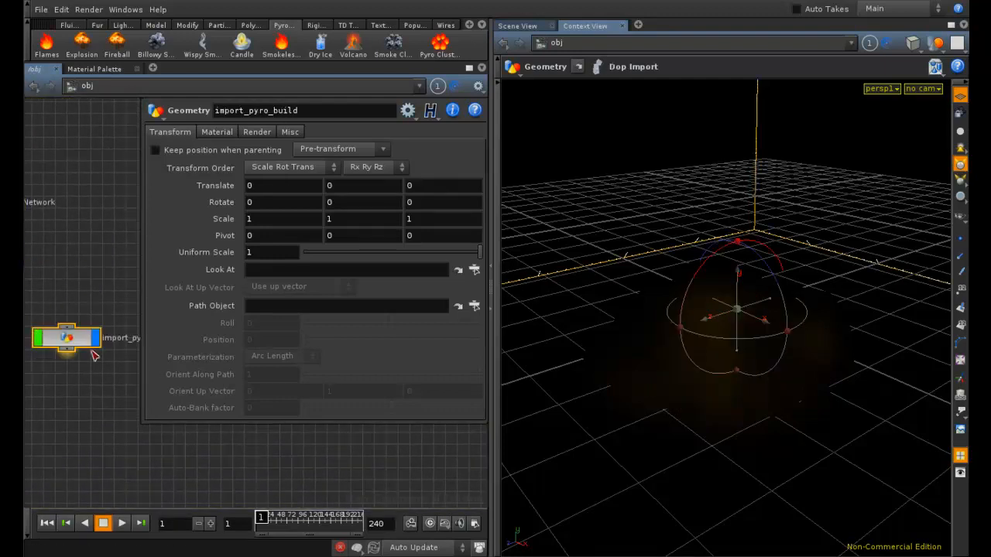
{"action": "key", "text": "c"}
{"action": "left_click", "coordinate": [40, 442]}
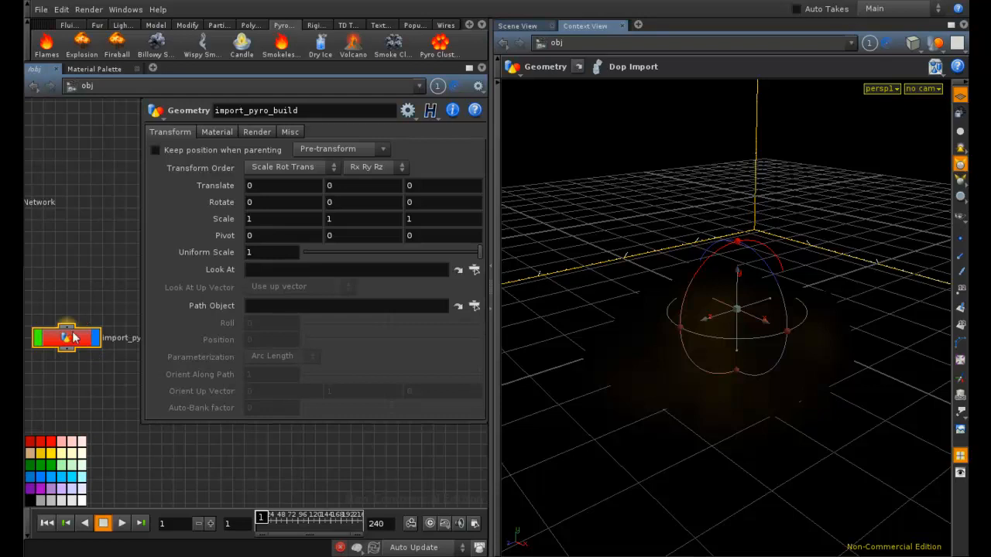
{"action": "left_click_drag", "start_coordinate": [68, 341], "coordinate": [73, 293]}
Open the network inside import_pyro_build and arrange the import_pyrofields and import_pyro_visualization nodes.
{"action": "double_click", "coordinate": [86, 288]}
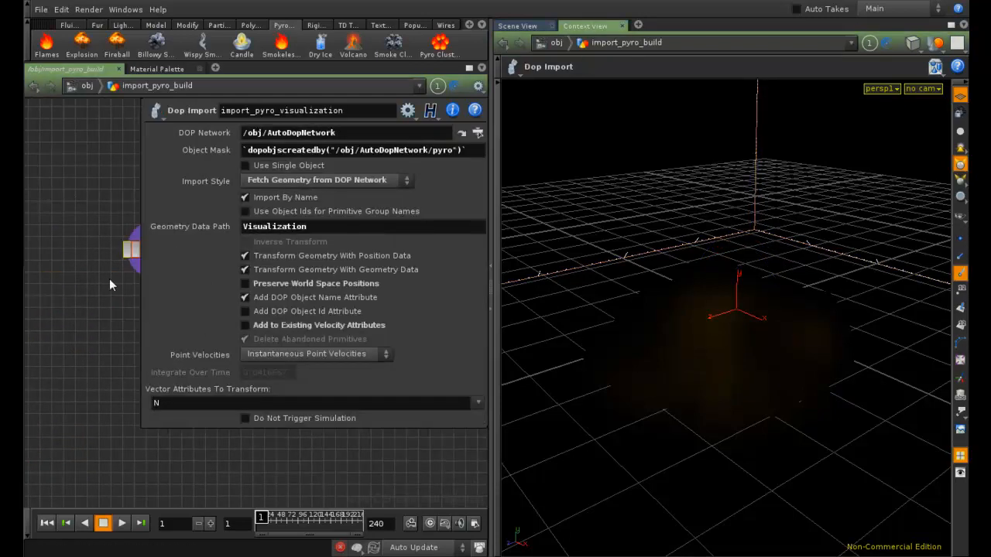
{"action": "mouse_move", "coordinate": [119, 182]}
{"action": "middle_mouse_down"}
{"action": "mouse_move", "coordinate": [47, 233]}
{"action": "mouse_move", "coordinate": [30, 186]}
{"action": "middle_mouse_up"}
{"action": "mouse_move", "coordinate": [99, 186]}
{"action": "middle_mouse_down"}
{"action": "mouse_move", "coordinate": [58, 179]}
{"action": "mouse_move", "coordinate": [83, 181]}
{"action": "mouse_move", "coordinate": [83, 329]}
{"action": "middle_mouse_up"}
{"action": "key", "text": "p"}
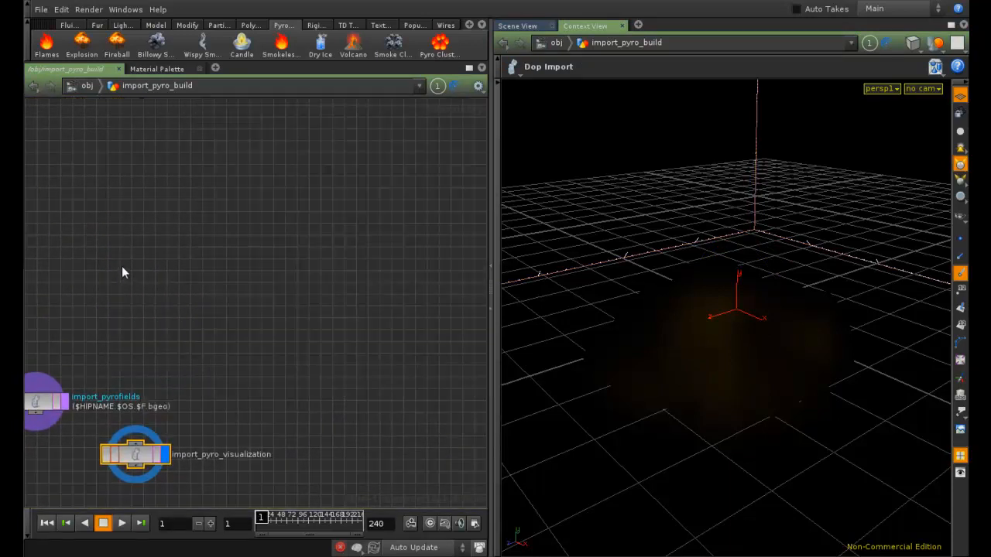
{"action": "middle_click_drag", "start_coordinate": [158, 272], "coordinate": [302, 148]}
{"action": "left_click_drag", "start_coordinate": [288, 327], "coordinate": [310, 343]}
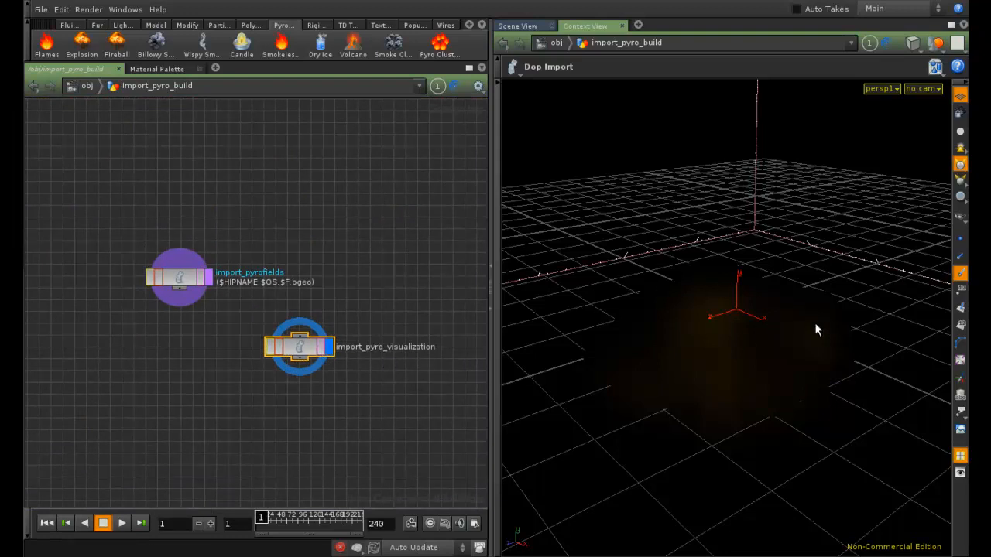
{"action": "left_click_drag", "start_coordinate": [180, 280], "coordinate": [235, 255]}
Inspect the import settings and Geometry File path of import_pyrofields, leaving them unedited.
{"action": "key", "text": "p"}
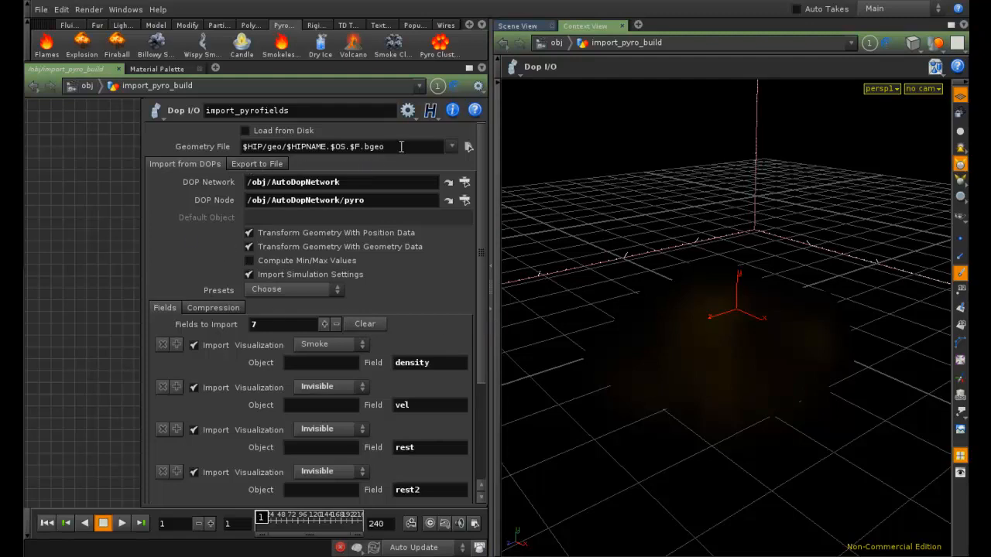
{"action": "left_click_drag", "start_coordinate": [383, 147], "coordinate": [133, 154]}
{"action": "key", "text": "p"}
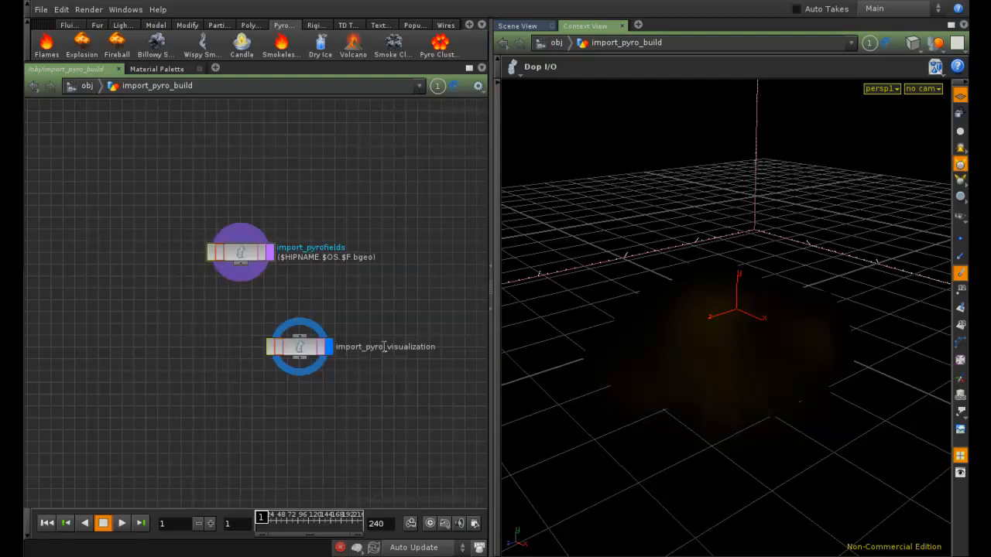
Move import_pyrofields slightly farther from import_pyro_visualization and leave import_pyrofields selected.
{"action": "middle_click_drag", "start_coordinate": [383, 245], "coordinate": [345, 292]}
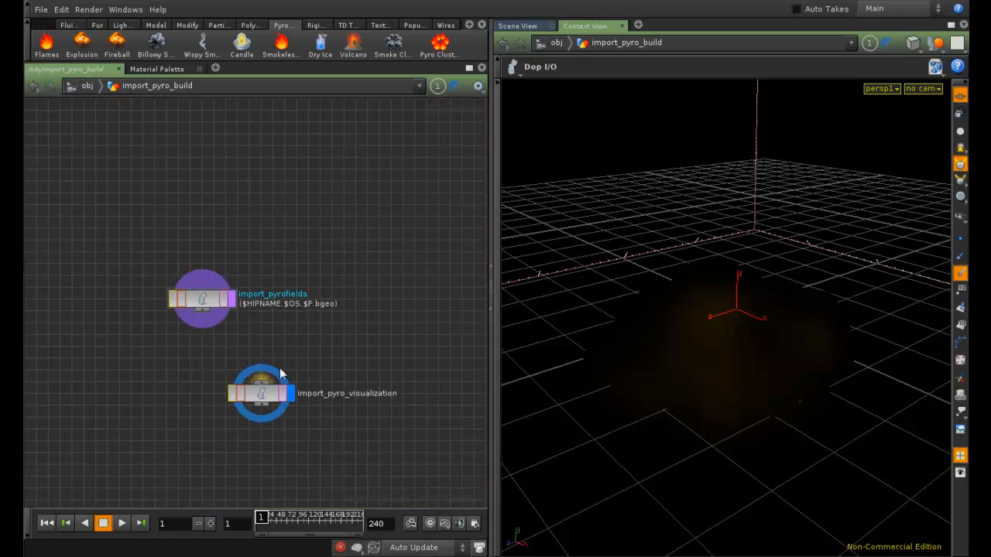
{"action": "left_click_drag", "start_coordinate": [201, 302], "coordinate": [189, 301]}
{"action": "left_click_drag", "start_coordinate": [206, 348], "coordinate": [364, 478]}
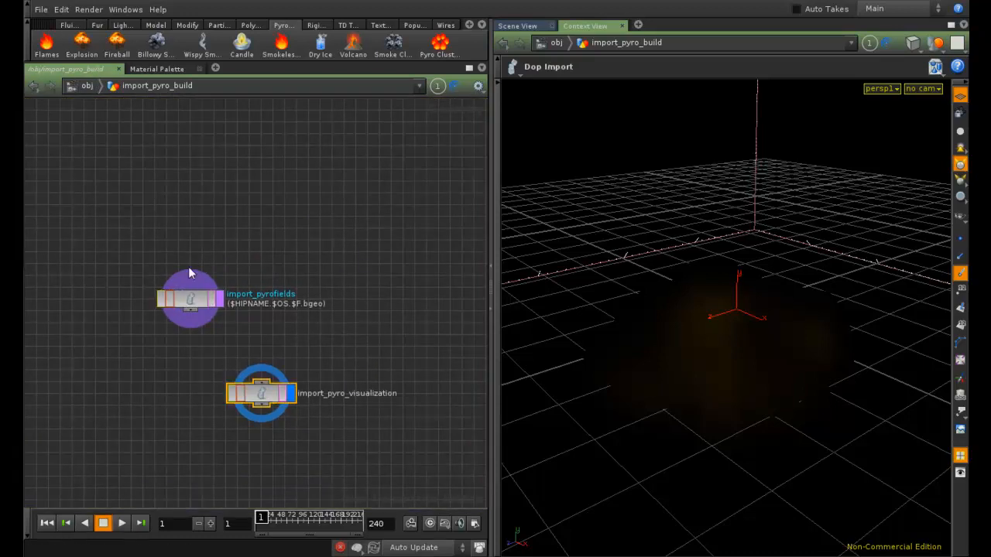
{"action": "left_click", "coordinate": [190, 299]}
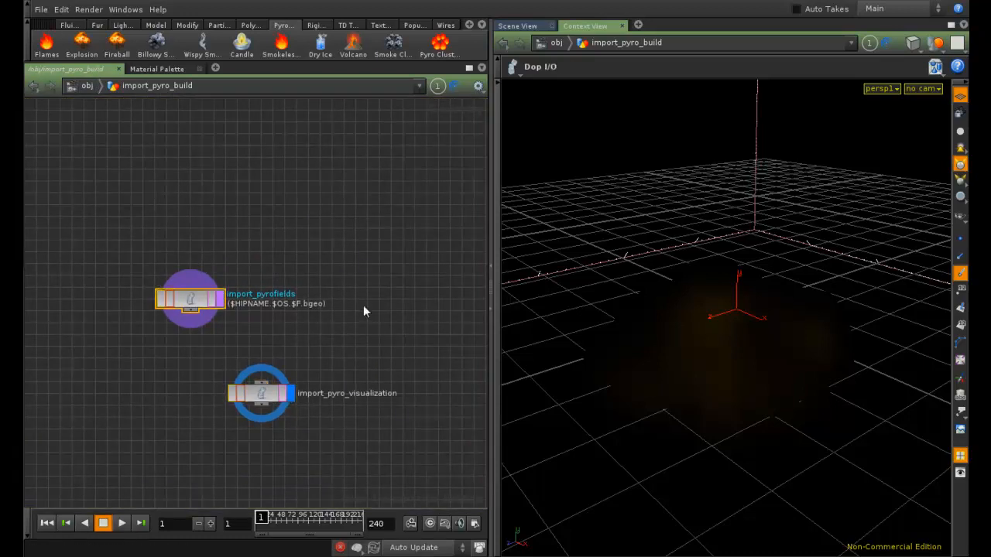
Return to the object level, play the simulation to frame 24, and examine the explosion in the viewport.
{"action": "left_click", "coordinate": [81, 87]}
{"action": "left_click_drag", "start_coordinate": [275, 331], "coordinate": [192, 332]}
{"action": "left_click", "coordinate": [228, 298]}
{"action": "left_click", "coordinate": [123, 525]}
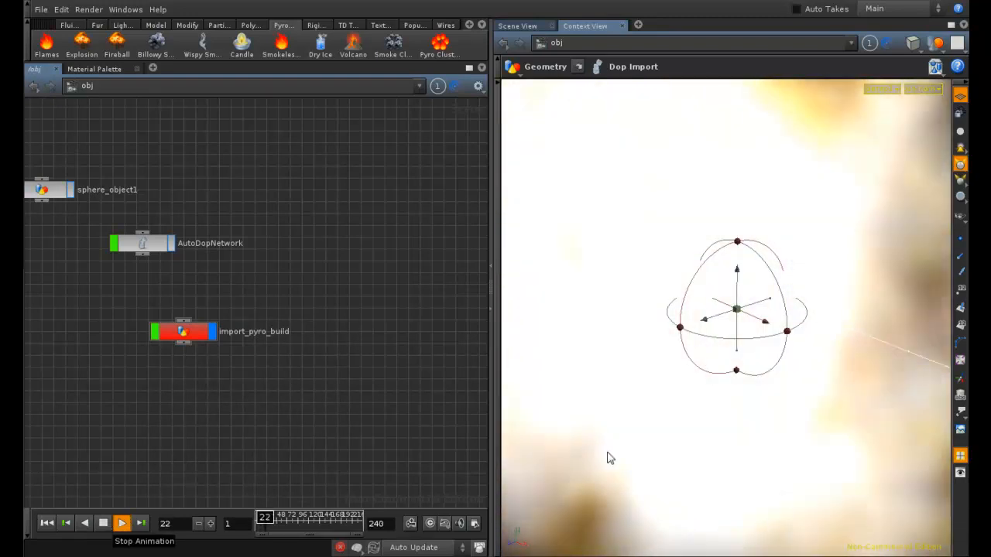
{"action": "left_click", "coordinate": [106, 527]}
{"action": "right_click_drag", "start_coordinate": [726, 372], "coordinate": [832, 337], "text": "alt"}
{"action": "left_click_drag", "start_coordinate": [832, 336], "coordinate": [788, 354], "text": "alt"}
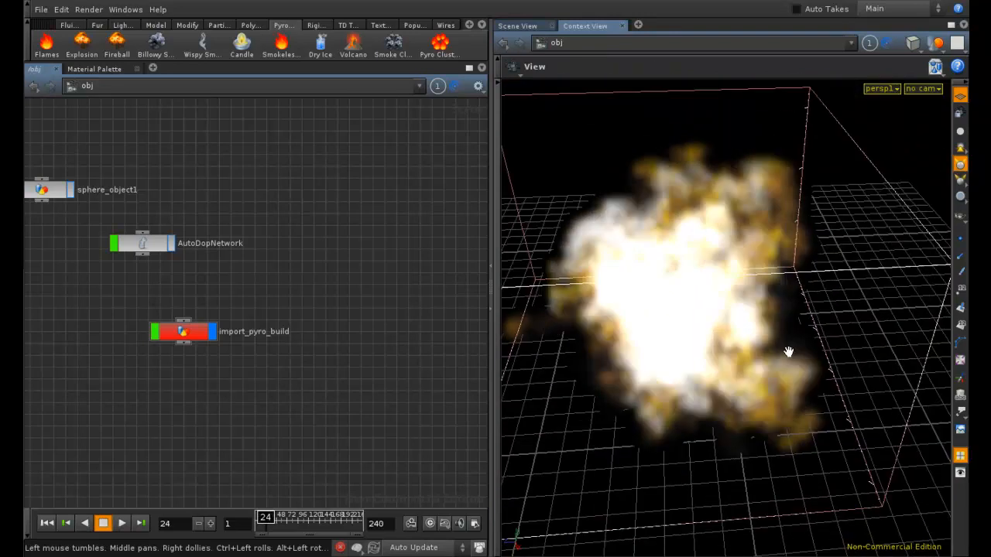
Add a spot light to the scene, placed beside the explosion.
{"action": "left_click", "coordinate": [124, 25]}
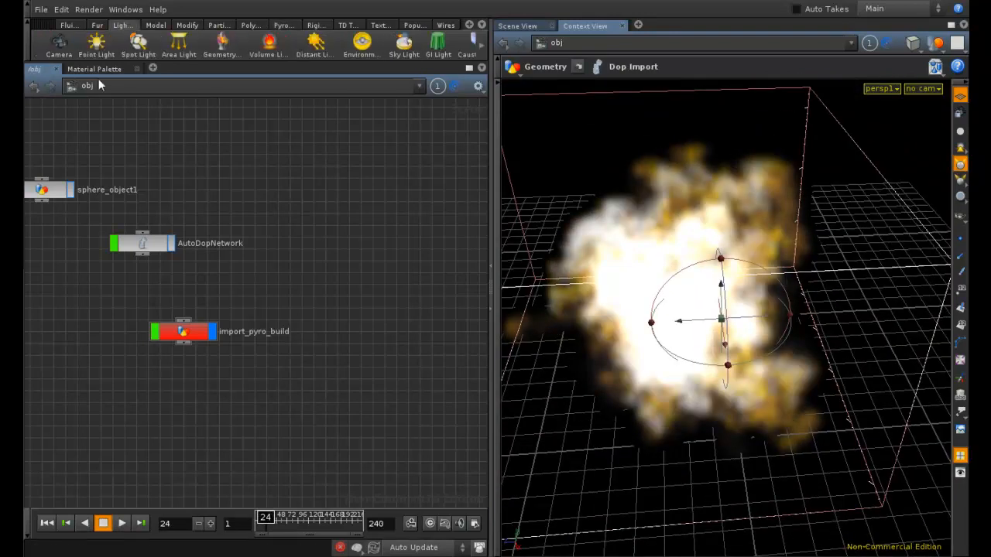
{"action": "left_click", "coordinate": [137, 50]}
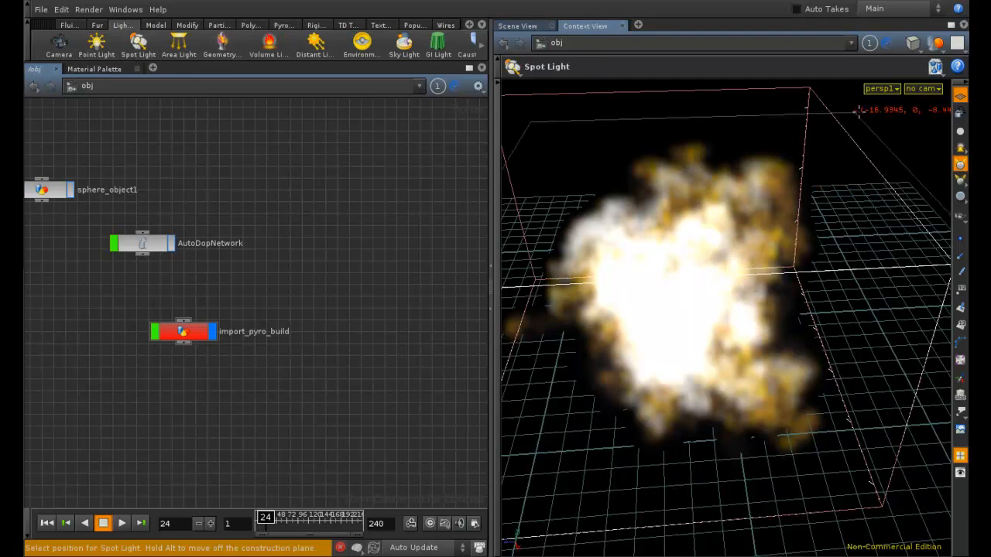
{"action": "left_click", "coordinate": [757, 233]}
Switch the viewport to look through the spot light.
{"action": "left_click", "coordinate": [923, 88]}
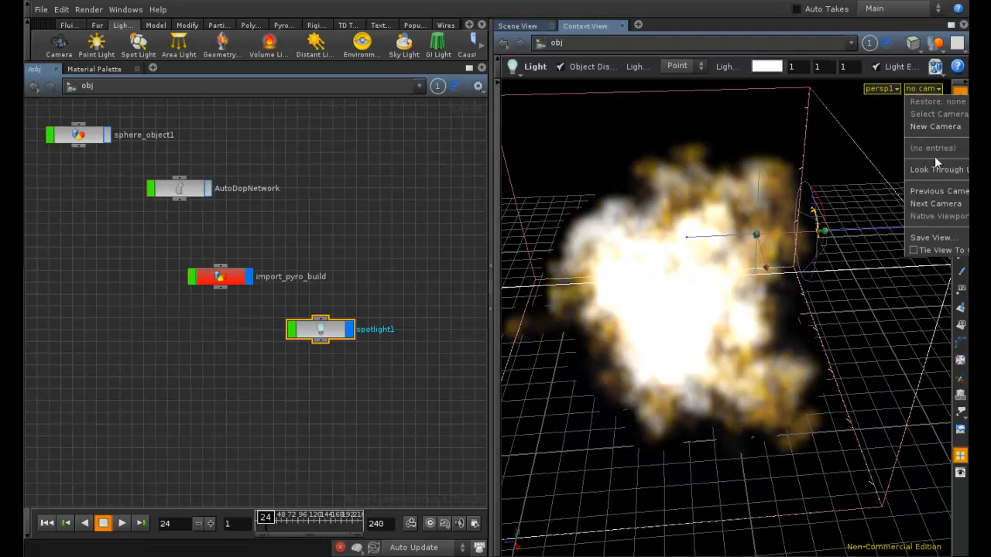
{"action": "left_click", "coordinate": [937, 168]}
{"action": "left_click_drag", "start_coordinate": [787, 272], "coordinate": [733, 250]}
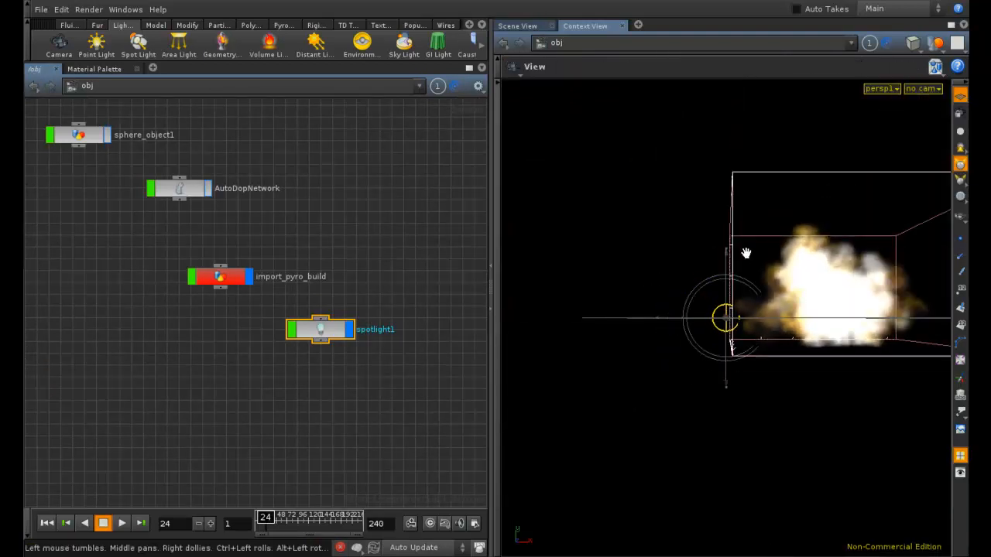
{"action": "left_click", "coordinate": [933, 89]}
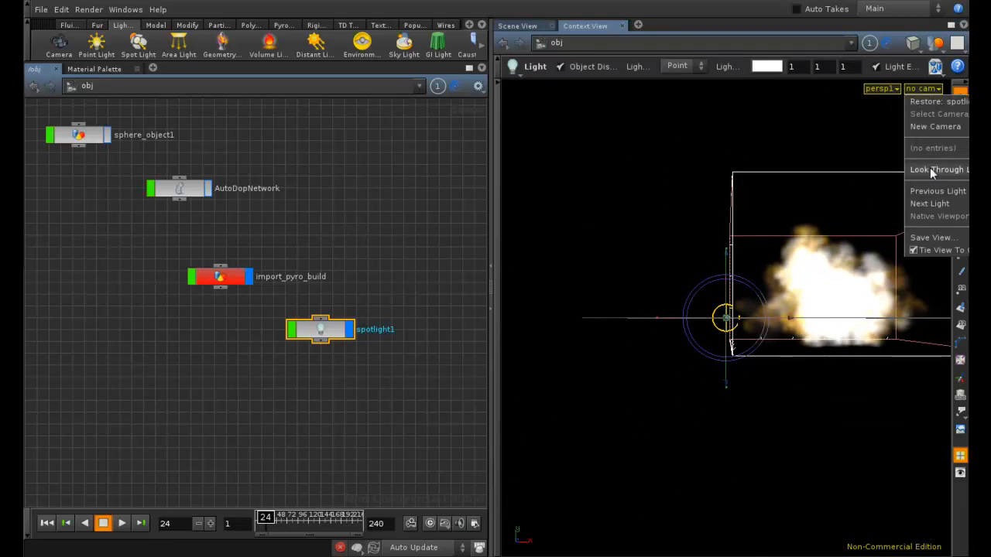
{"action": "left_click", "coordinate": [933, 194]}
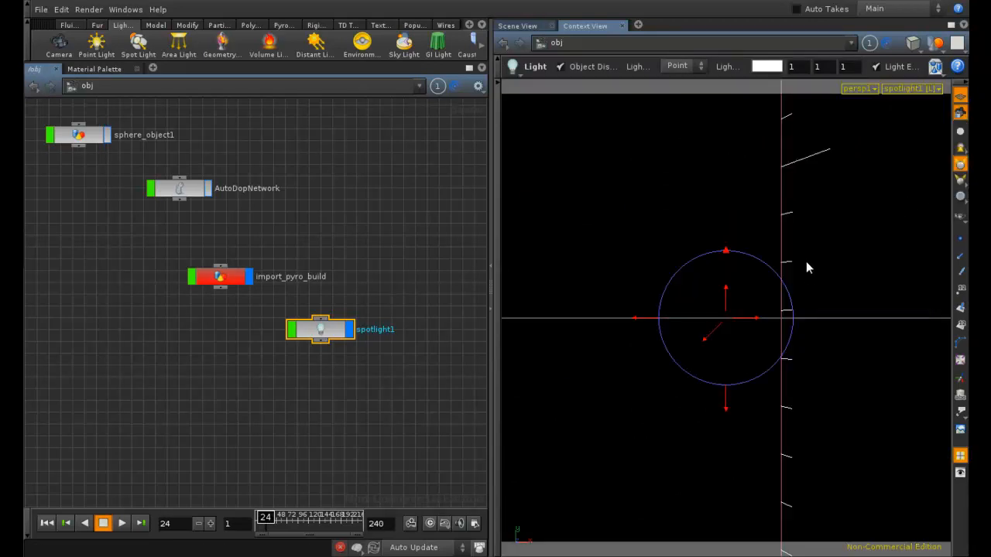
Aim the spot light through its own view so the whole explosion container sits centred, seen from slightly above.
{"action": "key", "text": "Escape"}
{"action": "left_click_drag", "start_coordinate": [746, 292], "coordinate": [654, 294]}
{"action": "right_click_drag", "start_coordinate": [654, 294], "coordinate": [580, 282]}
{"action": "left_click_drag", "start_coordinate": [657, 270], "coordinate": [633, 309]}
{"action": "right_click_drag", "start_coordinate": [632, 309], "coordinate": [641, 307]}
{"action": "left_click_drag", "start_coordinate": [863, 246], "coordinate": [759, 261]}
{"action": "right_click_drag", "start_coordinate": [774, 254], "coordinate": [819, 245]}
{"action": "left_click_drag", "start_coordinate": [793, 244], "coordinate": [788, 269]}
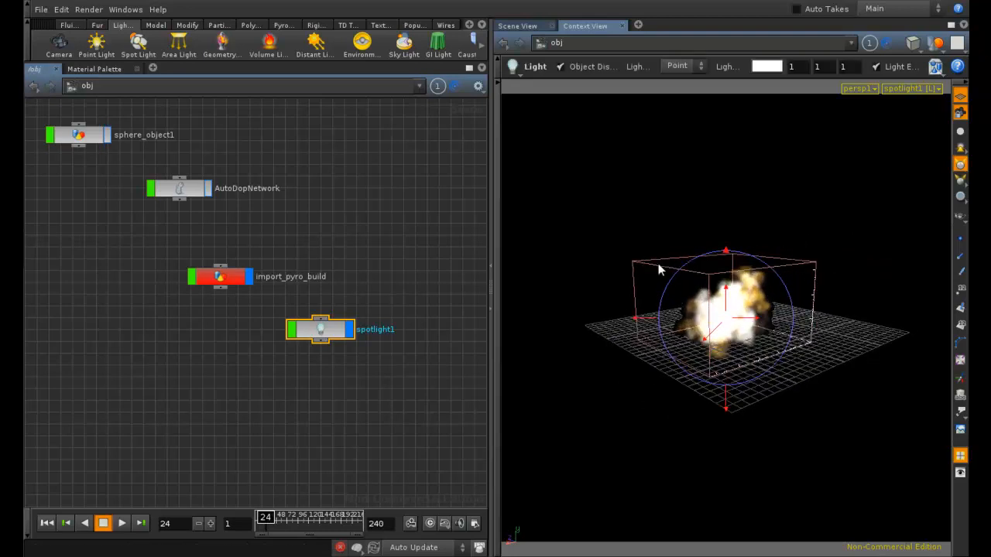
Set spotlight1's shadow type to Depth Map Shadows.
{"action": "key", "text": "p"}
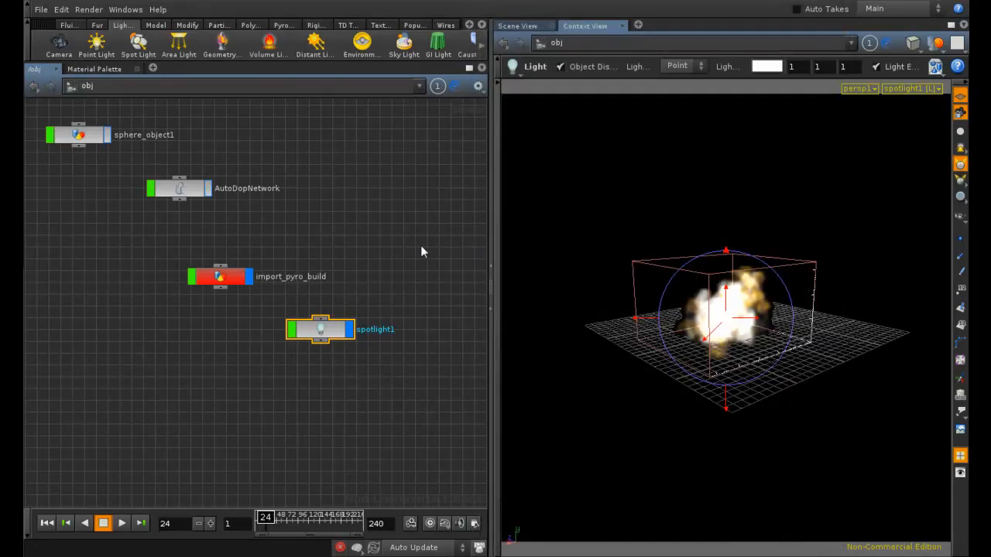
{"action": "left_click", "coordinate": [428, 229]}
{"action": "key", "text": "p"}
{"action": "left_click", "coordinate": [260, 132]}
{"action": "left_click", "coordinate": [302, 152]}
{"action": "left_click", "coordinate": [287, 194]}
Set spotlight1's shadow map resolution to 1024 by 1024 and hide its parameters.
{"action": "left_click_drag", "start_coordinate": [293, 365], "coordinate": [150, 377]}
{"action": "type", "text": "1024"}
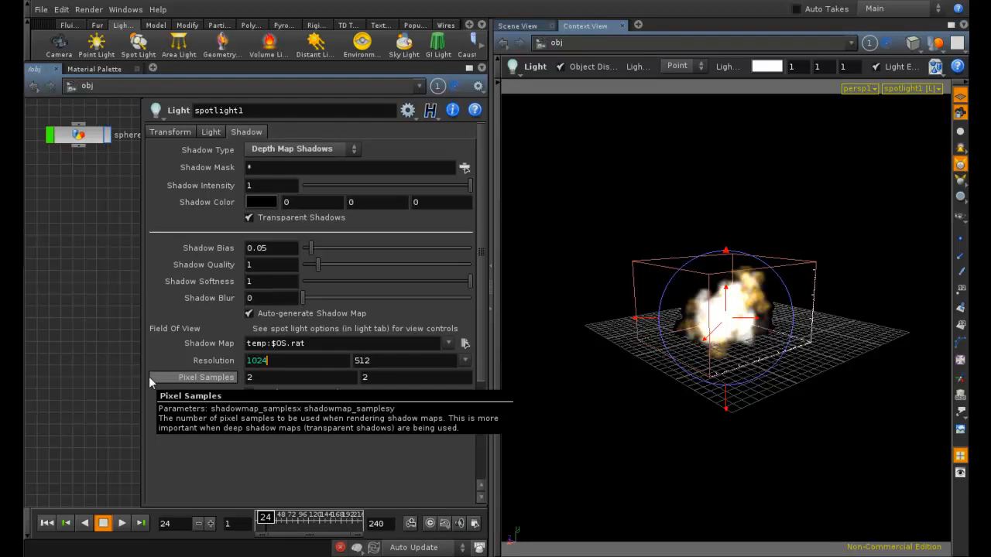
{"action": "key", "text": "Tab"}
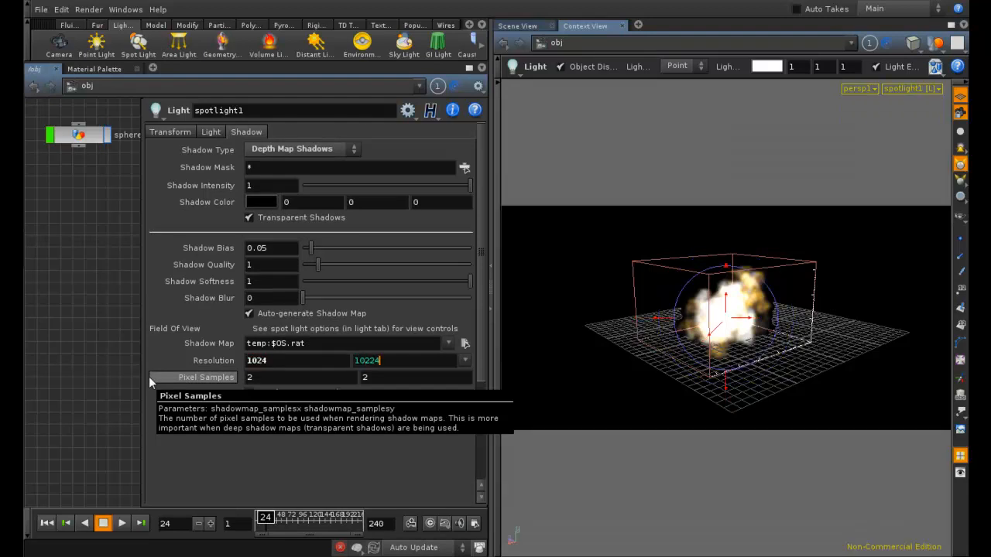
{"action": "type", "text": "11024"}
{"action": "key", "text": "BackSpace"}
{"action": "key", "text": "BackSpace"}
{"action": "key", "text": "BackSpace"}
{"action": "key", "text": "BackSpace"}
{"action": "type", "text": "024"}
{"action": "key", "text": "Return"}
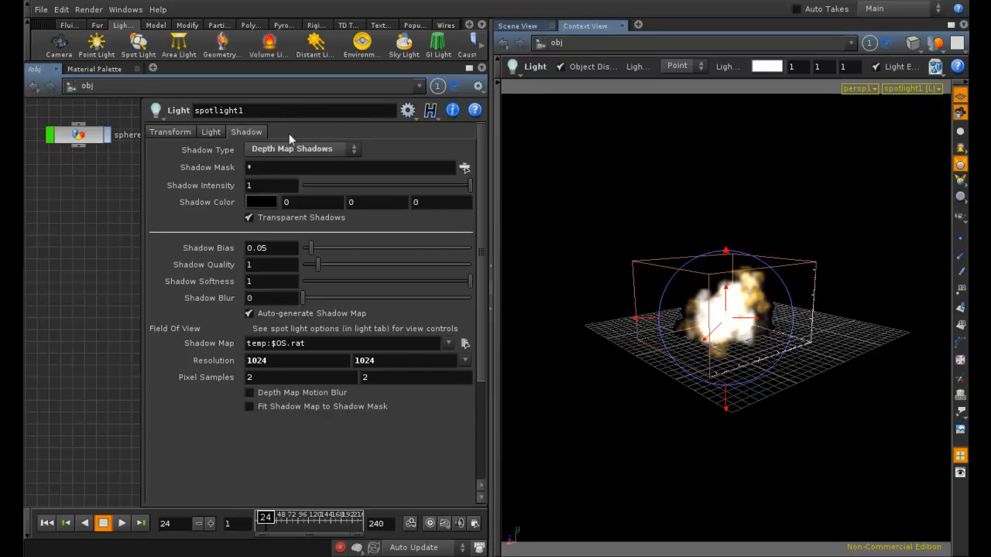
{"action": "key", "text": "p"}
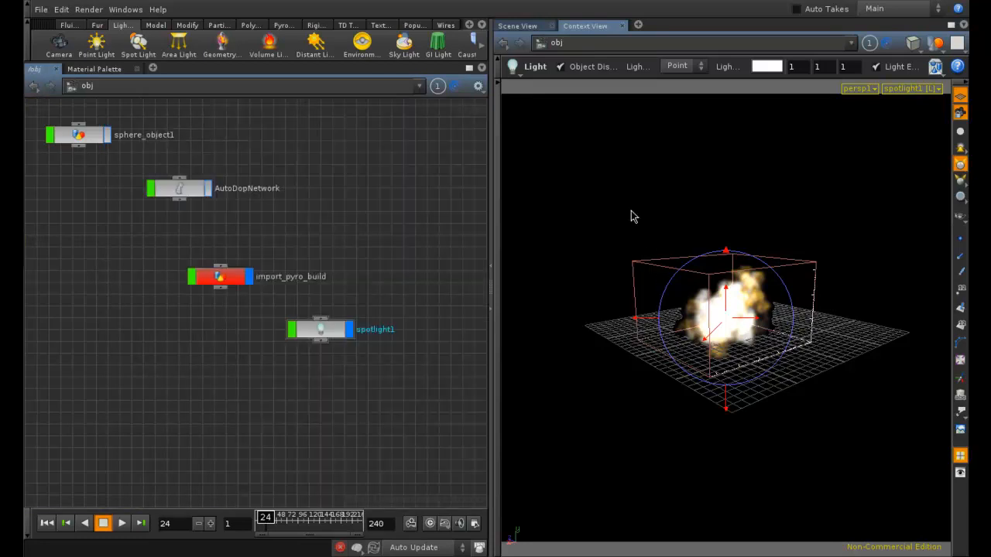
{"action": "left_click", "coordinate": [59, 47]}
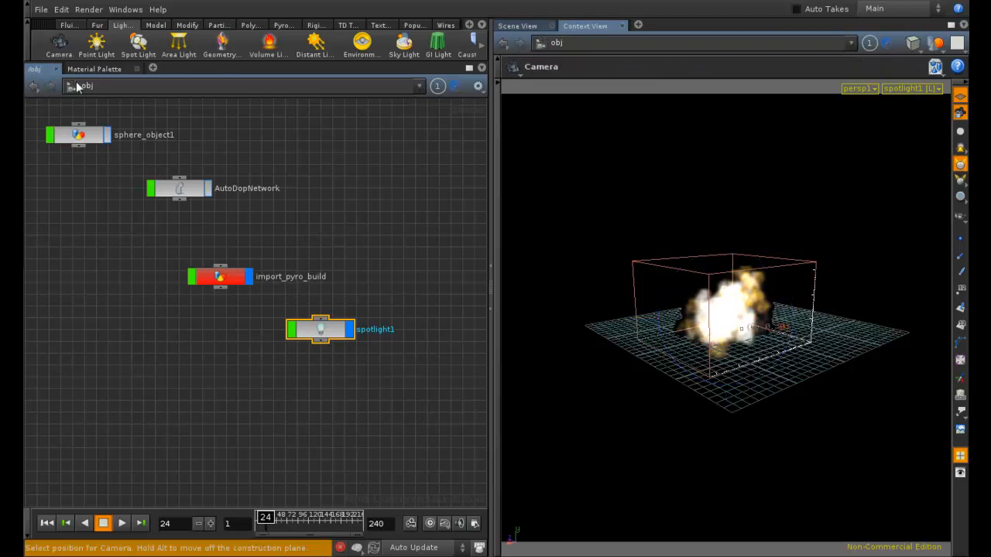
{"action": "left_click", "coordinate": [652, 281]}
{"action": "key", "text": "Delete"}
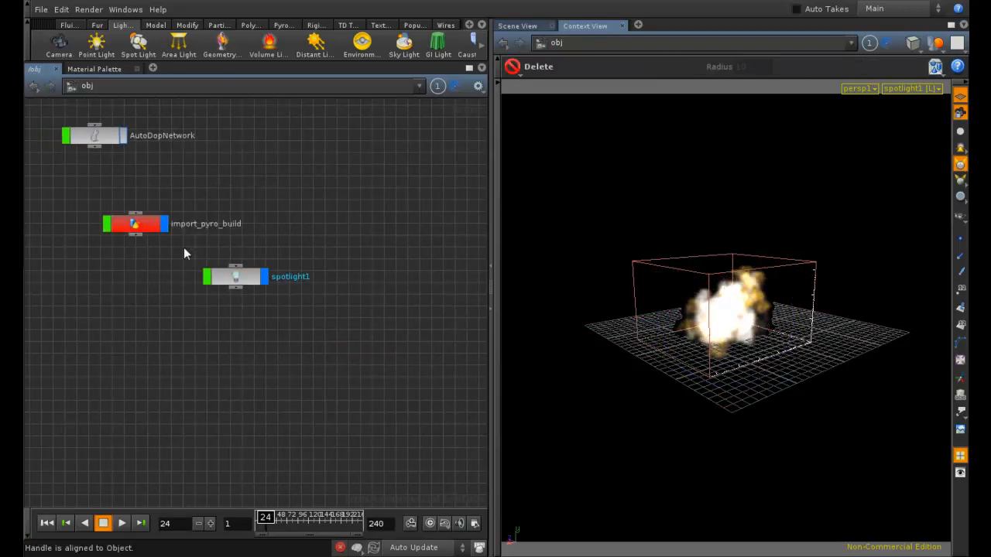
Add a camera to the scene, placed just above the corner of the explosion container.
{"action": "left_click", "coordinate": [59, 43]}
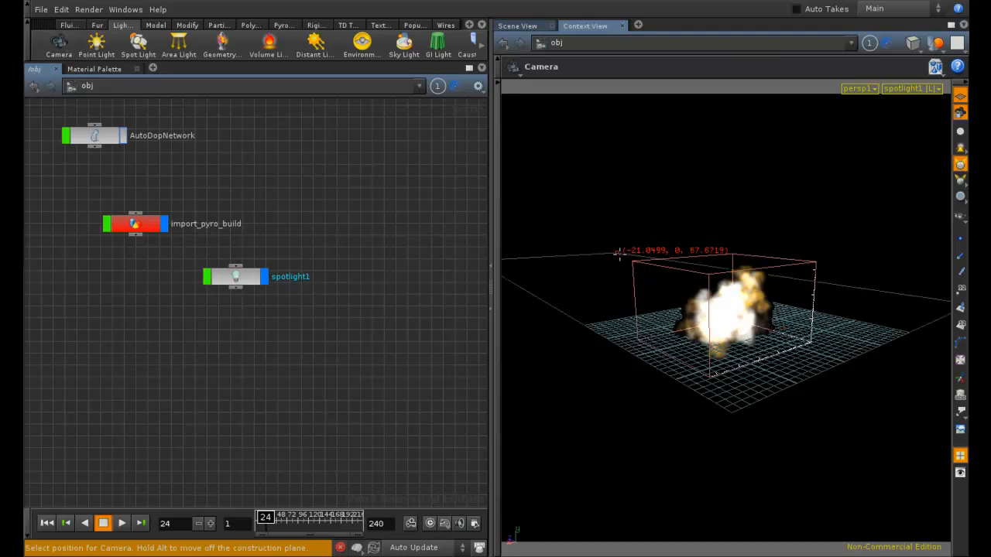
{"action": "left_click", "coordinate": [671, 245]}
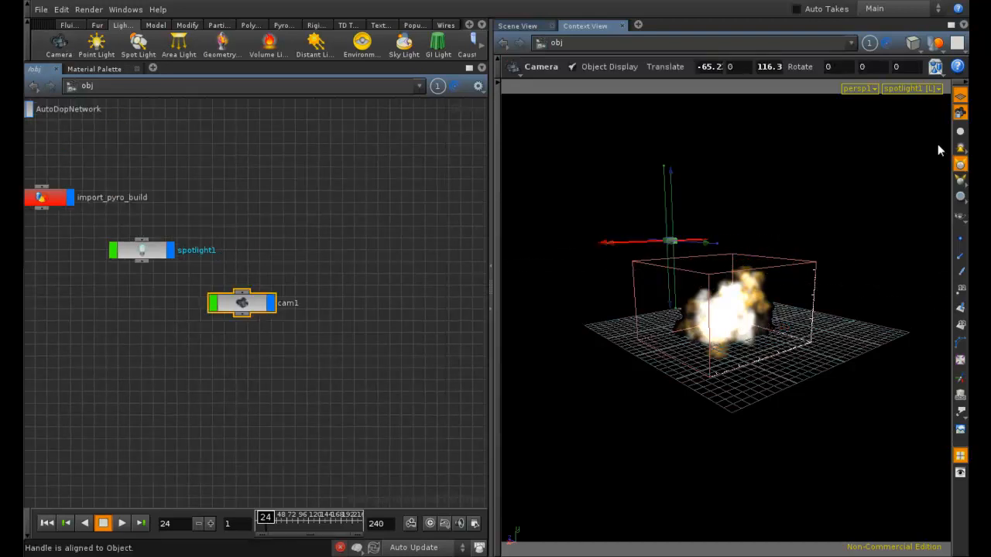
{"action": "middle_click_drag", "start_coordinate": [298, 251], "coordinate": [469, 357]}
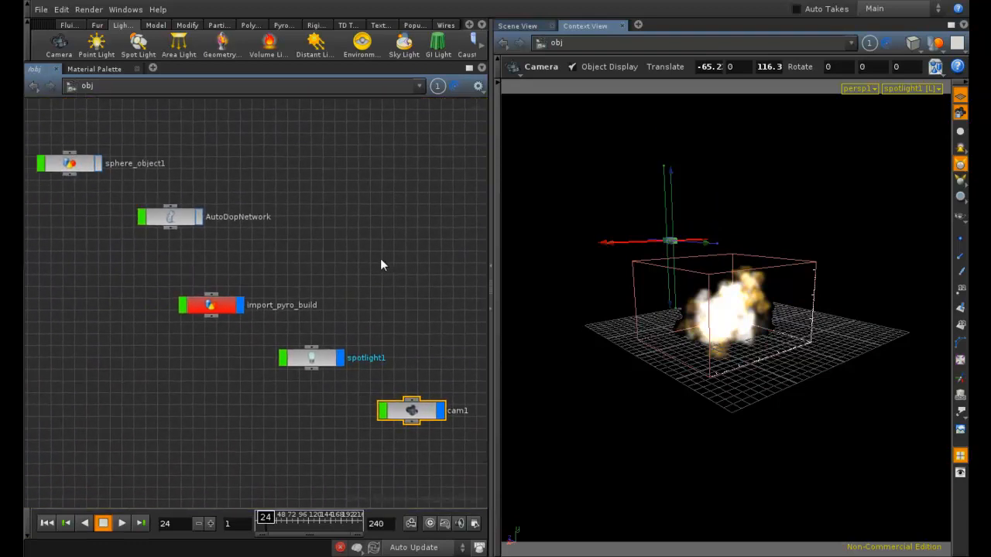
Lay out the object nodes automatically and move cam1 below spotlight1, near AutoDopNetwork.
{"action": "left_click", "coordinate": [364, 241]}
{"action": "key", "text": "l"}
{"action": "middle_click_drag", "start_coordinate": [344, 221], "coordinate": [273, 196]}
{"action": "left_click_drag", "start_coordinate": [238, 328], "coordinate": [215, 304]}
Look through cam1 and move it toward the explosion until the container nearly fills the frame.
{"action": "left_click", "coordinate": [910, 88]}
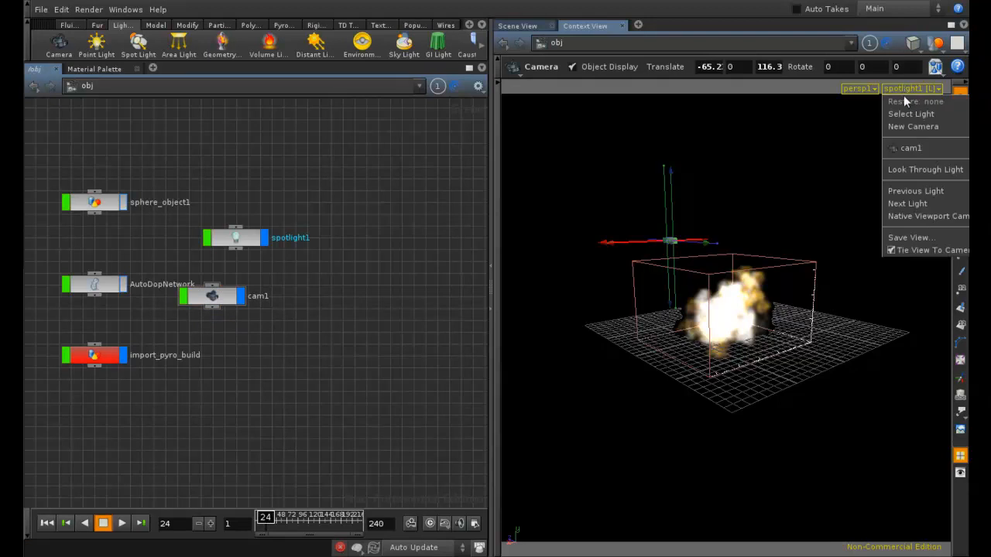
{"action": "left_click", "coordinate": [904, 146]}
{"action": "key", "text": "Escape"}
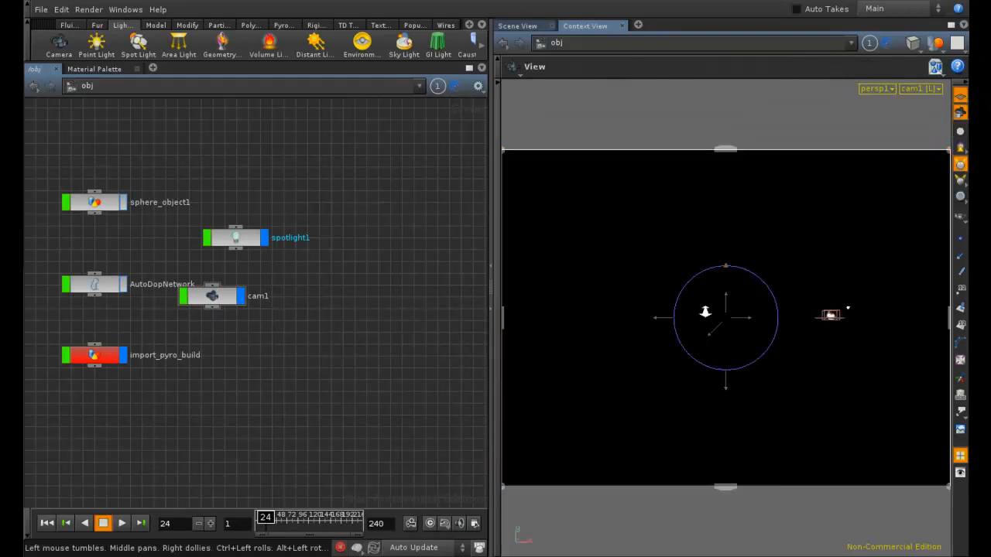
{"action": "right_click_drag", "start_coordinate": [716, 319], "coordinate": [949, 292]}
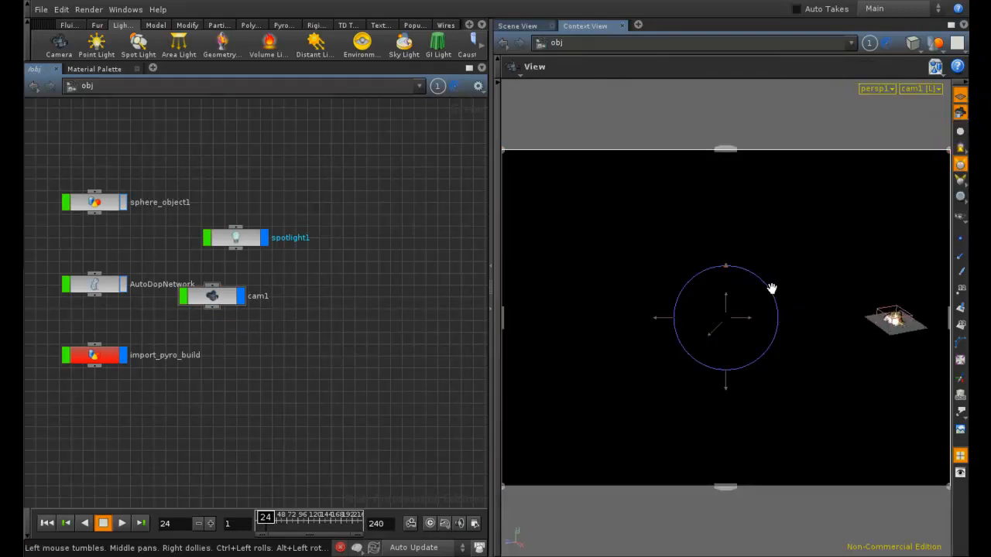
{"action": "middle_click_drag", "start_coordinate": [708, 304], "coordinate": [571, 311]}
{"action": "right_click_drag", "start_coordinate": [785, 321], "coordinate": [888, 312]}
{"action": "left_click_drag", "start_coordinate": [887, 312], "coordinate": [801, 313]}
{"action": "middle_click_drag", "start_coordinate": [801, 313], "coordinate": [684, 380]}
{"action": "right_click_drag", "start_coordinate": [684, 381], "coordinate": [842, 303]}
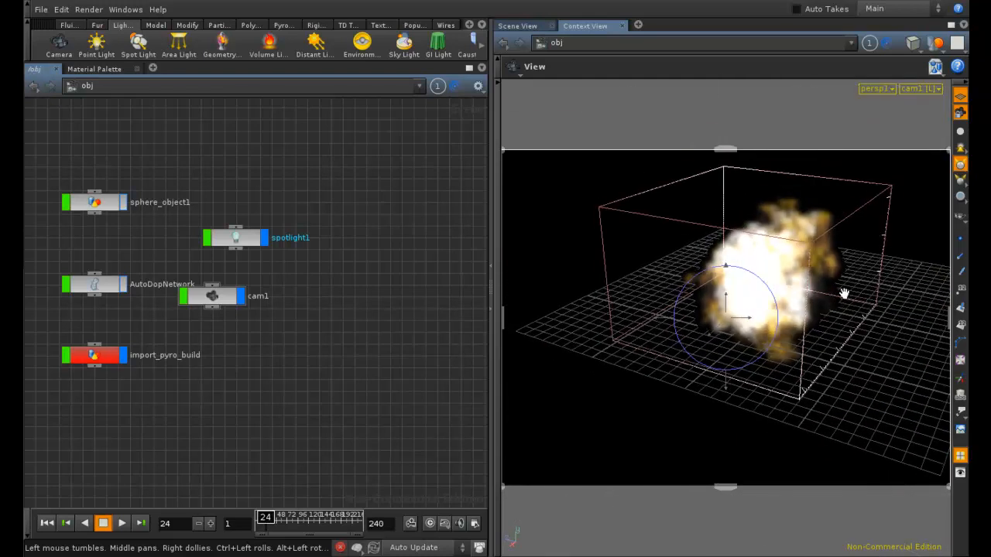
Refine cam1's distance and angle so the explosion sits near the middle of the frame, seen from slightly above.
{"action": "middle_click_drag", "start_coordinate": [842, 303], "coordinate": [800, 319]}
{"action": "left_click_drag", "start_coordinate": [800, 318], "coordinate": [813, 313]}
{"action": "right_click_drag", "start_coordinate": [813, 312], "coordinate": [598, 325]}
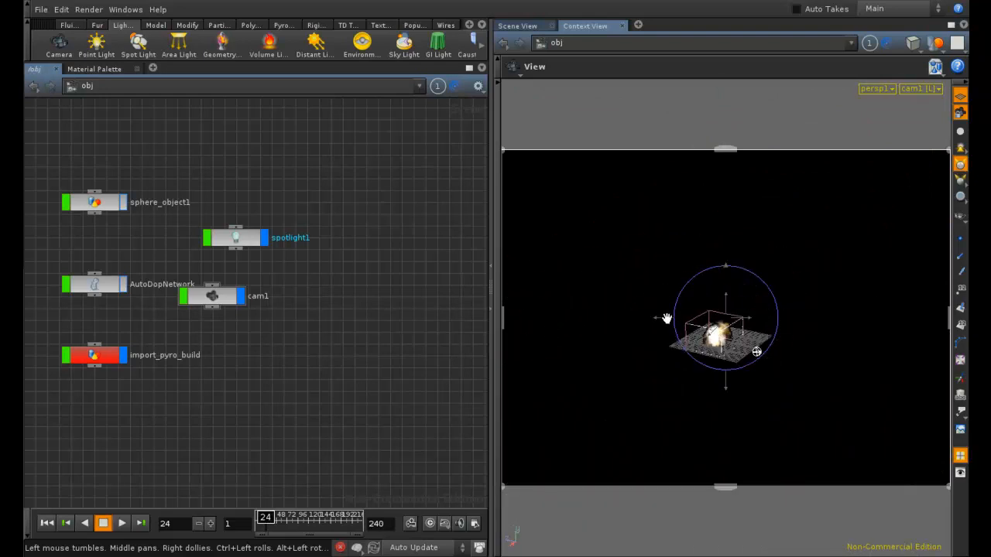
{"action": "right_click_drag", "start_coordinate": [764, 360], "coordinate": [830, 355]}
{"action": "middle_click_drag", "start_coordinate": [798, 276], "coordinate": [793, 285]}
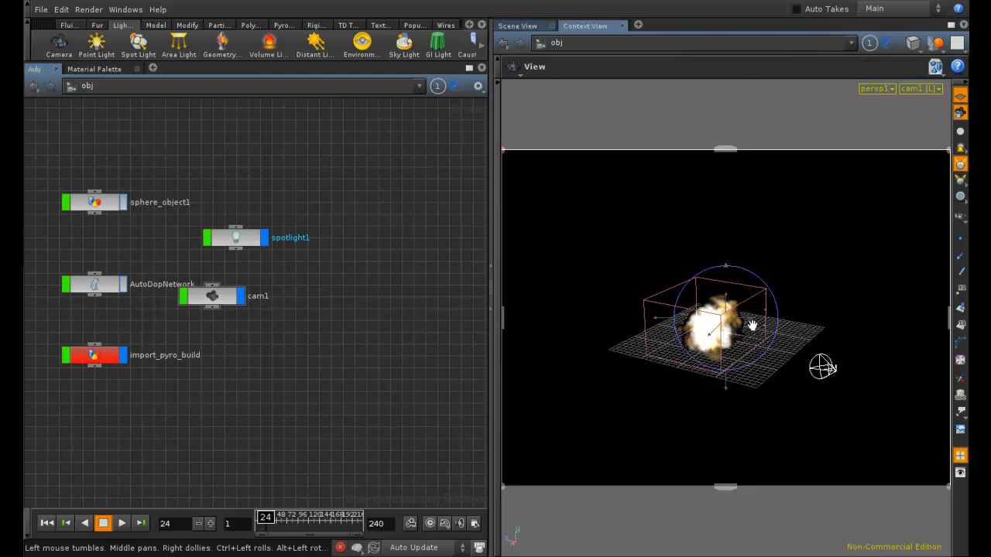
{"action": "right_click_drag", "start_coordinate": [752, 330], "coordinate": [789, 320]}
{"action": "mouse_move", "coordinate": [789, 319]}
{"action": "left_mouse_down"}
{"action": "mouse_move", "coordinate": [836, 328]}
{"action": "mouse_move", "coordinate": [748, 318]}
{"action": "mouse_move", "coordinate": [726, 356]}
{"action": "mouse_move", "coordinate": [684, 336]}
{"action": "mouse_move", "coordinate": [772, 312]}
{"action": "mouse_move", "coordinate": [803, 319]}
{"action": "mouse_move", "coordinate": [778, 326]}
{"action": "left_mouse_up"}
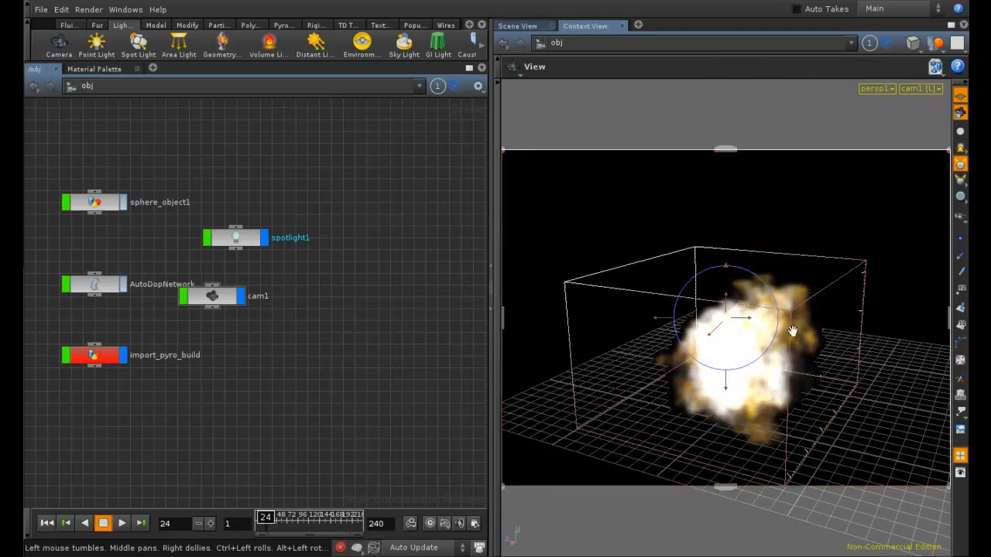
{"action": "mouse_move", "coordinate": [793, 331]}
{"action": "left_mouse_down"}
{"action": "mouse_move", "coordinate": [808, 332]}
{"action": "mouse_move", "coordinate": [779, 320]}
{"action": "mouse_move", "coordinate": [787, 312]}
{"action": "mouse_move", "coordinate": [781, 319]}
{"action": "left_mouse_up"}
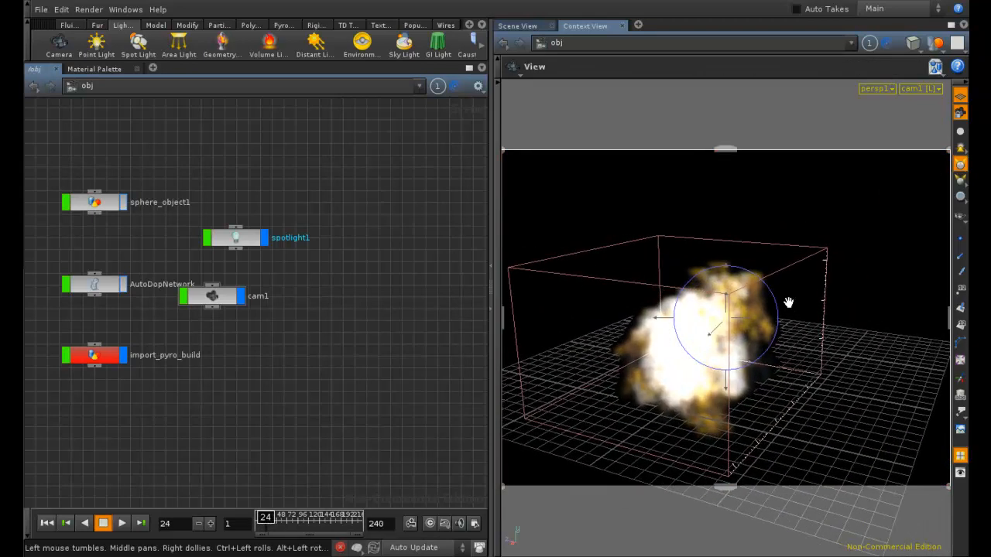
Through the spot light's view, hide the reference grid and move the light to a higher, more distant angle on the explosion.
{"action": "left_click", "coordinate": [935, 90]}
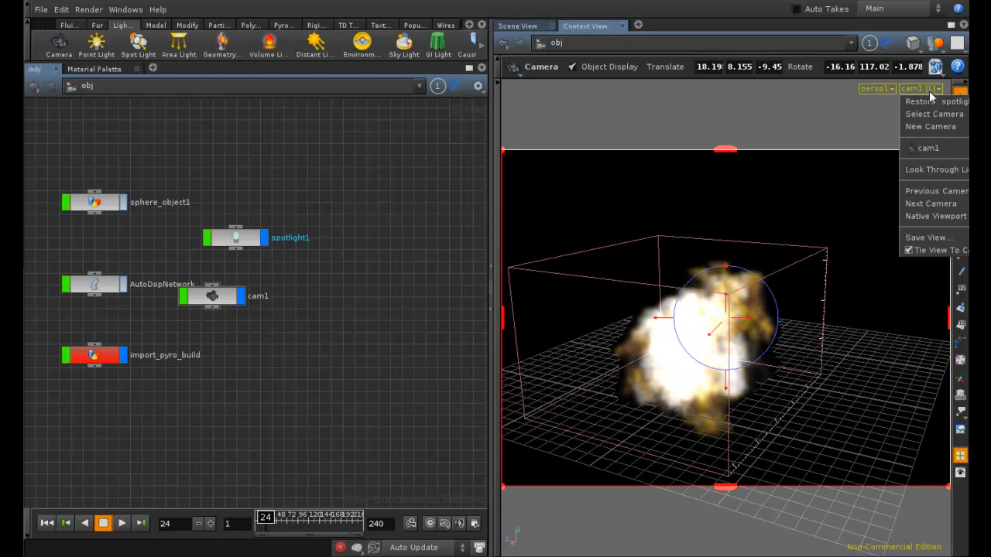
{"action": "left_click", "coordinate": [935, 170]}
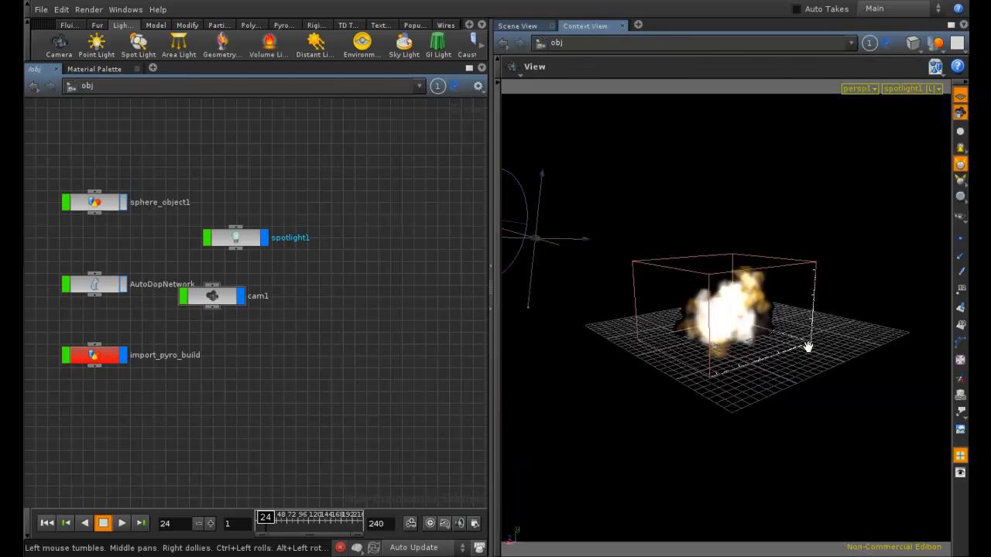
{"action": "left_click_drag", "start_coordinate": [802, 346], "coordinate": [799, 373]}
{"action": "middle_click_drag", "start_coordinate": [938, 125], "coordinate": [685, 301]}
{"action": "left_click_drag", "start_coordinate": [785, 236], "coordinate": [762, 360]}
{"action": "right_click_drag", "start_coordinate": [809, 277], "coordinate": [952, 272]}
{"action": "left_click_drag", "start_coordinate": [755, 277], "coordinate": [756, 289]}
{"action": "right_click_drag", "start_coordinate": [756, 289], "coordinate": [741, 275]}
{"action": "middle_click_drag", "start_coordinate": [741, 277], "coordinate": [771, 148]}
{"action": "middle_click_drag", "start_coordinate": [735, 309], "coordinate": [734, 402]}
{"action": "left_click_drag", "start_coordinate": [734, 403], "coordinate": [700, 422]}
{"action": "key", "text": "Escape"}
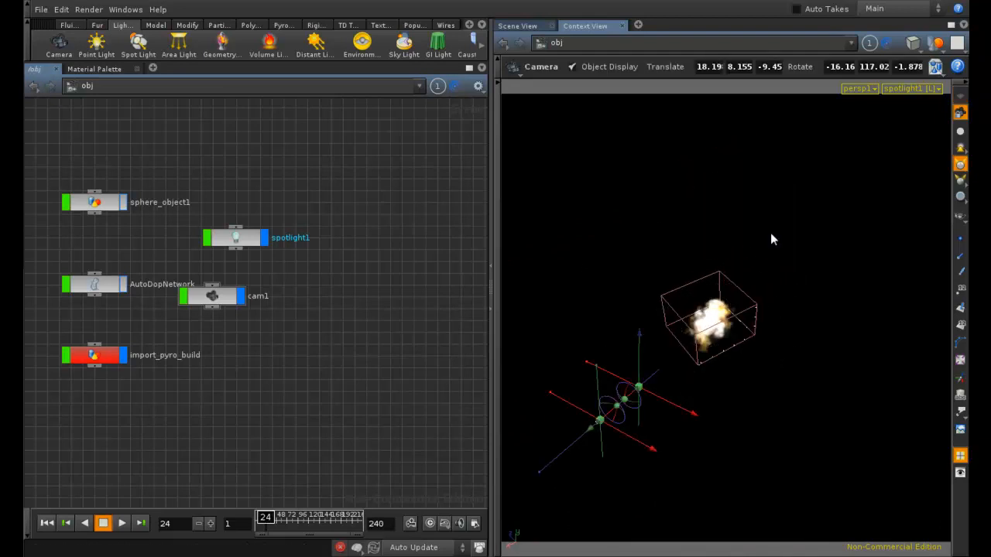
Swing the spot light around the explosion container and bring it a little closer.
{"action": "left_click_drag", "start_coordinate": [751, 268], "coordinate": [728, 312]}
{"action": "middle_click_drag", "start_coordinate": [728, 312], "coordinate": [622, 369]}
{"action": "right_click_drag", "start_coordinate": [883, 270], "coordinate": [852, 268]}
{"action": "middle_click_drag", "start_coordinate": [853, 268], "coordinate": [861, 215]}
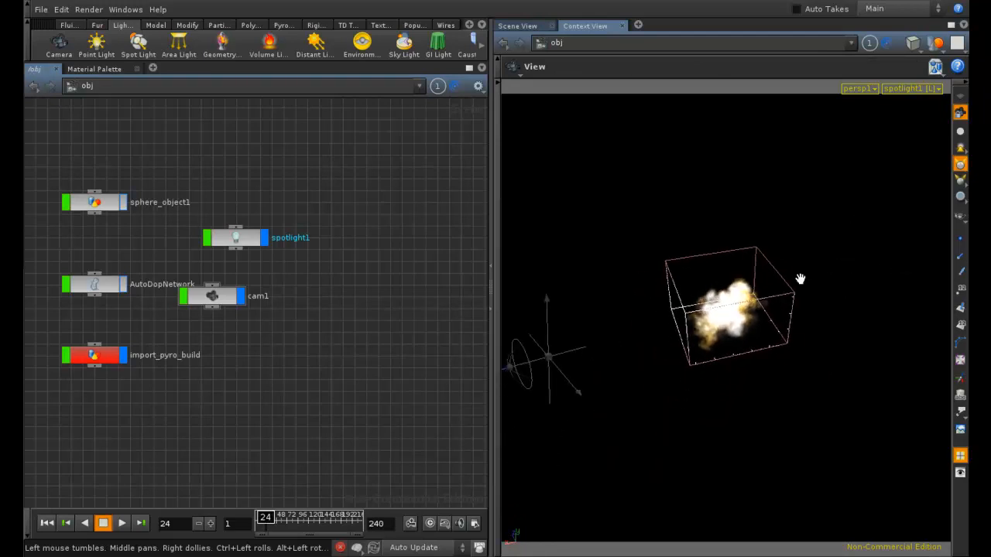
{"action": "left_click_drag", "start_coordinate": [801, 281], "coordinate": [803, 286]}
{"action": "middle_click_drag", "start_coordinate": [801, 273], "coordinate": [833, 296]}
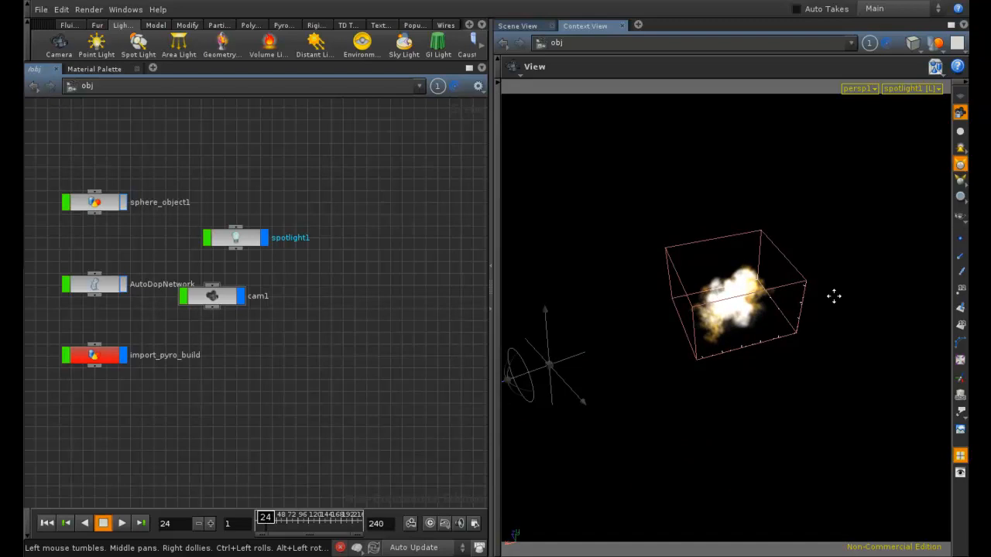
Select spotlight1 and centre the explosion inside its view at a slightly greater distance.
{"action": "left_click", "coordinate": [256, 241]}
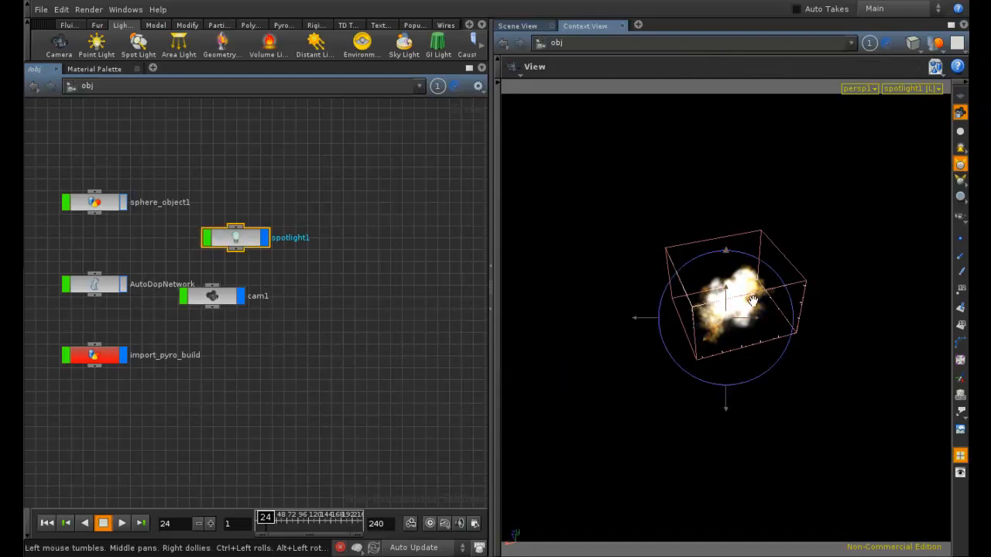
{"action": "right_click_drag", "start_coordinate": [744, 327], "coordinate": [683, 337]}
{"action": "middle_click_drag", "start_coordinate": [743, 271], "coordinate": [758, 286]}
{"action": "right_click_drag", "start_coordinate": [758, 286], "coordinate": [765, 301]}
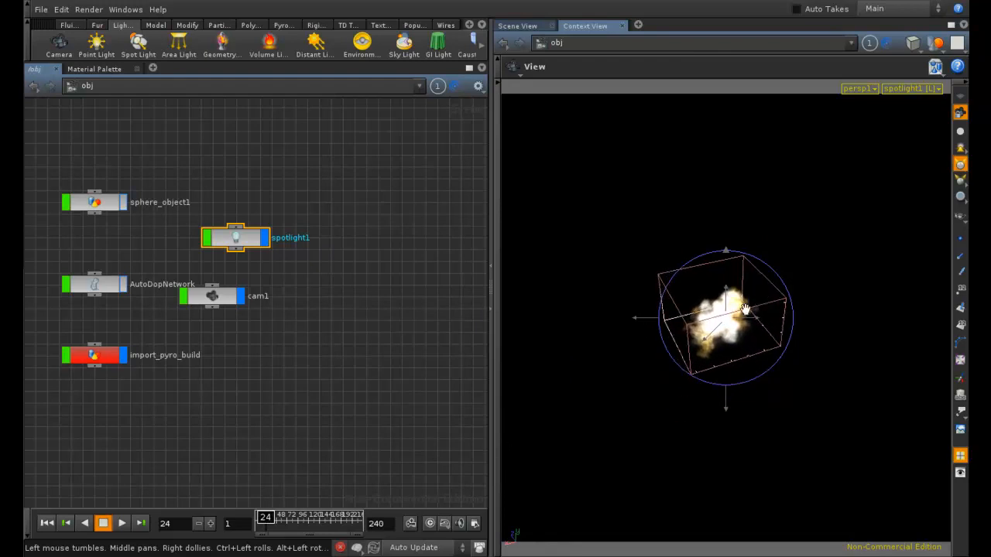
Switch the viewport to cam1's view and pull back freely to view the explosion with the camera, leaving nothing selected.
{"action": "left_click", "coordinate": [911, 89]}
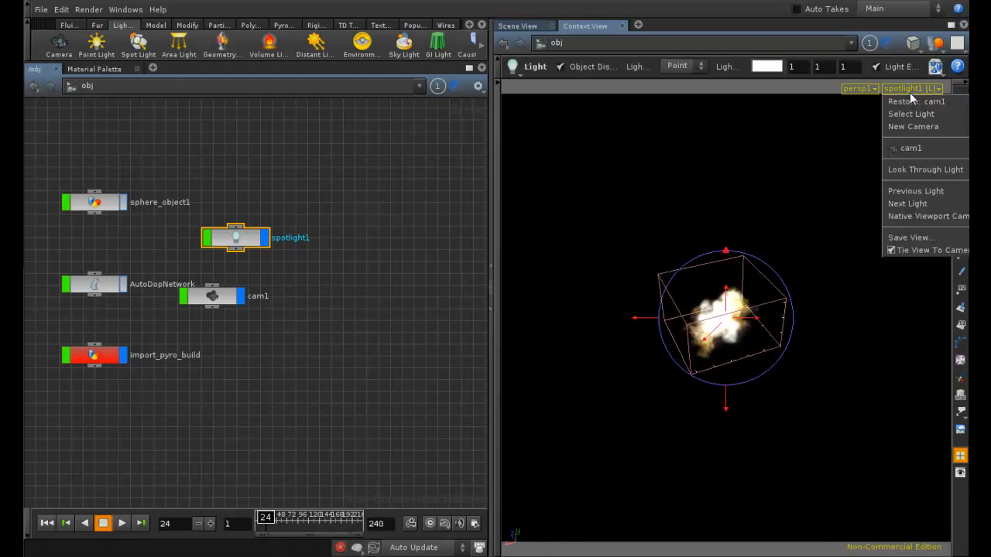
{"action": "left_click", "coordinate": [920, 147]}
{"action": "right_click_drag", "start_coordinate": [779, 354], "coordinate": [738, 358]}
{"action": "middle_click_drag", "start_coordinate": [774, 345], "coordinate": [785, 357]}
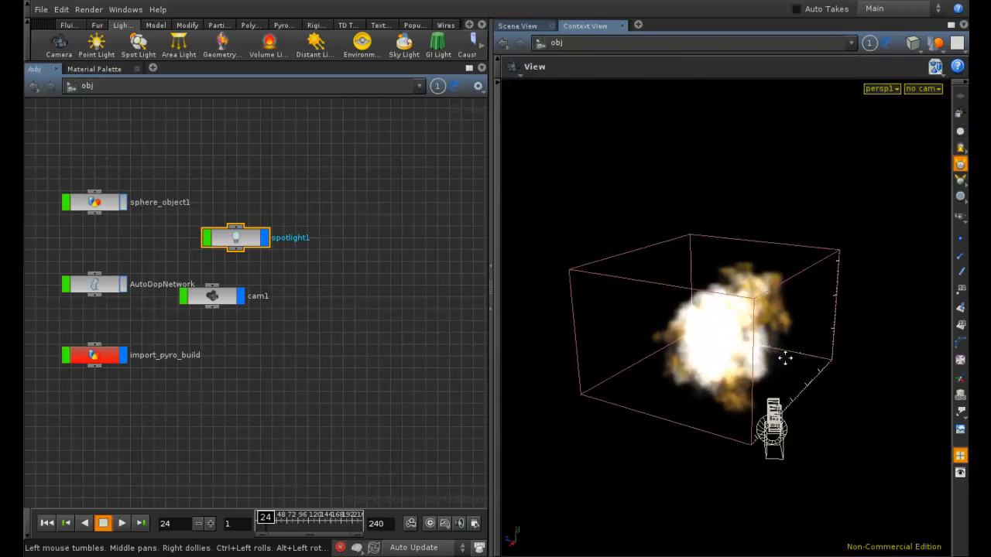
{"action": "right_click_drag", "start_coordinate": [785, 357], "coordinate": [787, 346]}
{"action": "left_click", "coordinate": [277, 172]}
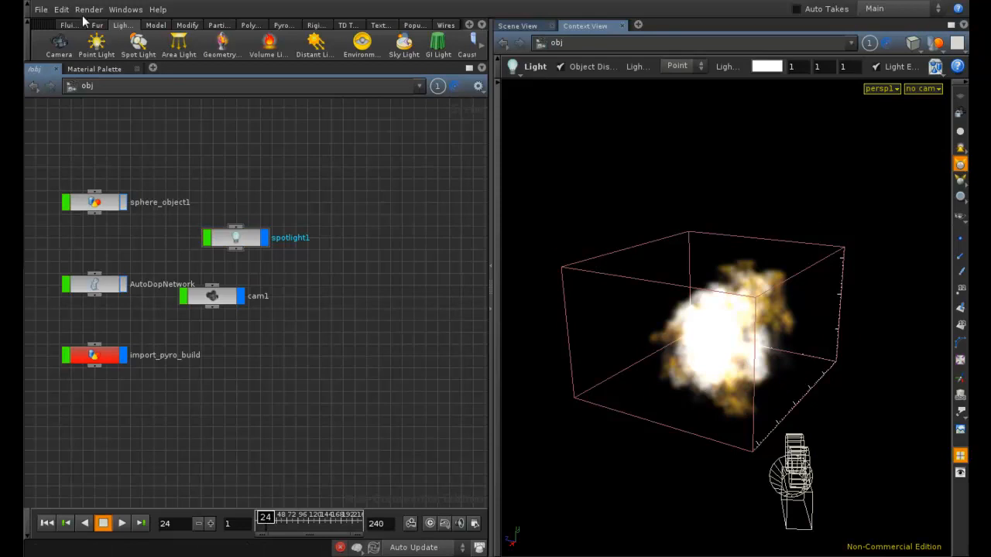
Create a Mantra micropolygon render node.
{"action": "left_click", "coordinate": [88, 9]}
{"action": "mouse_move", "coordinate": [107, 29]}
{"action": "left_click", "coordinate": [187, 25]}
{"action": "key", "text": "space"}
{"action": "right_click_drag", "start_coordinate": [659, 365], "coordinate": [661, 364]}
{"action": "middle_click_drag", "start_coordinate": [661, 365], "coordinate": [679, 336]}
Render the explosion at frame 24 with mantra1, examine the image, and close the render window.
{"action": "left_click", "coordinate": [87, 10]}
{"action": "mouse_move", "coordinate": [159, 58]}
{"action": "left_click", "coordinate": [205, 60]}
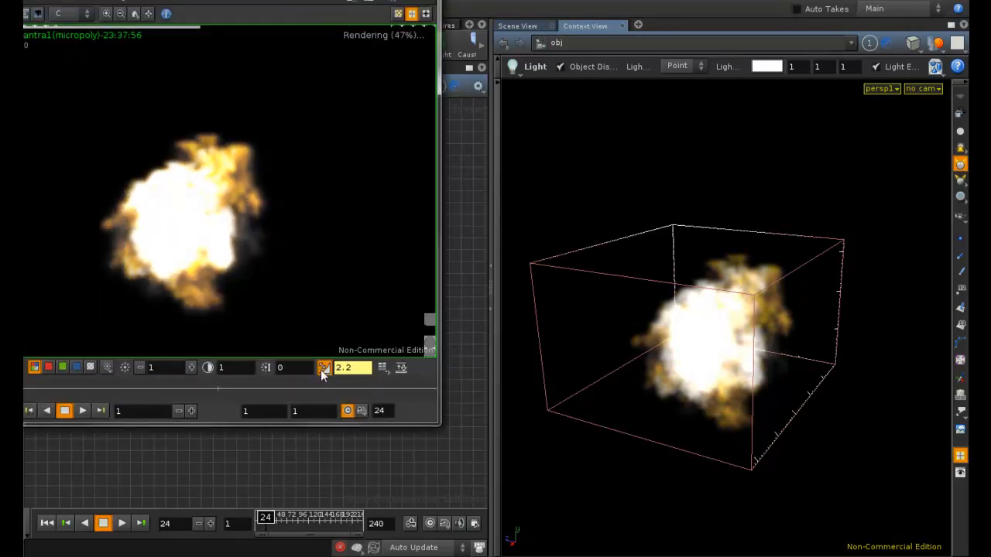
{"action": "left_click", "coordinate": [422, 0]}
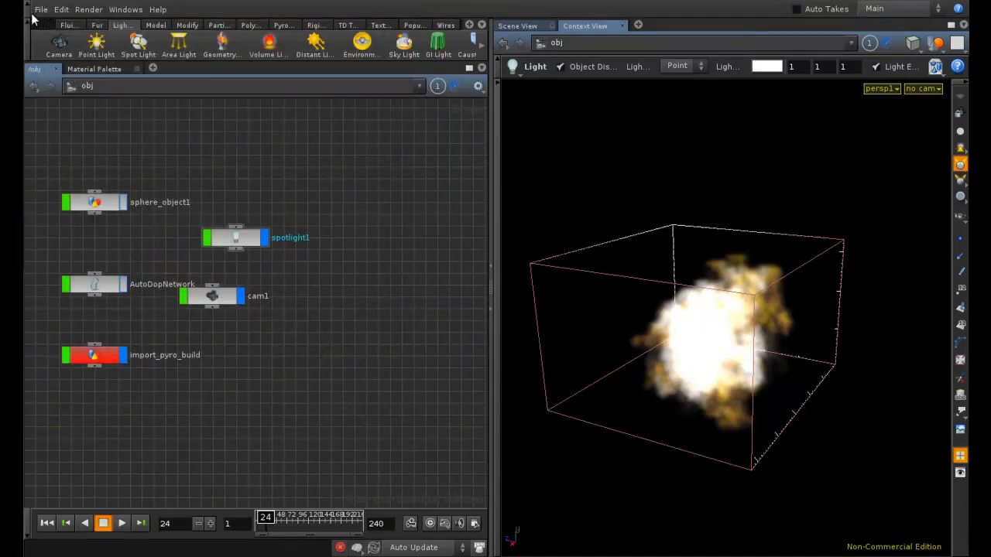
{"action": "left_click", "coordinate": [40, 9]}
{"action": "left_click", "coordinate": [40, 10]}
{"action": "left_click", "coordinate": [61, 10]}
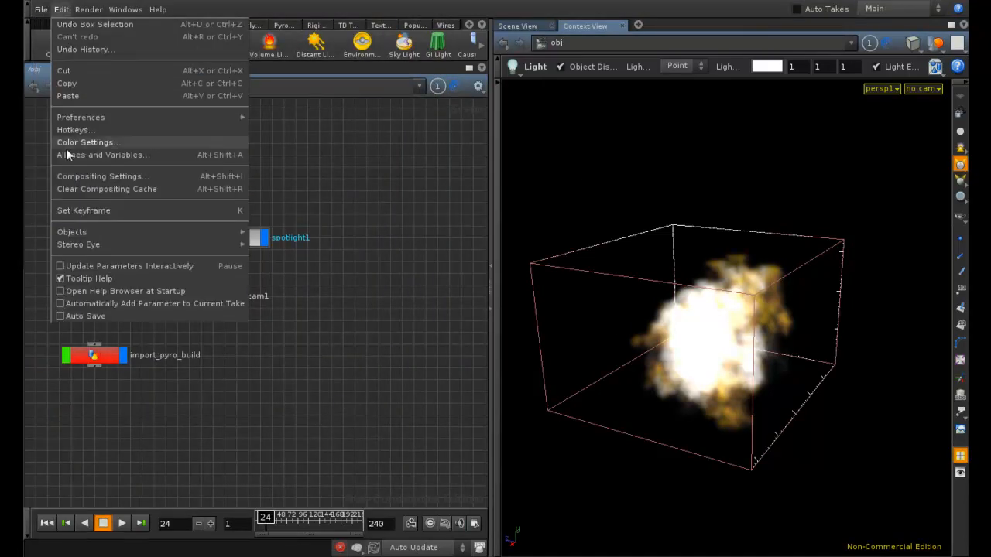
{"action": "left_click", "coordinate": [70, 131]}
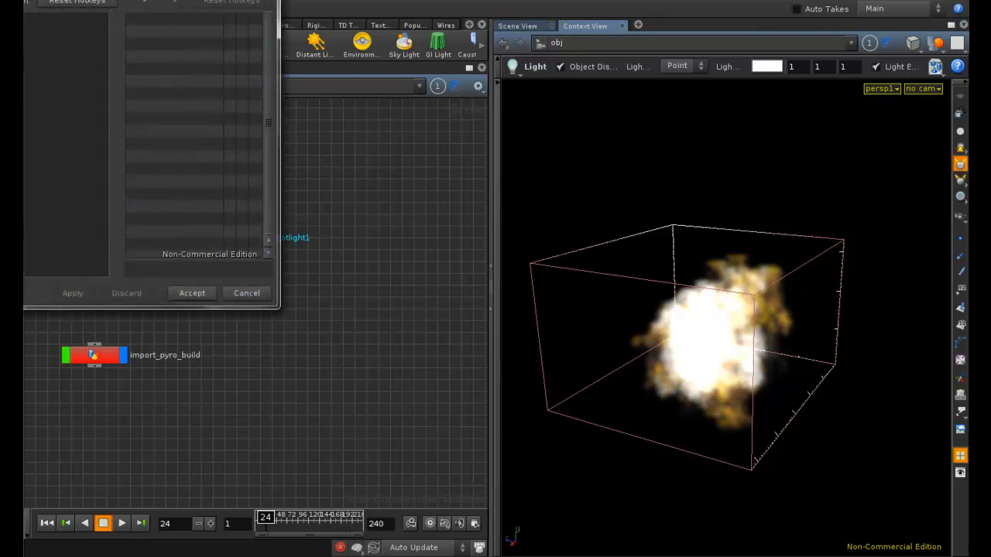
{"action": "left_click", "coordinate": [268, 0]}
{"action": "left_click", "coordinate": [61, 10]}
{"action": "left_click", "coordinate": [68, 130]}
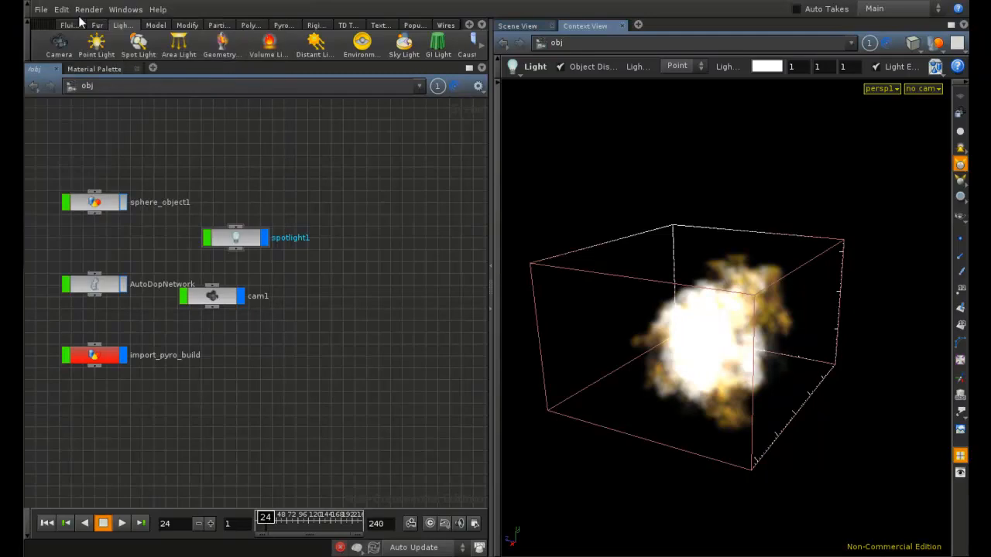
{"action": "left_click", "coordinate": [66, 11]}
{"action": "left_click", "coordinate": [79, 143]}
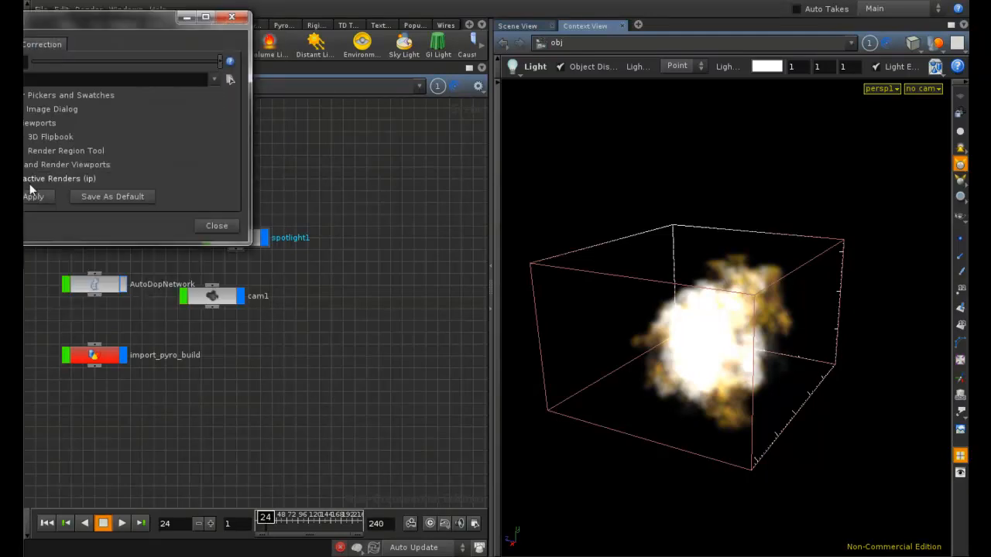
{"action": "left_click", "coordinate": [213, 226]}
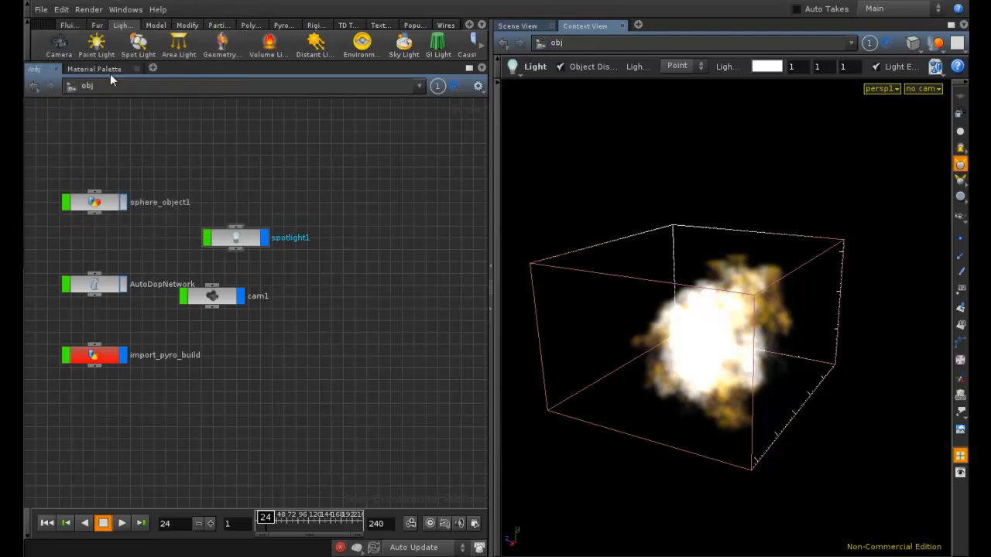
{"action": "left_click", "coordinate": [84, 11]}
{"action": "left_click", "coordinate": [108, 127]}
Show import_pyro_build's material assignment and jump to its assigned fireball shader.
{"action": "left_click", "coordinate": [94, 356]}
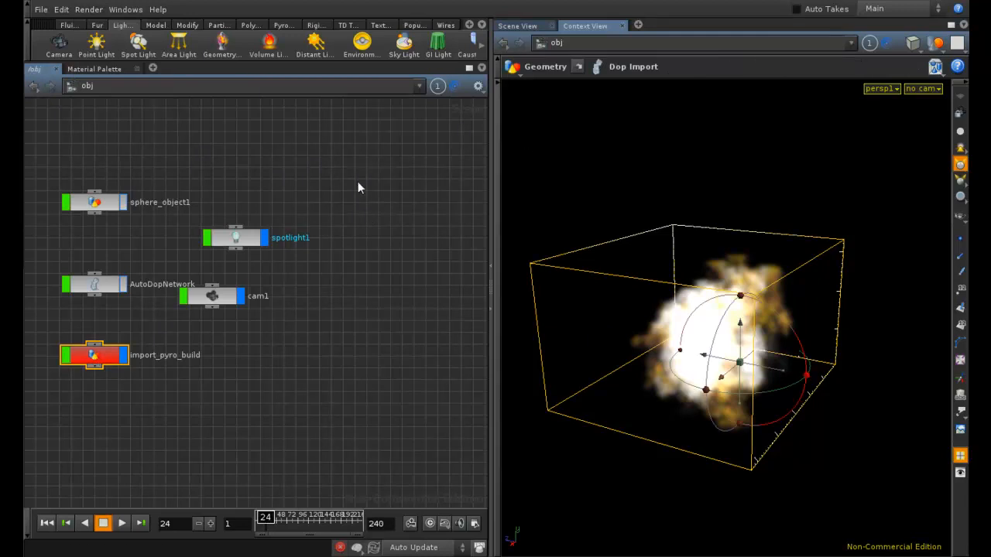
{"action": "key", "text": "p"}
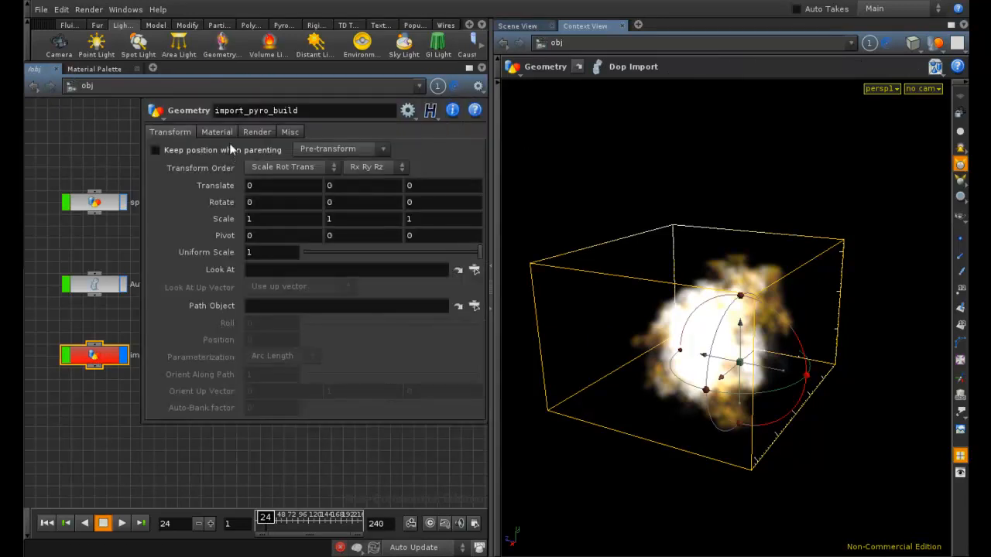
{"action": "left_click", "coordinate": [209, 132]}
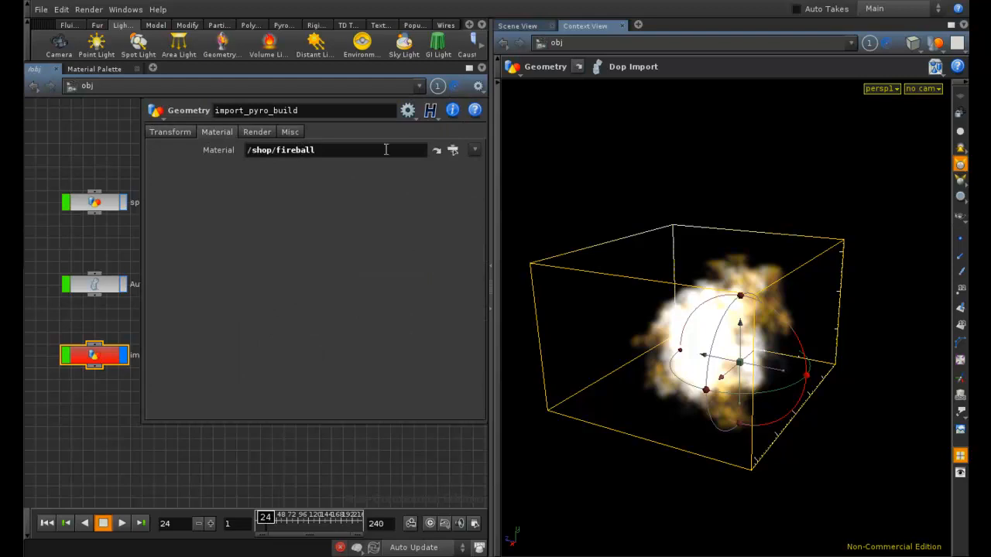
{"action": "left_click", "coordinate": [437, 159]}
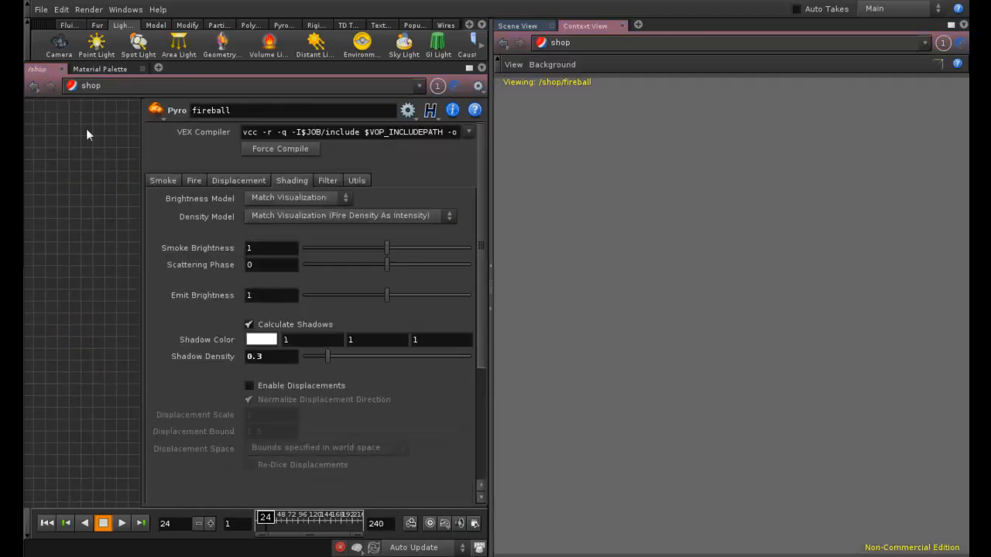
Return to the obj network, pin the Context View to it, and reopen the fireball shader's parameters.
{"action": "left_click", "coordinate": [106, 86]}
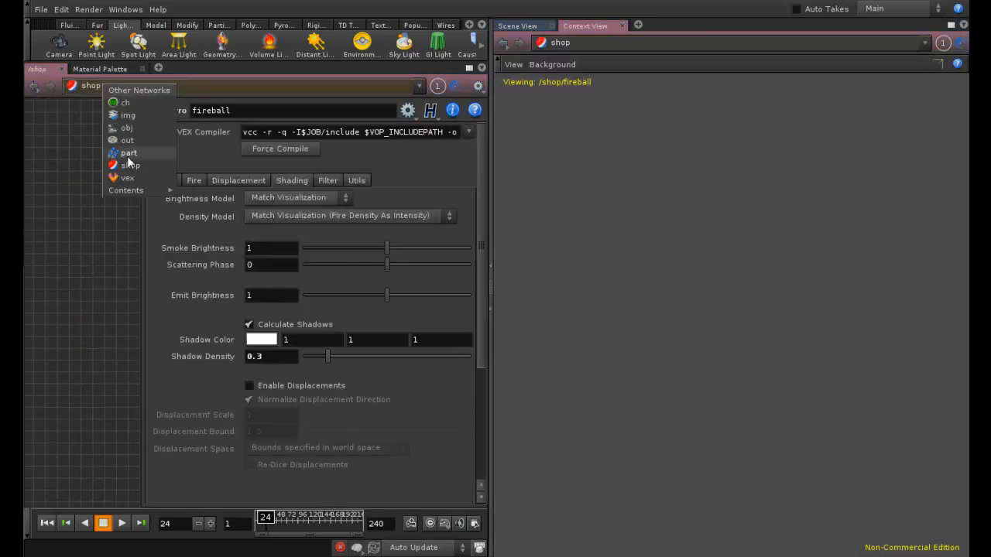
{"action": "left_click", "coordinate": [118, 145]}
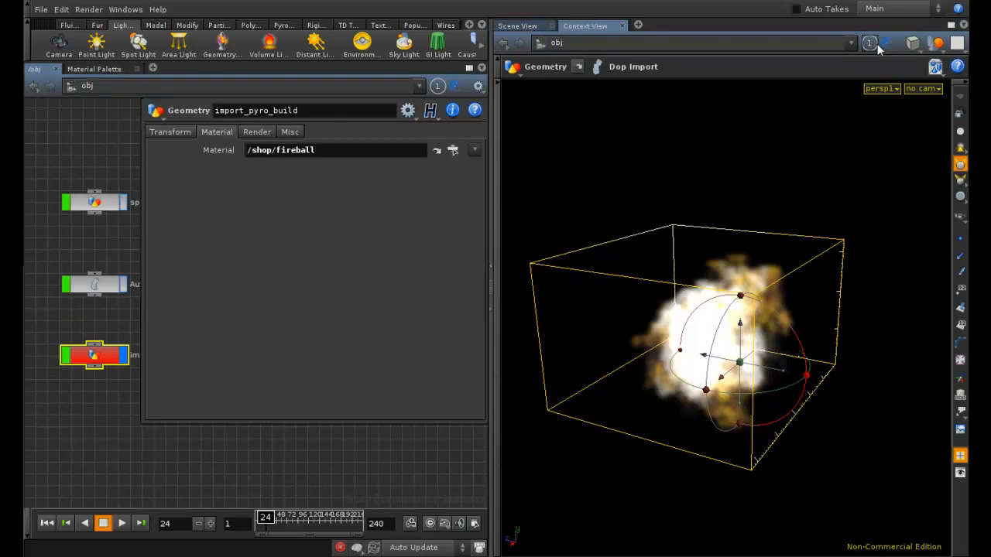
{"action": "left_click", "coordinate": [452, 150]}
{"action": "left_click", "coordinate": [524, 17]}
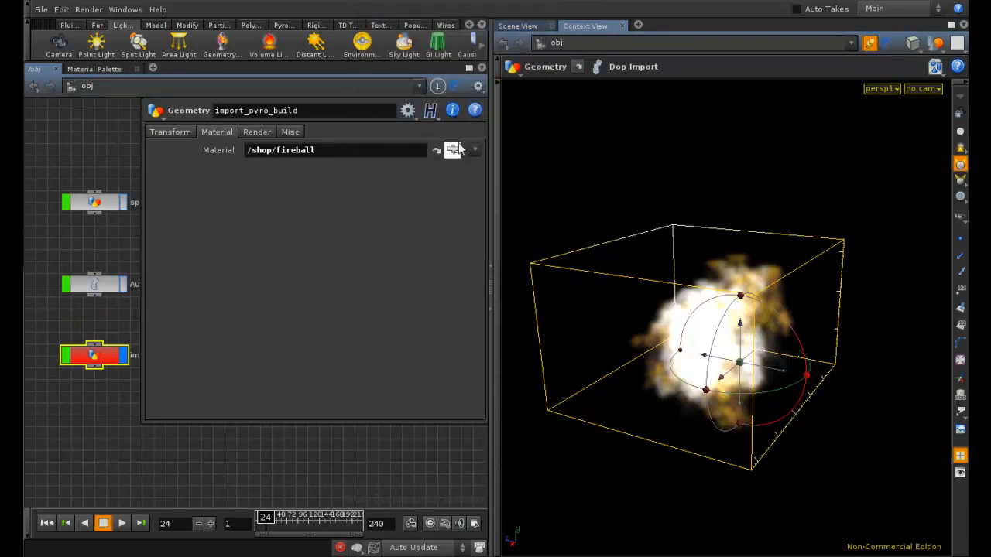
{"action": "left_click", "coordinate": [438, 150]}
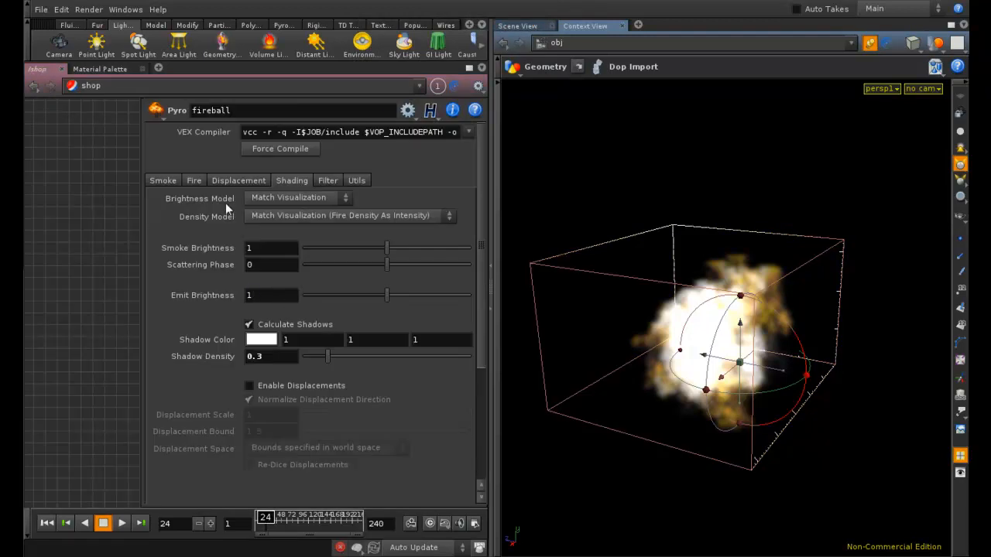
Show the fireball shader's smoke density settings and examine the available shader node categories and the density field name.
{"action": "left_click", "coordinate": [170, 183]}
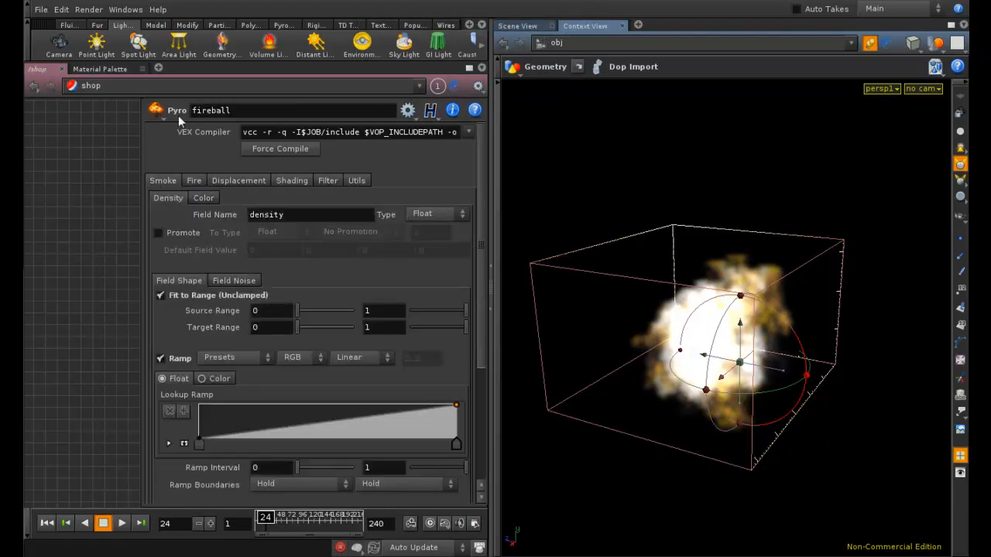
{"action": "right_click", "coordinate": [91, 200]}
{"action": "key", "text": "Tab"}
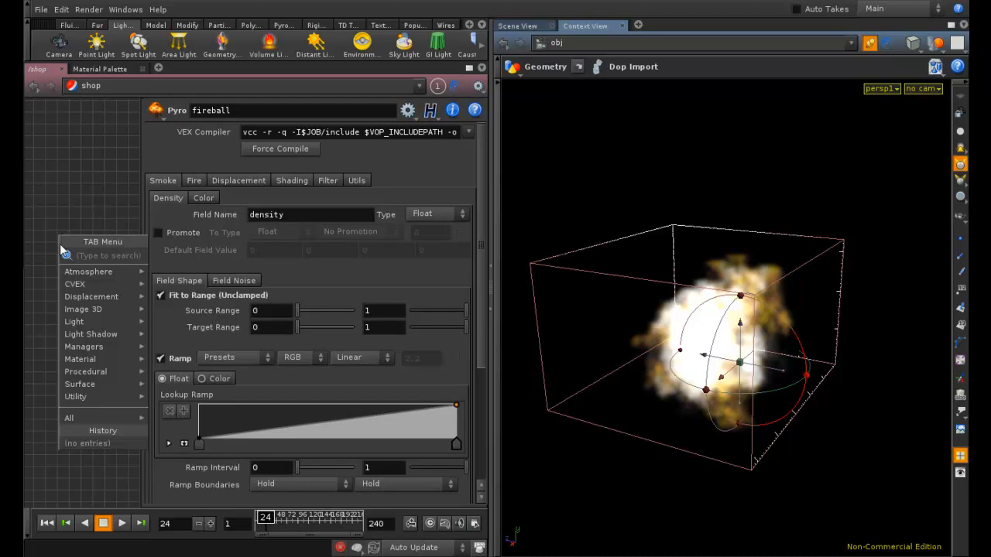
{"action": "mouse_move", "coordinate": [107, 372]}
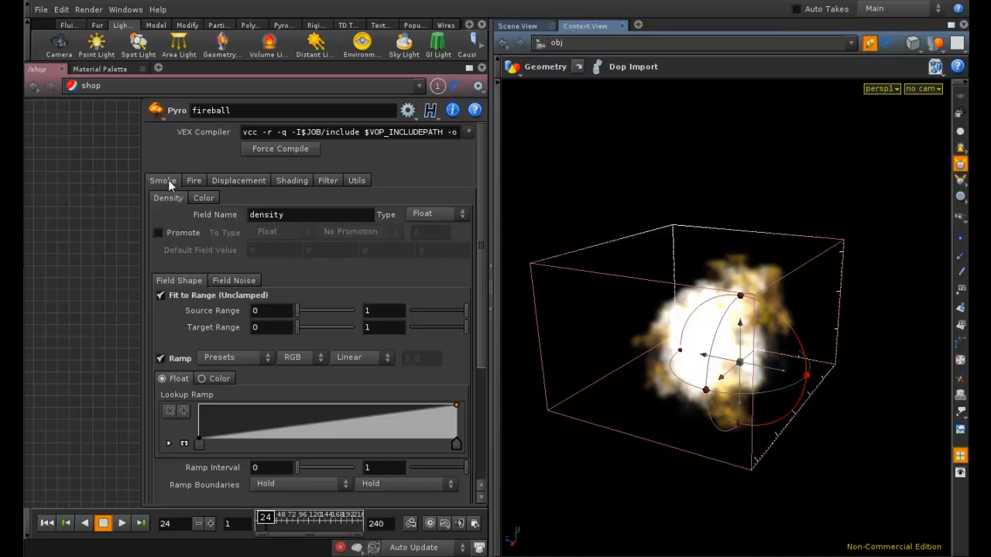
{"action": "mouse_move", "coordinate": [484, 157]}
{"action": "left_mouse_down"}
{"action": "mouse_move", "coordinate": [476, 216]}
{"action": "mouse_move", "coordinate": [477, 190]}
{"action": "mouse_move", "coordinate": [496, 190]}
{"action": "mouse_move", "coordinate": [496, 151]}
{"action": "left_mouse_up"}
{"action": "mouse_move", "coordinate": [477, 158]}
{"action": "left_mouse_down"}
{"action": "mouse_move", "coordinate": [482, 171]}
{"action": "mouse_move", "coordinate": [480, 158]}
{"action": "left_mouse_up"}
{"action": "mouse_move", "coordinate": [482, 162]}
{"action": "left_mouse_down"}
{"action": "mouse_move", "coordinate": [484, 288]}
{"action": "mouse_move", "coordinate": [465, 160]}
{"action": "left_mouse_up"}
{"action": "double_click", "coordinate": [266, 215]}
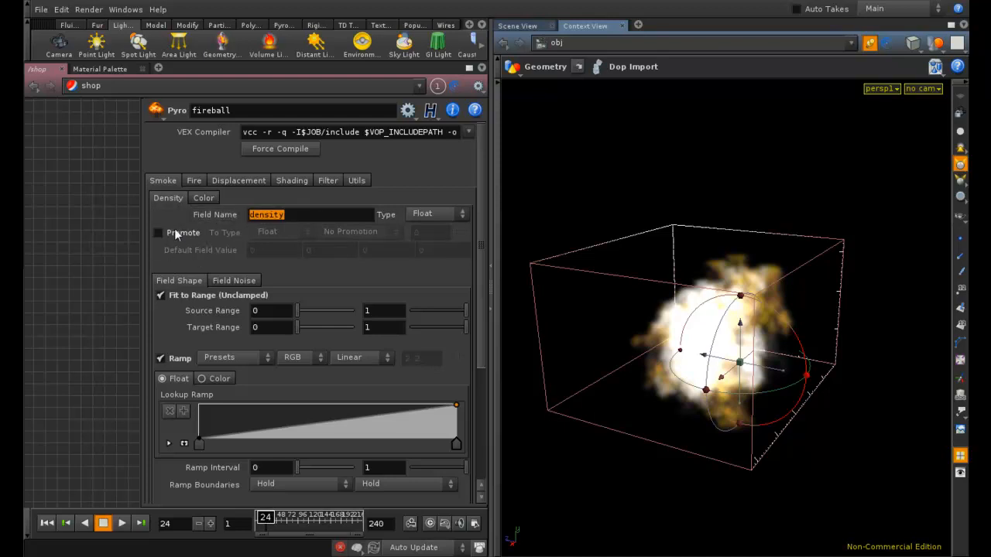
{"action": "left_click", "coordinate": [308, 217]}
{"action": "double_click", "coordinate": [279, 214]}
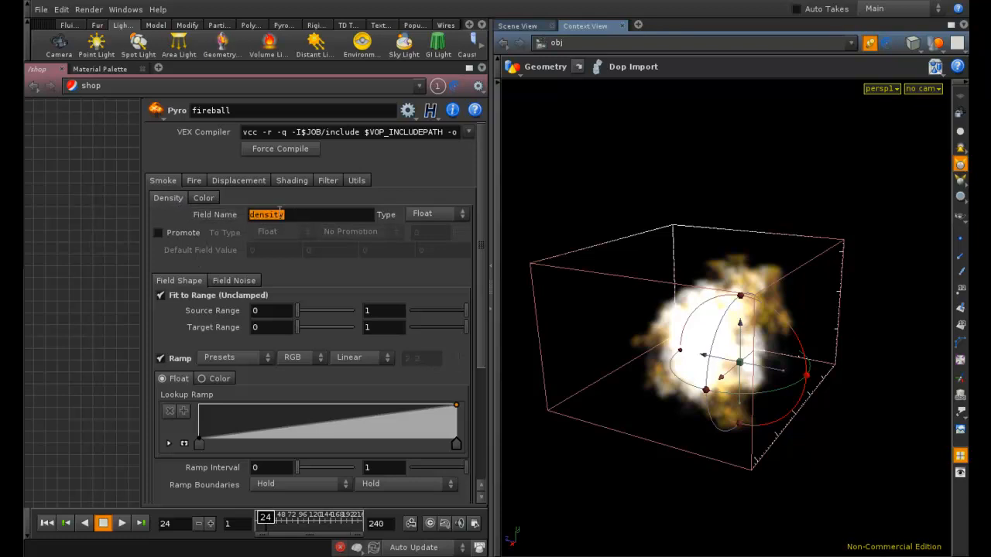
Examine the smoke density's field shape and field noise settings and the ramp's Float and Color modes, leaving Float active.
{"action": "left_click", "coordinate": [180, 280]}
{"action": "left_click", "coordinate": [223, 280]}
{"action": "left_click", "coordinate": [188, 284]}
{"action": "left_click_drag", "start_coordinate": [481, 248], "coordinate": [482, 373]}
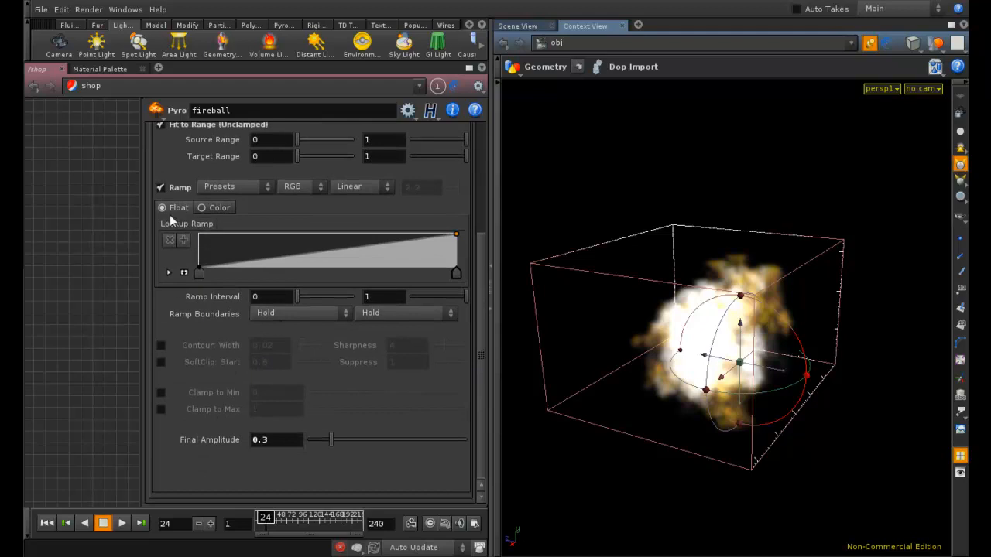
{"action": "left_click", "coordinate": [212, 209]}
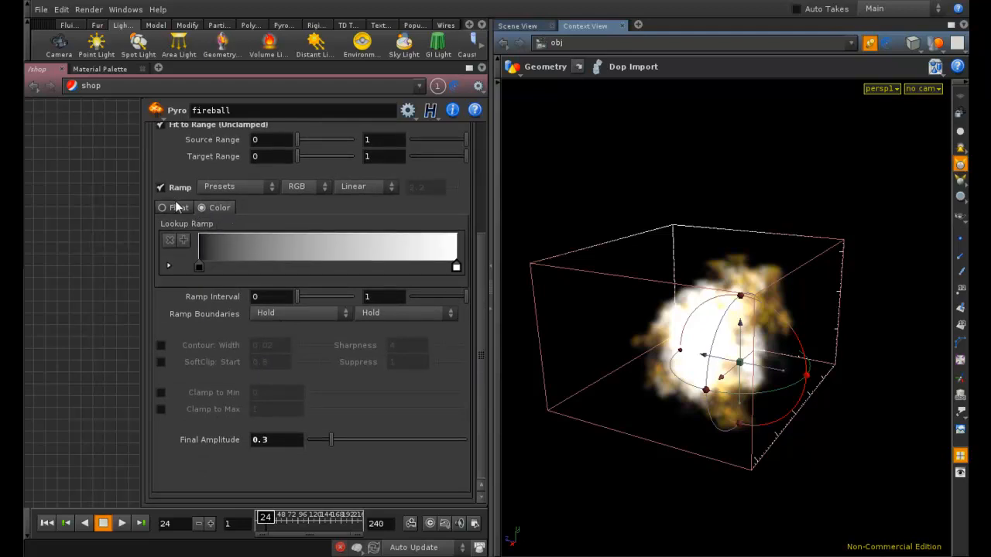
{"action": "left_click", "coordinate": [175, 207]}
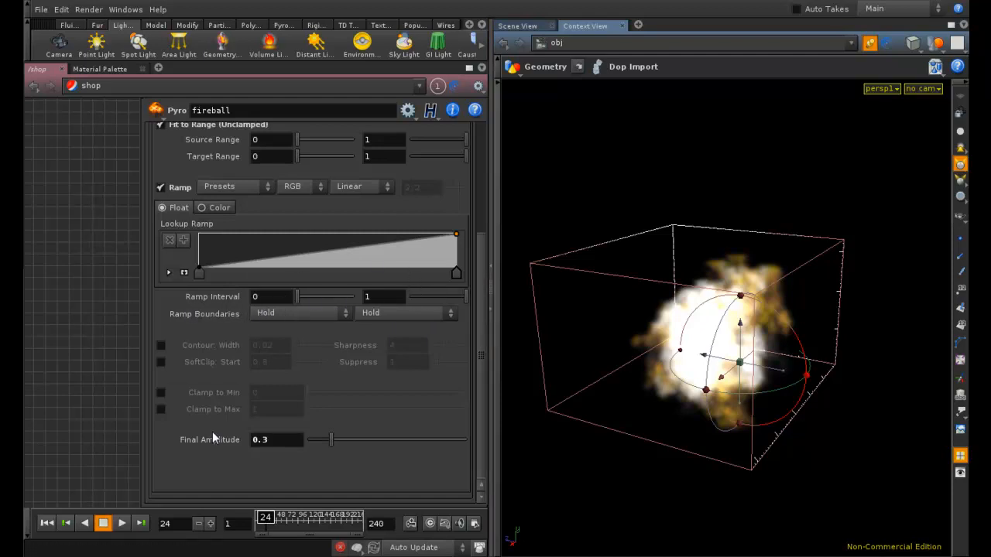
Set the smoke density's Final Amplitude to 1.
{"action": "left_click_drag", "start_coordinate": [284, 439], "coordinate": [55, 428]}
{"action": "type", "text": "1"}
{"action": "key", "text": "Return"}
Render frame 24 with mantra1 to check the new smoke density amplitude, and close the render window.
{"action": "left_click", "coordinate": [88, 9]}
{"action": "mouse_move", "coordinate": [127, 69]}
{"action": "left_click", "coordinate": [188, 62]}
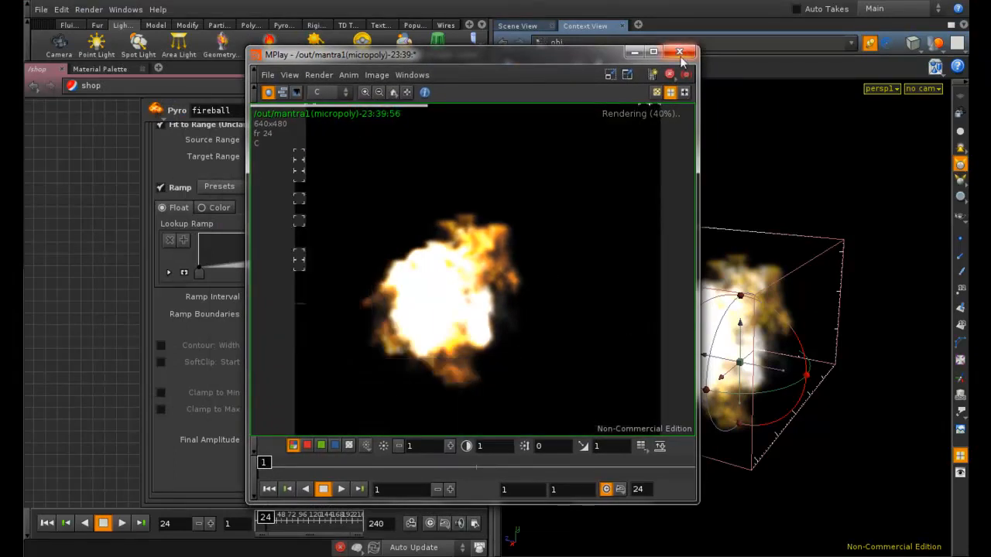
{"action": "left_click", "coordinate": [679, 52]}
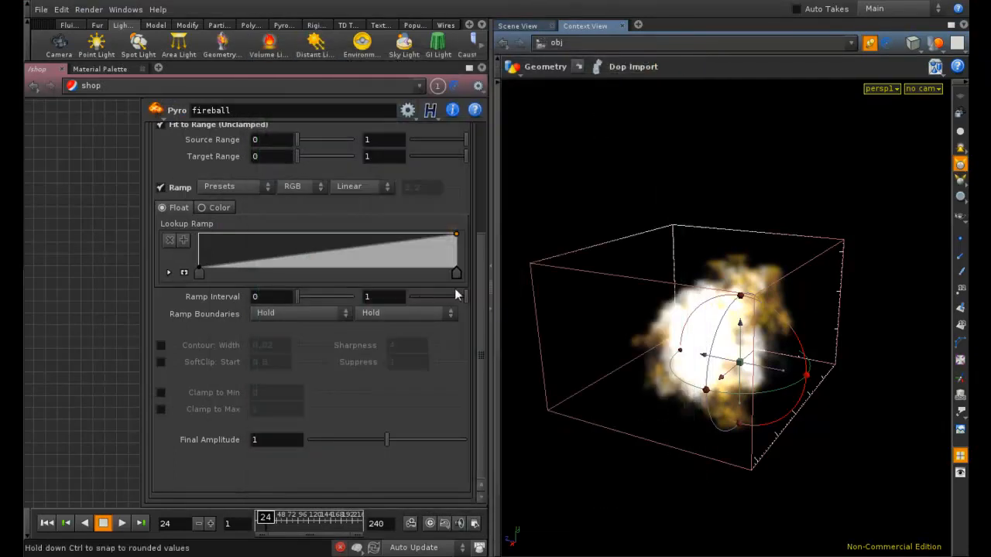
Set the upper limit of the smoke density's Source Range to 2.
{"action": "left_click_drag", "start_coordinate": [483, 263], "coordinate": [472, 133]}
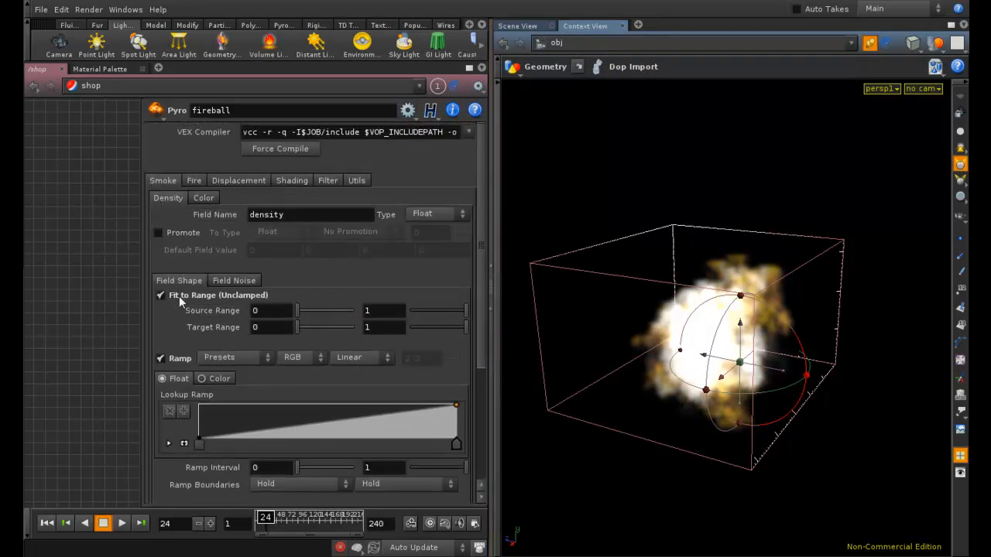
{"action": "left_click_drag", "start_coordinate": [377, 311], "coordinate": [204, 306]}
{"action": "type", "text": "2"}
{"action": "key", "text": "Return"}
Render frame 24 with mantra1 to check the new density source range, and dismiss the render window.
{"action": "left_click", "coordinate": [88, 9]}
{"action": "mouse_move", "coordinate": [107, 59]}
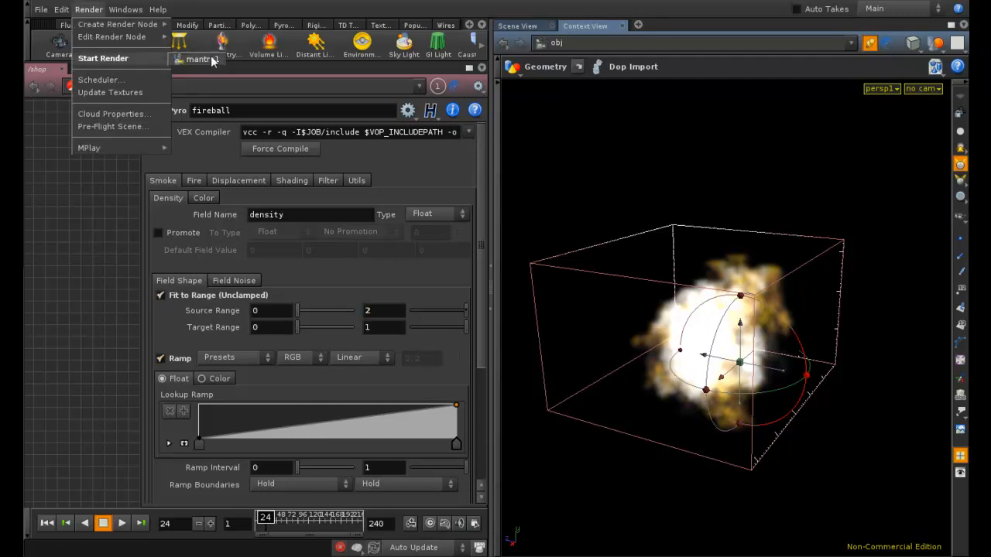
{"action": "left_click", "coordinate": [209, 57]}
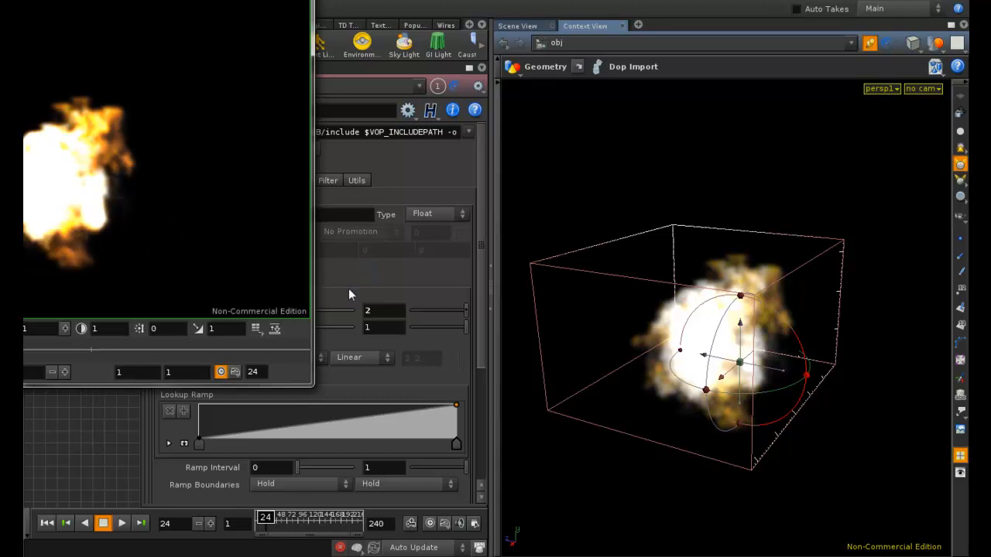
{"action": "left_click", "coordinate": [425, 272]}
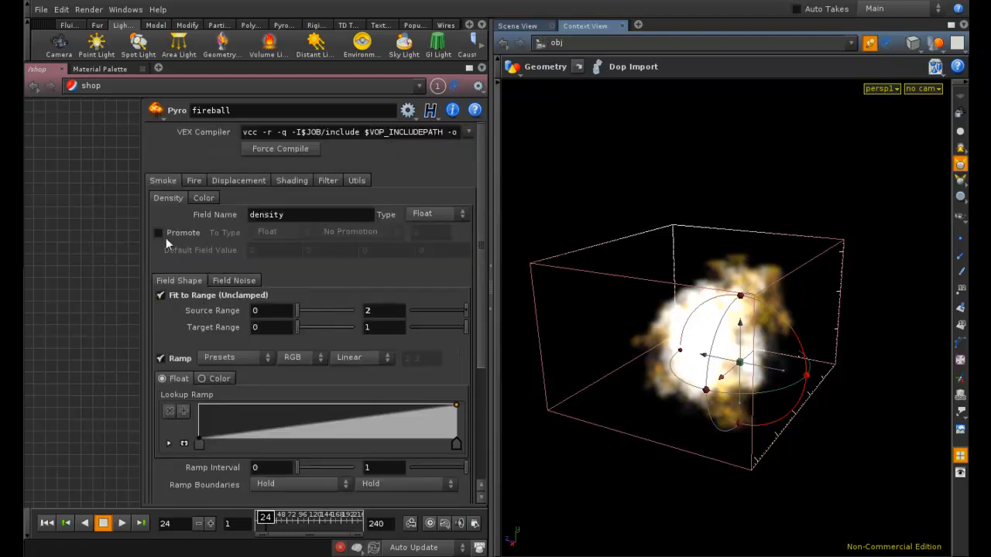
Show the fireball shader's smoke color settings and switch the color mode to Constant.
{"action": "left_click", "coordinate": [208, 197]}
{"action": "left_click", "coordinate": [173, 199]}
{"action": "left_click", "coordinate": [204, 199]}
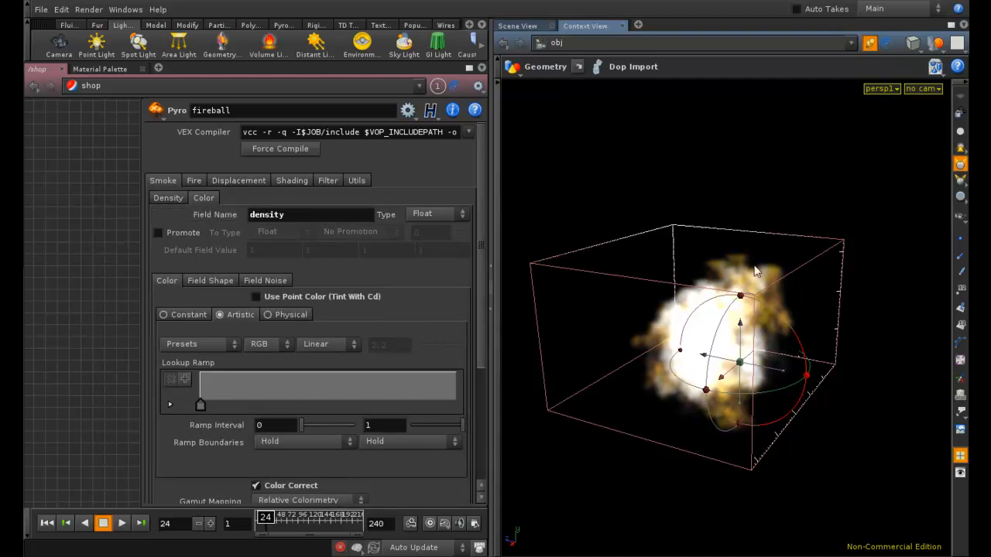
{"action": "left_click_drag", "start_coordinate": [477, 162], "coordinate": [476, 221]}
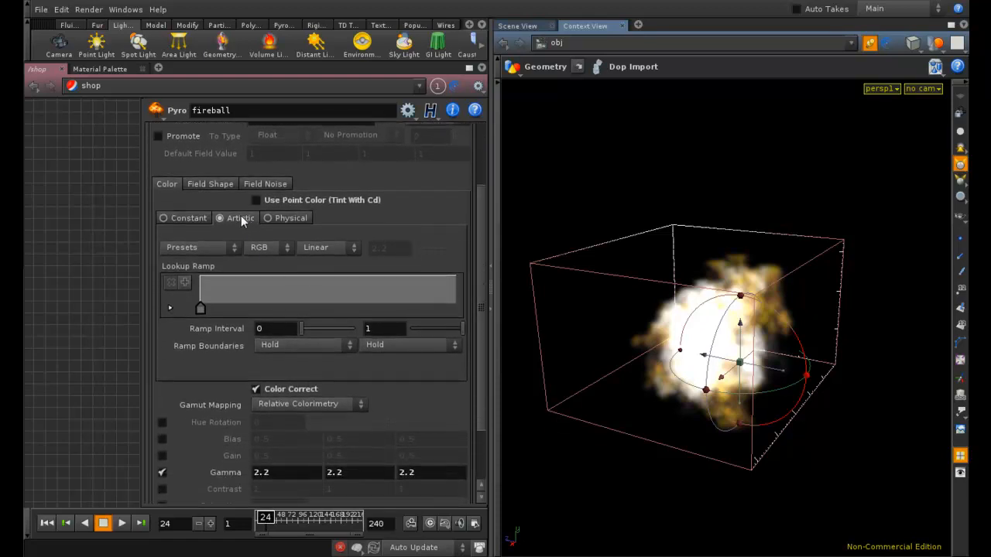
{"action": "left_click", "coordinate": [196, 219]}
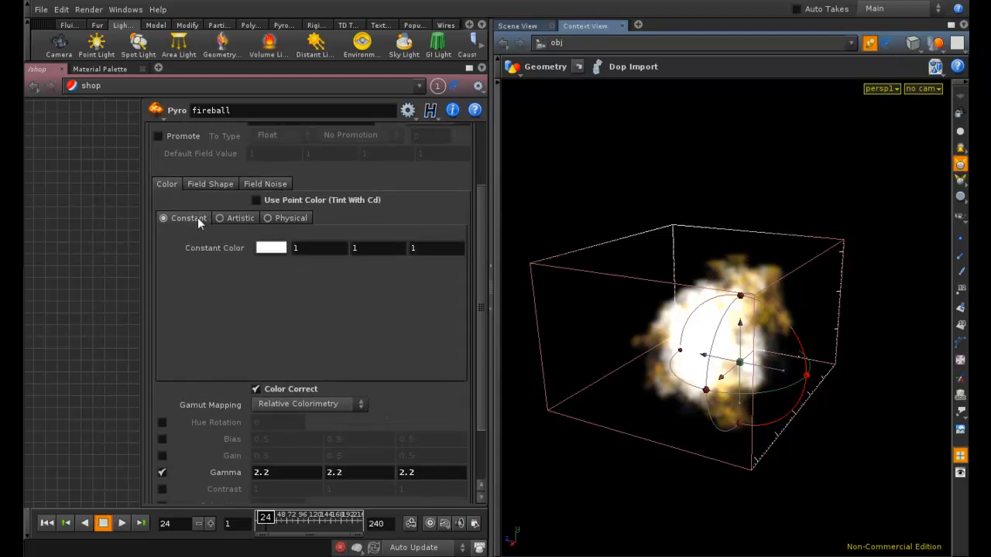
Render frame 24 with mantra1 to check the constant smoke color, and dismiss the render window.
{"action": "left_click", "coordinate": [94, 10]}
{"action": "mouse_move", "coordinate": [100, 60]}
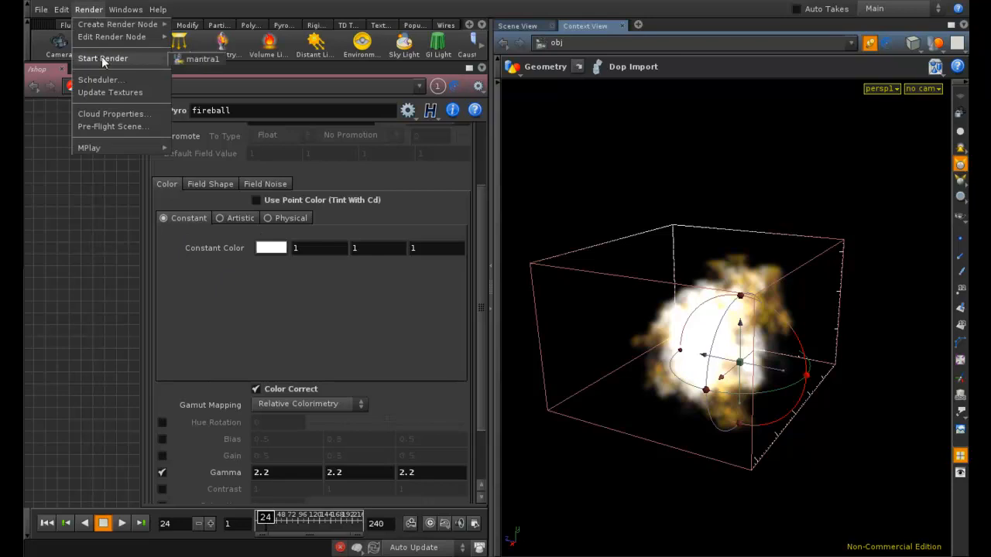
{"action": "left_click", "coordinate": [203, 62]}
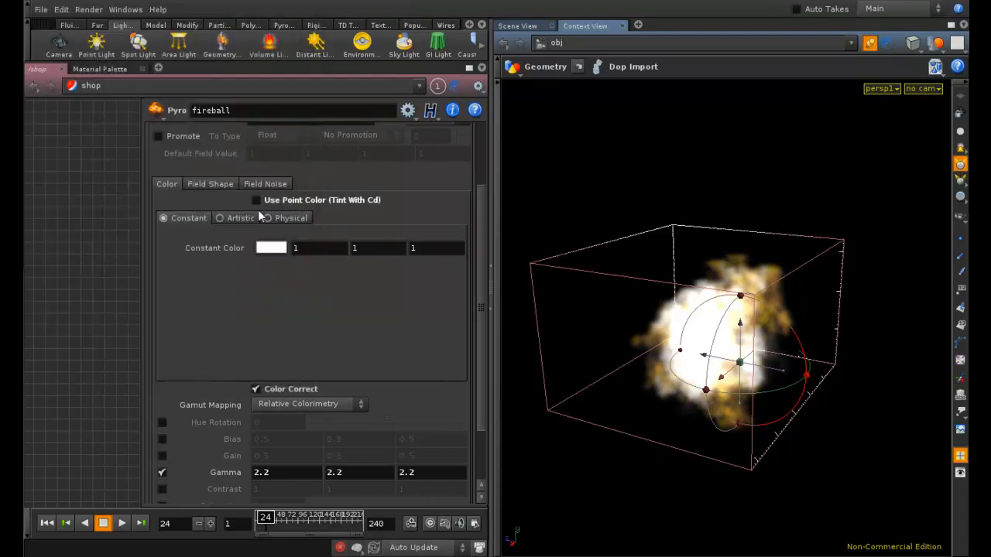
Switch the smoke color mode back to Artistic and return to the smoke density settings.
{"action": "left_click", "coordinate": [236, 222]}
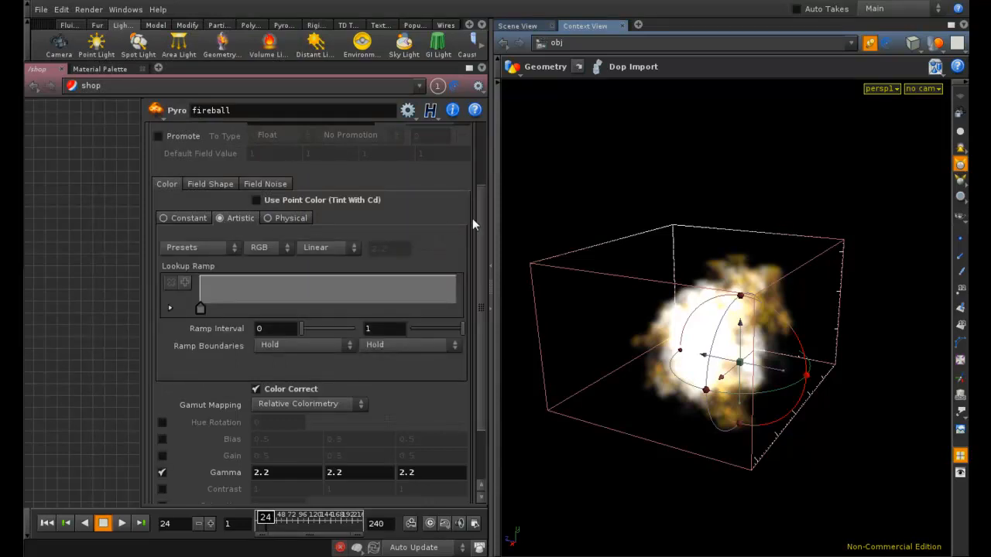
{"action": "left_click_drag", "start_coordinate": [477, 194], "coordinate": [473, 120]}
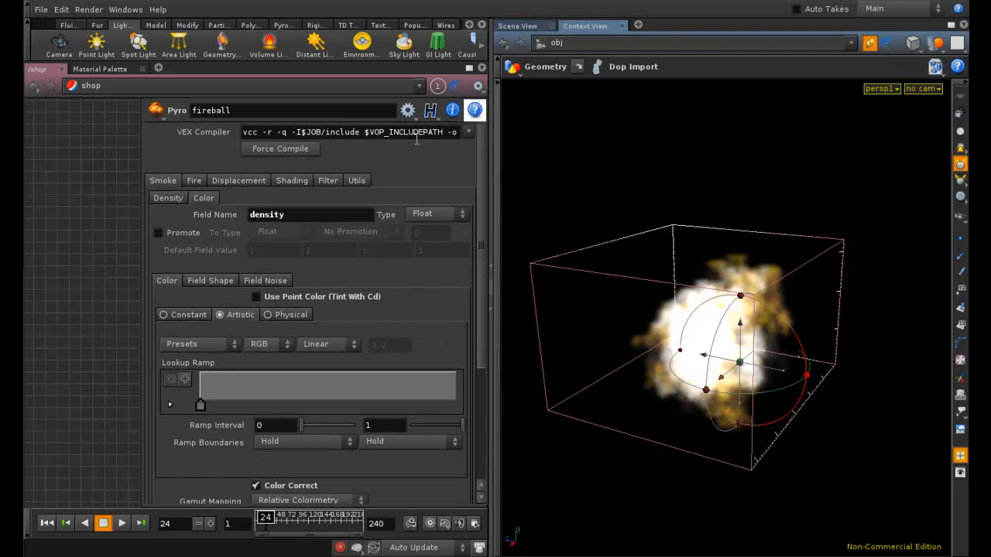
{"action": "left_click", "coordinate": [174, 199]}
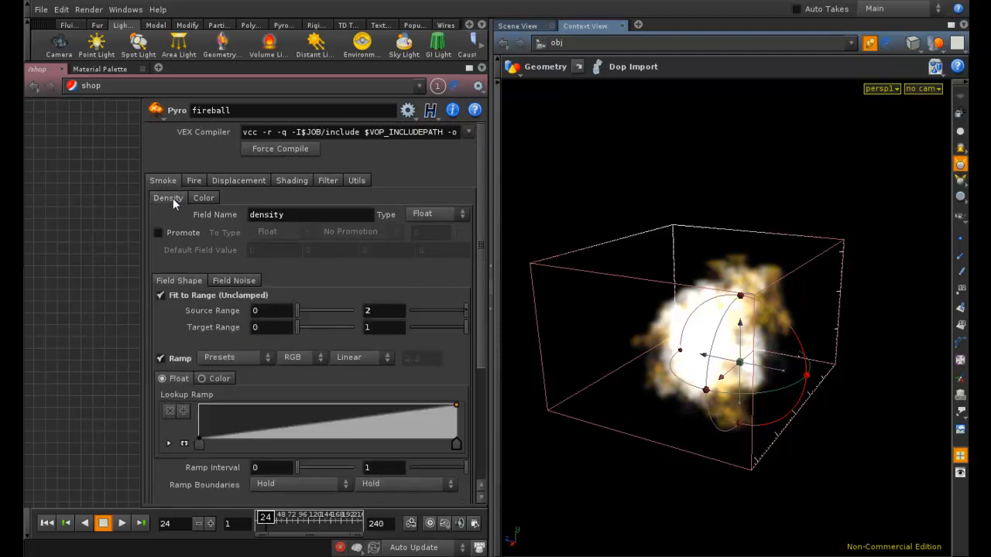
Compare the fireball shader's smoke density and color settings with its fire density and color settings and their source fields.
{"action": "left_click", "coordinate": [196, 199]}
{"action": "left_click", "coordinate": [164, 199]}
{"action": "scroll", "coordinate": [477, 232], "scroll_direction": "down", "scroll_amount": 3}
{"action": "scroll", "coordinate": [397, 234], "scroll_direction": "up", "scroll_amount": 3}
{"action": "left_click", "coordinate": [195, 180]}
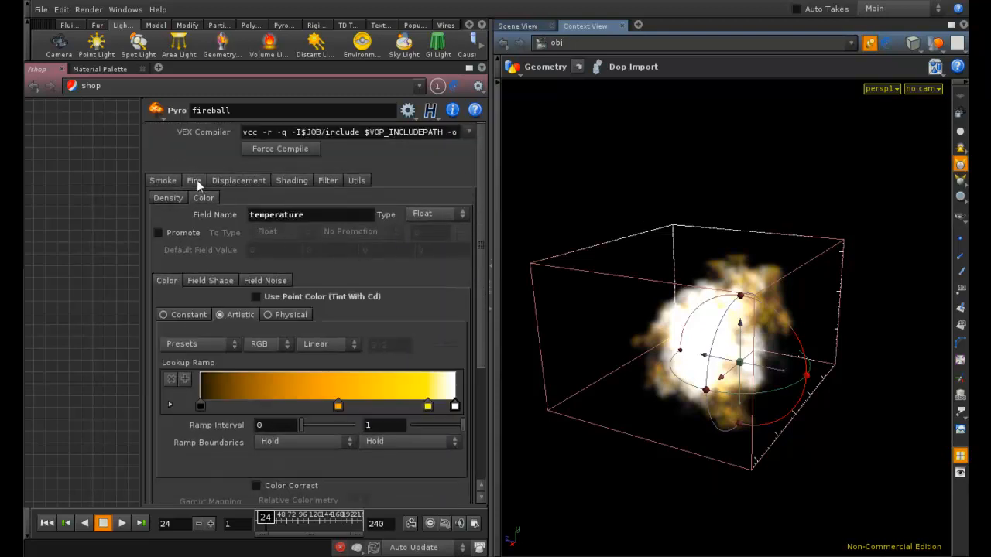
{"action": "left_click_drag", "start_coordinate": [478, 161], "coordinate": [477, 162]}
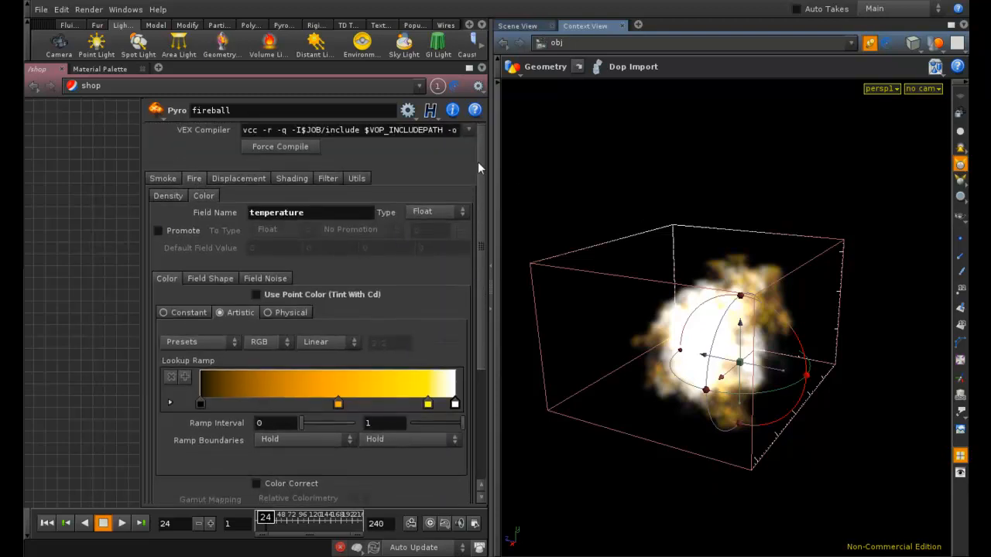
{"action": "left_click", "coordinate": [168, 196]}
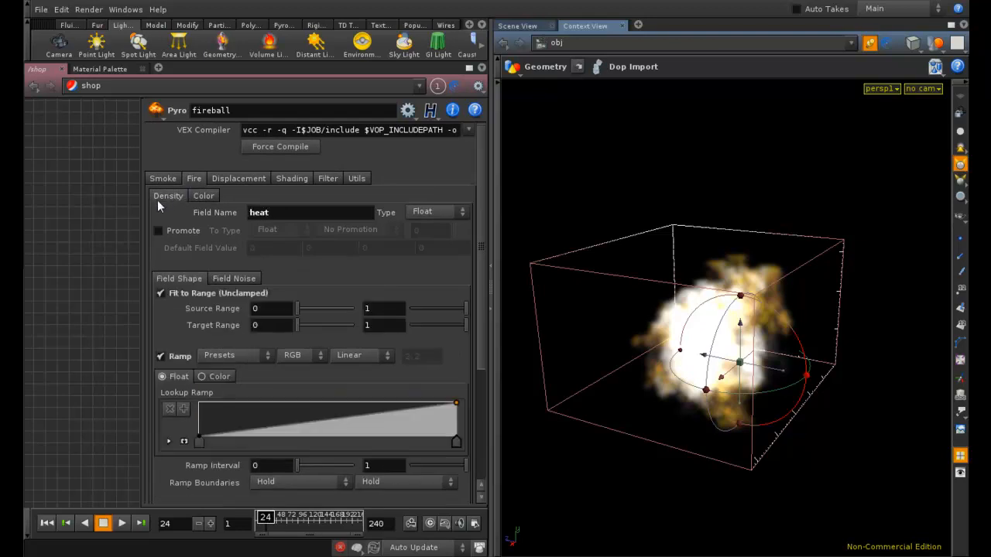
{"action": "left_click", "coordinate": [203, 197]}
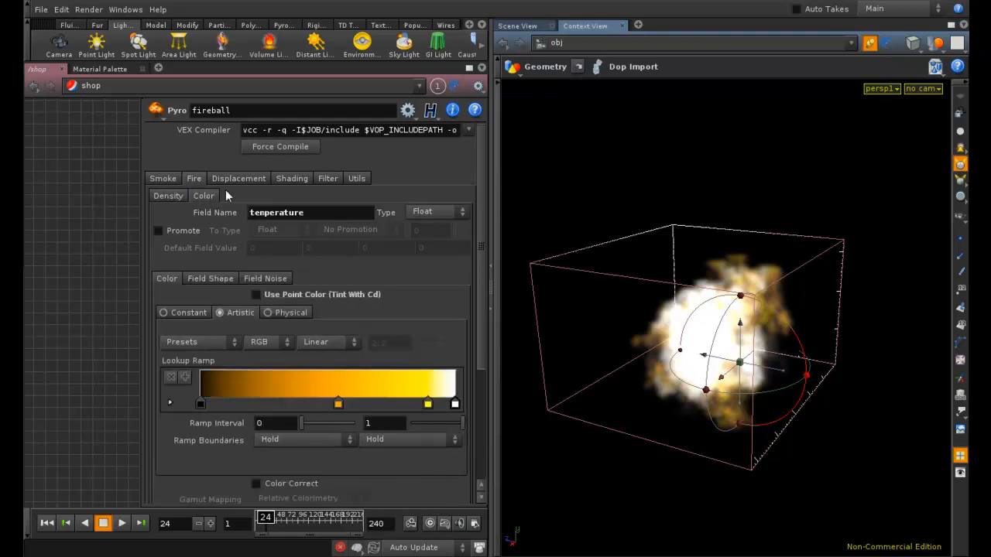
{"action": "left_click", "coordinate": [164, 198]}
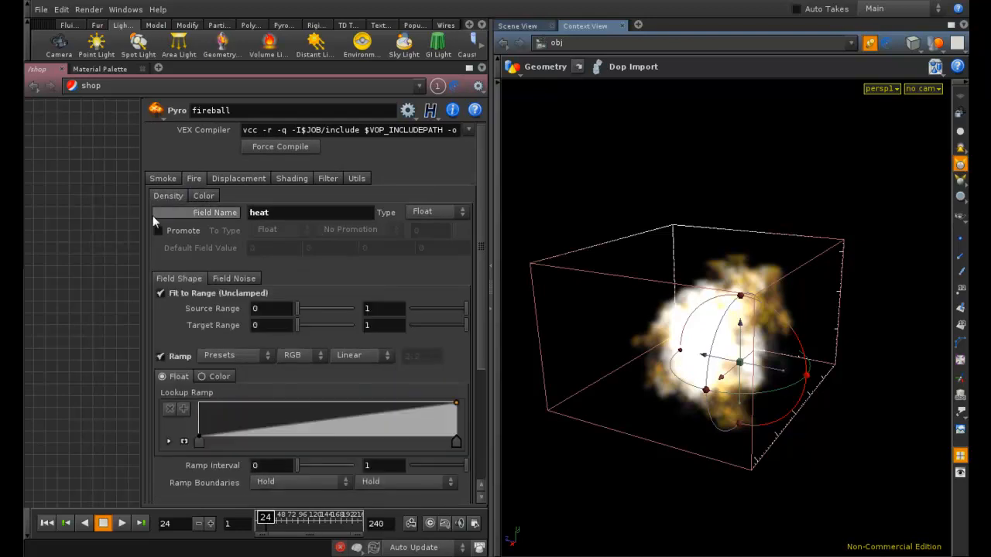
{"action": "left_click", "coordinate": [208, 198]}
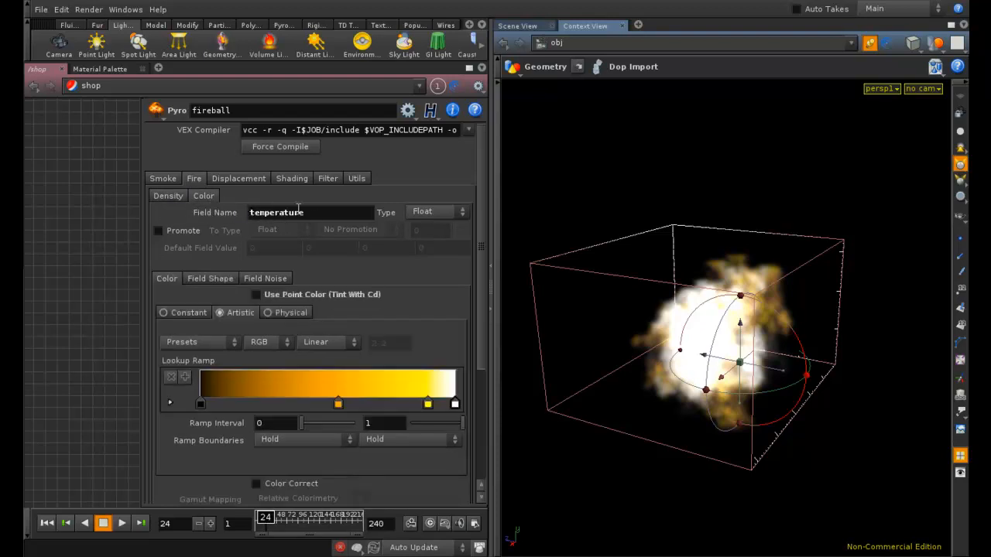
{"action": "mouse_move", "coordinate": [484, 186]}
{"action": "left_mouse_down"}
{"action": "mouse_move", "coordinate": [484, 205]}
{"action": "mouse_move", "coordinate": [485, 168]}
{"action": "left_mouse_up"}
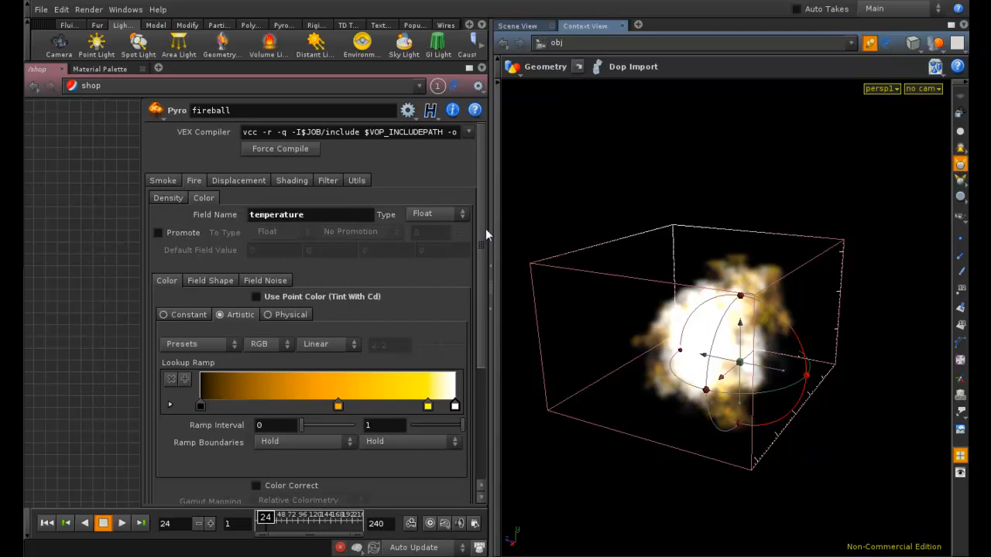
{"action": "scroll", "coordinate": [473, 241], "scroll_direction": "down", "scroll_amount": 1}
{"action": "mouse_move", "coordinate": [474, 242]}
{"action": "left_mouse_down"}
{"action": "mouse_move", "coordinate": [483, 305]}
{"action": "mouse_move", "coordinate": [477, 231]}
{"action": "left_mouse_up"}
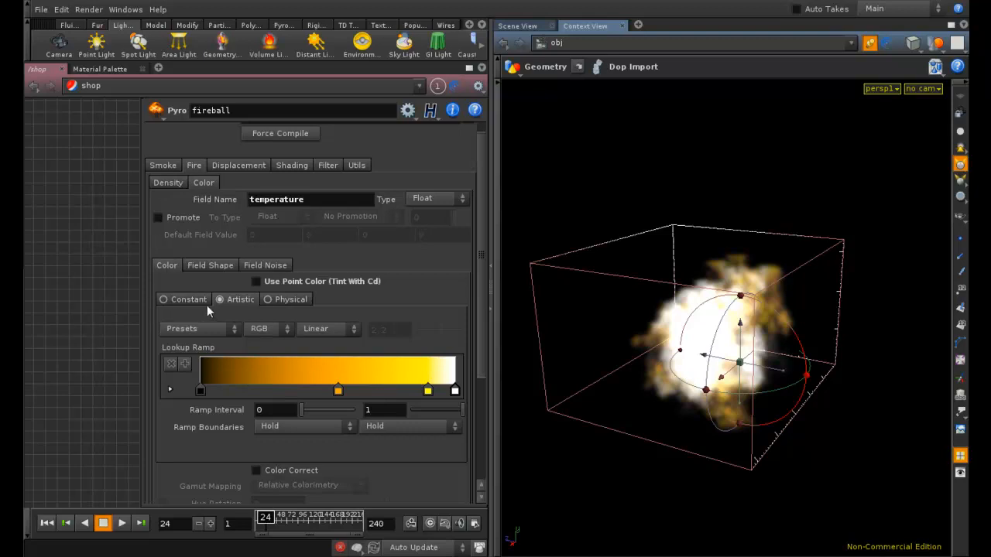
Show the field shape settings of the fire color's temperature field and set its final amplitude to 5.
{"action": "left_click", "coordinate": [208, 268]}
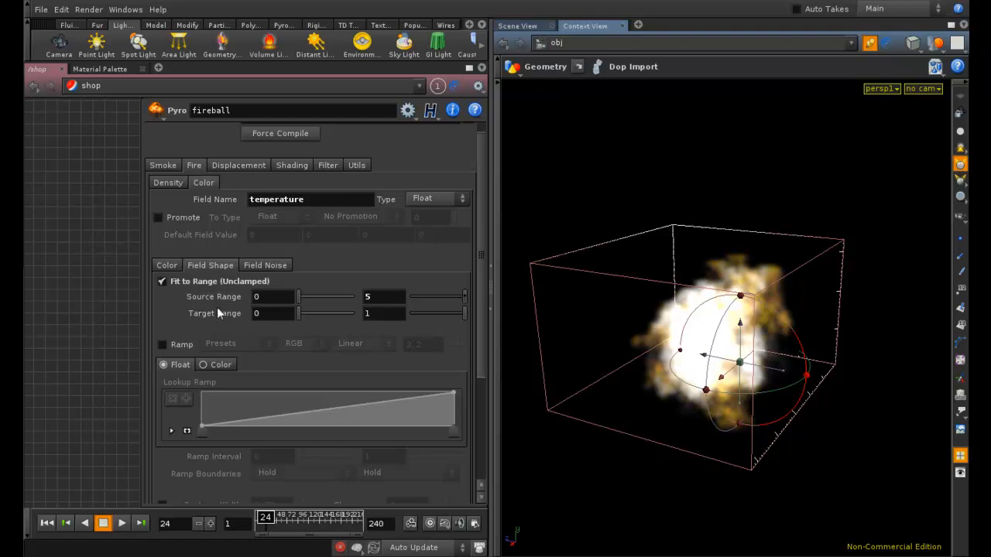
{"action": "left_click_drag", "start_coordinate": [483, 253], "coordinate": [483, 364]}
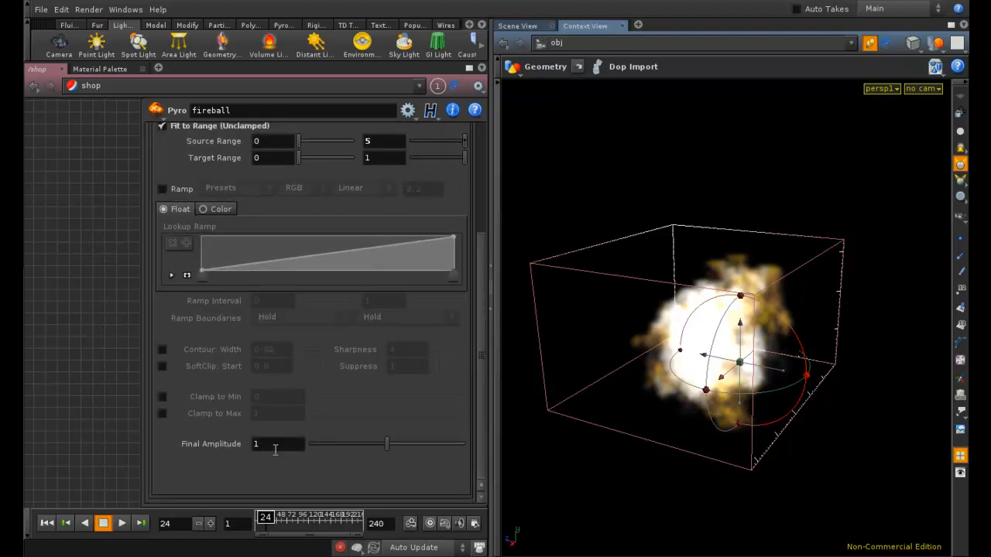
{"action": "left_click_drag", "start_coordinate": [292, 446], "coordinate": [90, 447]}
{"action": "type", "text": "5"}
{"action": "key", "text": "Return"}
Render frame 24 with mantra1 to check the raised temperature amplitude, and dismiss the render window.
{"action": "left_click", "coordinate": [89, 9]}
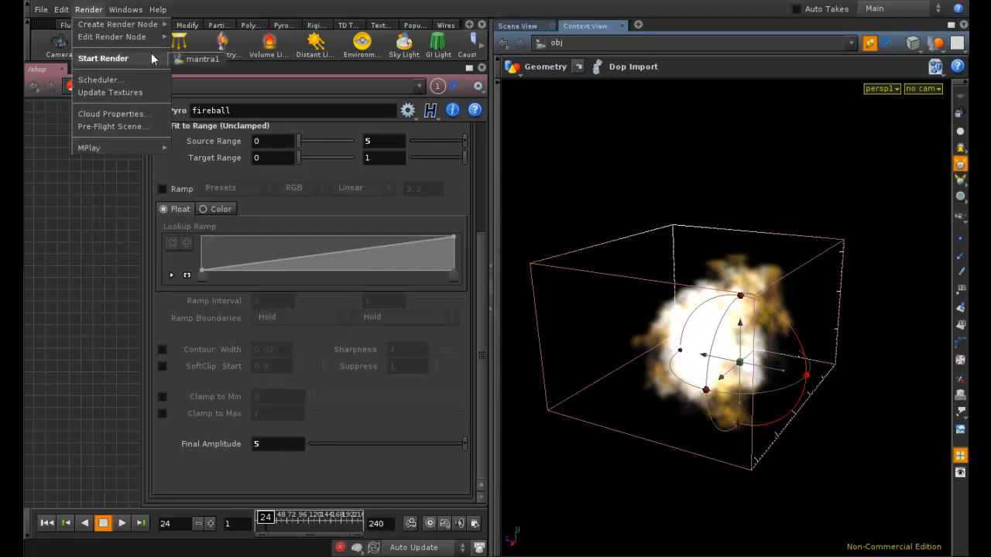
{"action": "left_click", "coordinate": [192, 60]}
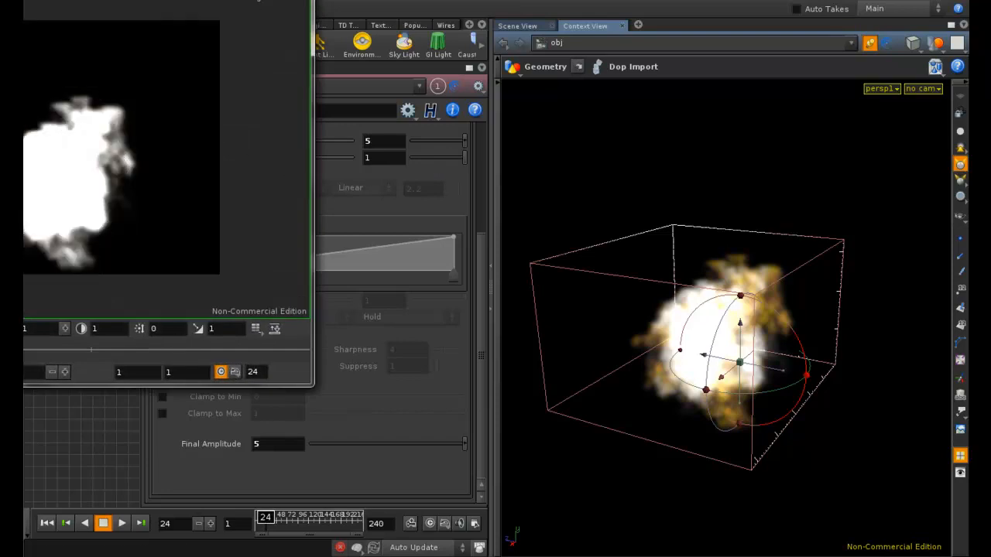
{"action": "key", "text": "alt+F4"}
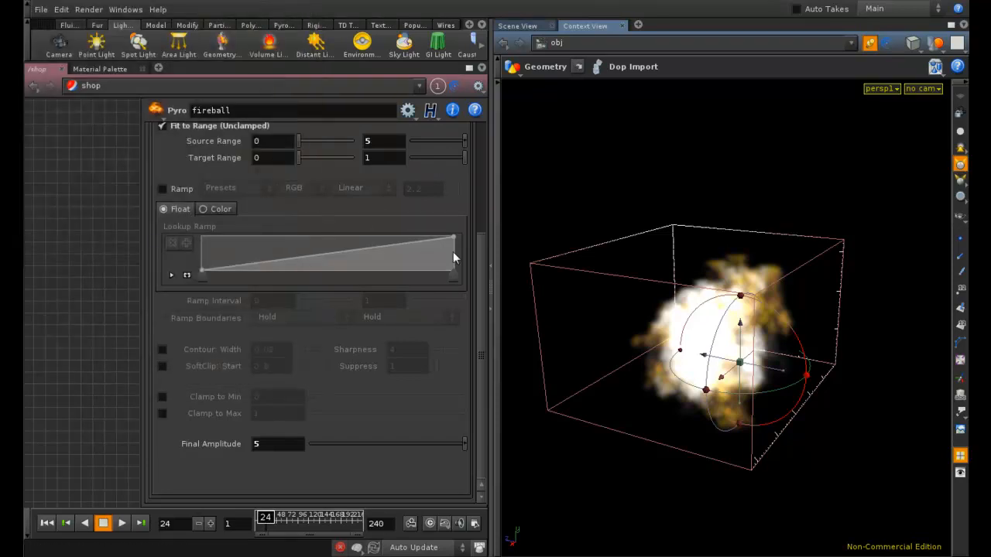
Set the final amplitude of the fire color's temperature field back to 1.
{"action": "left_click_drag", "start_coordinate": [278, 446], "coordinate": [112, 441]}
{"action": "type", "text": "1"}
{"action": "key", "text": "Return"}
{"action": "left_click_drag", "start_coordinate": [477, 252], "coordinate": [476, 163]}
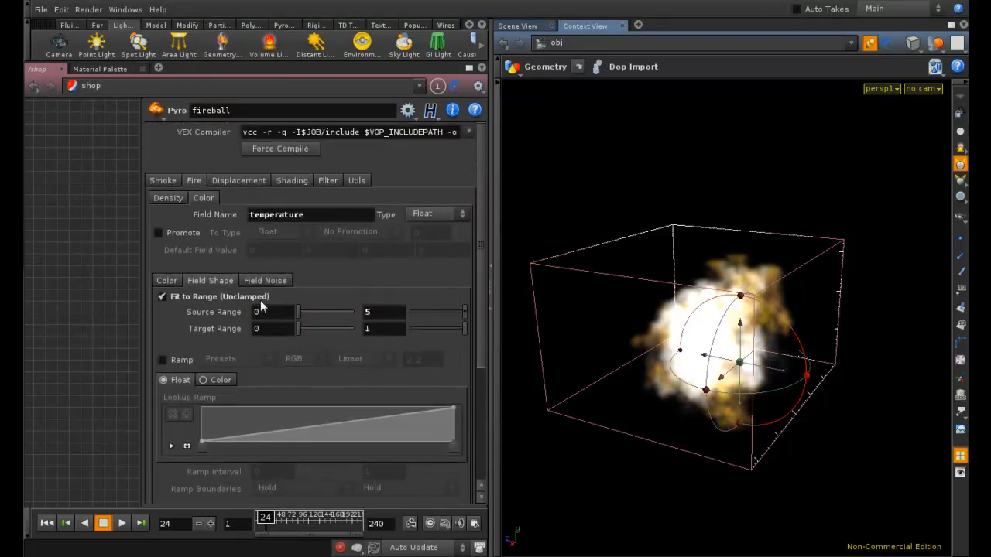
In the shader's shading settings, set the brightness model to Match Mantra and the shadow density to 20.
{"action": "left_click", "coordinate": [283, 181]}
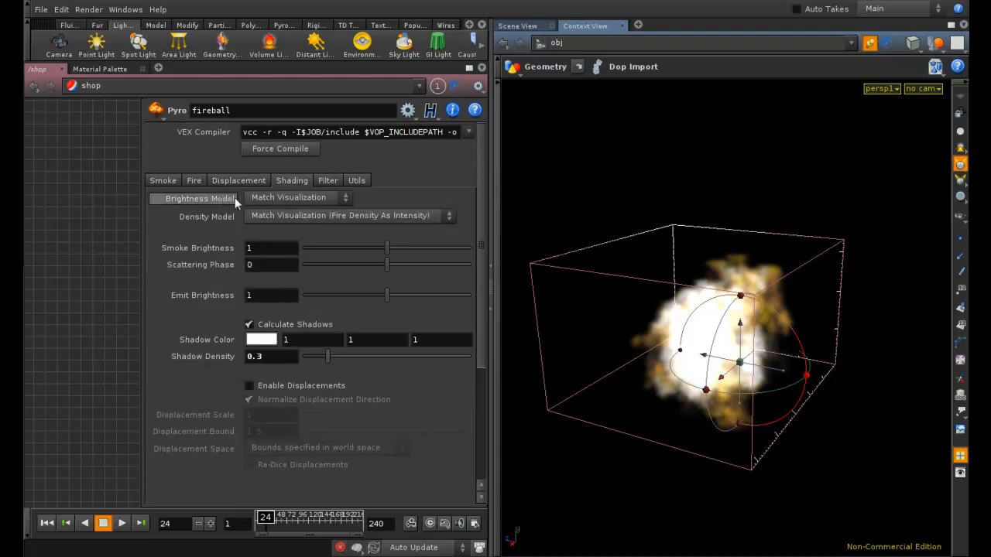
{"action": "left_click", "coordinate": [305, 198]}
{"action": "left_click", "coordinate": [293, 224]}
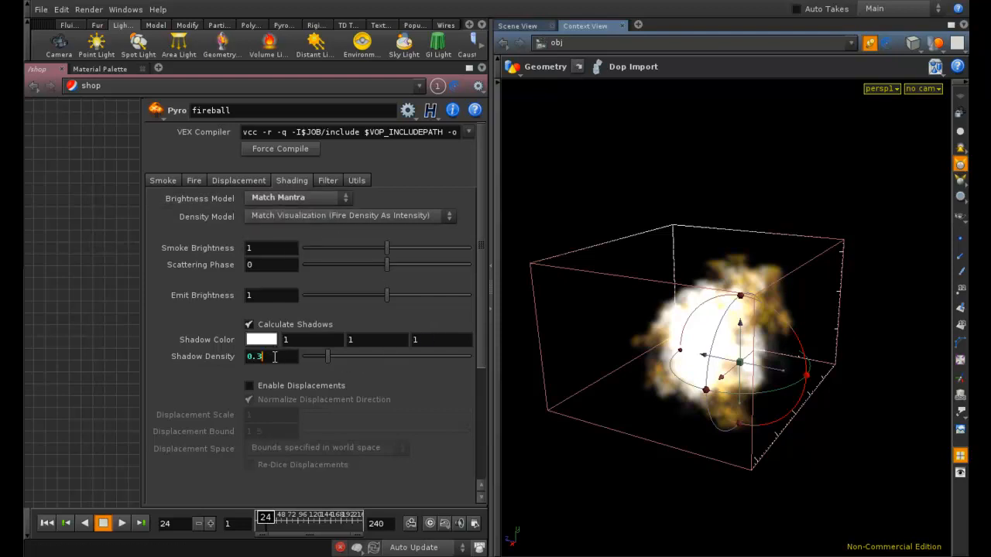
{"action": "left_click", "coordinate": [274, 356]}
{"action": "type", "text": "20"}
{"action": "key", "text": "Return"}
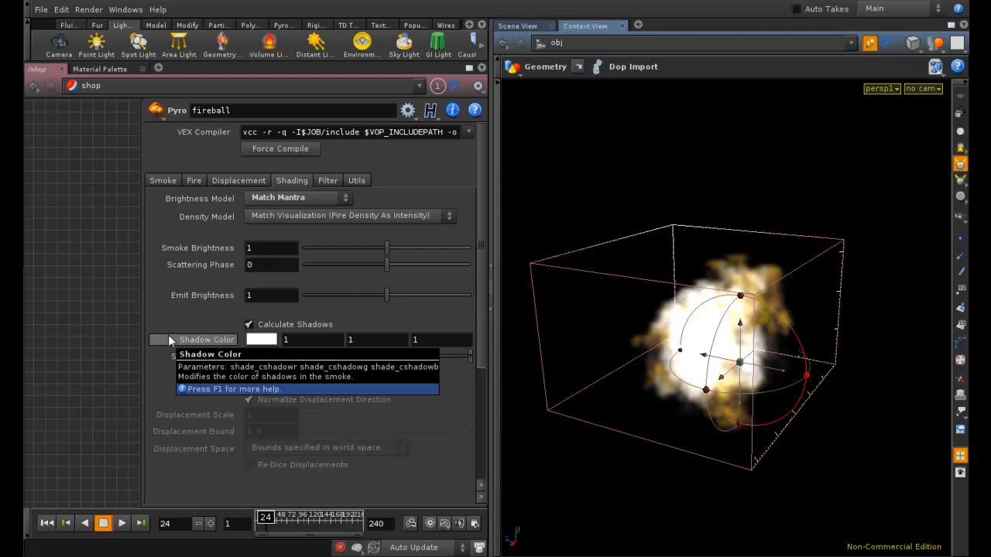
Render frame 24 with mantra1 to check the Match Mantra brightness and denser shadows, and dismiss the render window.
{"action": "left_click", "coordinate": [91, 13]}
{"action": "mouse_move", "coordinate": [101, 59]}
{"action": "left_click", "coordinate": [188, 63]}
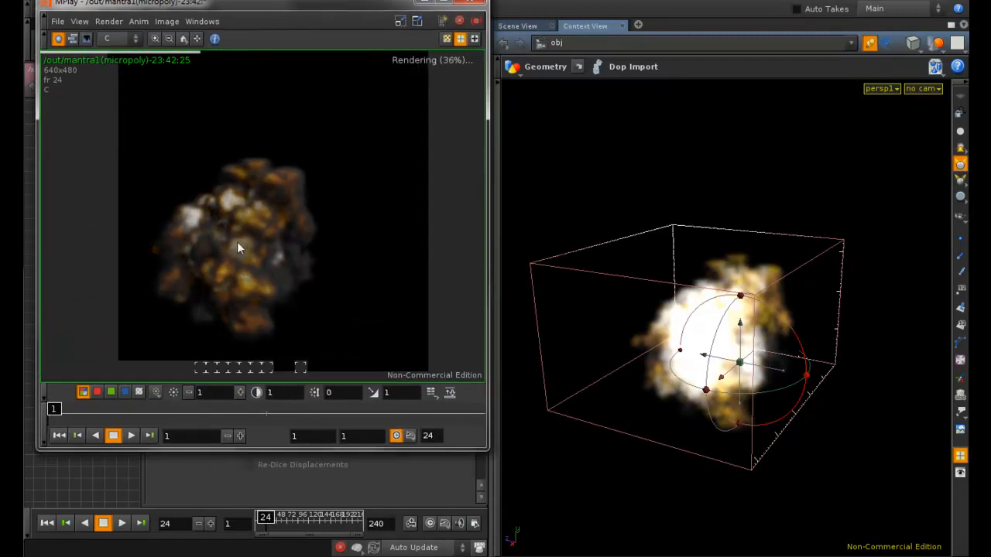
{"action": "left_click", "coordinate": [472, 8]}
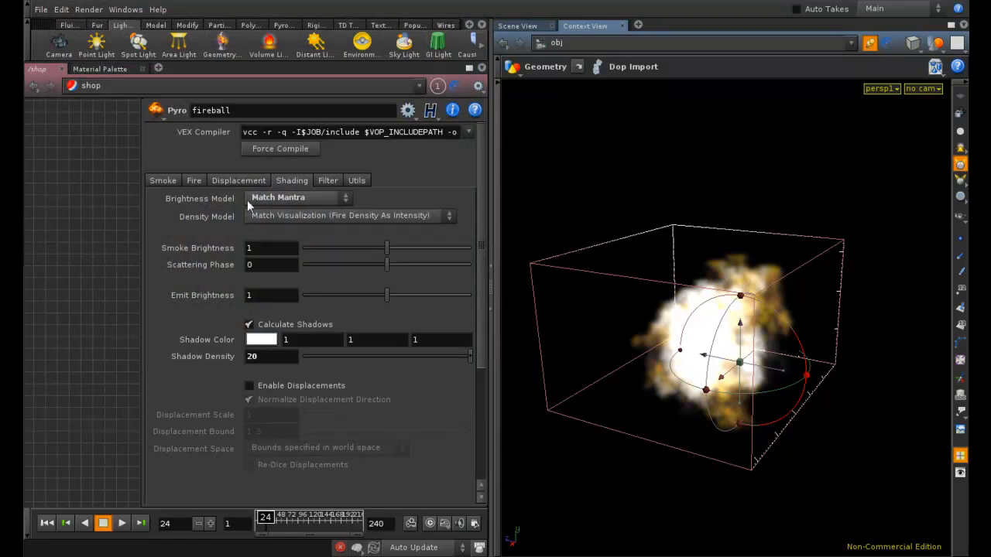
Return to the fire color's field shape settings and set the temperature field's final amplitude to 5.
{"action": "left_click", "coordinate": [204, 181]}
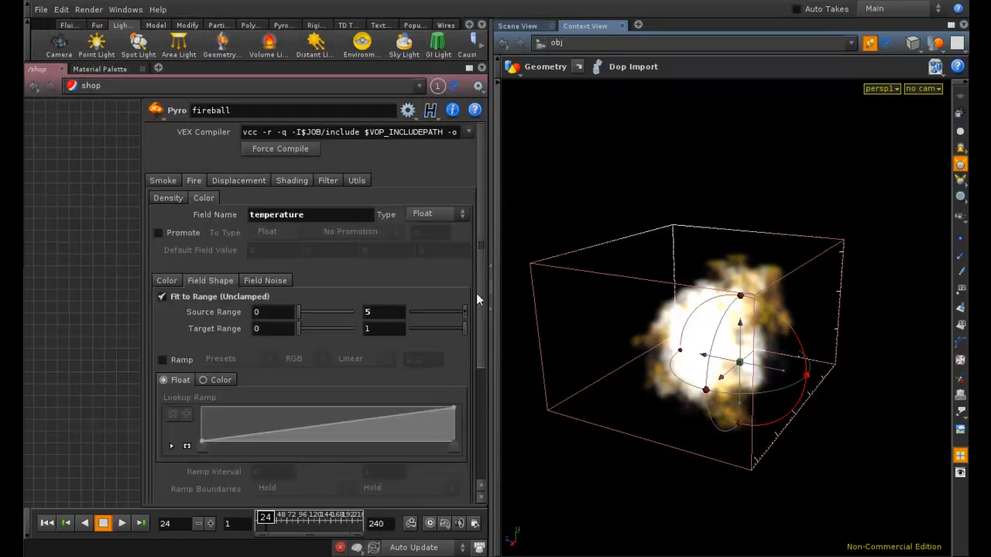
{"action": "scroll", "coordinate": [372, 405], "scroll_direction": "down", "scroll_amount": 5}
{"action": "left_click", "coordinate": [267, 444]}
{"action": "type", "text": "5"}
{"action": "key", "text": "Return"}
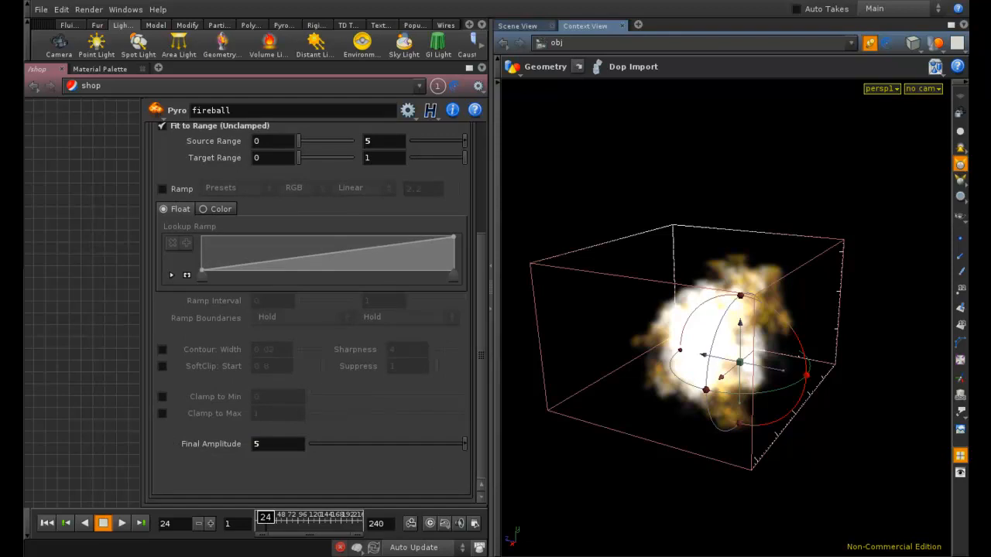
Render frame 24 with mantra1 to check the temperature amplitude under the Match Mantra model, and dismiss the render window.
{"action": "left_click", "coordinate": [88, 9]}
{"action": "mouse_move", "coordinate": [116, 58]}
{"action": "left_click", "coordinate": [194, 58]}
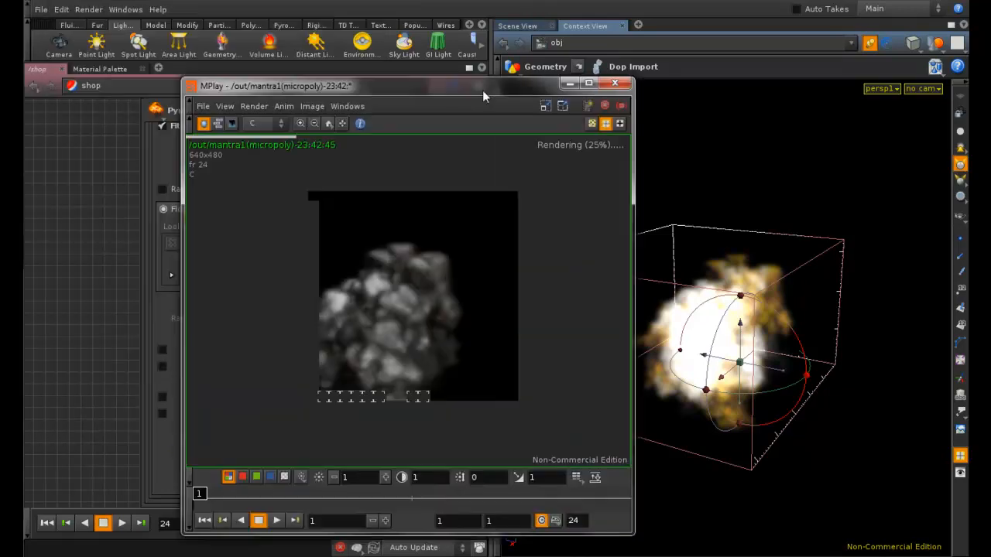
{"action": "left_click", "coordinate": [615, 84]}
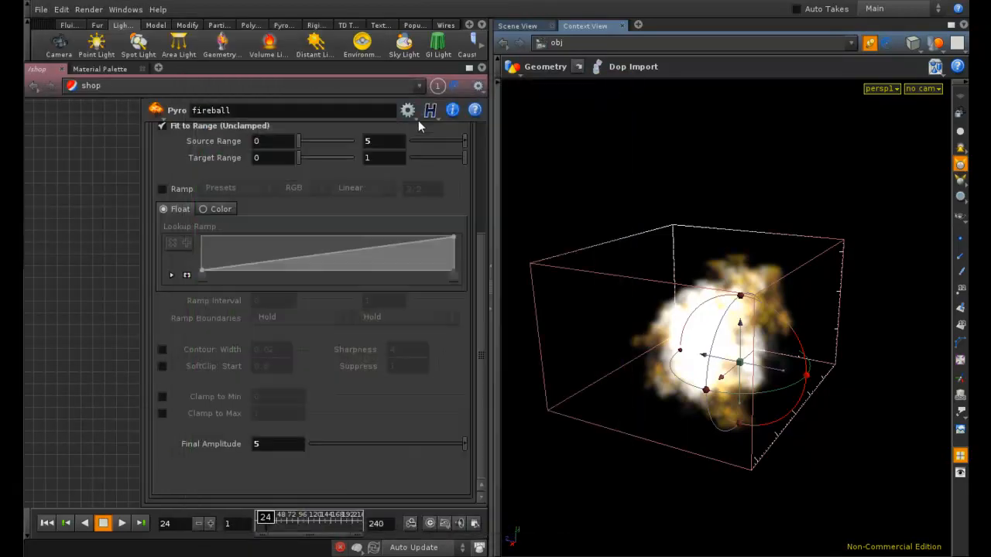
Reset the temperature field's final amplitude to 1 in the fire color settings.
{"action": "left_click_drag", "start_coordinate": [483, 253], "coordinate": [482, 143]}
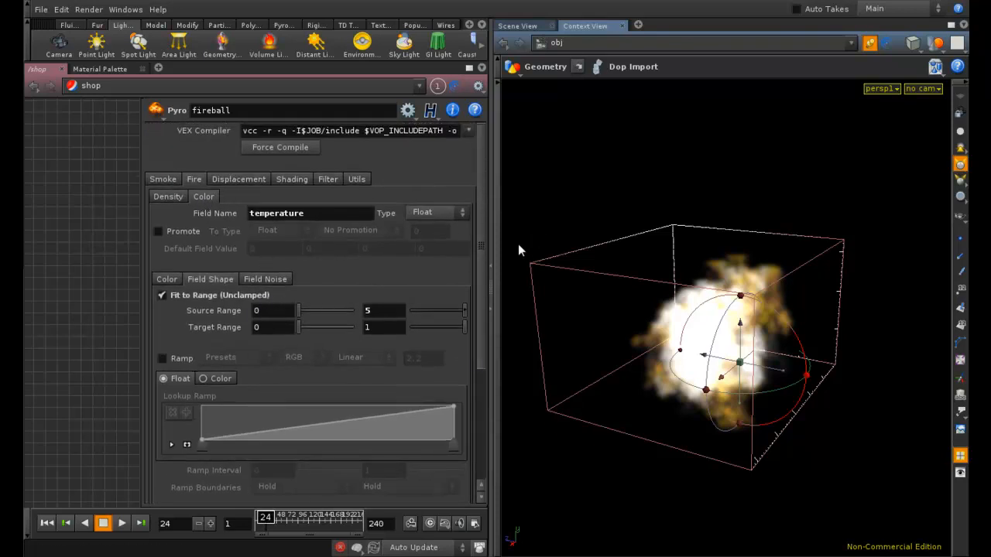
{"action": "left_click_drag", "start_coordinate": [479, 243], "coordinate": [457, 348]}
{"action": "type", "text": "1"}
{"action": "key", "text": "Return"}
{"action": "left_click_drag", "start_coordinate": [479, 264], "coordinate": [481, 196]}
Review the fire color's artistic lookup ramp, field shape and color correction settings.
{"action": "left_click", "coordinate": [168, 212]}
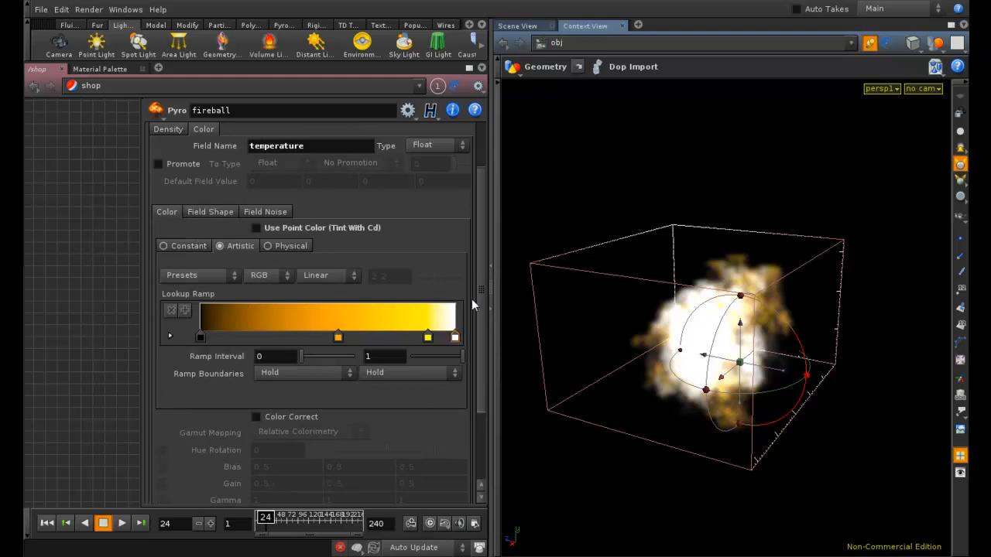
{"action": "left_click_drag", "start_coordinate": [481, 276], "coordinate": [481, 306]}
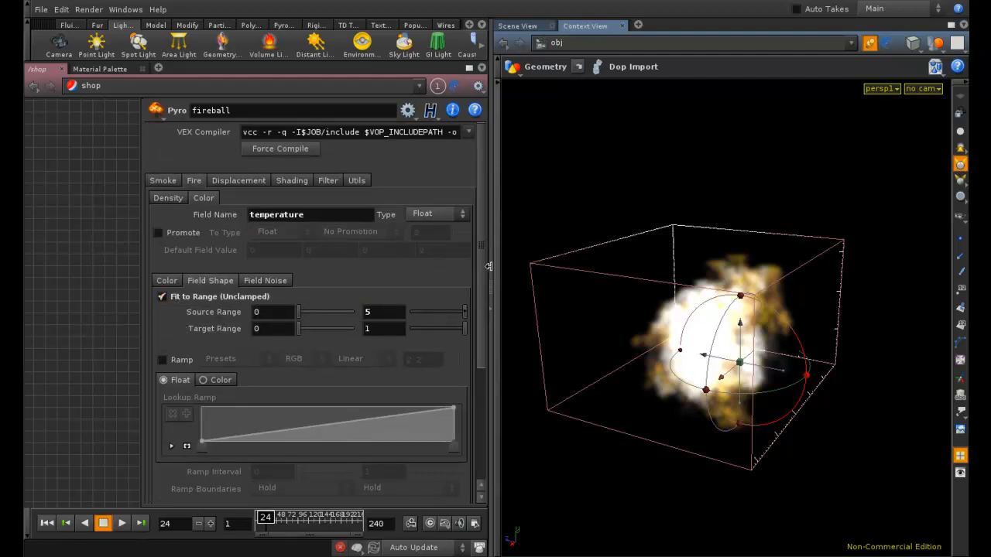
{"action": "left_click_drag", "start_coordinate": [484, 268], "coordinate": [462, 275]}
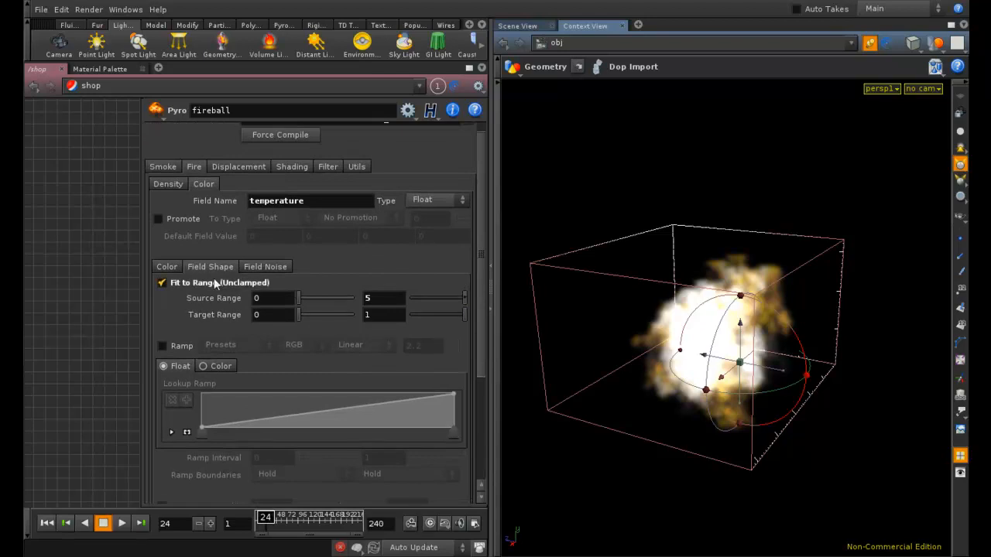
{"action": "left_click", "coordinate": [168, 267]}
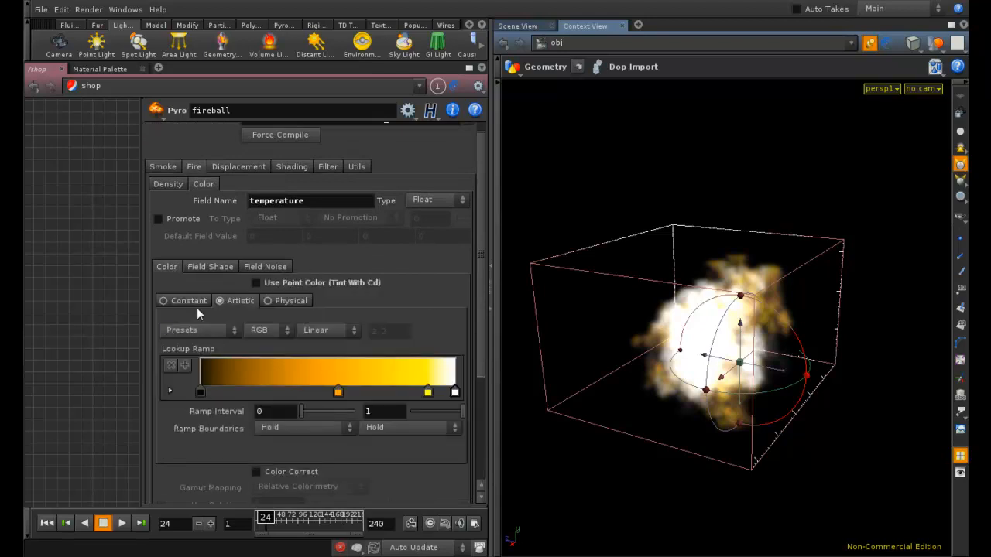
{"action": "left_click_drag", "start_coordinate": [481, 263], "coordinate": [474, 352]}
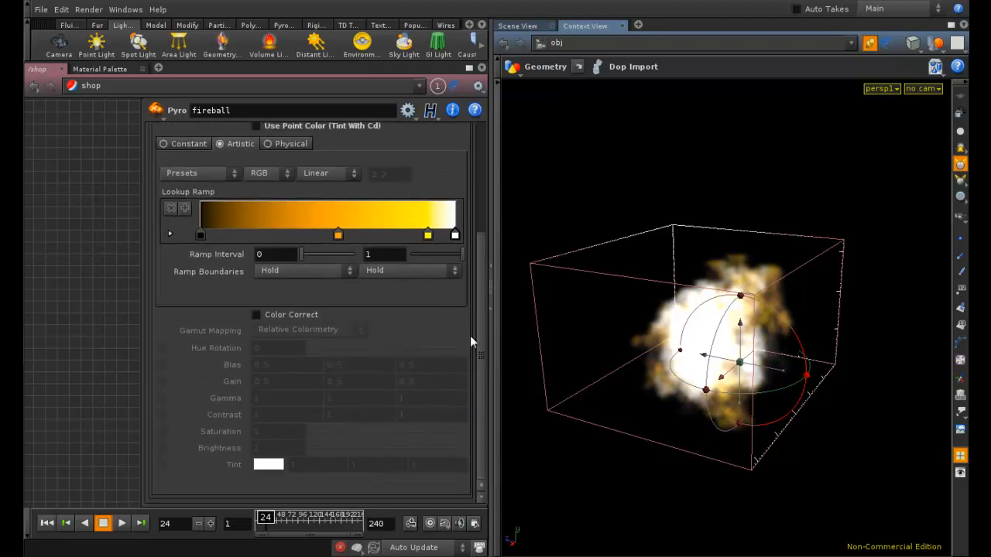
{"action": "left_click_drag", "start_coordinate": [472, 412], "coordinate": [474, 209]}
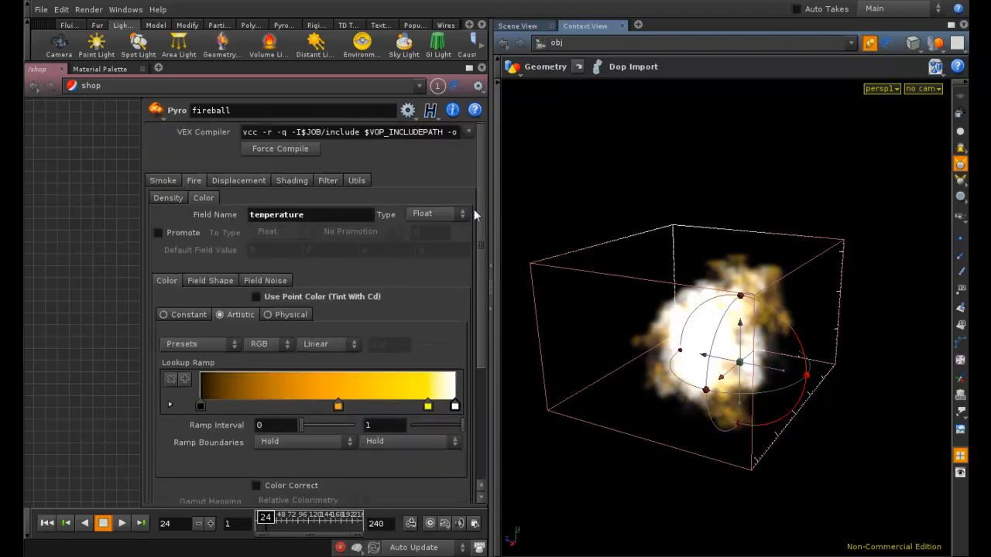
In the fire density settings, set the upper limit of the heat field's source range to 10.
{"action": "left_click", "coordinate": [172, 195]}
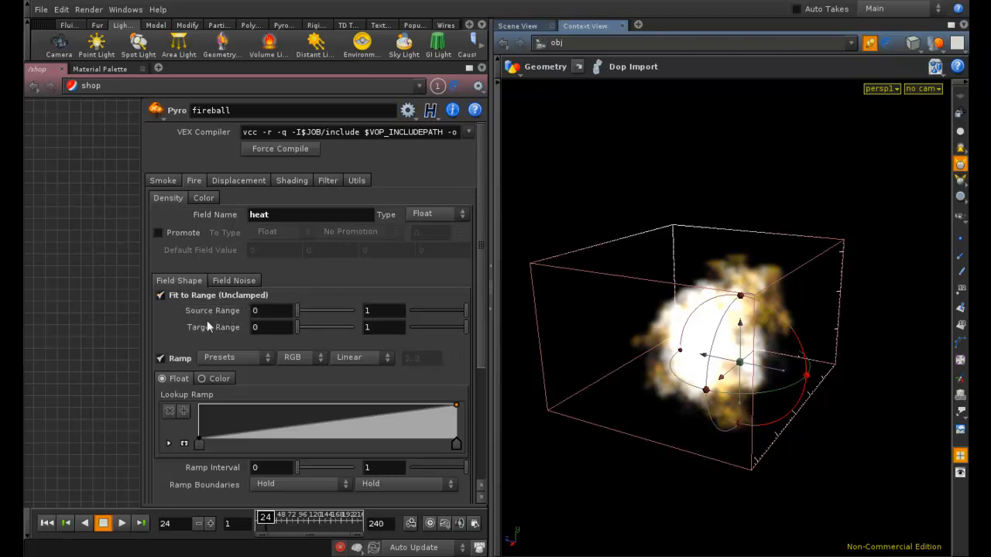
{"action": "left_click_drag", "start_coordinate": [396, 311], "coordinate": [278, 320]}
{"action": "type", "text": "10"}
Render frame 24 with mantra1 to check the heat field's source range, and dismiss the render window.
{"action": "left_click", "coordinate": [87, 10]}
{"action": "mouse_move", "coordinate": [100, 62]}
{"action": "left_click", "coordinate": [197, 61]}
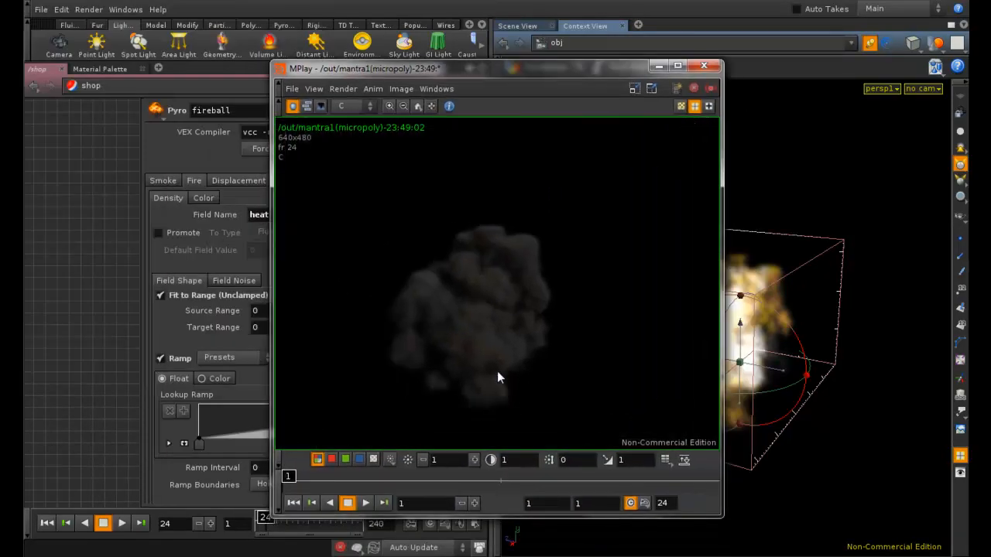
{"action": "left_click", "coordinate": [703, 65]}
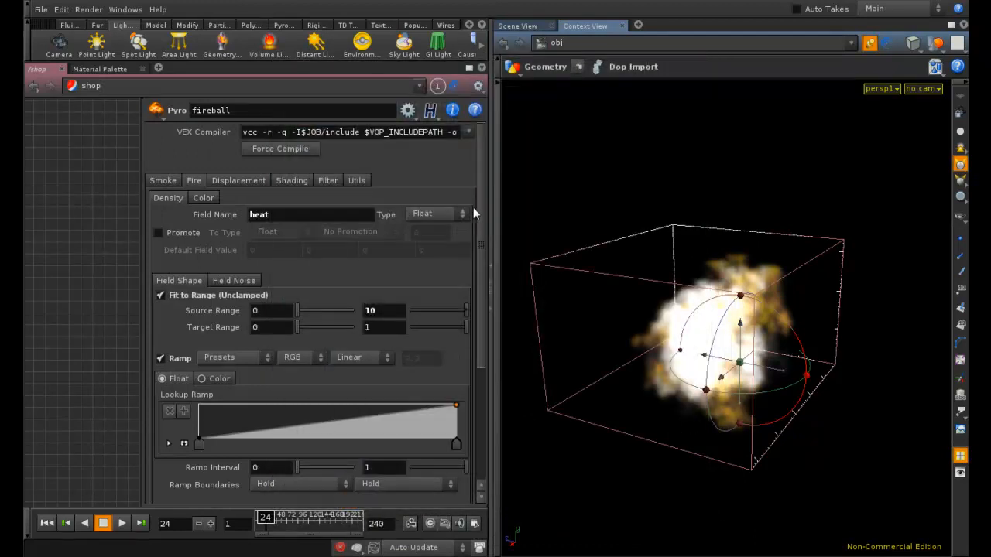
Set the final amplitude of the fire density's heat field to 5.
{"action": "scroll", "coordinate": [477, 241], "scroll_direction": "down", "scroll_amount": 3}
{"action": "scroll", "coordinate": [483, 275], "scroll_direction": "down", "scroll_amount": 3}
{"action": "double_click", "coordinate": [268, 441]}
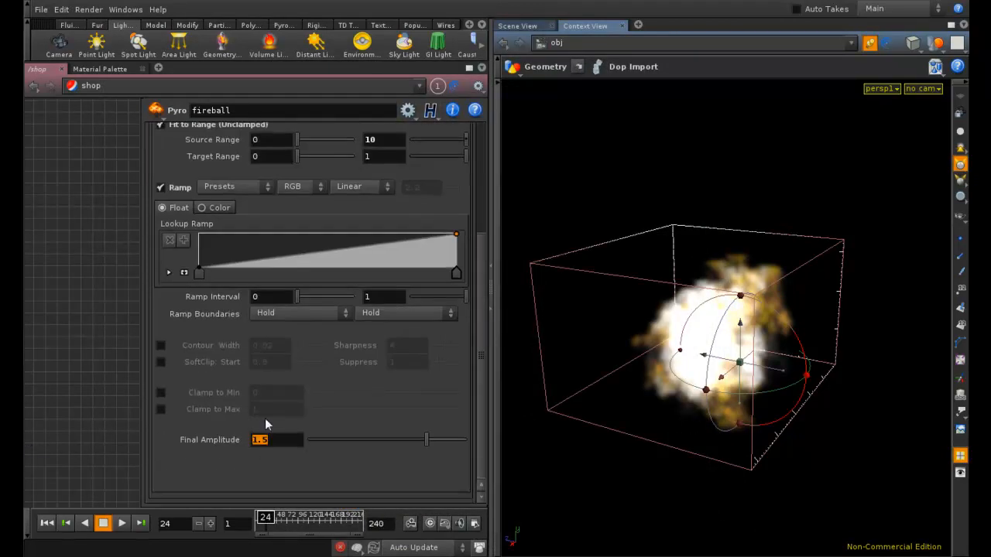
{"action": "type", "text": "5"}
{"action": "key", "text": "Return"}
Render frame 24 with mantra1 to check the heat field's final amplitude, and dismiss the render window.
{"action": "left_click", "coordinate": [80, 11]}
{"action": "mouse_move", "coordinate": [101, 58]}
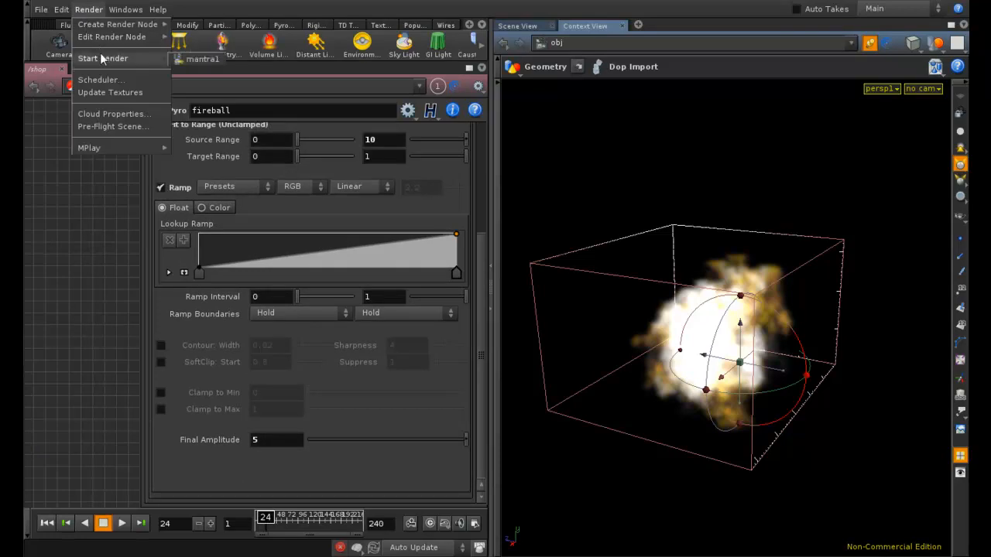
{"action": "left_click", "coordinate": [182, 60]}
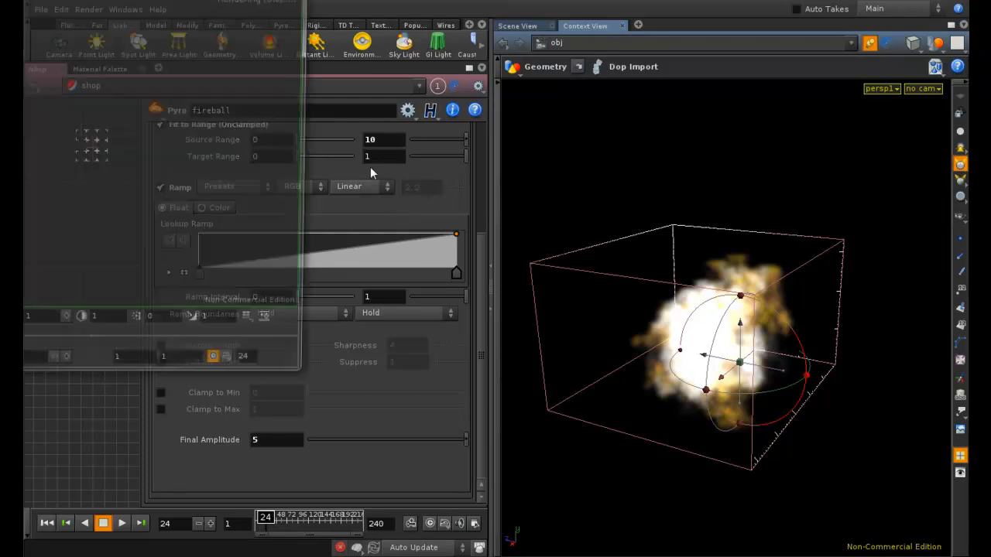
{"action": "left_click_drag", "start_coordinate": [170, 0], "coordinate": [497, 61]}
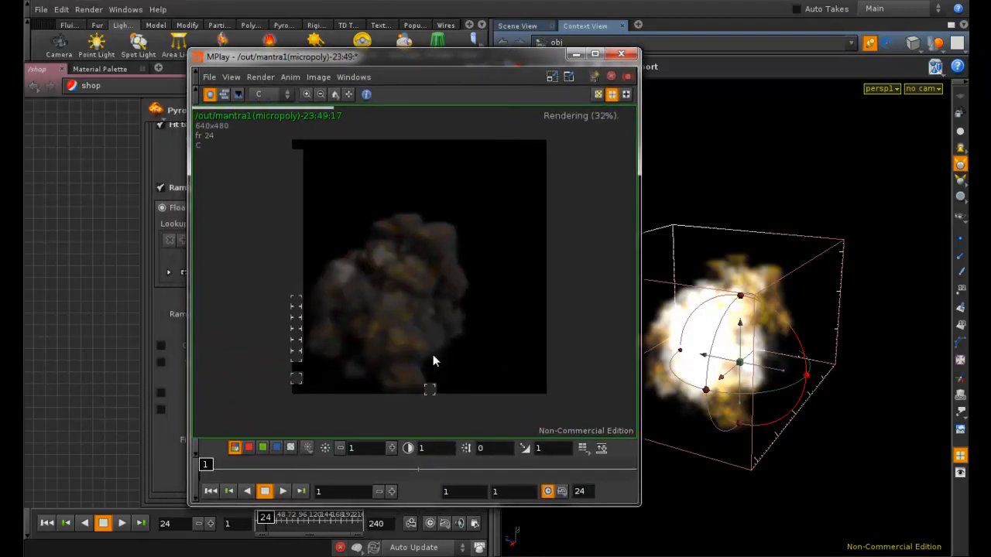
{"action": "left_click", "coordinate": [623, 59]}
In the fireball shader's shading settings, set the shadow density to 10.
{"action": "mouse_move", "coordinate": [482, 270]}
{"action": "left_mouse_down"}
{"action": "mouse_move", "coordinate": [468, 181]}
{"action": "mouse_move", "coordinate": [476, 275]}
{"action": "left_mouse_up"}
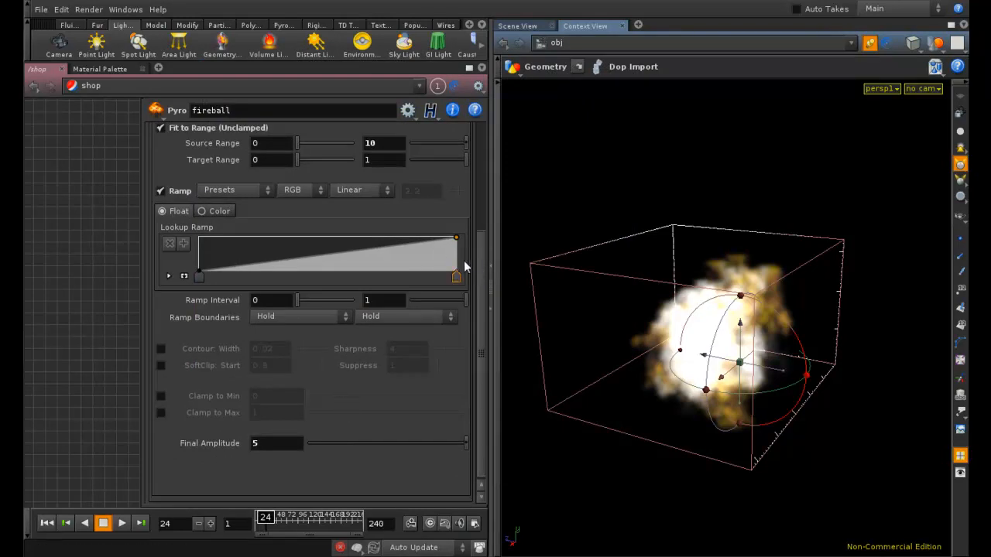
{"action": "left_click_drag", "start_coordinate": [477, 255], "coordinate": [475, 194]}
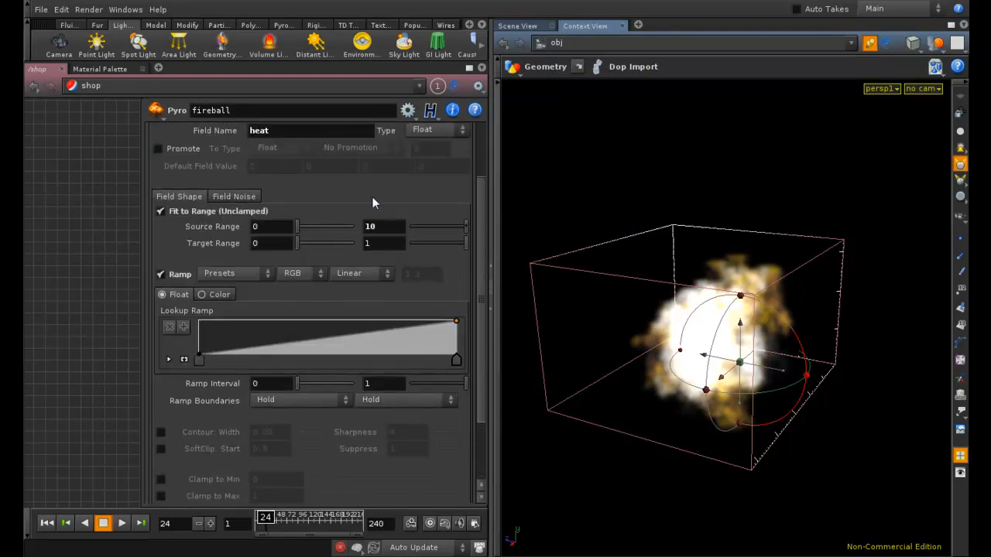
{"action": "scroll", "coordinate": [366, 199], "scroll_direction": "up", "scroll_amount": 2}
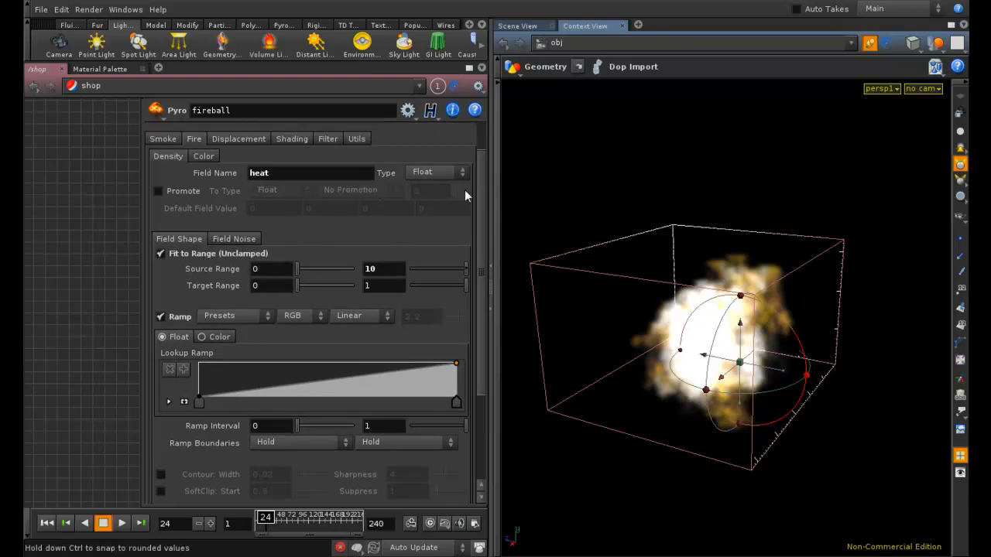
{"action": "scroll", "coordinate": [478, 167], "scroll_direction": "up", "scroll_amount": 2}
{"action": "left_click", "coordinate": [289, 174]}
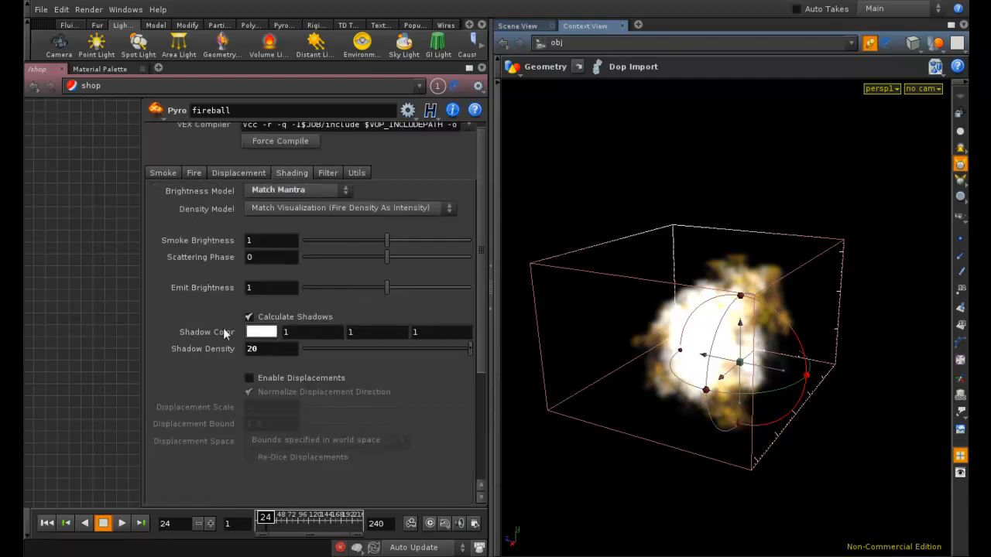
{"action": "left_click", "coordinate": [267, 348]}
{"action": "type", "text": "10"}
{"action": "scroll", "coordinate": [482, 214], "scroll_direction": "up", "scroll_amount": 1}
Compare the fireball's smoke density, smoke color, fire density and fire color field settings.
{"action": "left_click", "coordinate": [193, 181]}
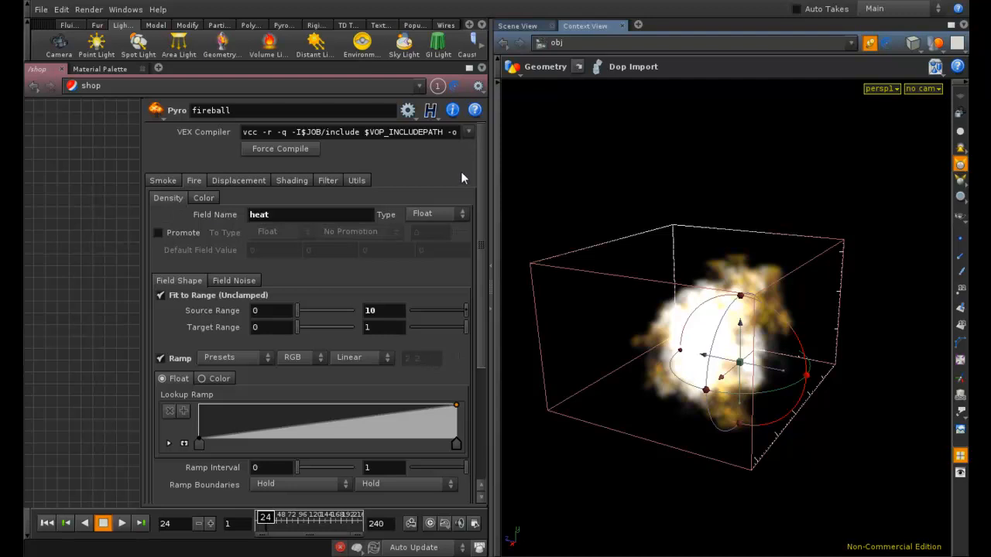
{"action": "mouse_move", "coordinate": [477, 162]}
{"action": "left_mouse_down"}
{"action": "mouse_move", "coordinate": [480, 260]}
{"action": "mouse_move", "coordinate": [481, 177]}
{"action": "left_mouse_up"}
{"action": "left_click", "coordinate": [164, 181]}
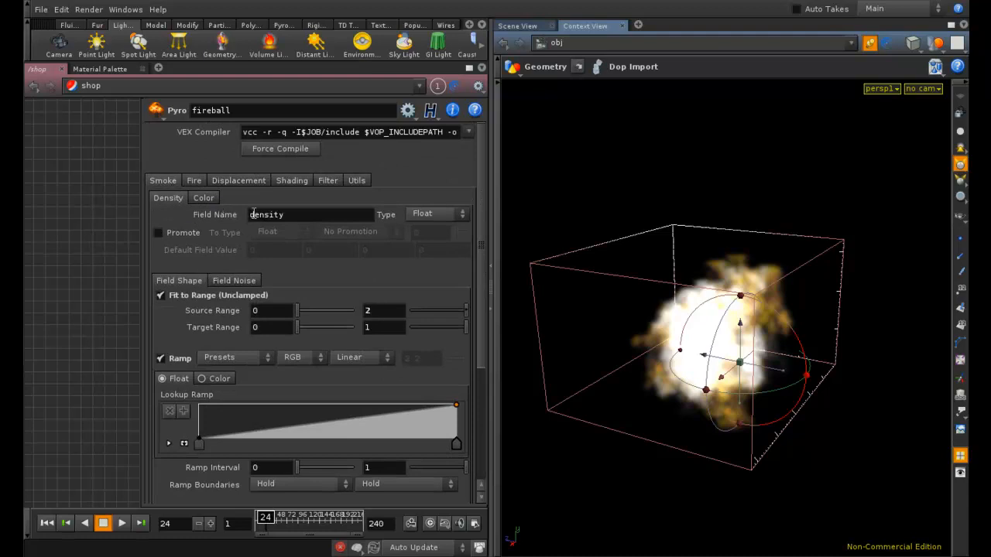
{"action": "mouse_move", "coordinate": [479, 251]}
{"action": "left_mouse_down"}
{"action": "mouse_move", "coordinate": [483, 313]}
{"action": "mouse_move", "coordinate": [481, 268]}
{"action": "left_mouse_up"}
{"action": "left_click", "coordinate": [204, 158]}
{"action": "left_click", "coordinate": [194, 139]}
{"action": "left_click", "coordinate": [209, 156]}
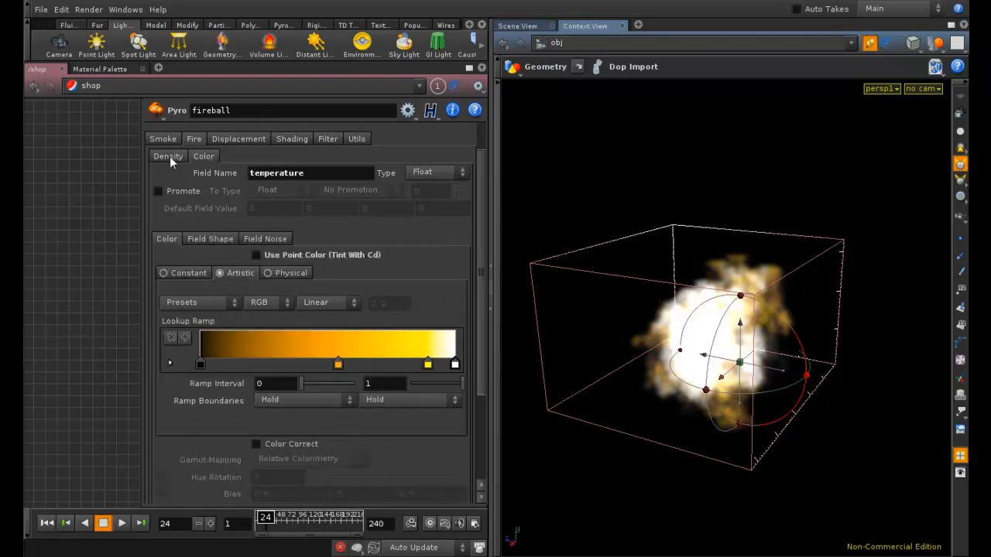
{"action": "left_click", "coordinate": [171, 157]}
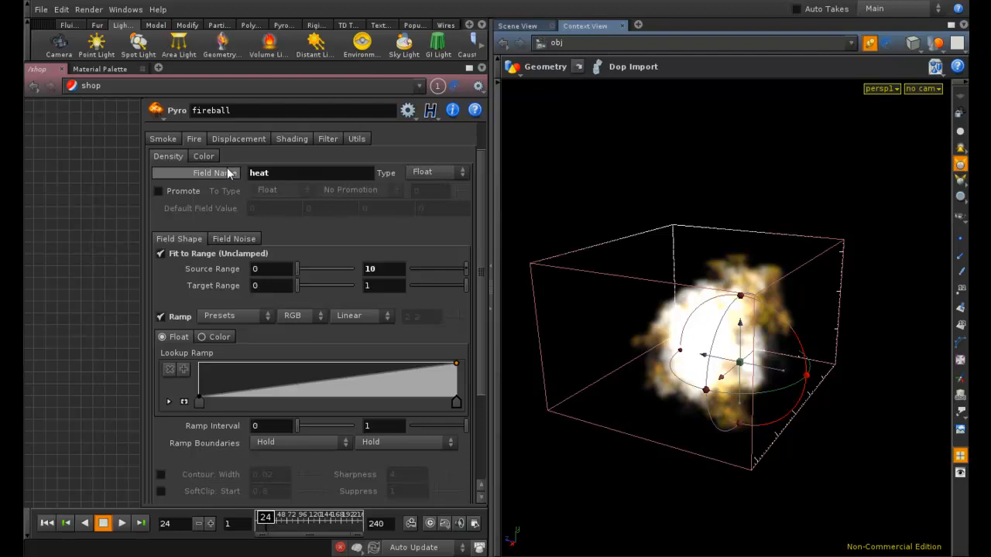
{"action": "left_click", "coordinate": [204, 157]}
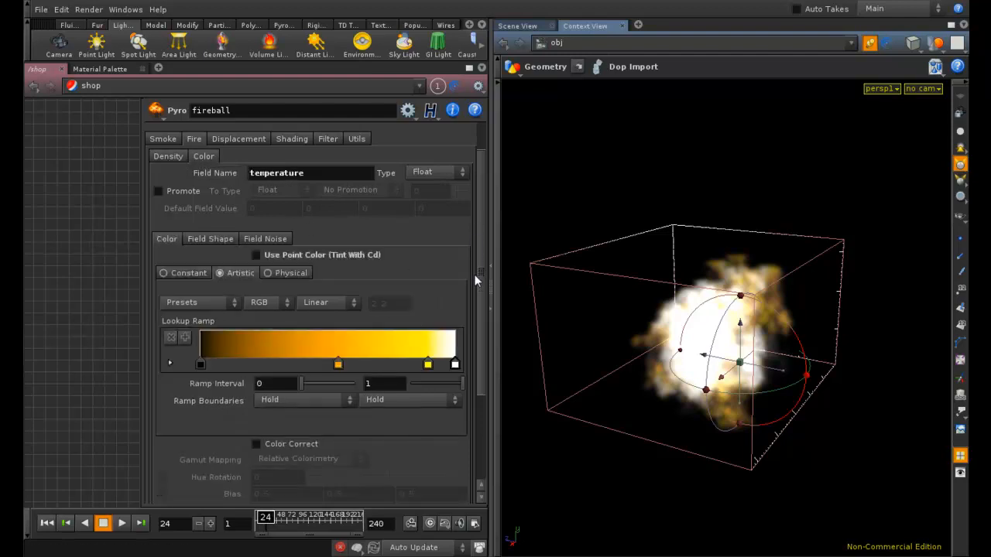
{"action": "left_click", "coordinate": [172, 156]}
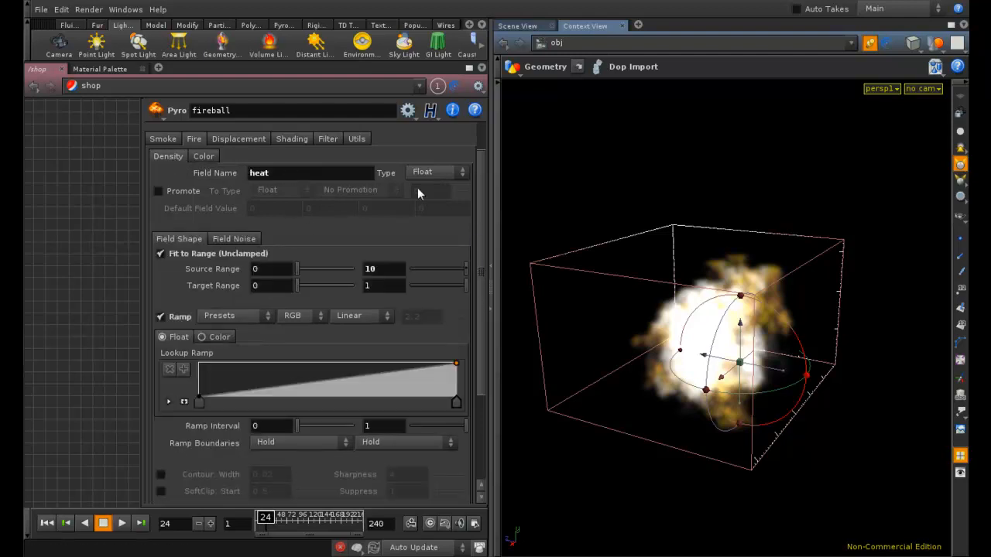
{"action": "left_click_drag", "start_coordinate": [483, 261], "coordinate": [480, 187]}
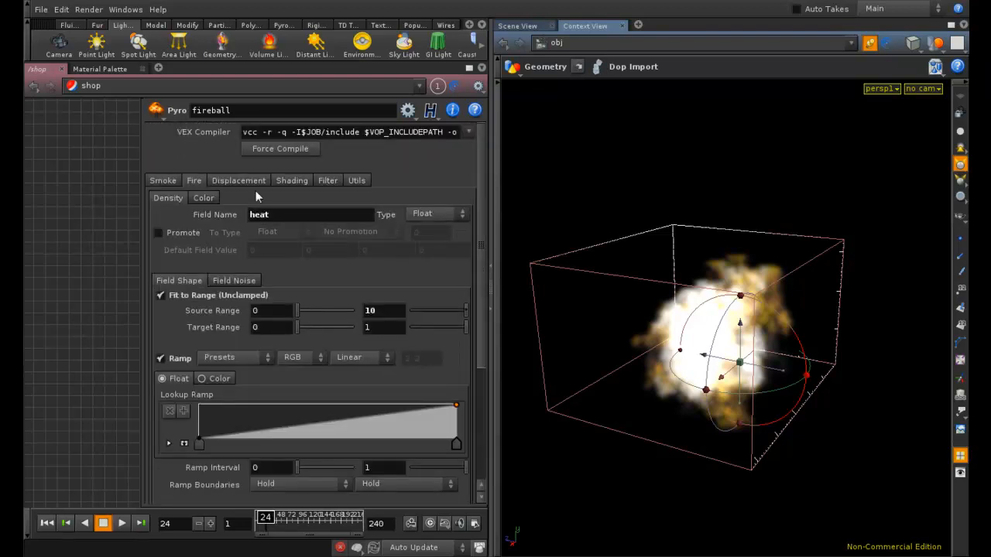
In the smoke density settings, set the upper limit of the density field's source range to 4.
{"action": "left_click", "coordinate": [169, 181]}
{"action": "left_click", "coordinate": [161, 196]}
{"action": "left_click_drag", "start_coordinate": [485, 247], "coordinate": [487, 288]}
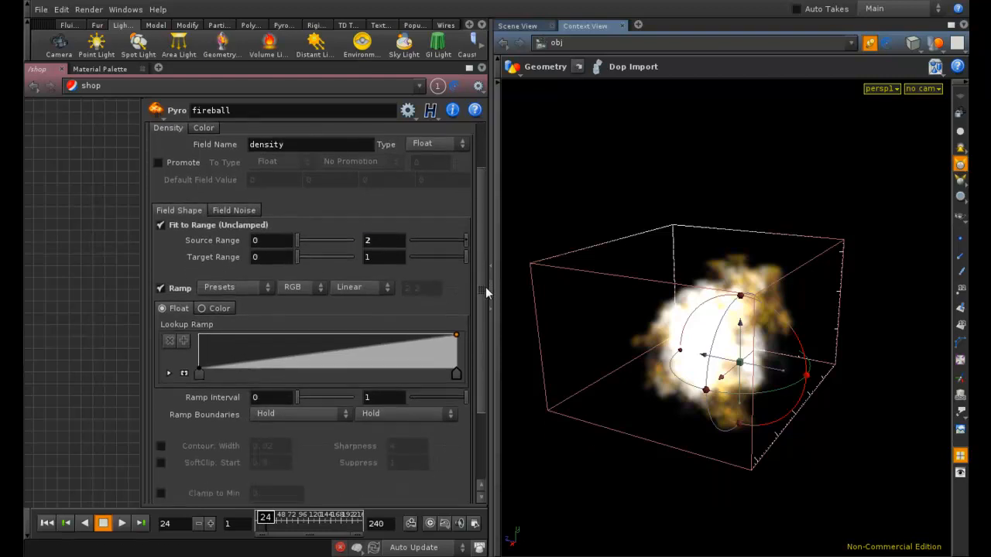
{"action": "left_click", "coordinate": [398, 243]}
{"action": "type", "text": "4"}
{"action": "key", "text": "Return"}
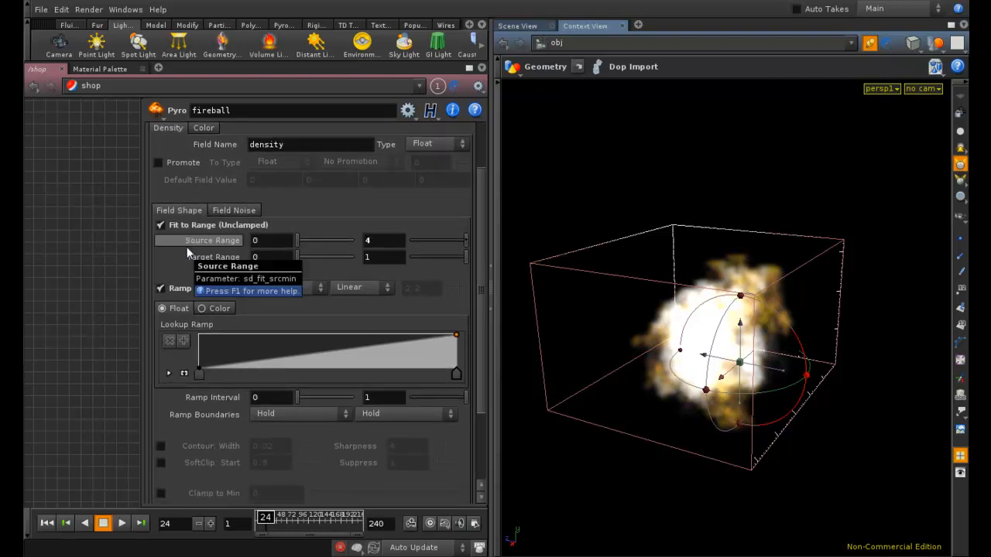
Render frame 24 with mantra1 to check the smoke density's source range, and dismiss the render window.
{"action": "left_click_drag", "start_coordinate": [477, 278], "coordinate": [485, 235]}
{"action": "left_click", "coordinate": [89, 9]}
{"action": "mouse_move", "coordinate": [103, 57]}
{"action": "left_click", "coordinate": [199, 61]}
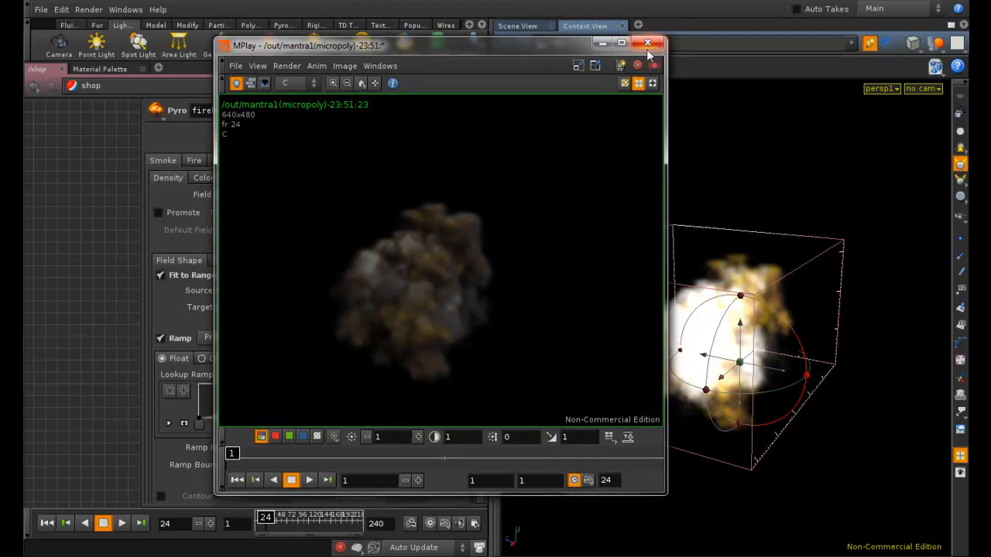
{"action": "type", "text": "2.2"}
{"action": "key", "text": "Return"}
{"action": "left_click", "coordinate": [648, 42]}
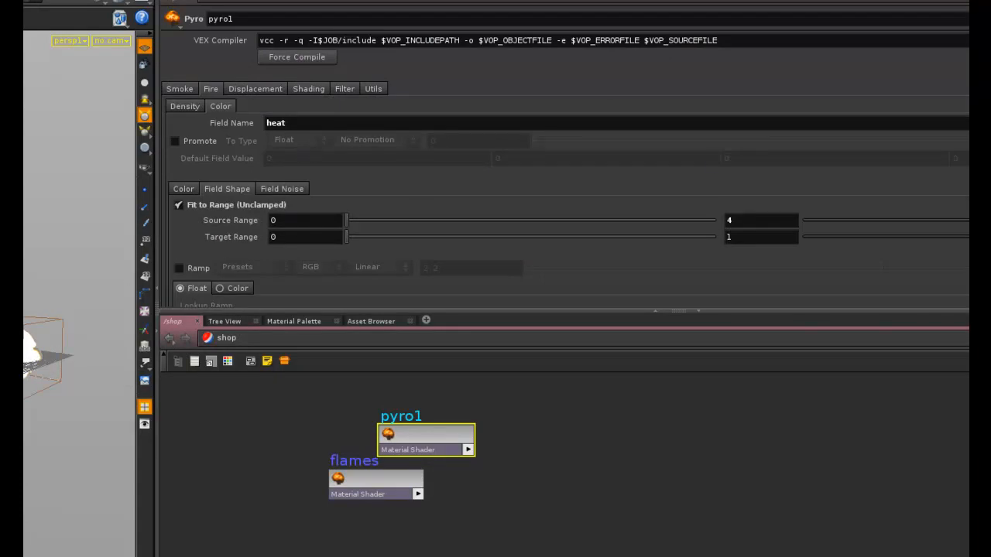
Try the lookup ramp in the heat field shape of the pyro1 shader's fire color, and switch it off again.
{"action": "scroll", "coordinate": [568, 168], "scroll_direction": "down", "scroll_amount": 10}
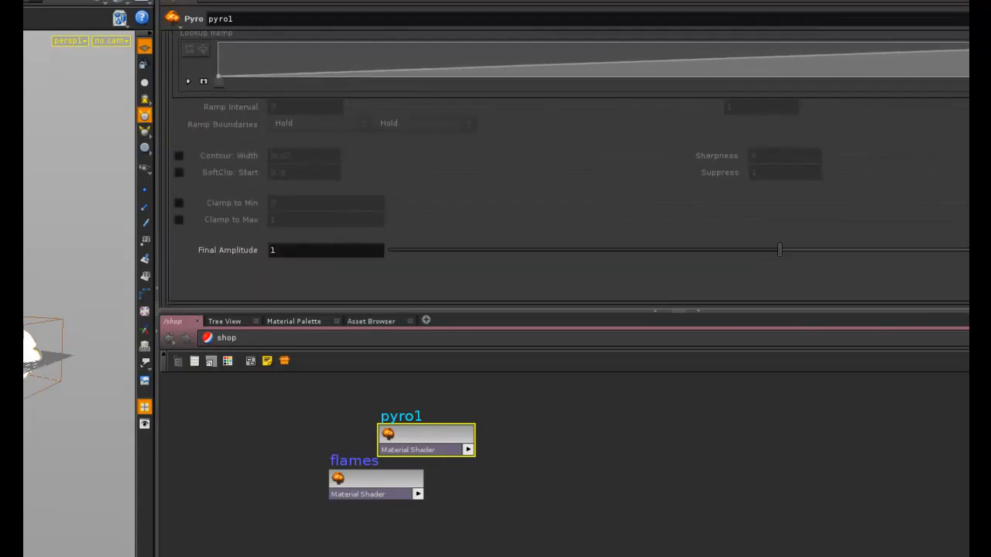
{"action": "scroll", "coordinate": [335, 147], "scroll_direction": "up", "scroll_amount": 12}
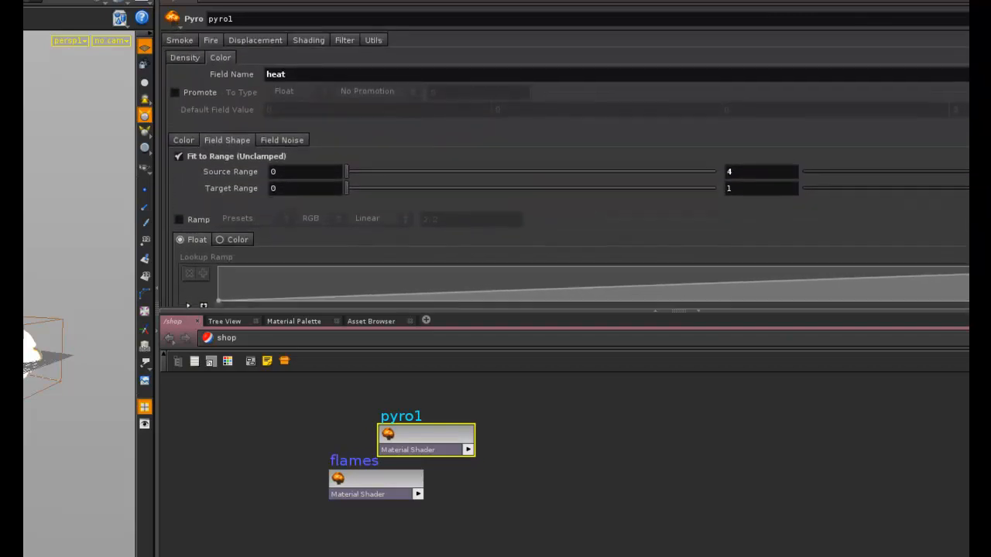
{"action": "left_click", "coordinate": [182, 221]}
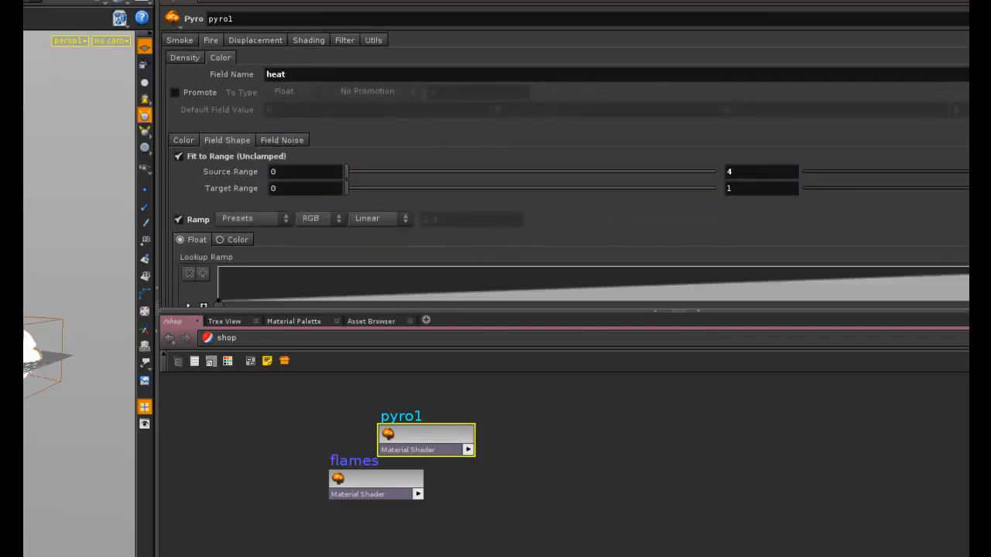
{"action": "scroll", "coordinate": [565, 170], "scroll_direction": "down", "scroll_amount": 5}
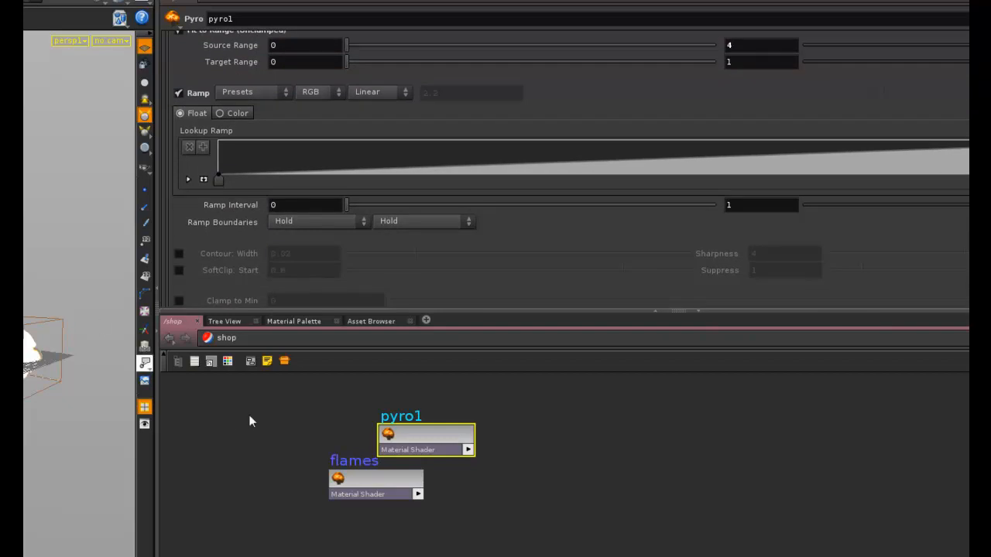
{"action": "left_click", "coordinate": [180, 93]}
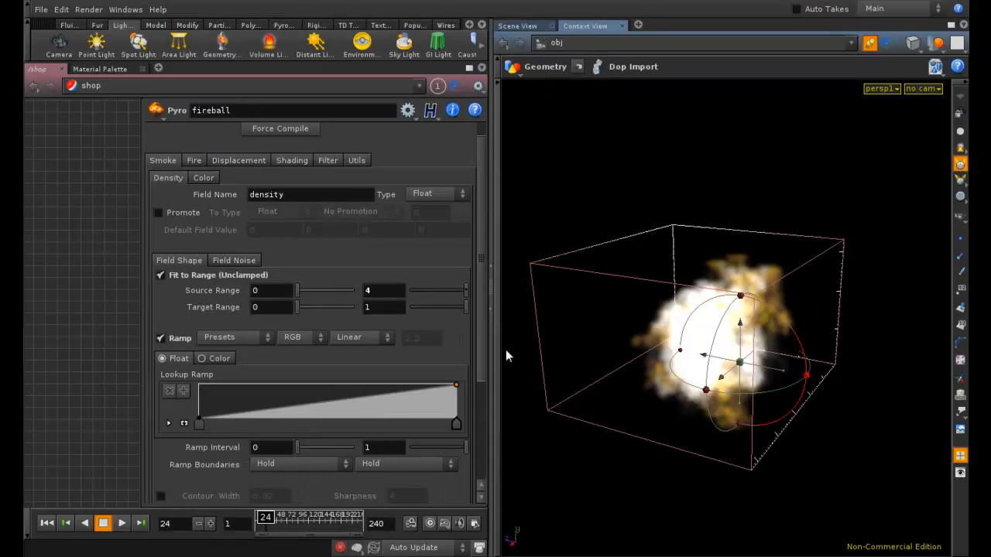
Disable the lookup ramp of the fireball's smoke density, and test it with a mantra1 render of frame 24.
{"action": "left_click", "coordinate": [177, 339]}
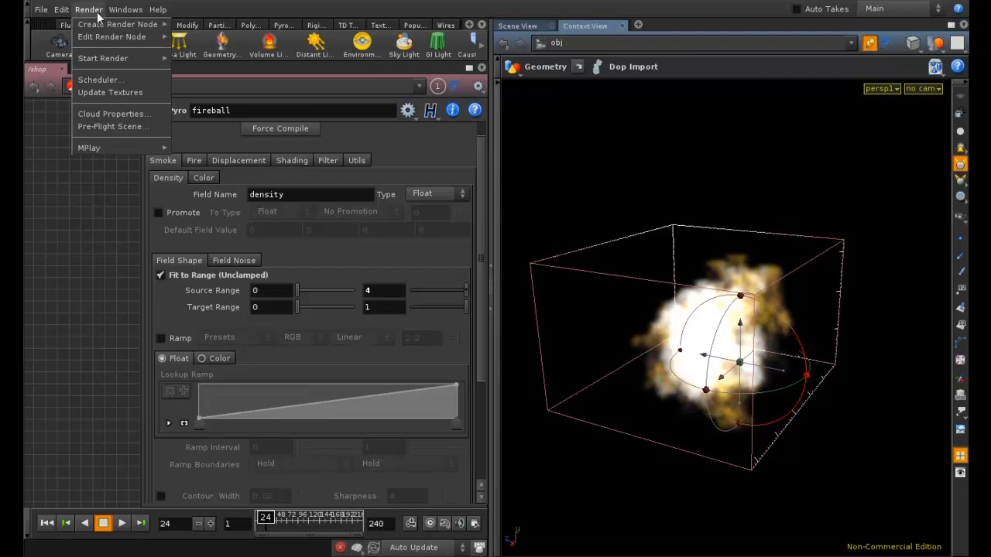
{"action": "mouse_move", "coordinate": [118, 150]}
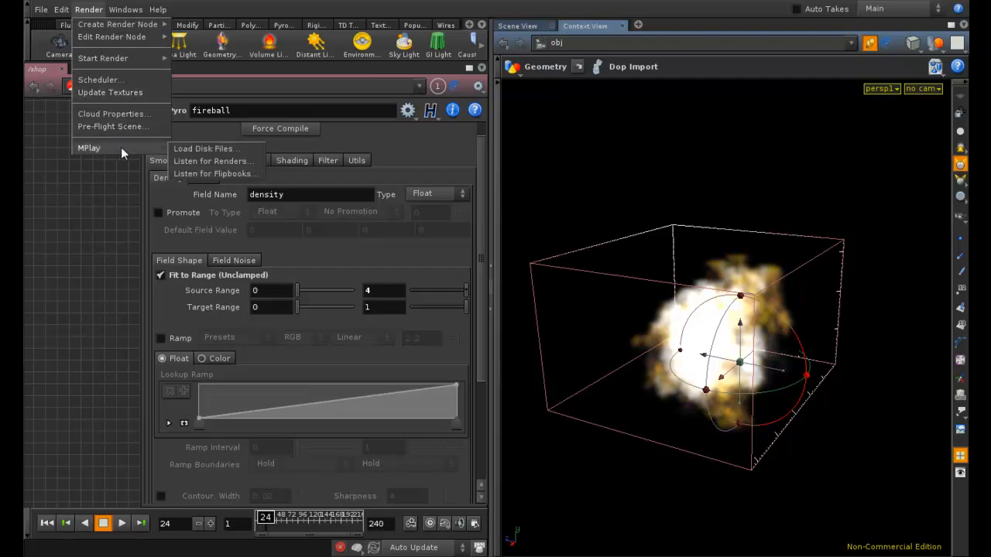
{"action": "left_click", "coordinate": [194, 62]}
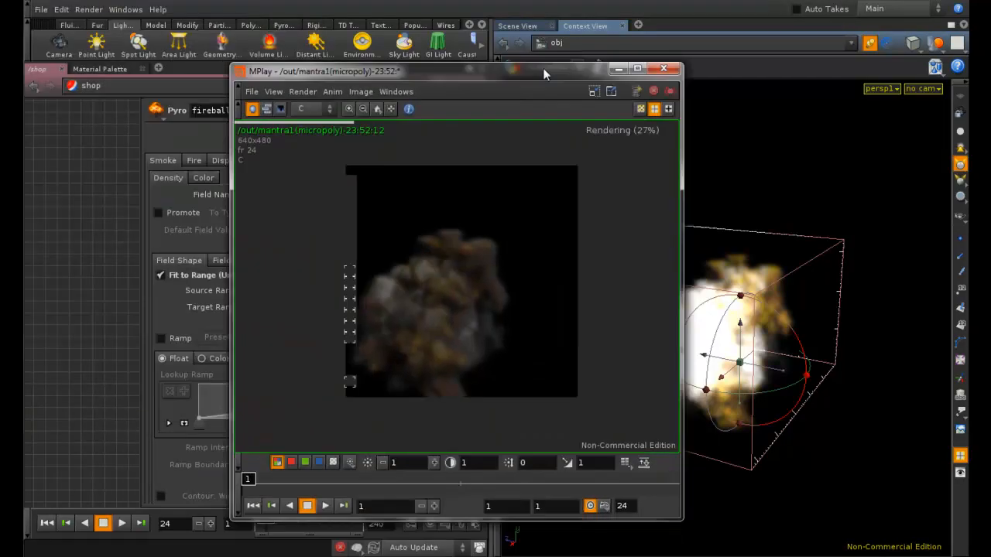
{"action": "left_click", "coordinate": [663, 68]}
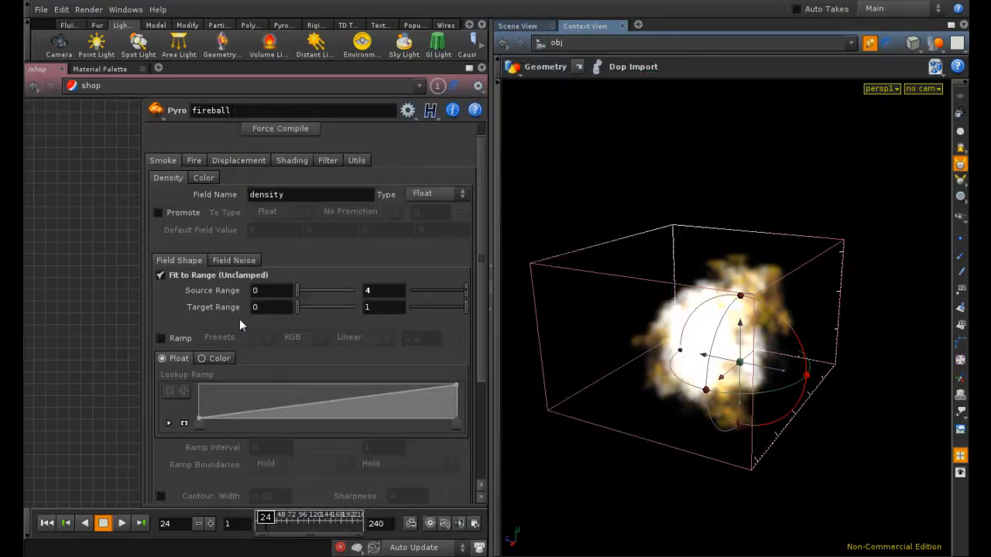
Set the upper limit of the smoke density's source range to 2.
{"action": "left_click_drag", "start_coordinate": [386, 294], "coordinate": [241, 291]}
{"action": "type", "text": "2"}
{"action": "key", "text": "Return"}
Render frame 24 with mantra1 to check the smoke without its density ramp, and dismiss the render window.
{"action": "left_click", "coordinate": [88, 9]}
{"action": "mouse_move", "coordinate": [104, 58]}
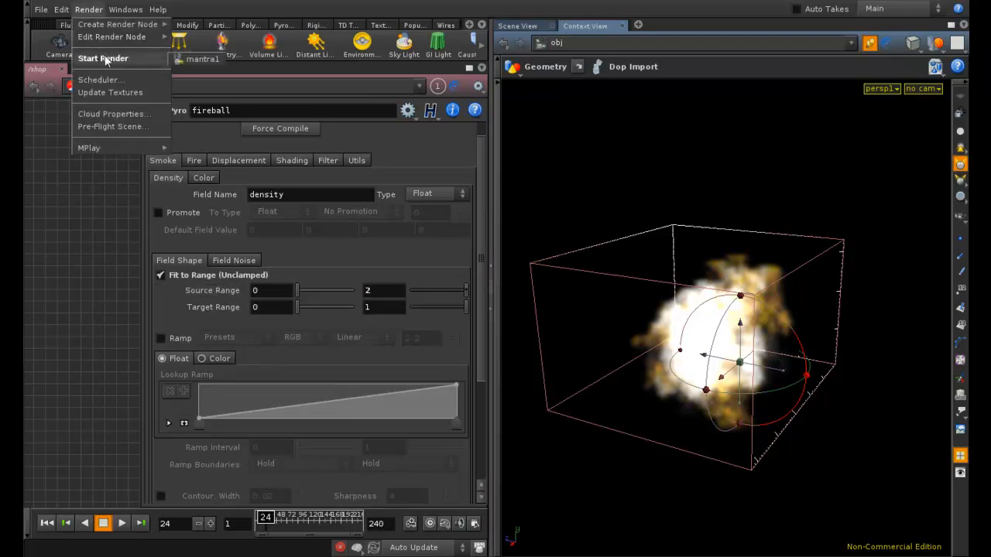
{"action": "left_click", "coordinate": [200, 61]}
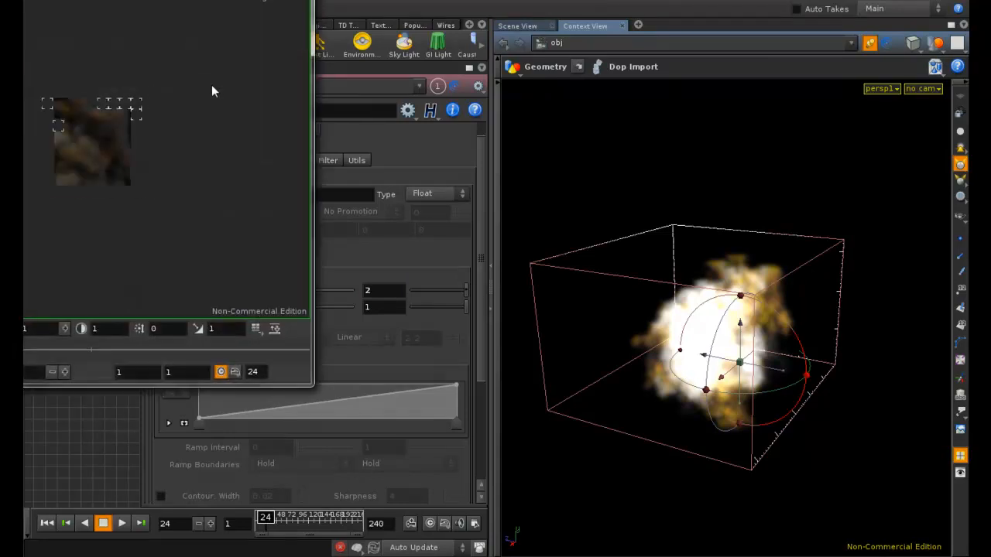
{"action": "left_click_drag", "start_coordinate": [184, 0], "coordinate": [438, 44]}
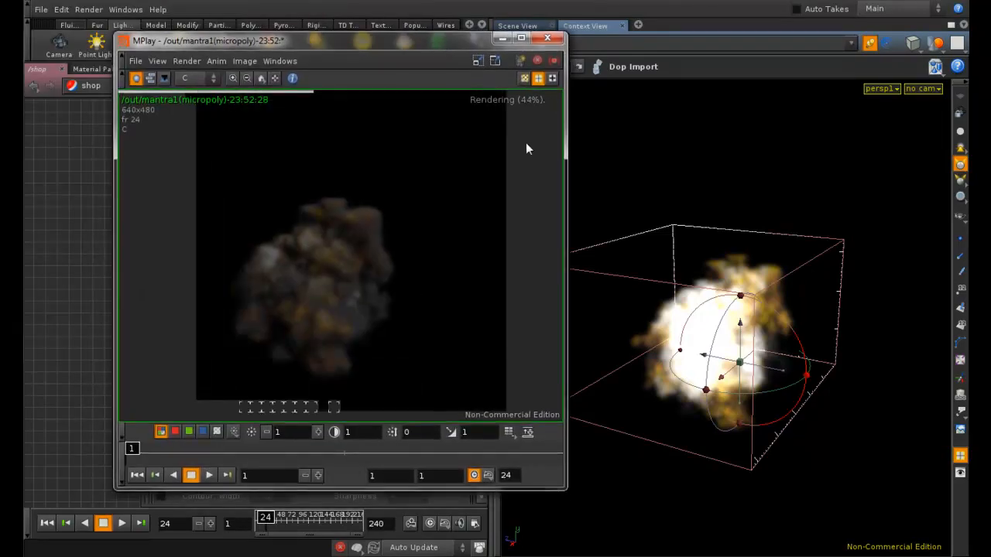
{"action": "left_click", "coordinate": [551, 38]}
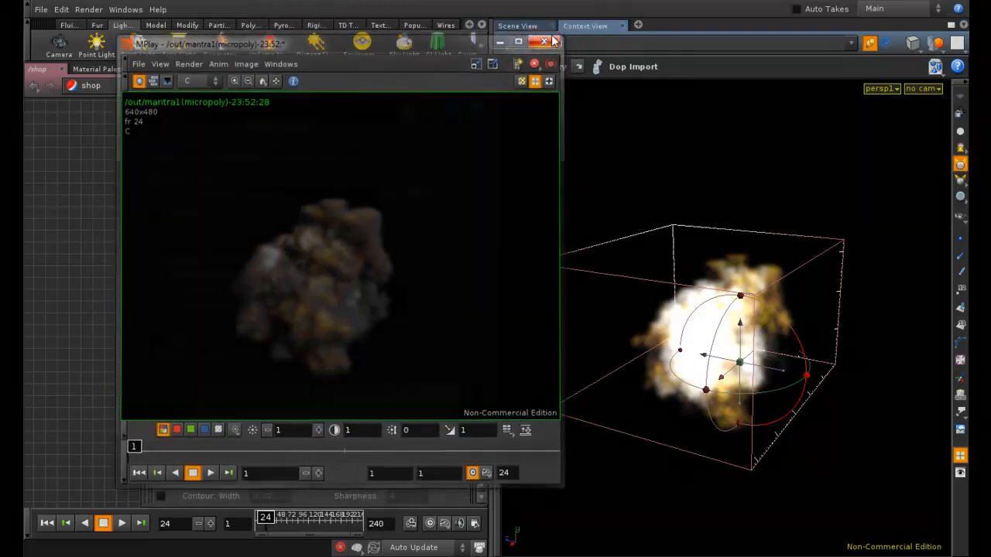
Play the simulation up to frame 46, render that frame with mantra1, and dismiss the render window.
{"action": "left_click", "coordinate": [121, 525]}
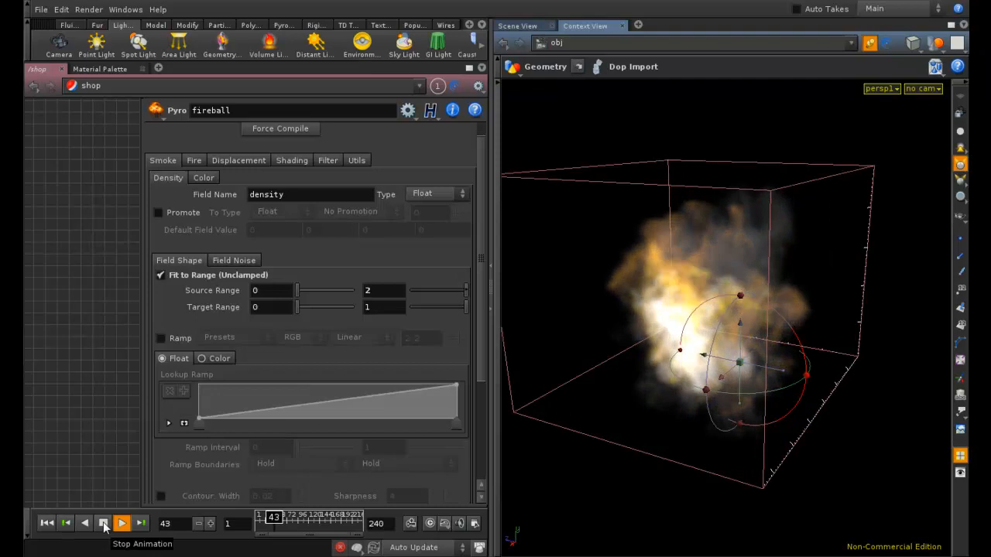
{"action": "left_click", "coordinate": [88, 9]}
{"action": "mouse_move", "coordinate": [105, 60]}
{"action": "left_click", "coordinate": [201, 61]}
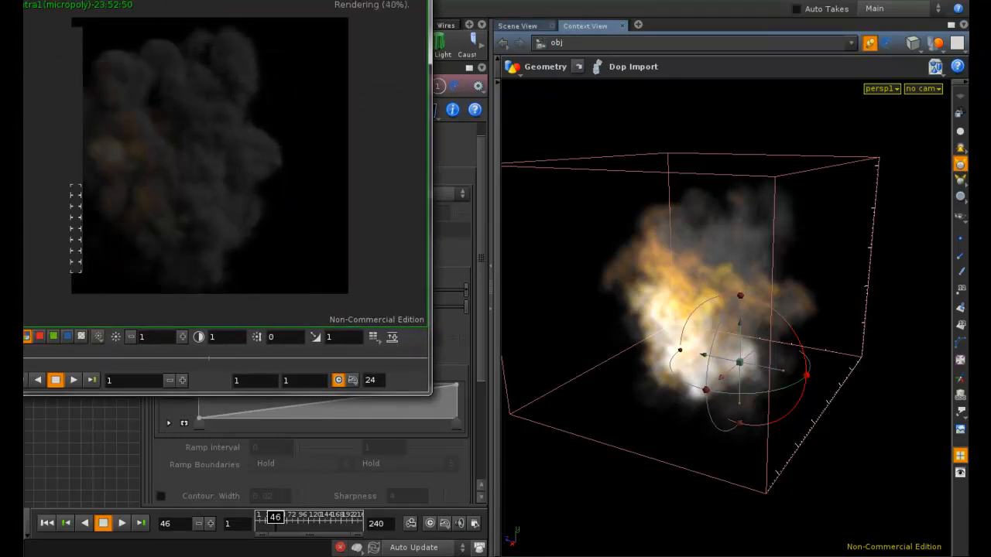
{"action": "left_click", "coordinate": [422, 1]}
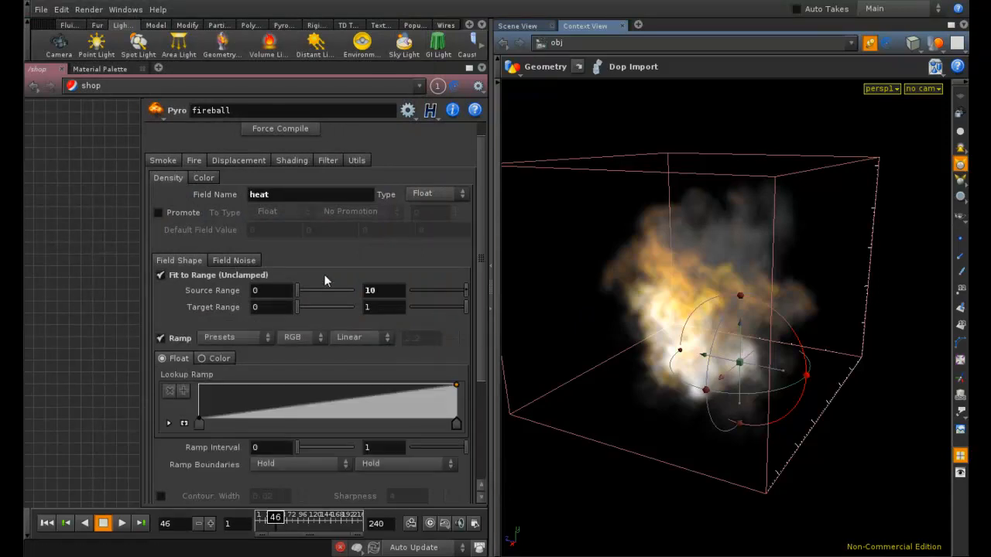
Set the upper source range of the fire color's temperature field to 3, and test it with a mantra1 render of frame 46.
{"action": "left_click", "coordinate": [194, 161]}
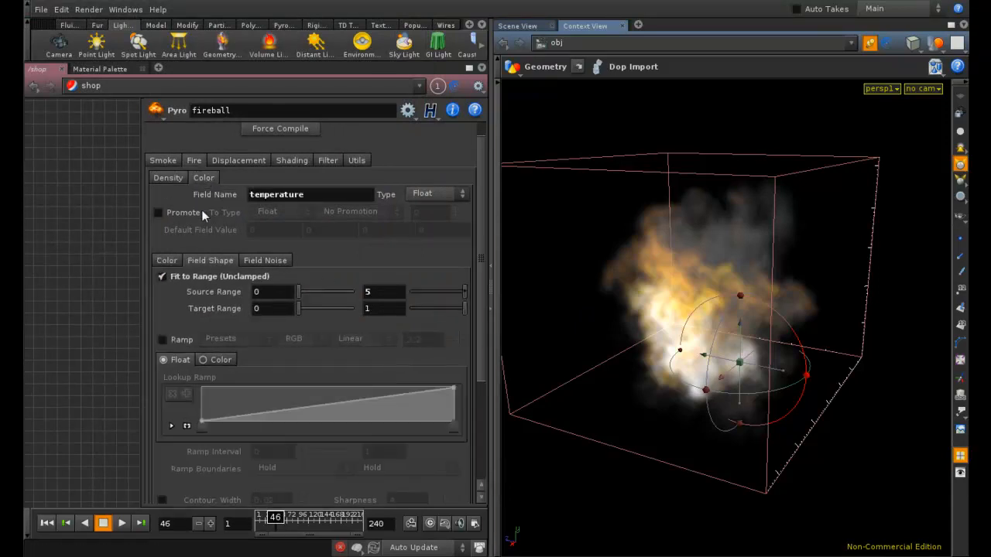
{"action": "double_click", "coordinate": [384, 292]}
{"action": "type", "text": "3"}
{"action": "left_click", "coordinate": [88, 10]}
{"action": "mouse_move", "coordinate": [143, 59]}
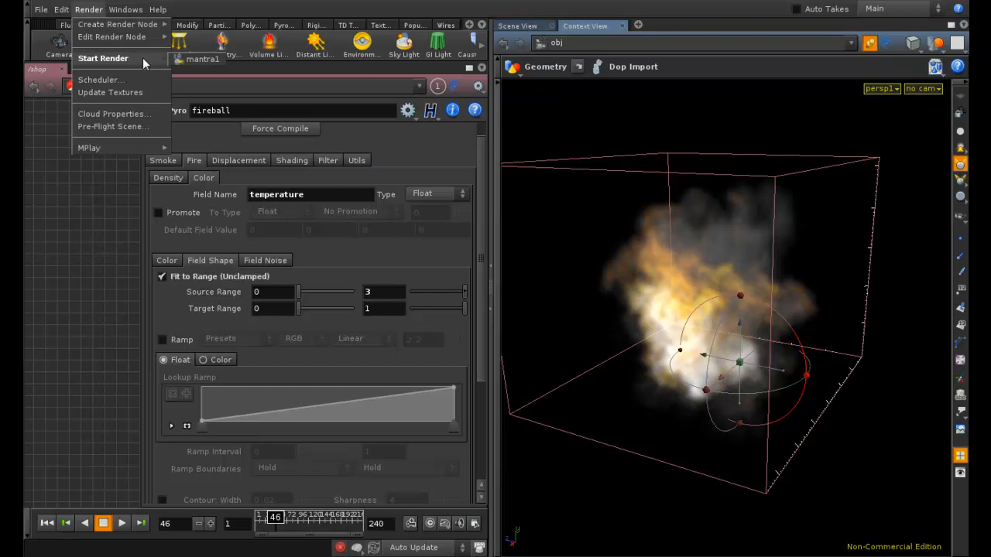
{"action": "left_click", "coordinate": [200, 58]}
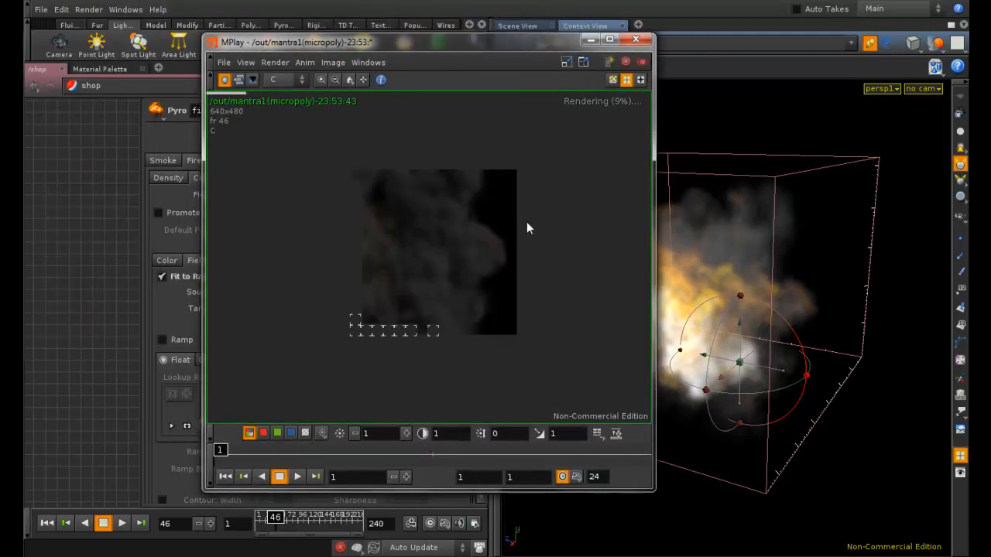
{"action": "left_click", "coordinate": [635, 40]}
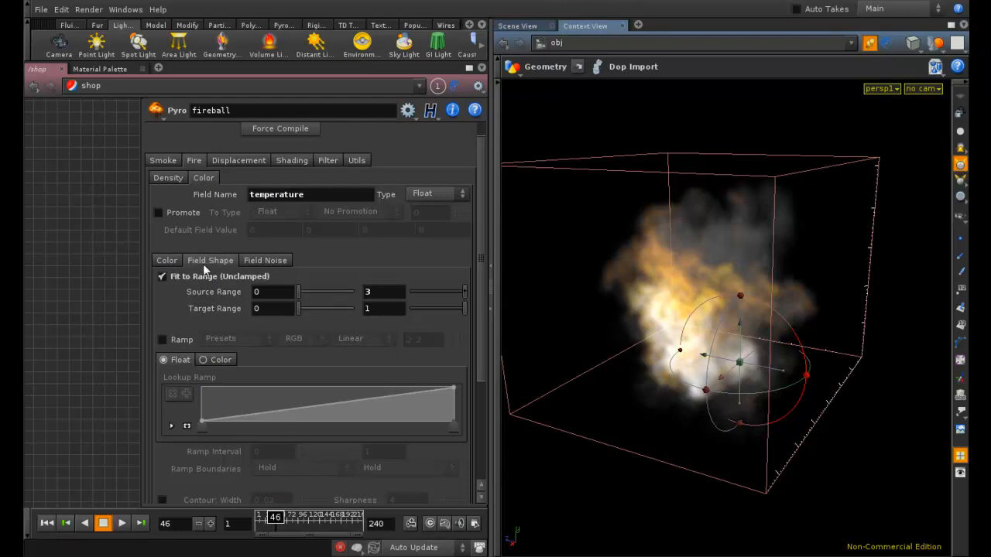
Disable Fit to Range in the smoke color's field shape, and switch its lookup ramp from Float to Color.
{"action": "left_click", "coordinate": [167, 260]}
{"action": "left_click_drag", "start_coordinate": [484, 250], "coordinate": [478, 341]}
{"action": "scroll", "coordinate": [251, 208], "scroll_direction": "up", "scroll_amount": 4}
{"action": "left_click", "coordinate": [197, 238]}
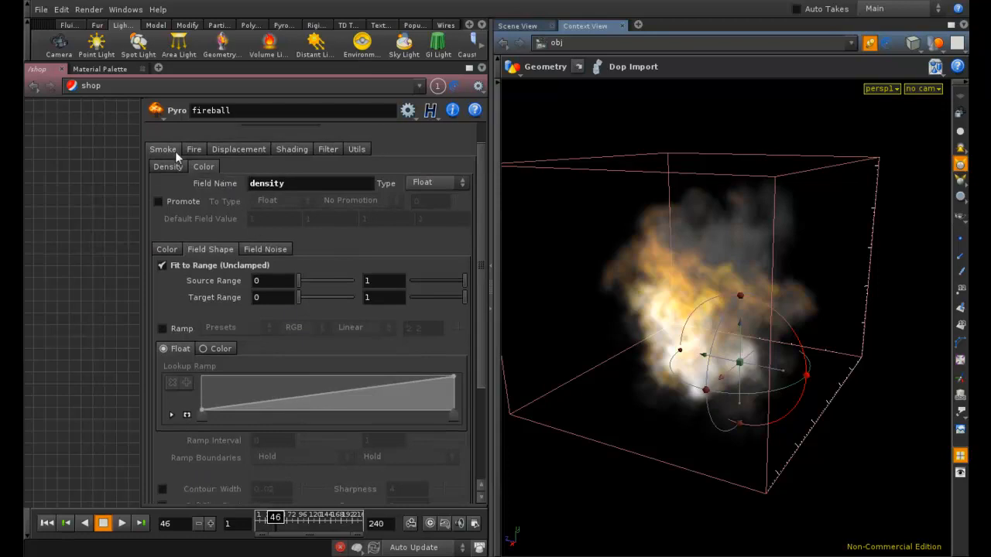
{"action": "left_click", "coordinate": [196, 265]}
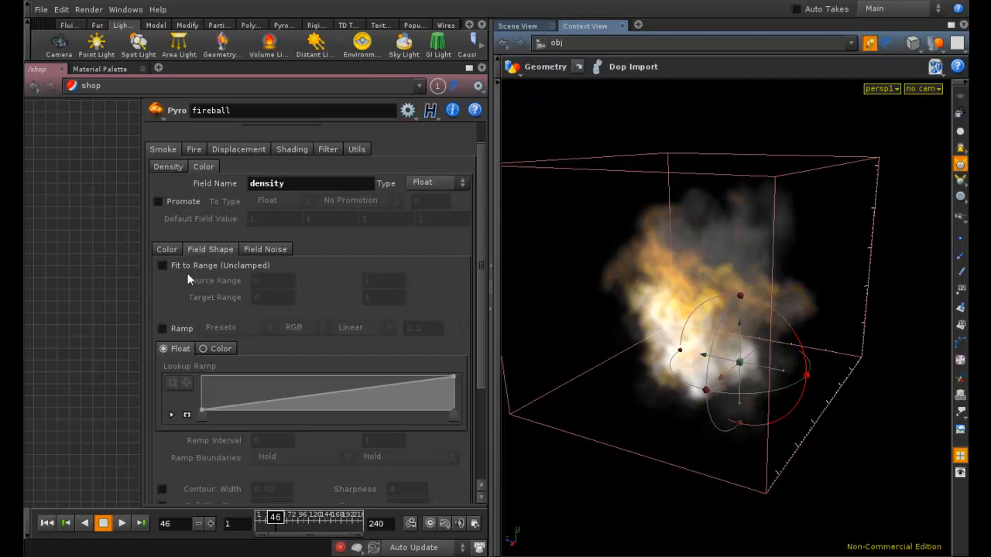
{"action": "left_click", "coordinate": [216, 350]}
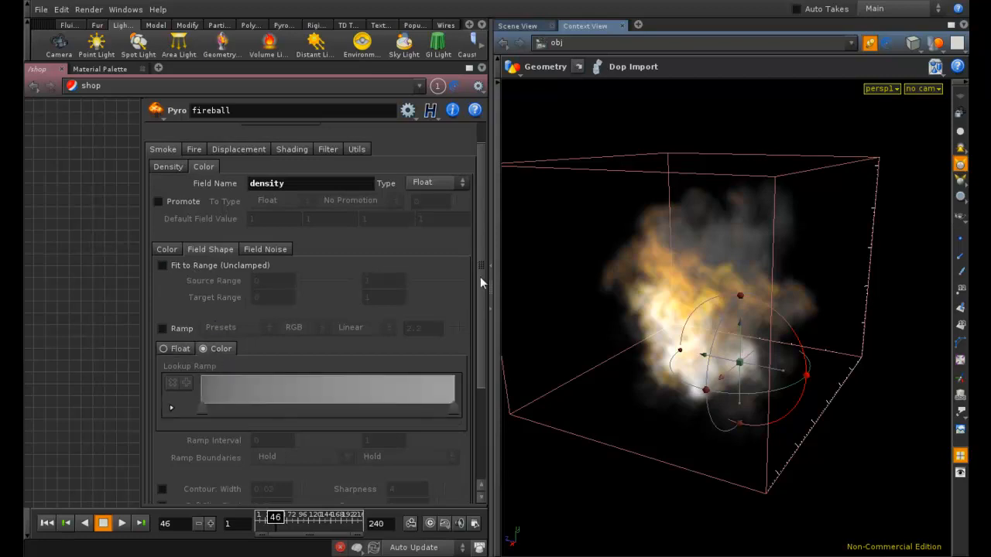
Render frame 46 with mantra1 to check the smoke color without range fitting, and dismiss the render window.
{"action": "left_click_drag", "start_coordinate": [478, 267], "coordinate": [256, 89]}
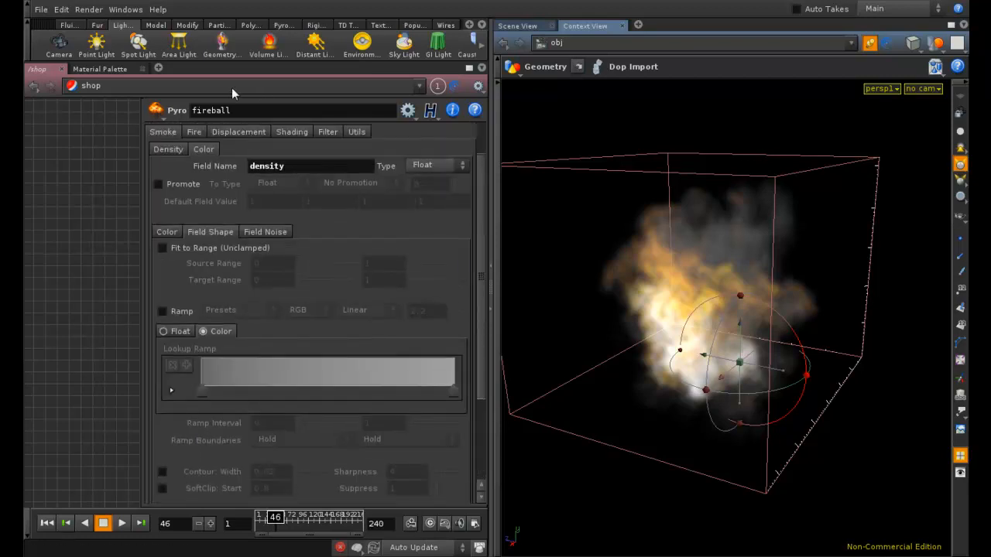
{"action": "left_click", "coordinate": [88, 9]}
{"action": "mouse_move", "coordinate": [108, 58]}
{"action": "left_click", "coordinate": [194, 60]}
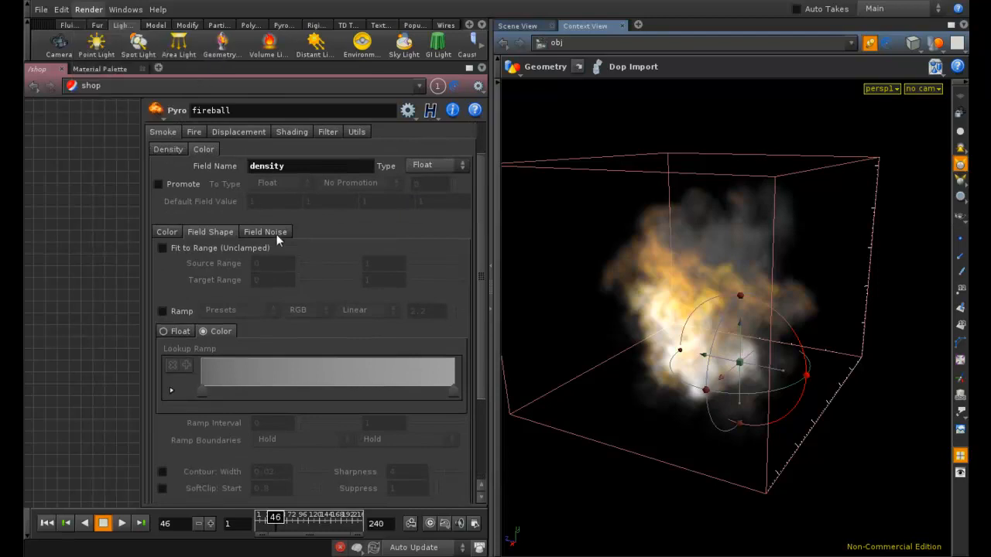
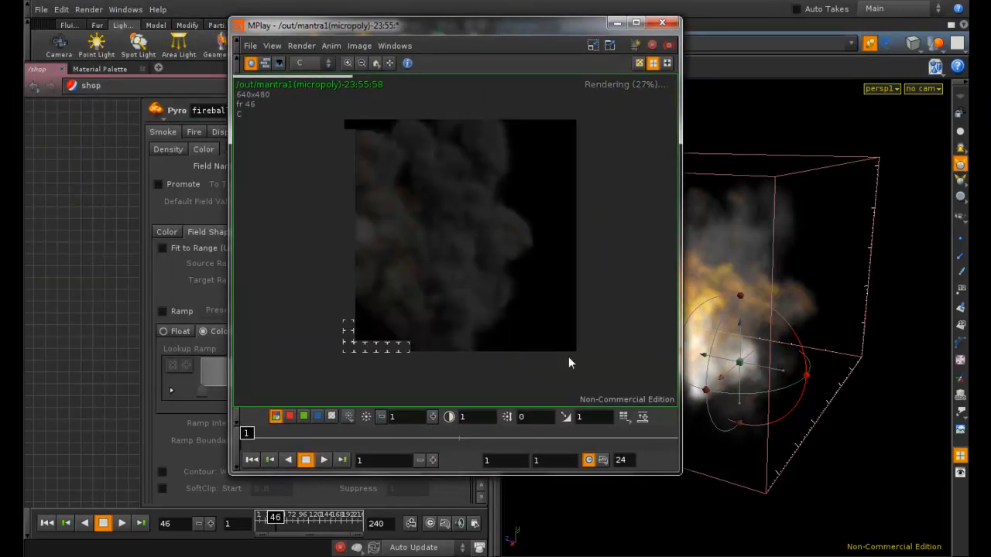
{"action": "left_click", "coordinate": [665, 25]}
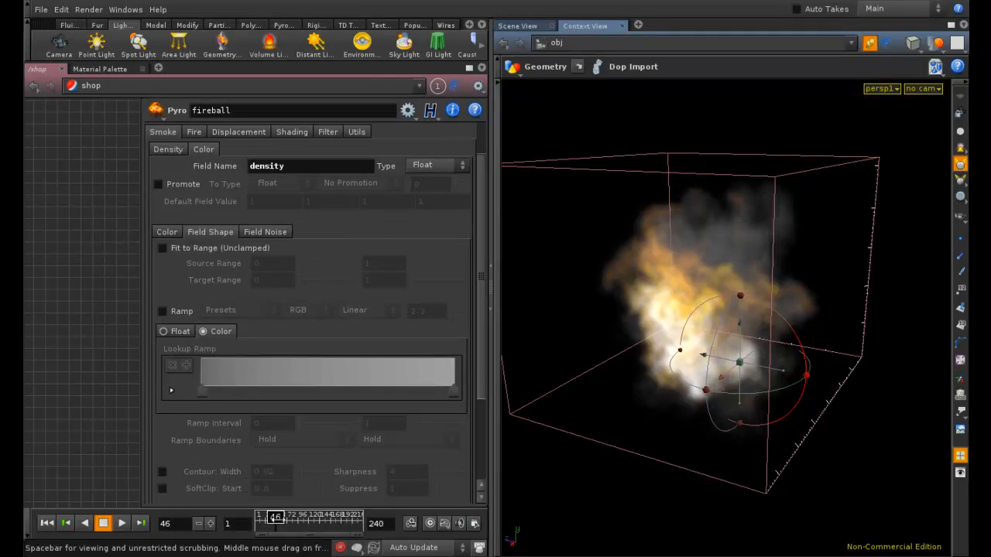
Move the playhead to frame 26 and start a test render of the fireball.
{"action": "left_click_drag", "start_coordinate": [274, 517], "coordinate": [266, 517]}
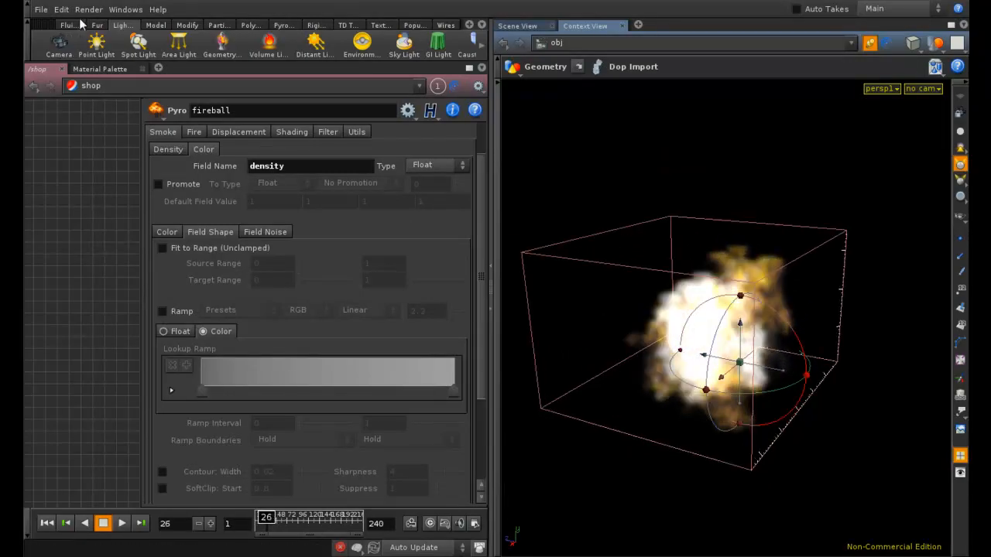
{"action": "left_click", "coordinate": [84, 12]}
{"action": "mouse_move", "coordinate": [102, 58]}
{"action": "left_click", "coordinate": [188, 60]}
Set the upper source range of the fireball shader's fire color temperature field to 4.
{"action": "left_click", "coordinate": [171, 149]}
{"action": "left_click", "coordinate": [191, 130]}
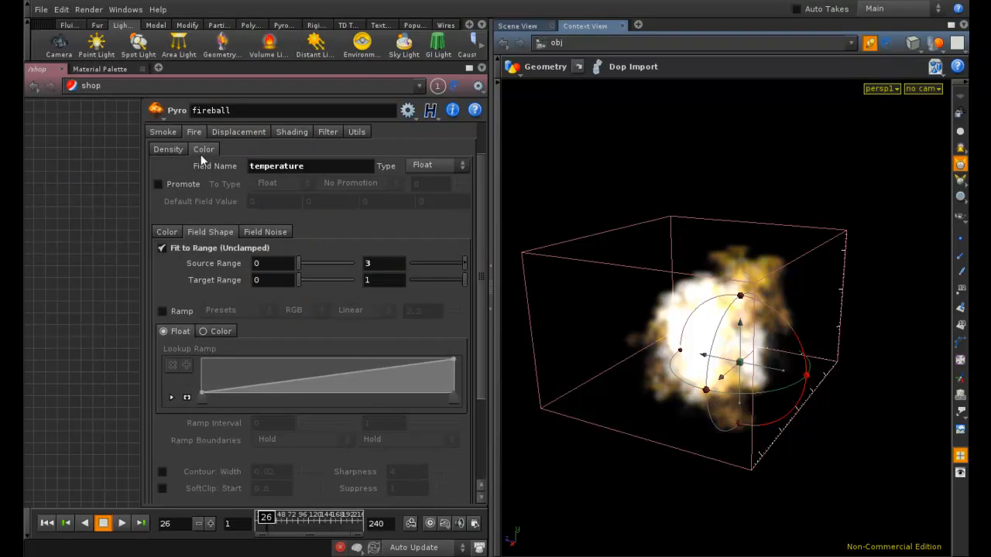
{"action": "left_click_drag", "start_coordinate": [381, 266], "coordinate": [292, 278]}
{"action": "mouse_move", "coordinate": [482, 240]}
{"action": "left_mouse_down"}
{"action": "mouse_move", "coordinate": [483, 286]}
{"action": "mouse_move", "coordinate": [477, 243]}
{"action": "left_mouse_up"}
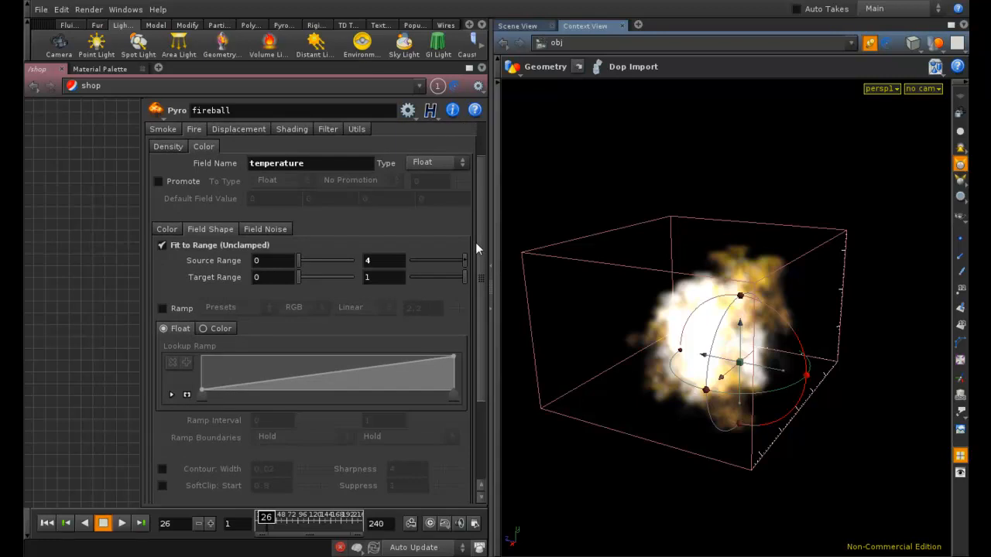
Activate field noise on the fire color temperature field and raise its frequency to 3.3 in all components.
{"action": "left_click", "coordinate": [256, 229]}
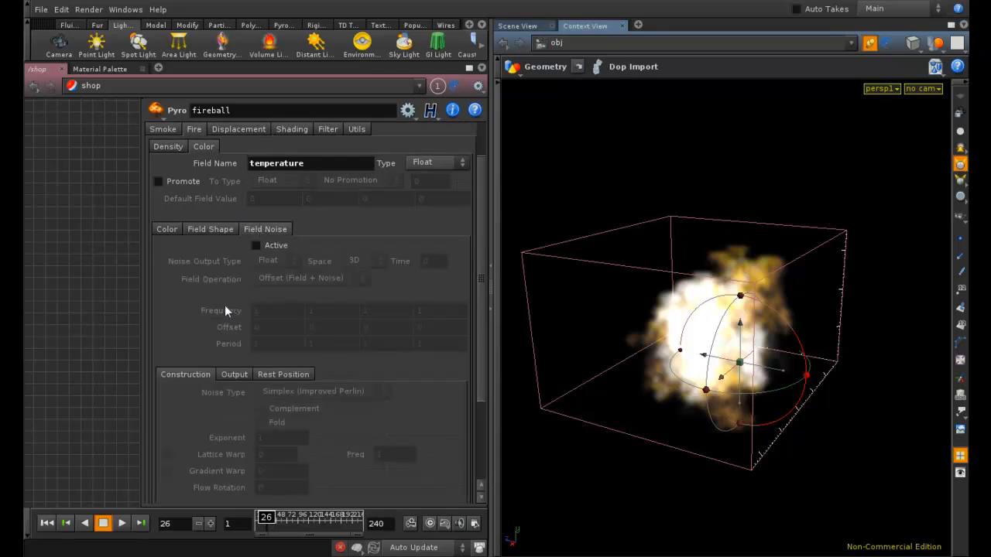
{"action": "left_click", "coordinate": [256, 245]}
{"action": "middle_click_drag", "start_coordinate": [209, 311], "coordinate": [360, 296]}
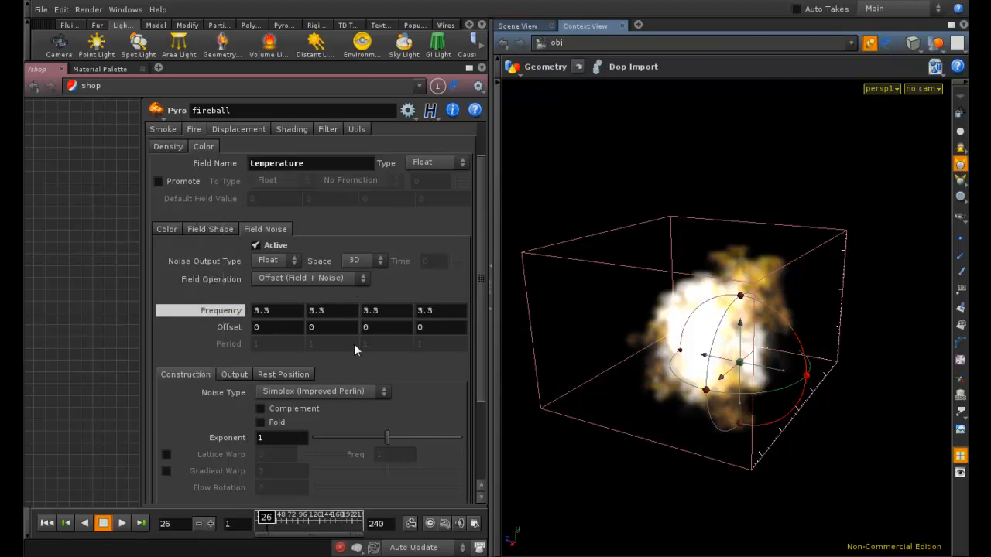
Render frame 26 to check the fire color noise, and close the render window.
{"action": "left_click", "coordinate": [88, 10]}
{"action": "mouse_move", "coordinate": [101, 58]}
{"action": "left_click", "coordinate": [193, 58]}
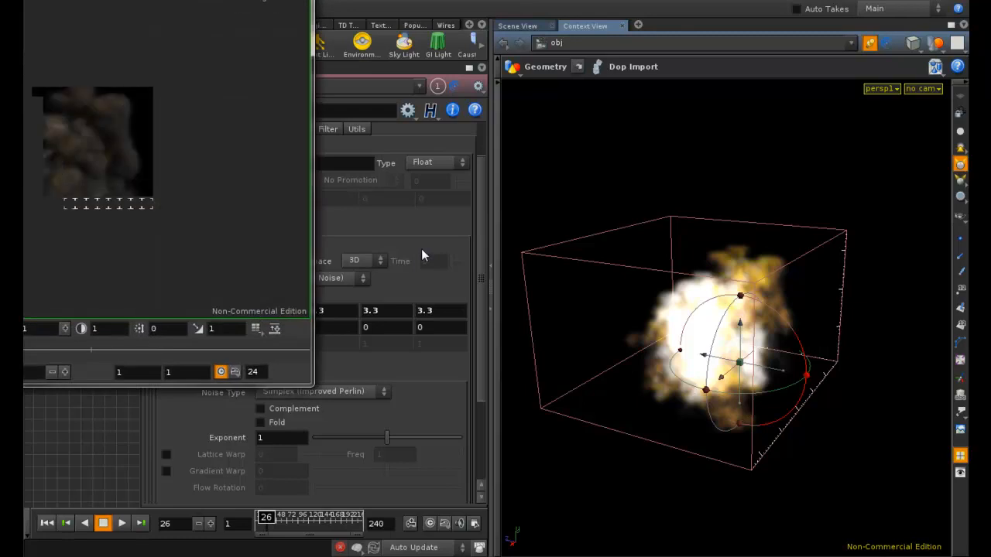
{"action": "left_click_drag", "start_coordinate": [157, 0], "coordinate": [330, 6]}
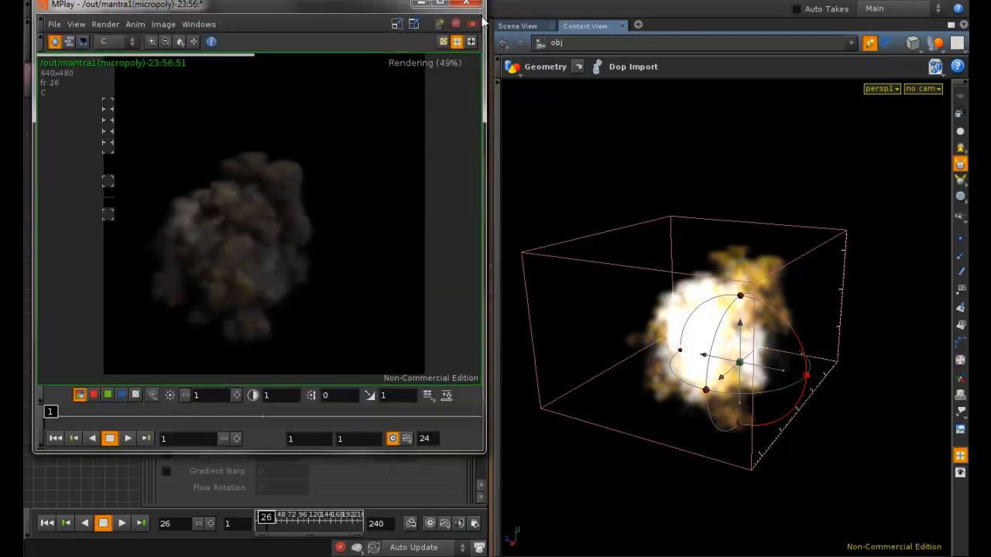
{"action": "left_click", "coordinate": [478, 5]}
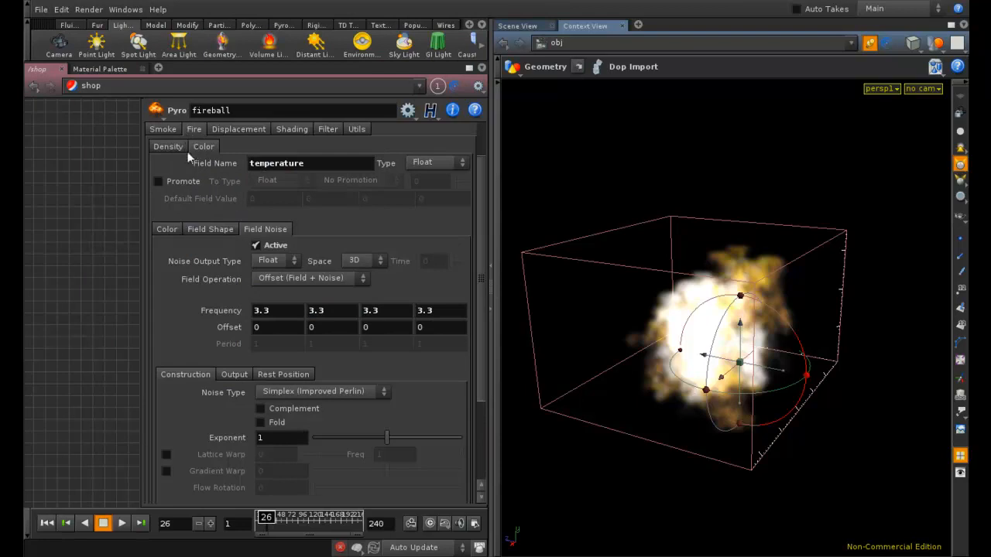
{"action": "left_click", "coordinate": [176, 230]}
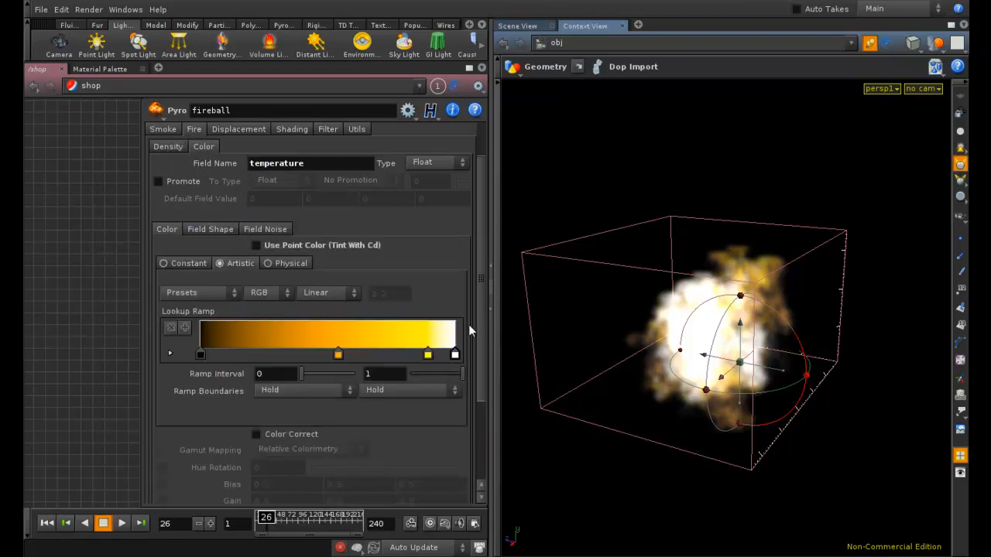
{"action": "left_click_drag", "start_coordinate": [477, 308], "coordinate": [475, 282]}
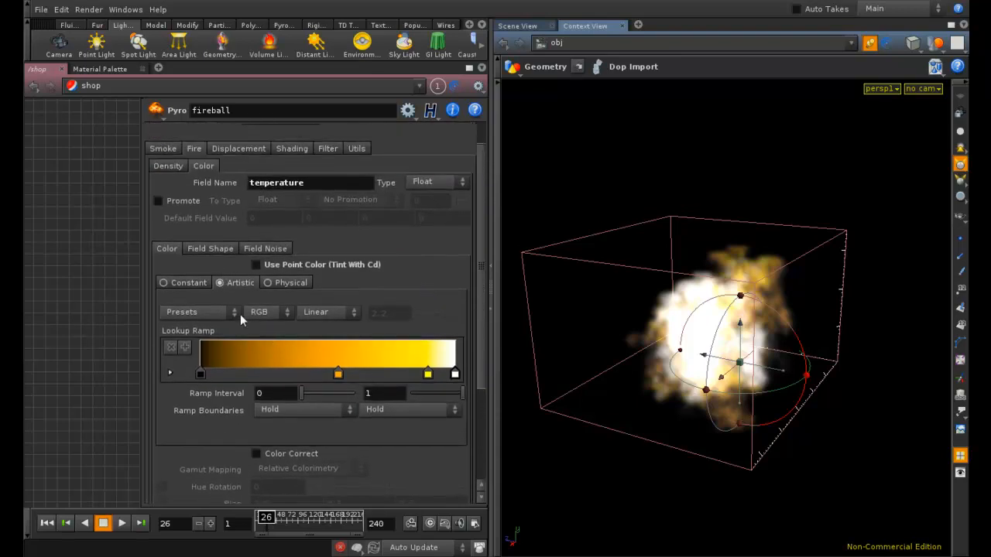
{"action": "left_click", "coordinate": [209, 249]}
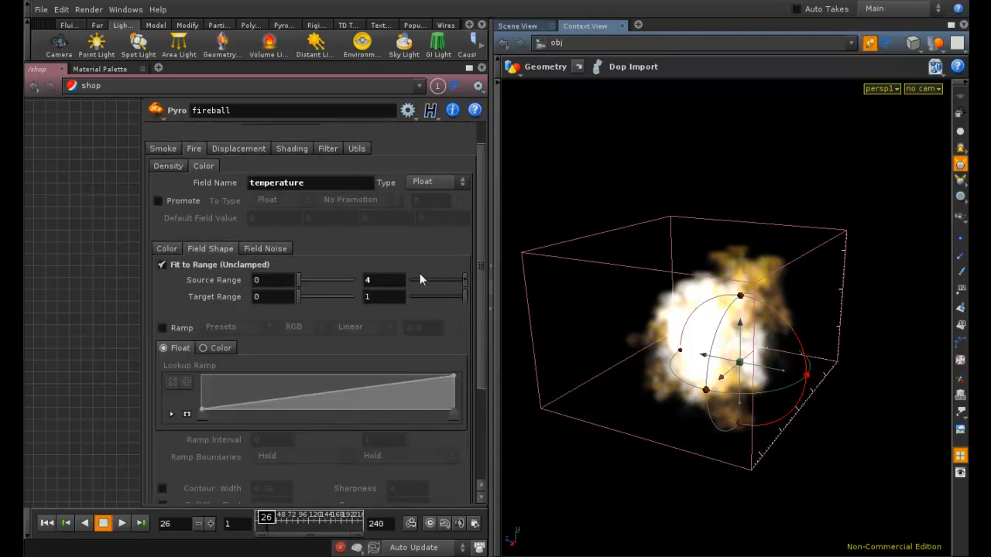
{"action": "left_click_drag", "start_coordinate": [485, 273], "coordinate": [468, 303]}
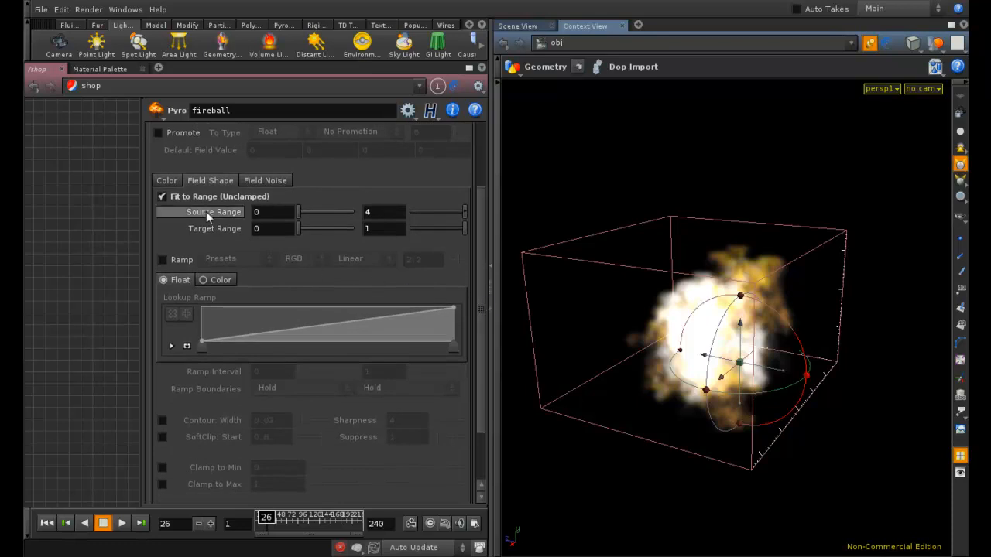
{"action": "left_click_drag", "start_coordinate": [484, 219], "coordinate": [480, 151]}
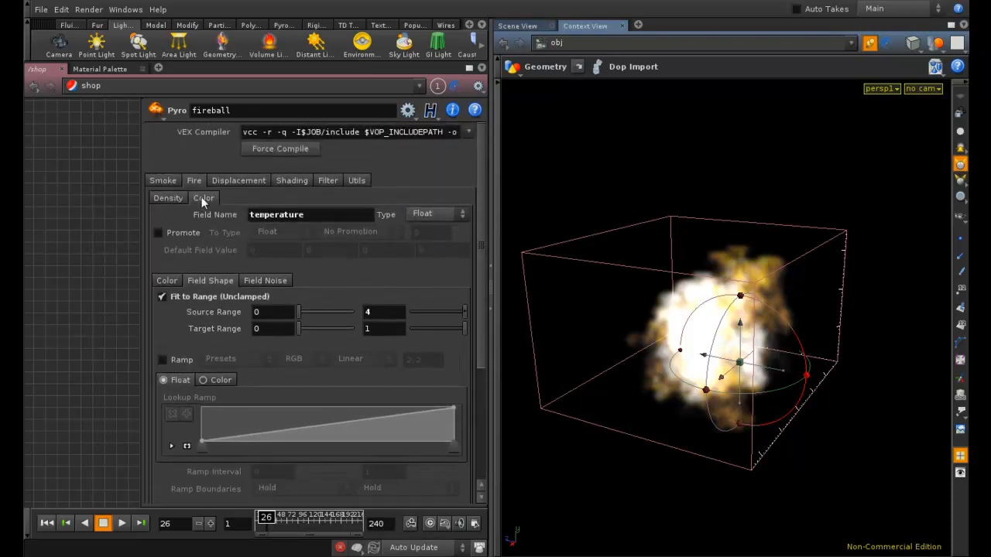
Set the upper source range of the fireball shader's smoke density field to 5.
{"action": "left_click", "coordinate": [170, 180]}
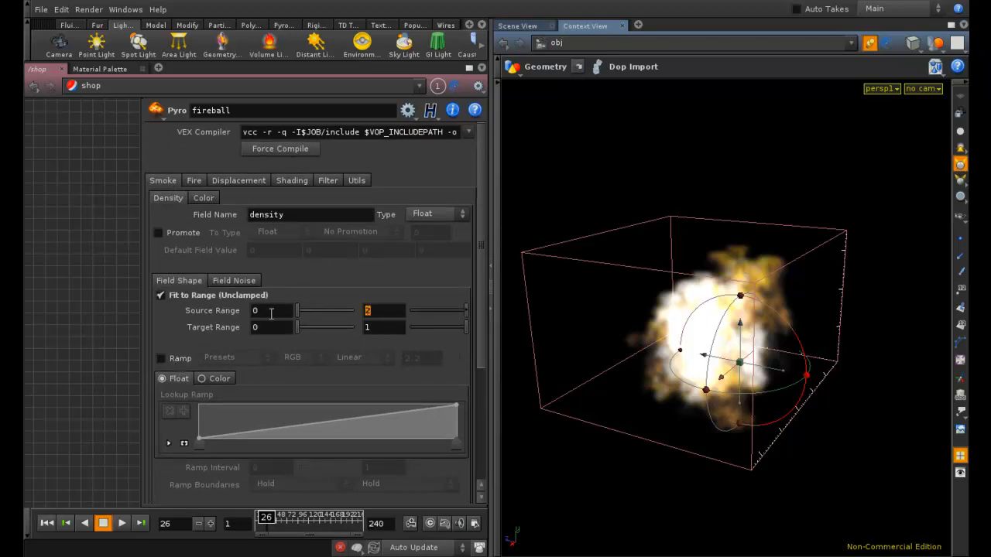
{"action": "left_click_drag", "start_coordinate": [380, 308], "coordinate": [208, 310]}
{"action": "type", "text": "5"}
{"action": "key", "text": "Return"}
{"action": "left_click_drag", "start_coordinate": [480, 251], "coordinate": [469, 289]}
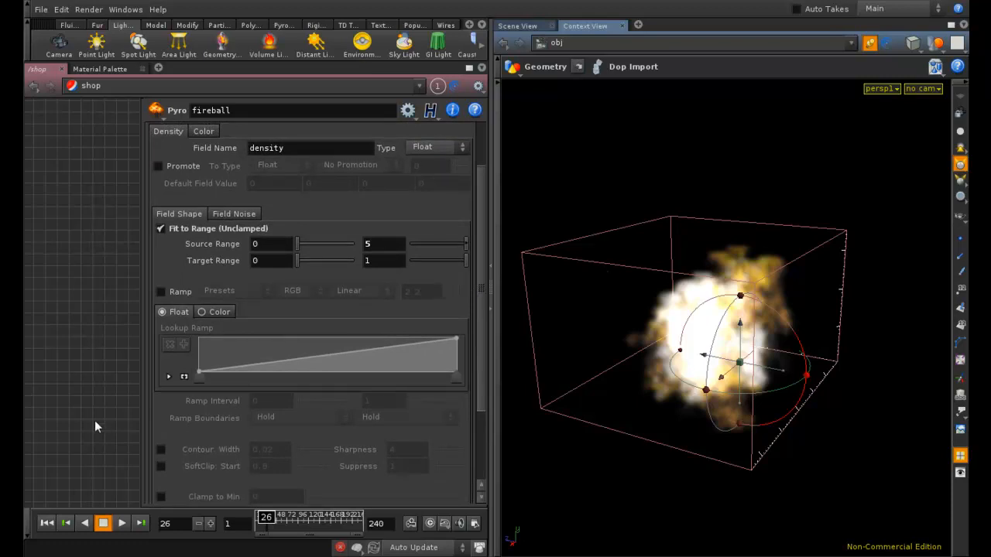
Render the frame to check the changed smoke density range, and close the render window.
{"action": "left_click", "coordinate": [89, 10]}
{"action": "mouse_move", "coordinate": [100, 59]}
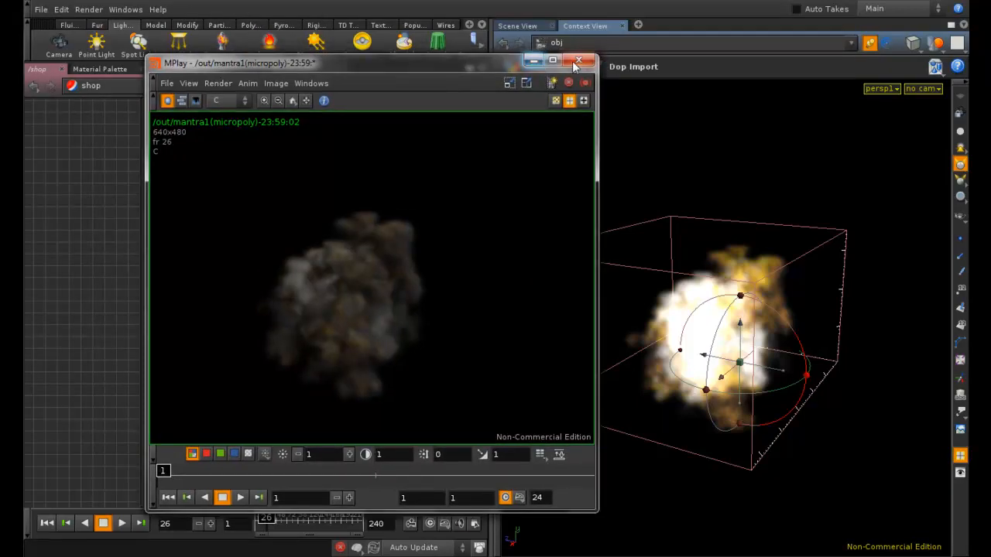
{"action": "left_click", "coordinate": [581, 58]}
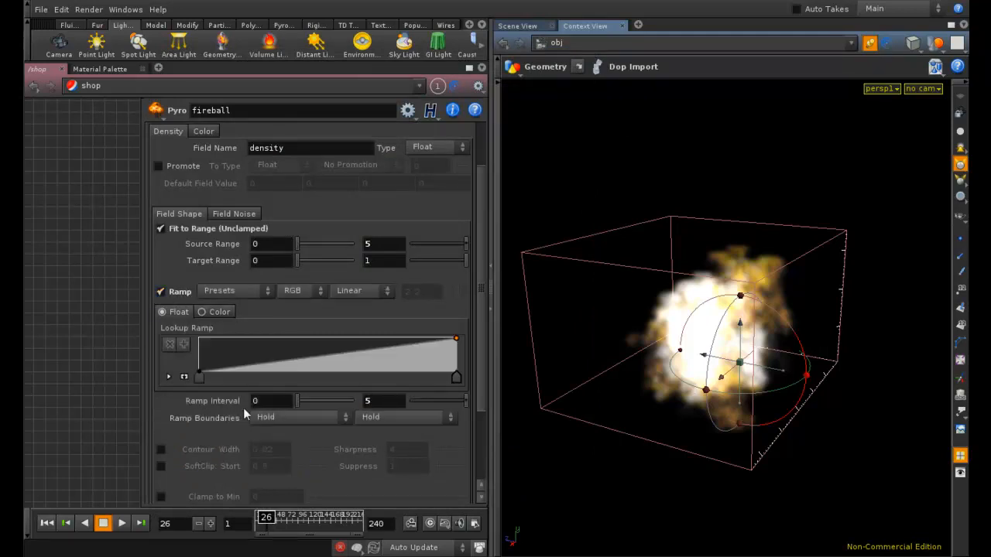
Set the smoke density field's upper source range to 2, test-render the frame and close the render window.
{"action": "left_click_drag", "start_coordinate": [388, 241], "coordinate": [170, 267]}
{"action": "left_click", "coordinate": [86, 9]}
{"action": "left_click", "coordinate": [186, 60]}
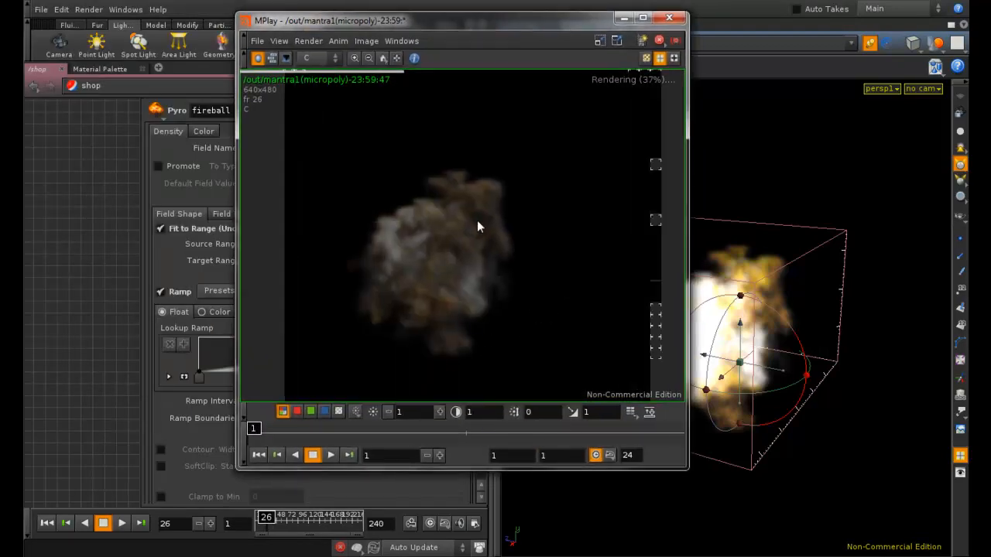
{"action": "left_click", "coordinate": [669, 17]}
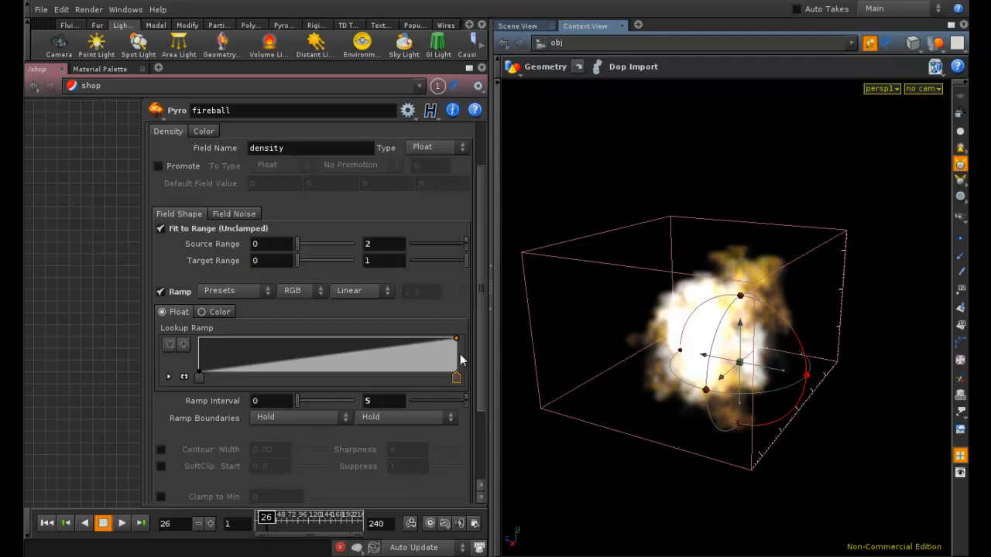
Set the smoke brightness in the fireball shader's shading settings to 0.5.
{"action": "scroll", "coordinate": [485, 372], "scroll_direction": "down", "scroll_amount": 3}
{"action": "scroll", "coordinate": [269, 199], "scroll_direction": "up", "scroll_amount": 4}
{"action": "left_click", "coordinate": [291, 181]}
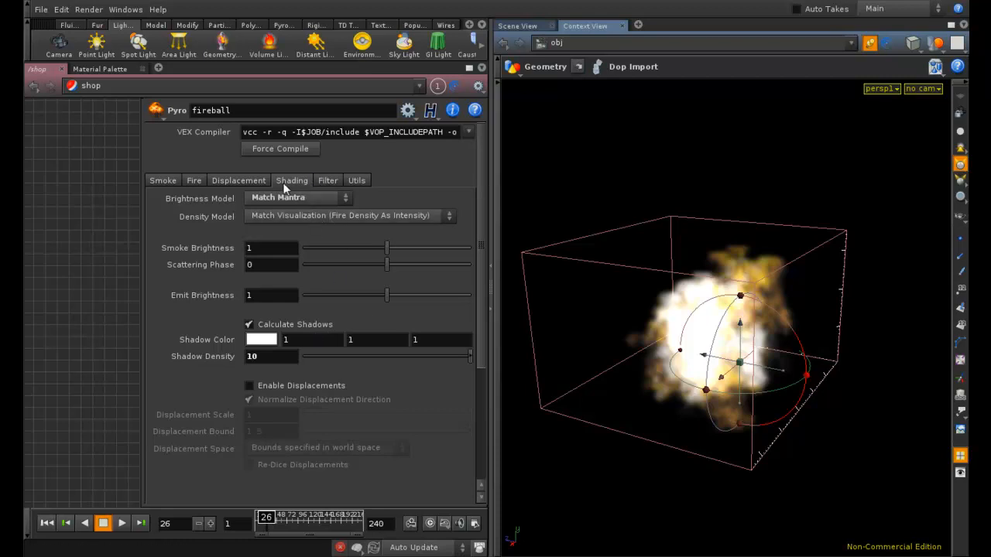
{"action": "left_click", "coordinate": [194, 181]}
{"action": "left_click_drag", "start_coordinate": [482, 168], "coordinate": [476, 193]}
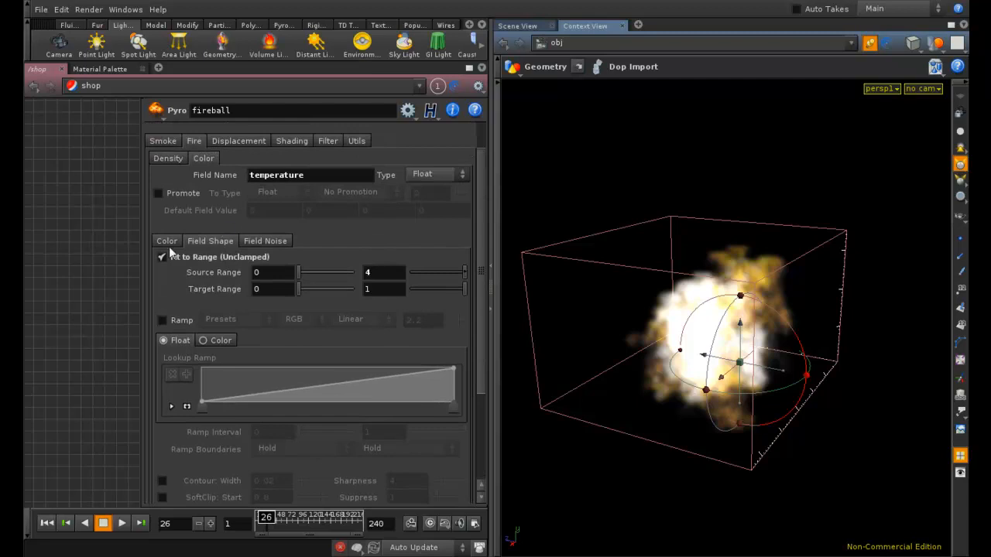
{"action": "left_click", "coordinate": [296, 143]}
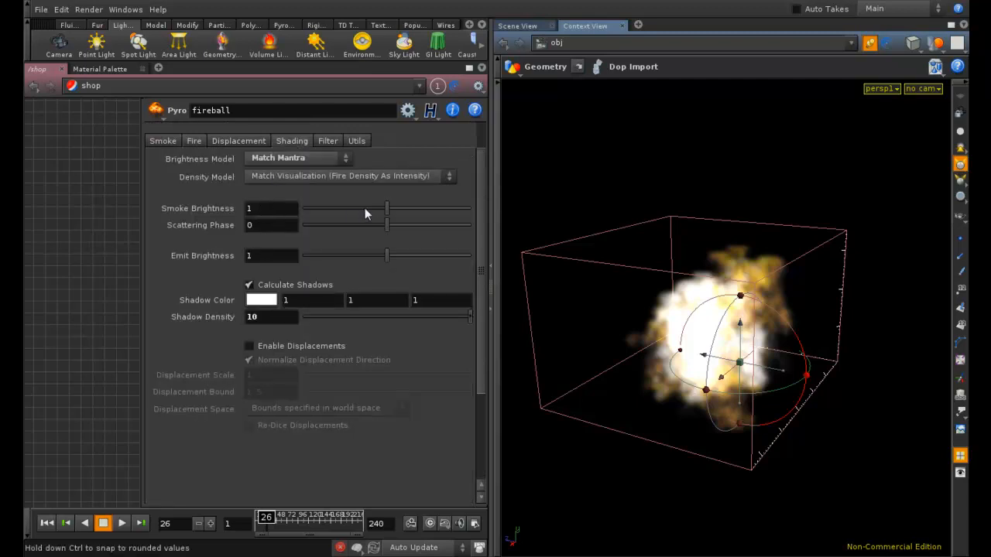
{"action": "type", "text": "0.5"}
{"action": "key", "text": "Return"}
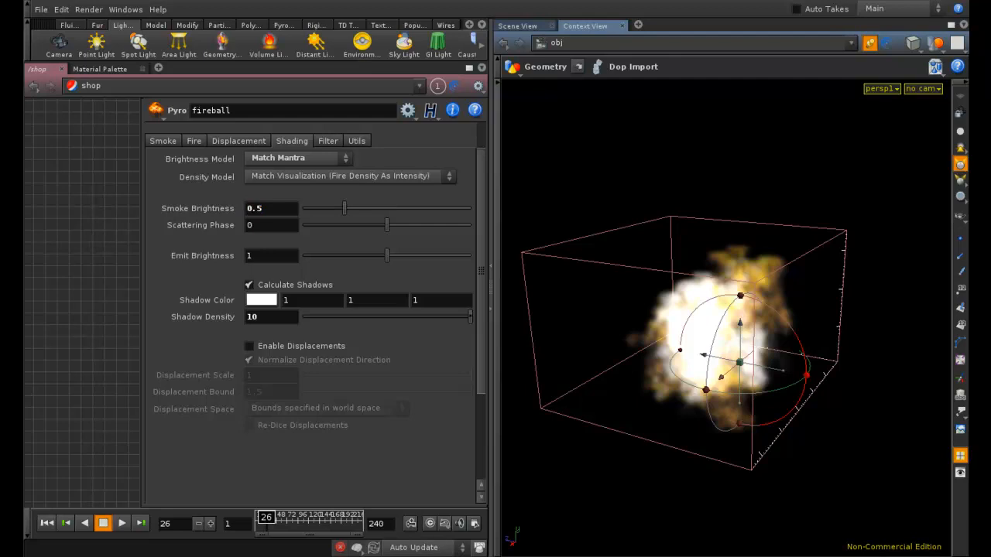
Render the frame to check the reduced smoke brightness, and close the render window.
{"action": "left_click", "coordinate": [88, 10]}
{"action": "left_click", "coordinate": [183, 68]}
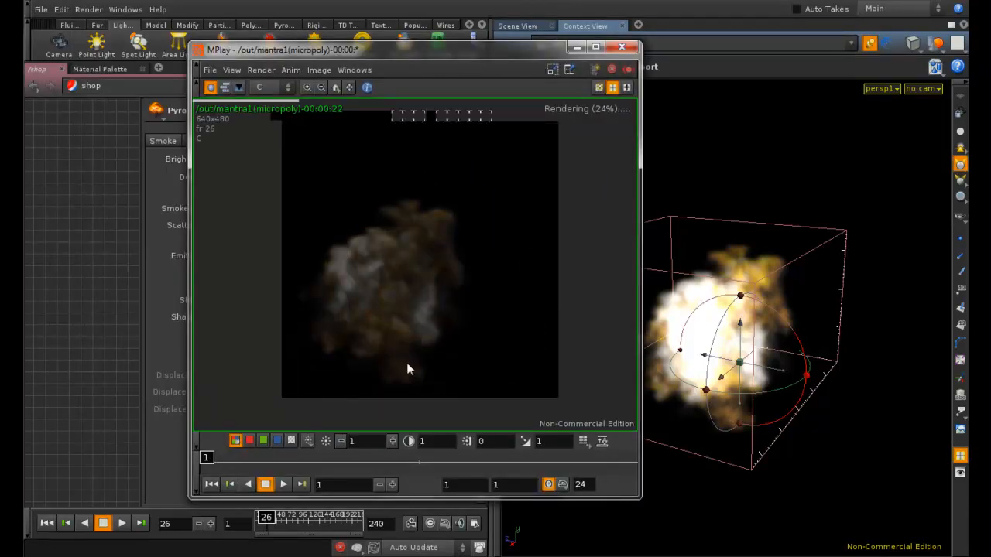
{"action": "left_click", "coordinate": [622, 46]}
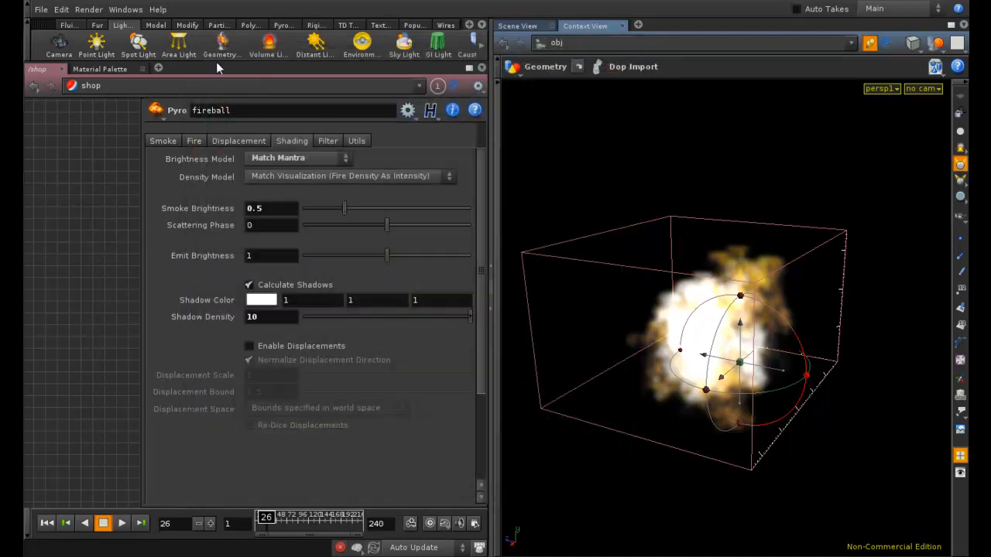
Raise the fire color field noise frequency to 13.1 in all components.
{"action": "left_click", "coordinate": [194, 141]}
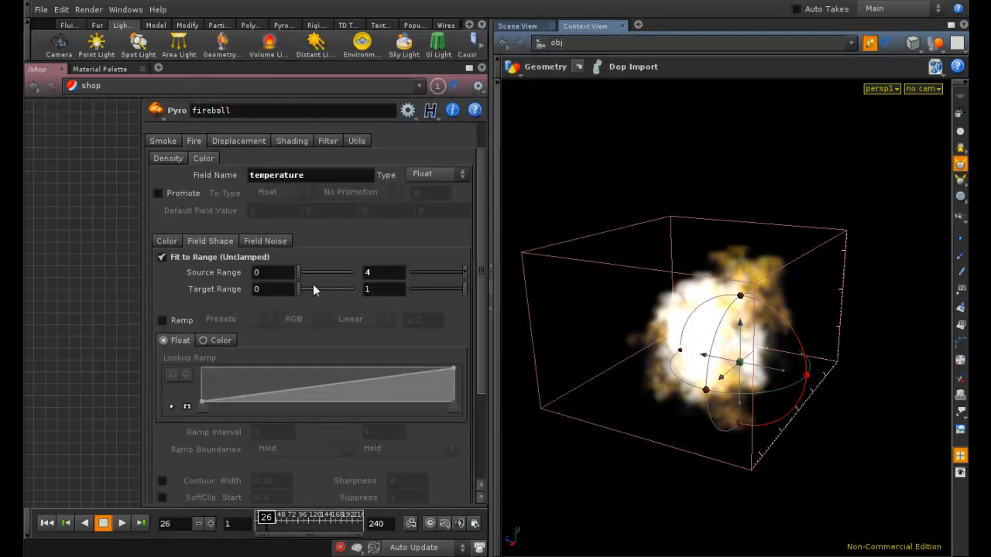
{"action": "left_click", "coordinate": [266, 241]}
{"action": "middle_click_drag", "start_coordinate": [230, 319], "coordinate": [830, 349]}
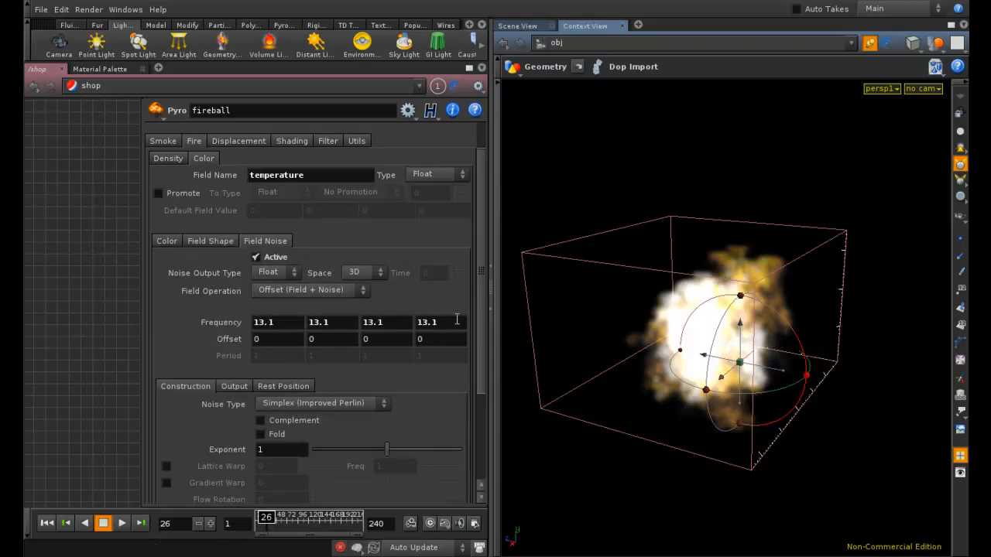
Review the fire color field shape, render the frame to check the higher noise frequency, and close the render window.
{"action": "left_click", "coordinate": [210, 241]}
{"action": "left_click_drag", "start_coordinate": [478, 247], "coordinate": [478, 328]}
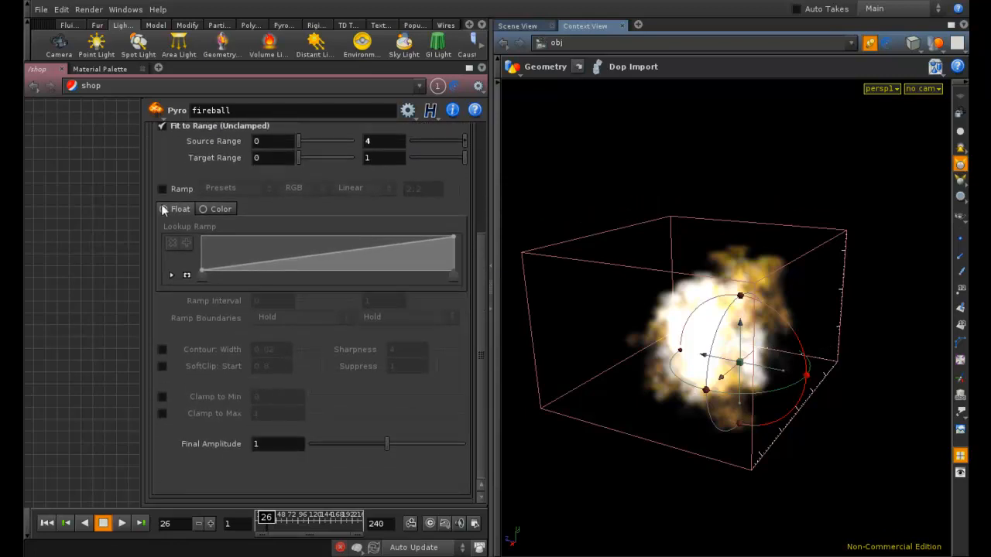
{"action": "left_click", "coordinate": [88, 9]}
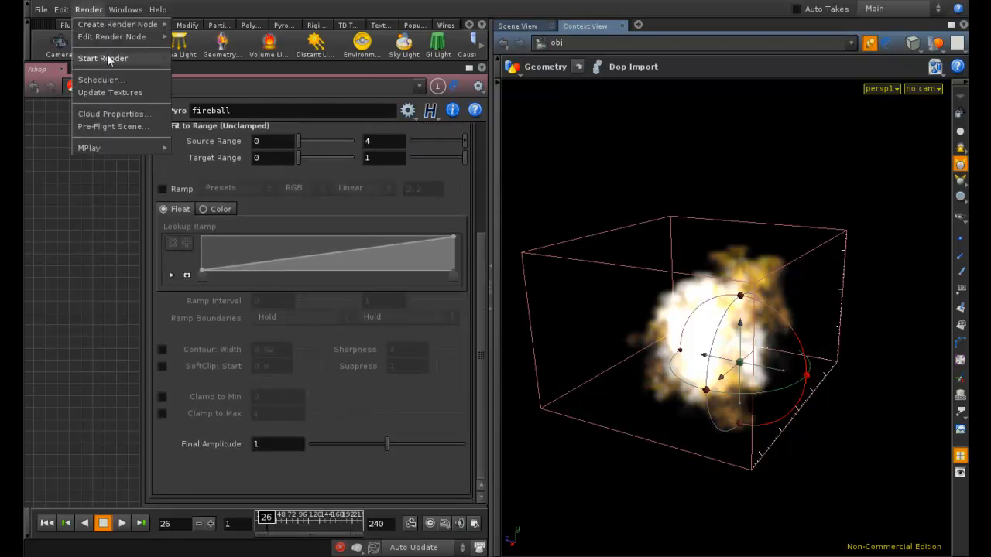
{"action": "left_click", "coordinate": [240, 194]}
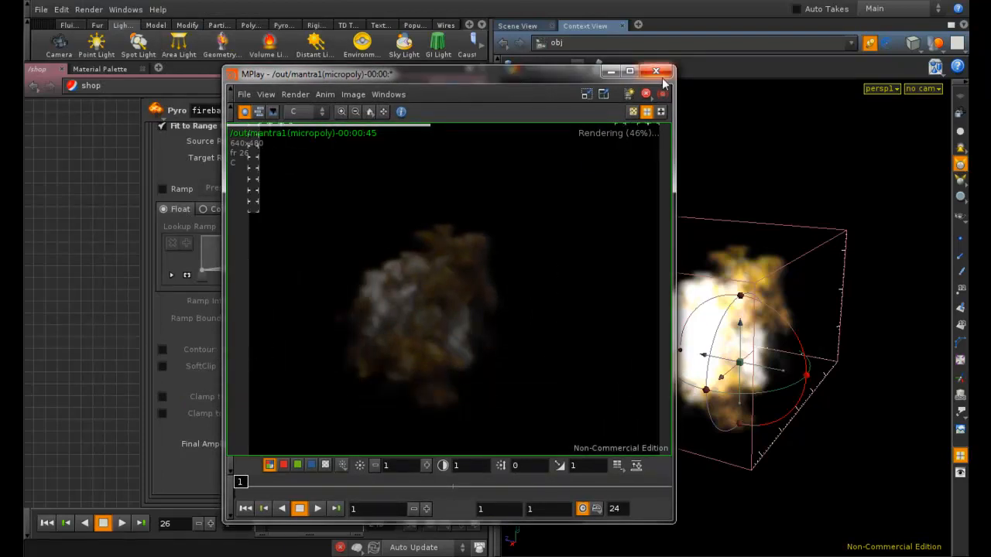
{"action": "left_click", "coordinate": [658, 75]}
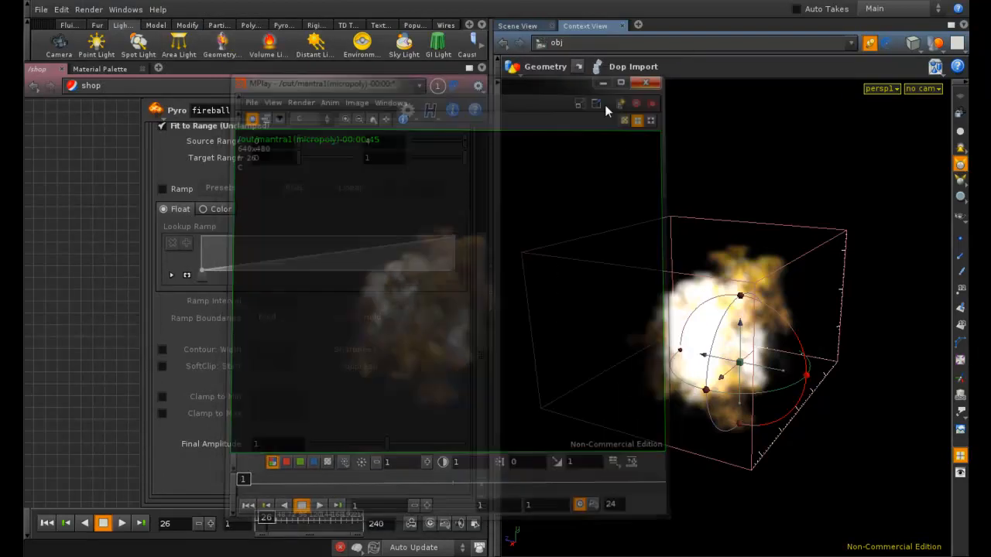
Return to the object level and open the AutoDopNetwork.
{"action": "left_click", "coordinate": [117, 89]}
{"action": "left_click", "coordinate": [146, 137]}
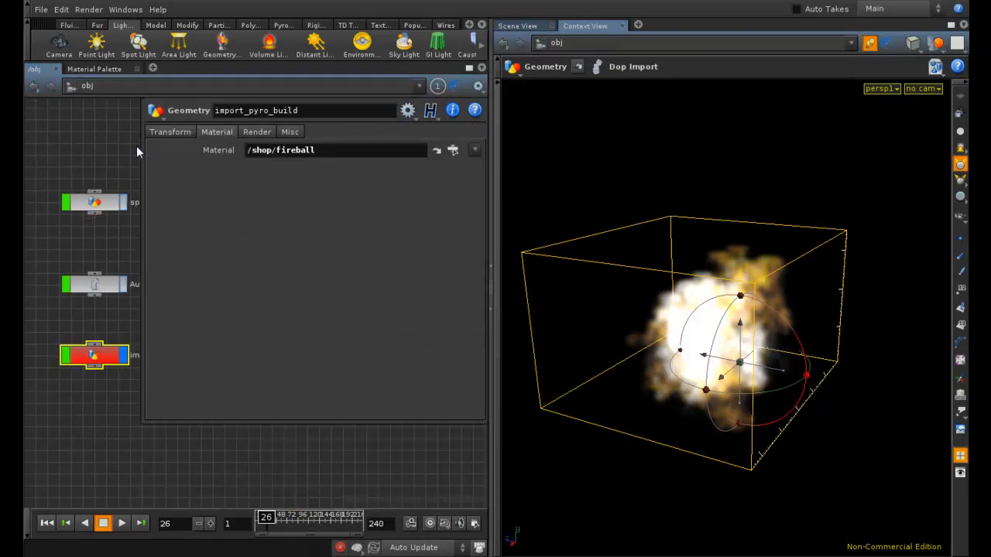
{"action": "middle_click_drag", "start_coordinate": [77, 259], "coordinate": [0, 382]}
{"action": "middle_click_drag", "start_coordinate": [58, 276], "coordinate": [180, 215]}
{"action": "double_click", "coordinate": [75, 360]}
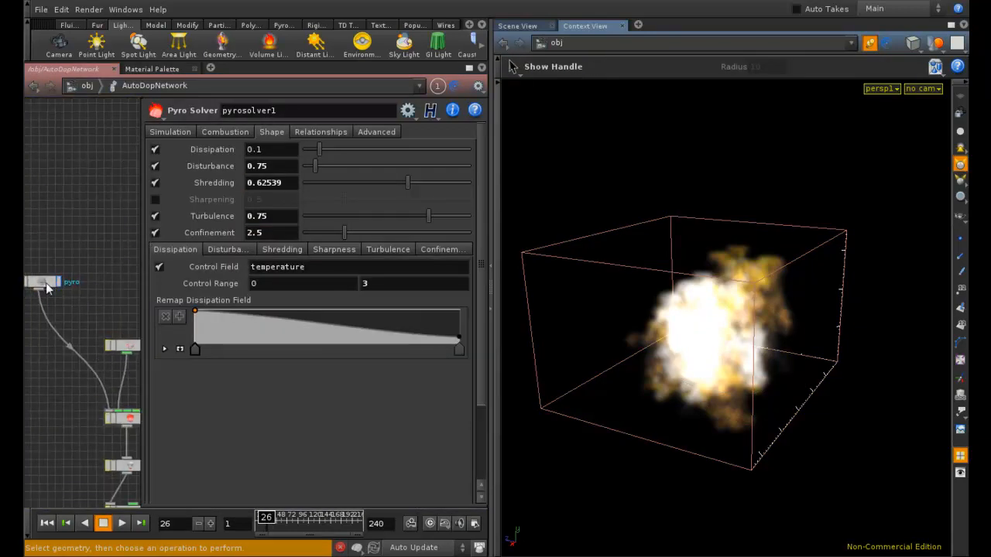
Set the division size of the pyro smoke object to 0.1.
{"action": "left_click", "coordinate": [46, 281]}
{"action": "left_click", "coordinate": [277, 186]}
{"action": "type", "text": "00.1"}
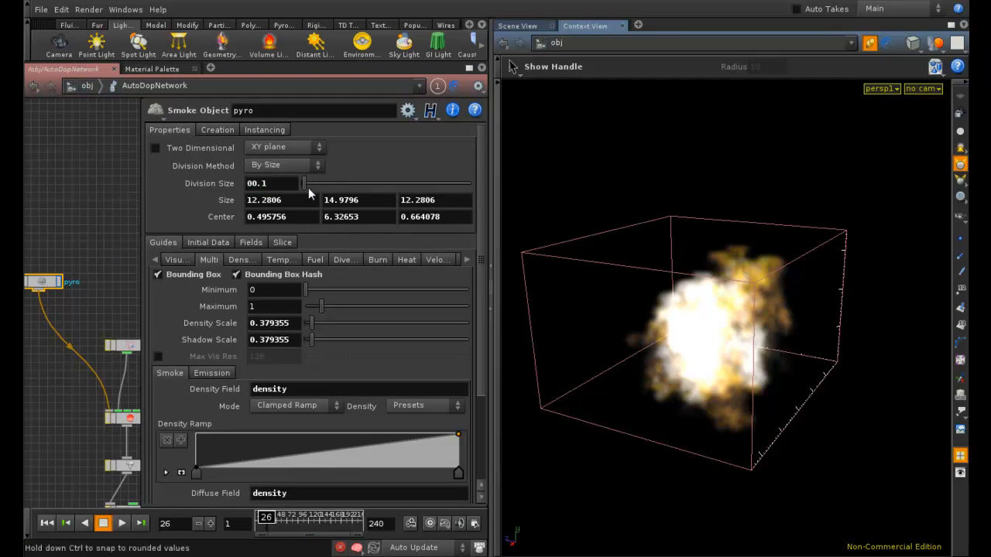
{"action": "left_click", "coordinate": [273, 183]}
{"action": "type", "text": "0."}
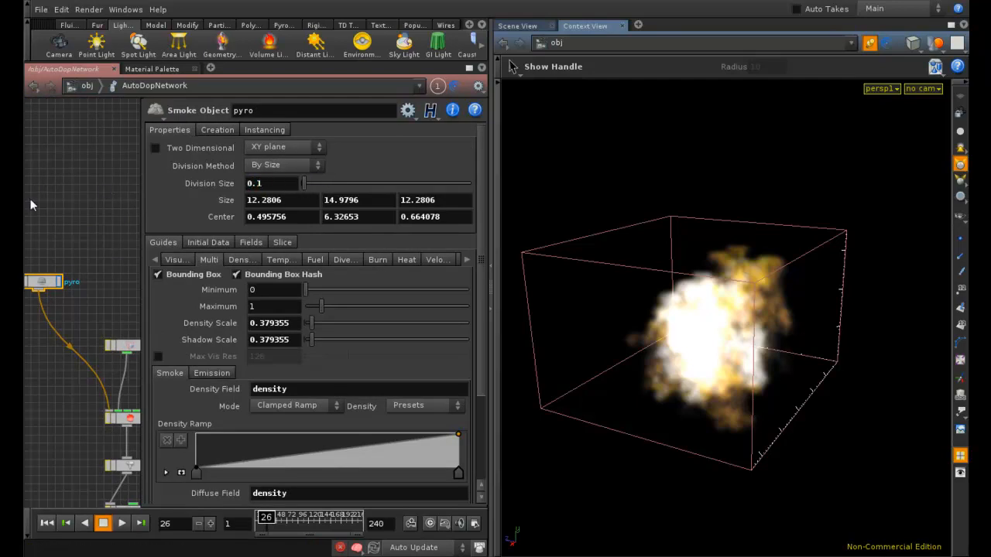
Play the simulation from frame 1 to preview the explosion at the 0.1 division size, stop it and rewind.
{"action": "left_click", "coordinate": [50, 524]}
{"action": "left_click", "coordinate": [118, 523]}
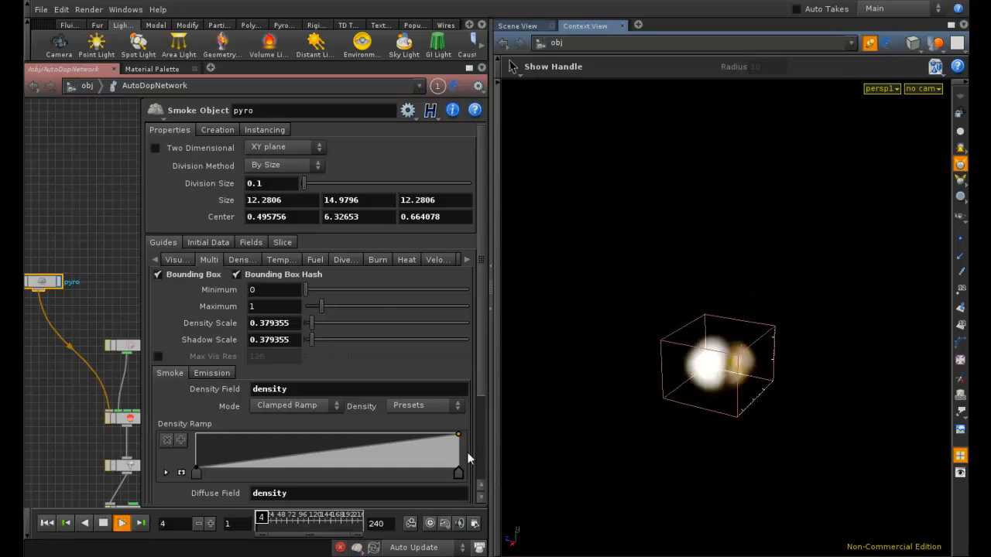
{"action": "left_click", "coordinate": [103, 523]}
{"action": "left_click", "coordinate": [49, 524]}
Set the pyro solver's shape confinement to 1 and play the simulation to test it.
{"action": "left_click", "coordinate": [123, 418]}
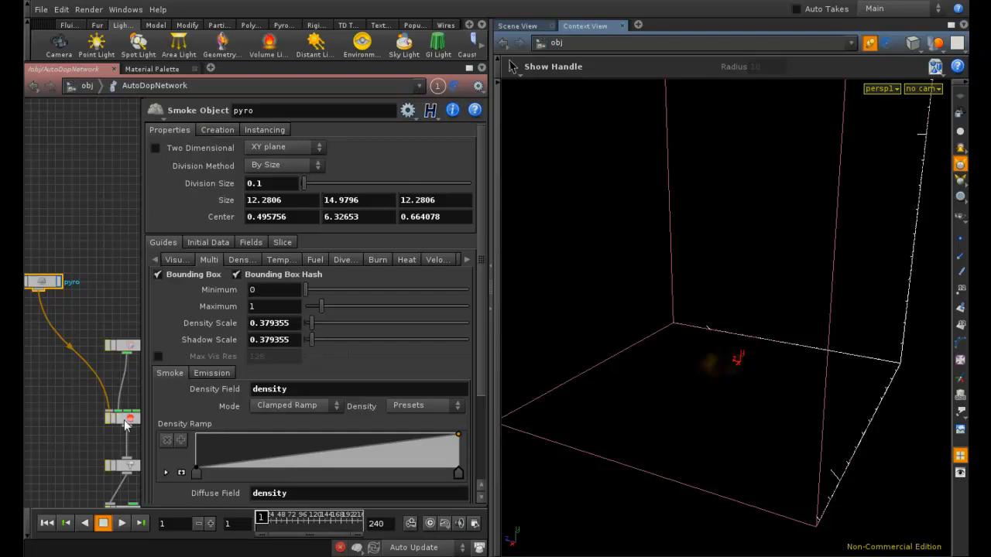
{"action": "double_click", "coordinate": [259, 232]}
{"action": "type", "text": "1"}
{"action": "key", "text": "Return"}
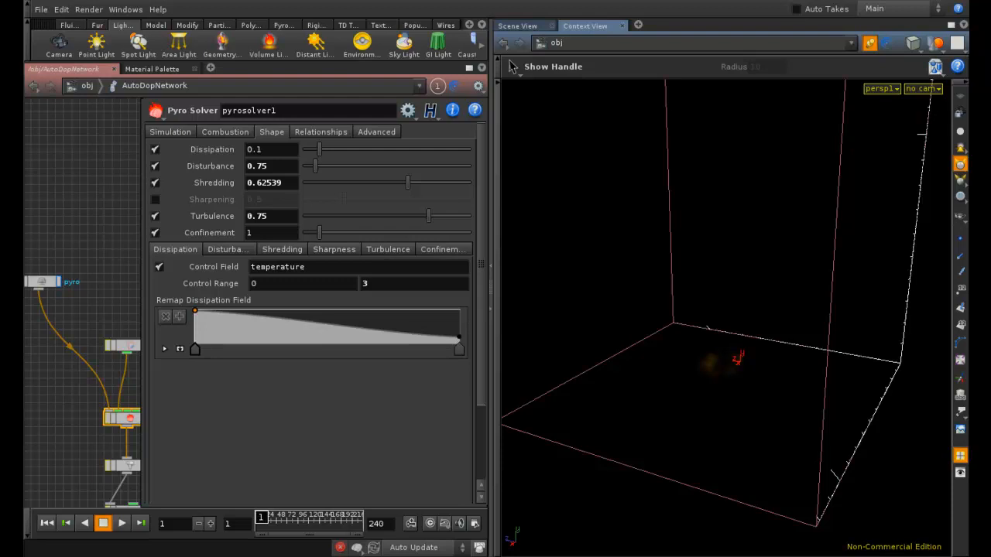
{"action": "left_click", "coordinate": [121, 524]}
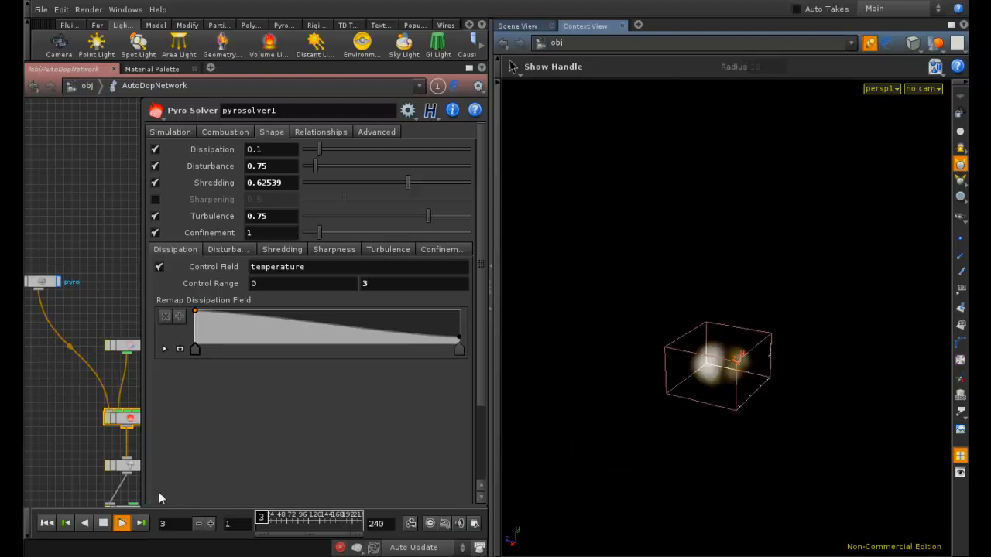
{"action": "left_click", "coordinate": [104, 525]}
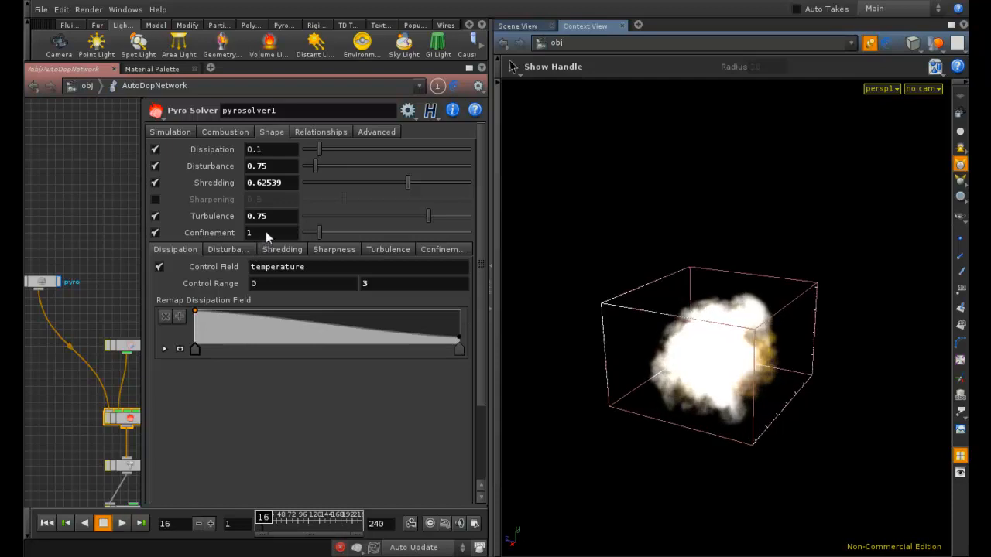
Raise the pyro solver's confinement to 3 and return to the first frame.
{"action": "left_click", "coordinate": [264, 233]}
{"action": "type", "text": "3"}
{"action": "key", "text": "Return"}
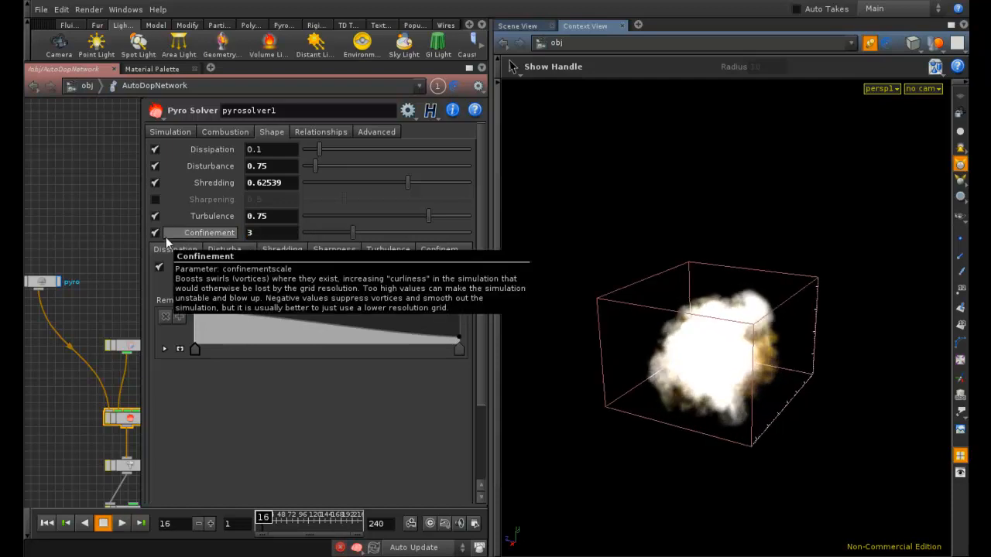
{"action": "left_click", "coordinate": [46, 523]}
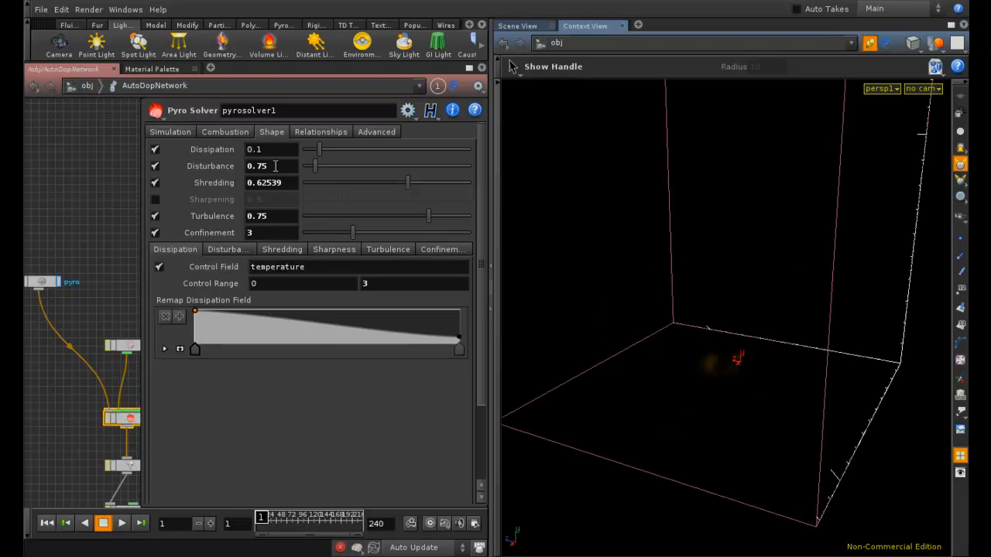
{"action": "left_click", "coordinate": [250, 232]}
Set the pyro solver's buoyancy lift to 4 and play the simulation to check the rising explosion.
{"action": "left_click", "coordinate": [174, 132]}
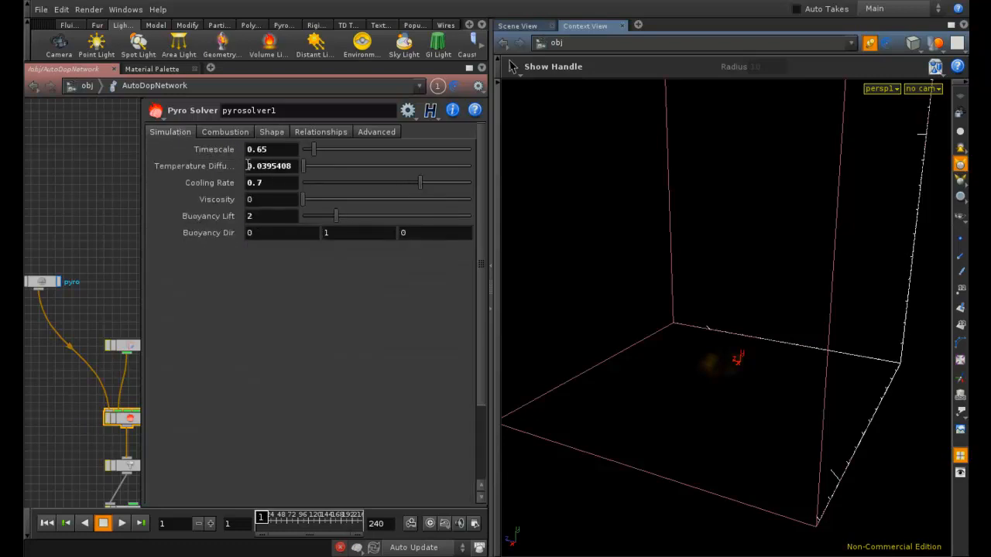
{"action": "left_click", "coordinate": [271, 182]}
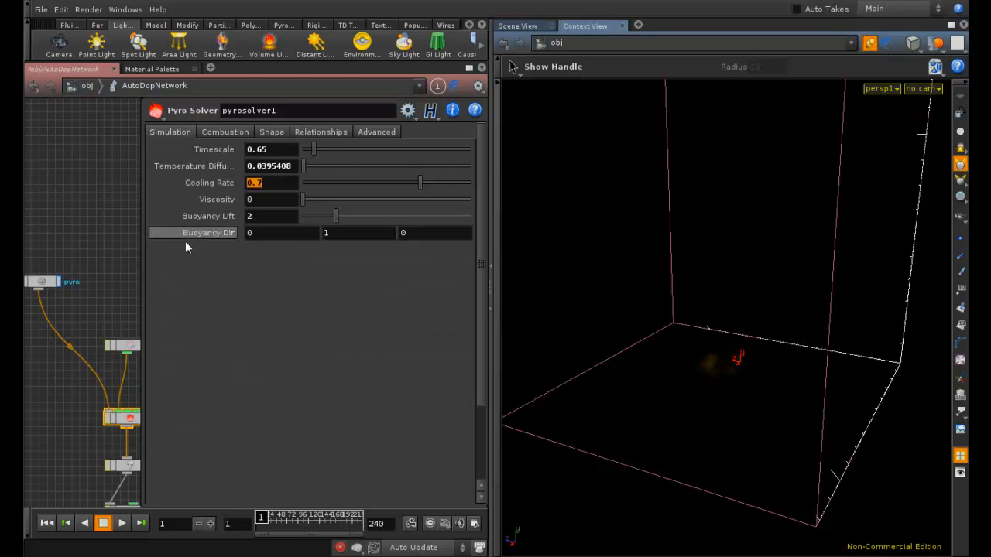
{"action": "left_click", "coordinate": [276, 149]}
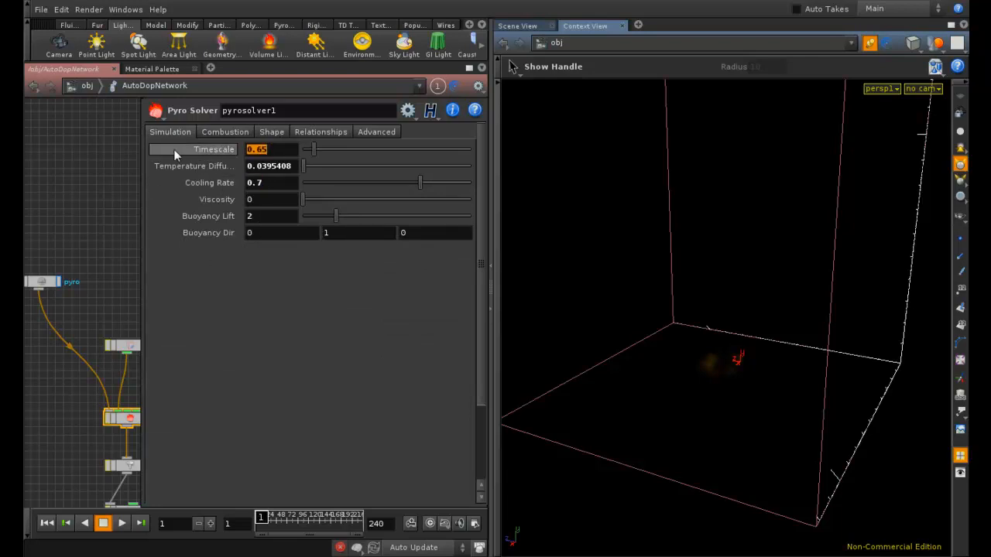
{"action": "left_click", "coordinate": [251, 217]}
{"action": "type", "text": "4"}
{"action": "key", "text": "Return"}
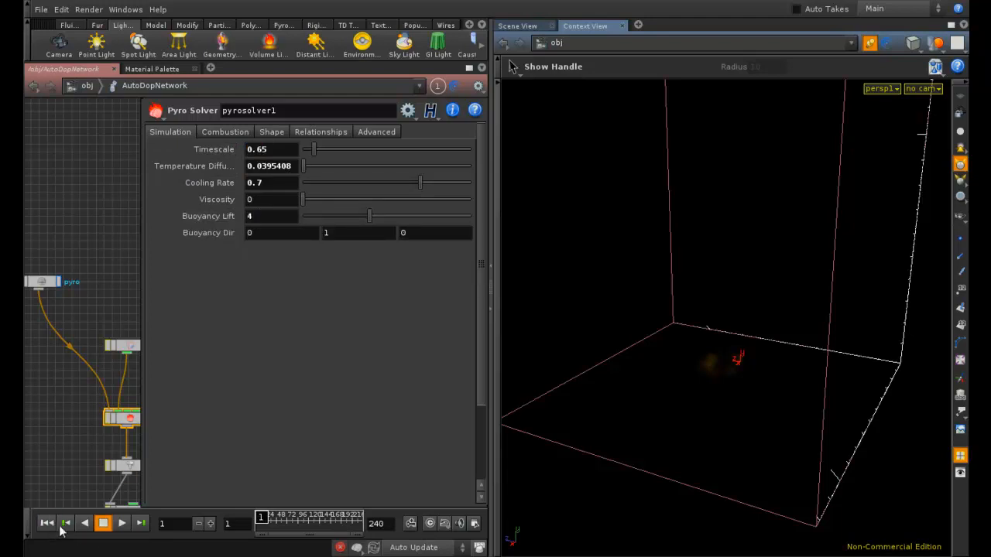
{"action": "left_click", "coordinate": [122, 524]}
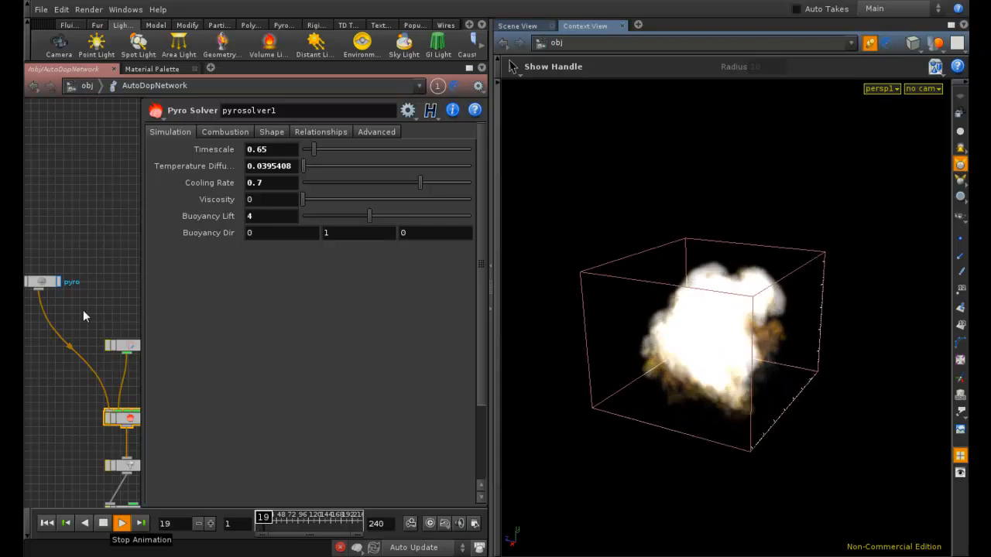
{"action": "left_click", "coordinate": [104, 524]}
Set the pyro smoke object's division size to 0.08 and replay the simulation from frame 1 to about frame 23.
{"action": "left_click", "coordinate": [44, 282]}
{"action": "left_click_drag", "start_coordinate": [256, 183], "coordinate": [346, 190]}
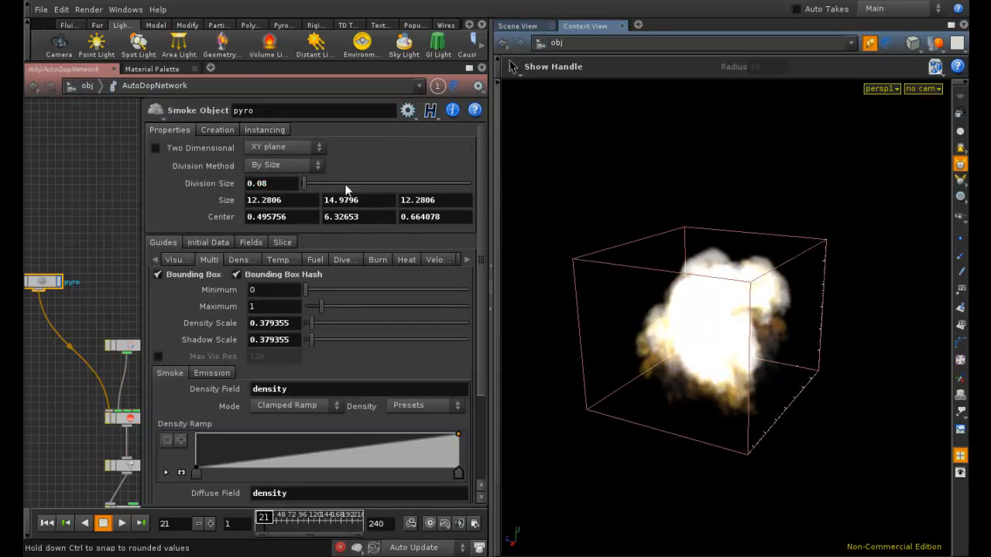
{"action": "left_click", "coordinate": [47, 524]}
{"action": "left_click", "coordinate": [122, 524]}
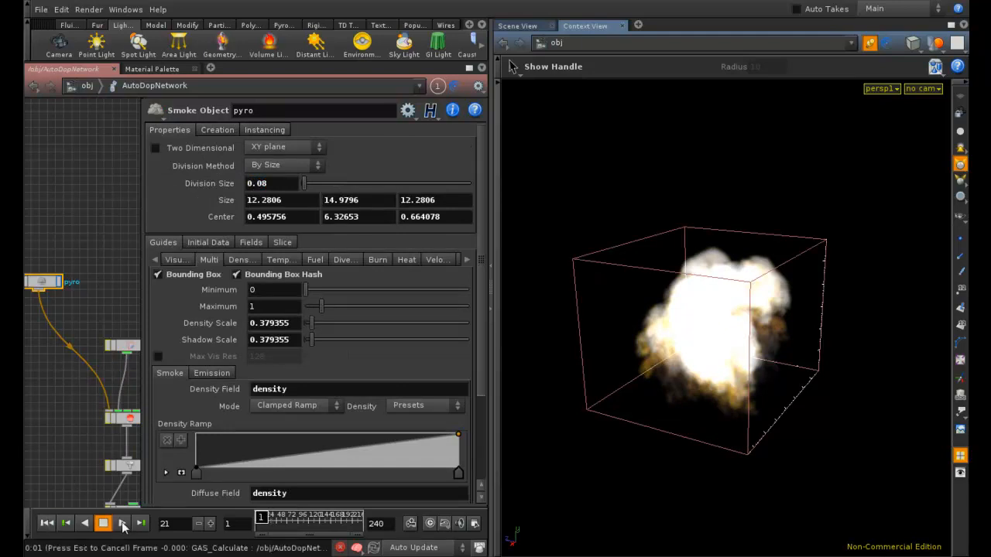
{"action": "left_click", "coordinate": [122, 525]}
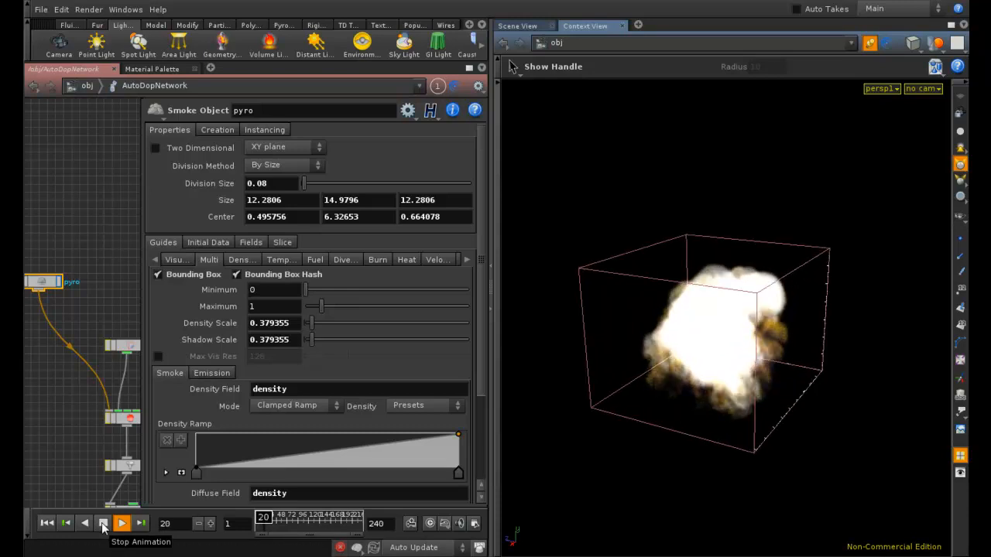
{"action": "left_click", "coordinate": [102, 527]}
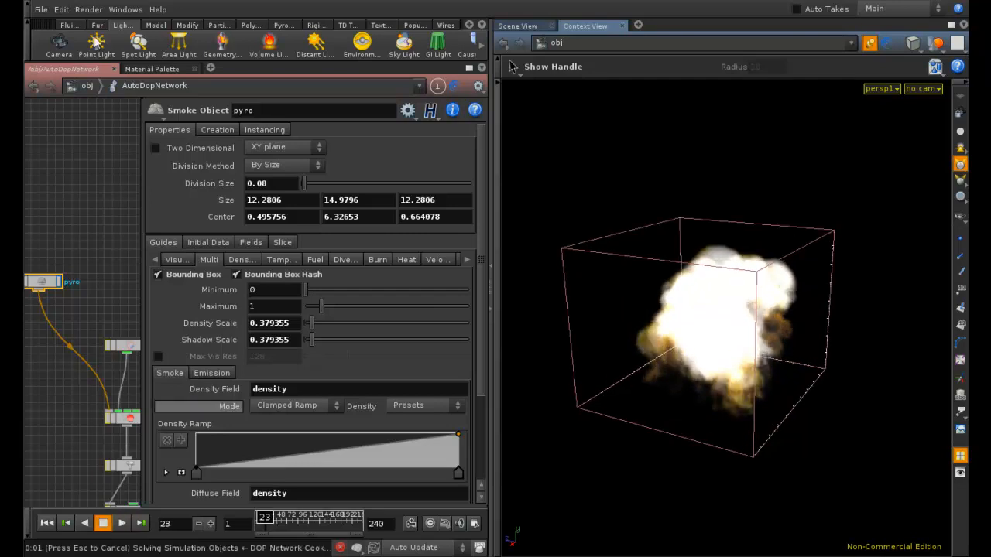
Render frame 23 with the Mantra node to inspect the finer explosion, and close the render window.
{"action": "left_click", "coordinate": [89, 10]}
{"action": "mouse_move", "coordinate": [102, 59]}
{"action": "left_click", "coordinate": [197, 60]}
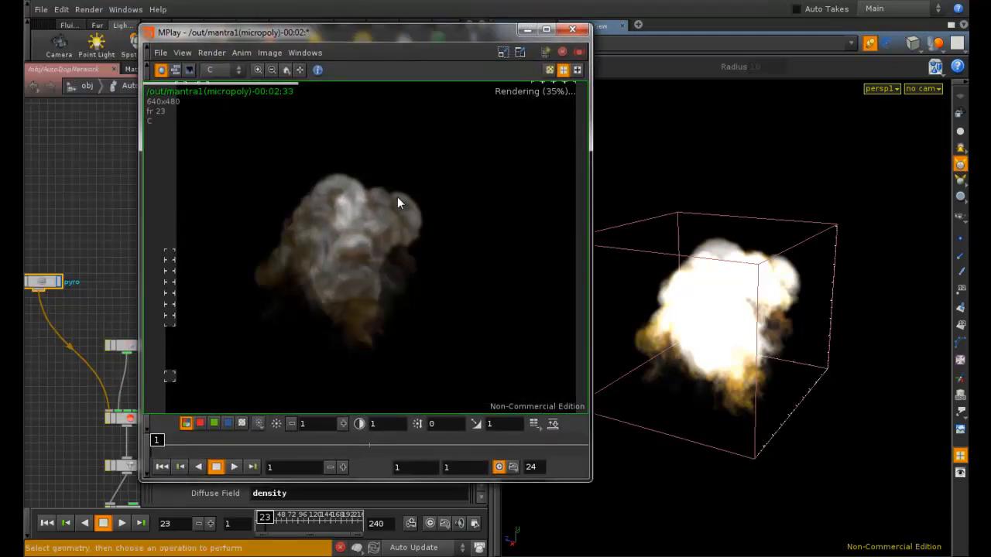
{"action": "left_click", "coordinate": [573, 30]}
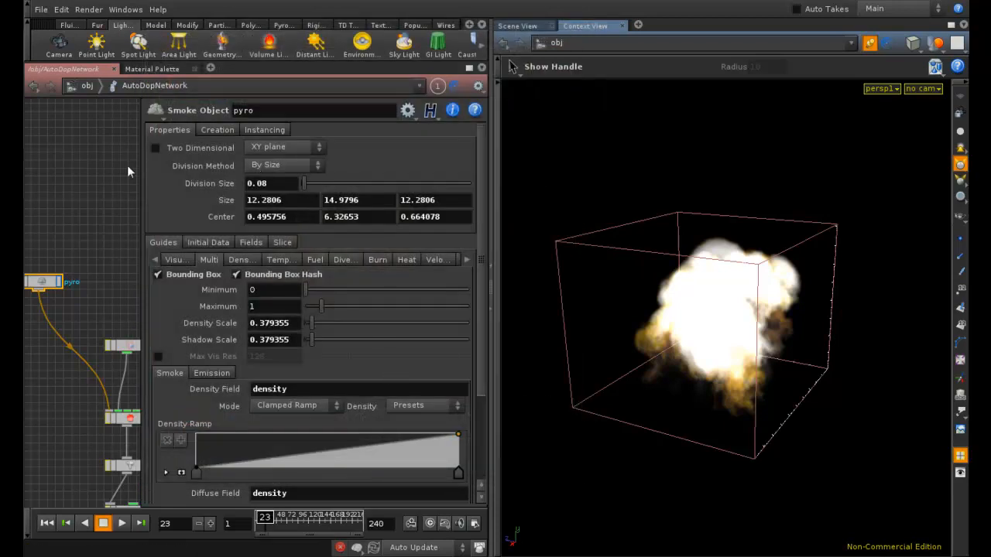
Review the multi-field guide visualization settings of the pyro smoke object.
{"action": "left_click_drag", "start_coordinate": [479, 252], "coordinate": [477, 237]}
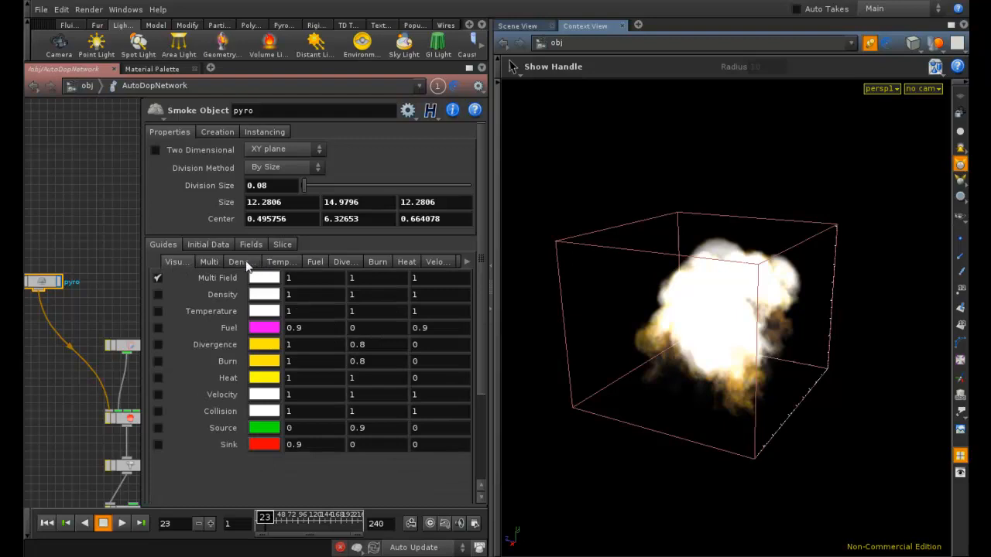
{"action": "left_click", "coordinate": [215, 262]}
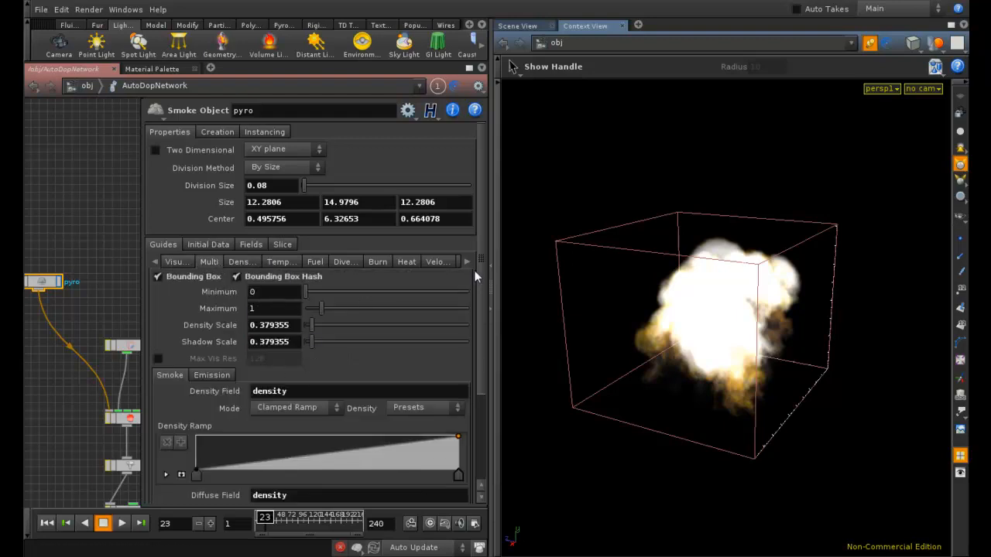
{"action": "left_click_drag", "start_coordinate": [478, 259], "coordinate": [485, 350]}
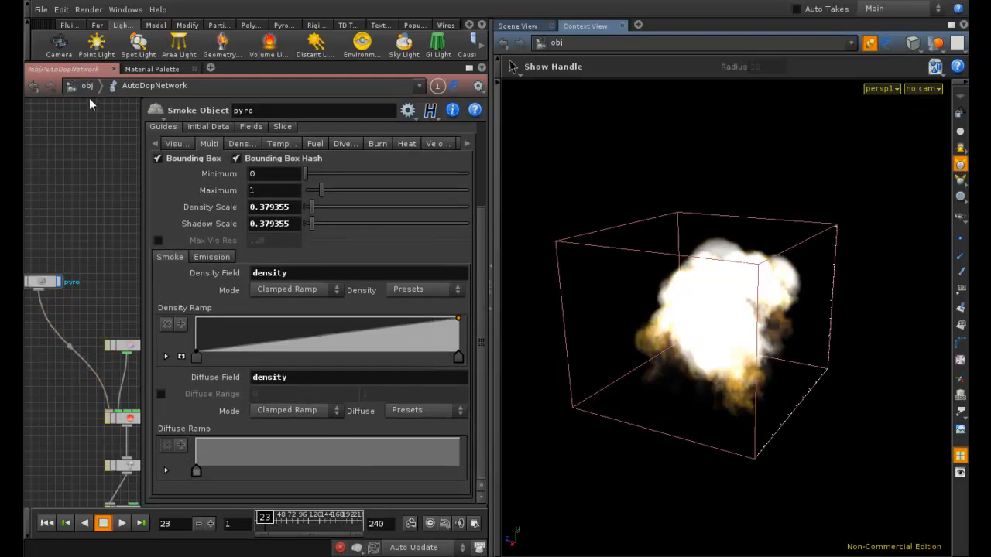
Return to the object level and open the fireball material assigned to import_pyro_build.
{"action": "left_click", "coordinate": [87, 85]}
{"action": "left_click", "coordinate": [69, 432]}
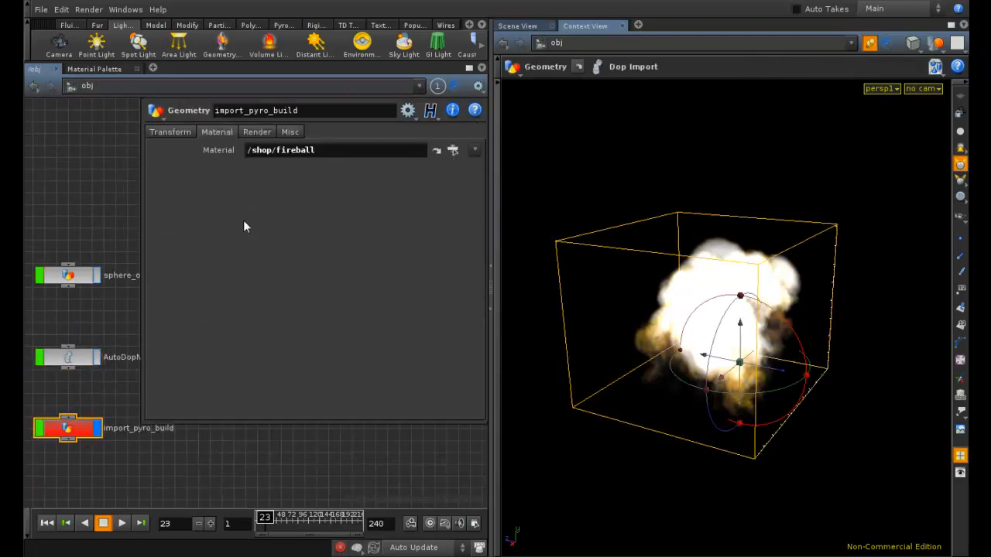
{"action": "left_click", "coordinate": [437, 150]}
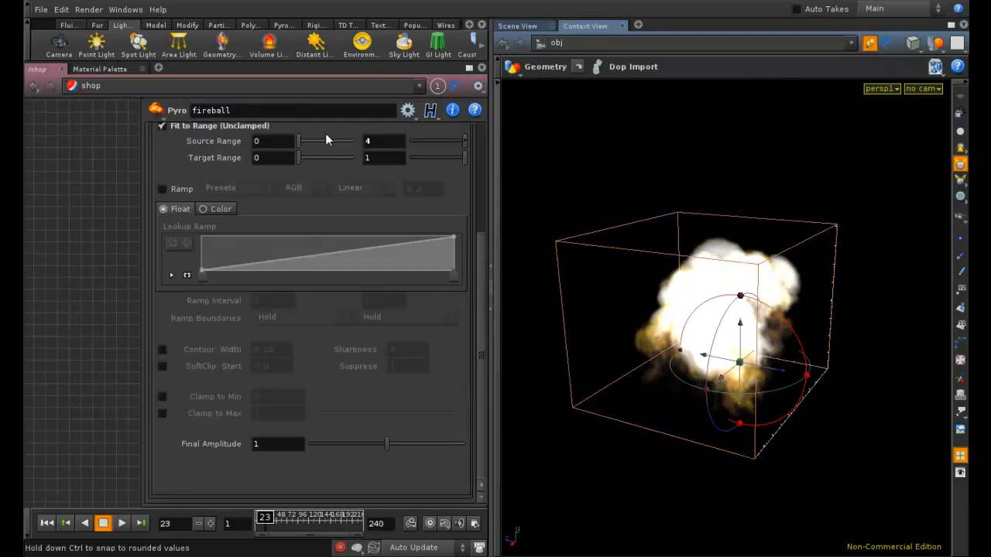
Examine the fireball shader's smoke settings, covering the field shape and noise of density and color and the color mode.
{"action": "left_click_drag", "start_coordinate": [481, 250], "coordinate": [472, 132]}
{"action": "left_click", "coordinate": [172, 181]}
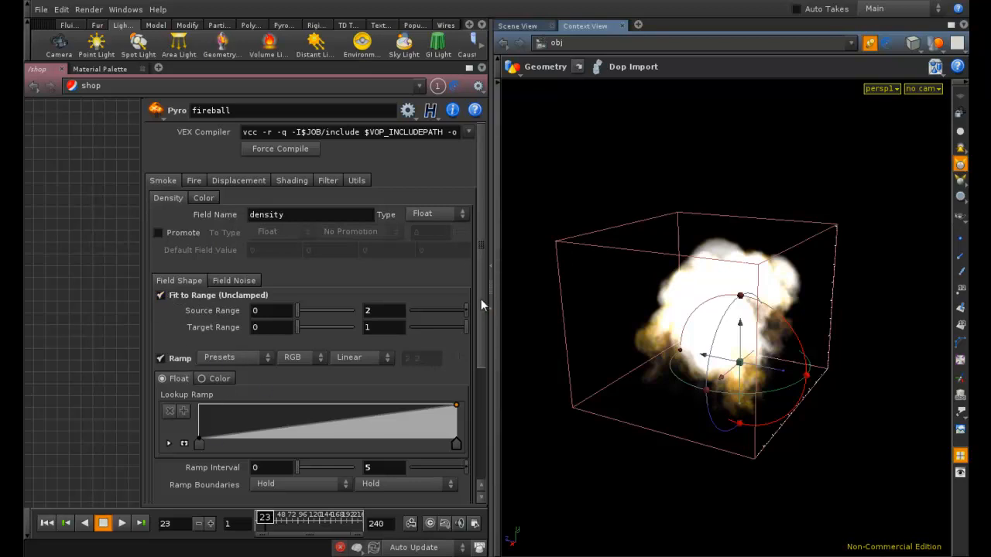
{"action": "scroll", "coordinate": [482, 307], "scroll_direction": "down", "scroll_amount": 3}
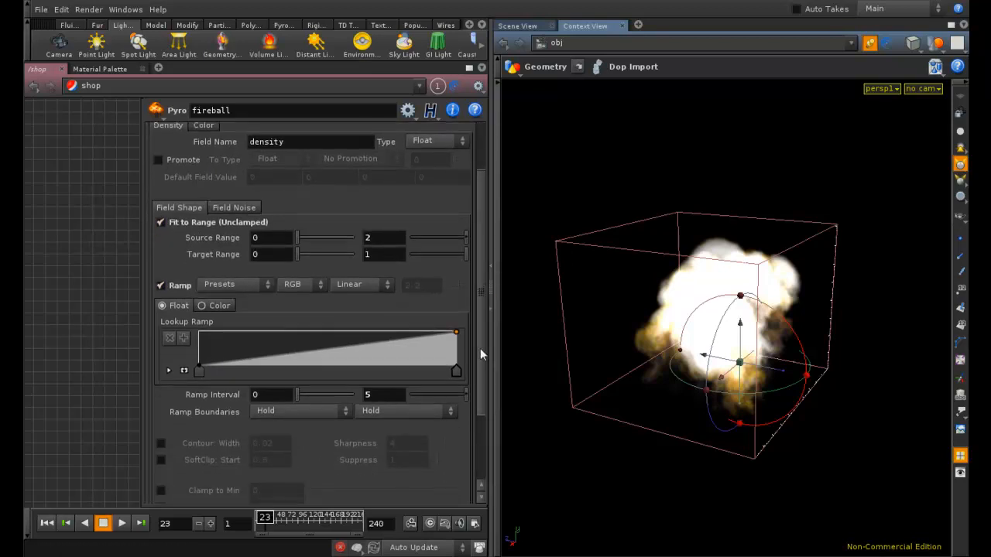
{"action": "scroll", "coordinate": [482, 341], "scroll_direction": "up", "scroll_amount": 2}
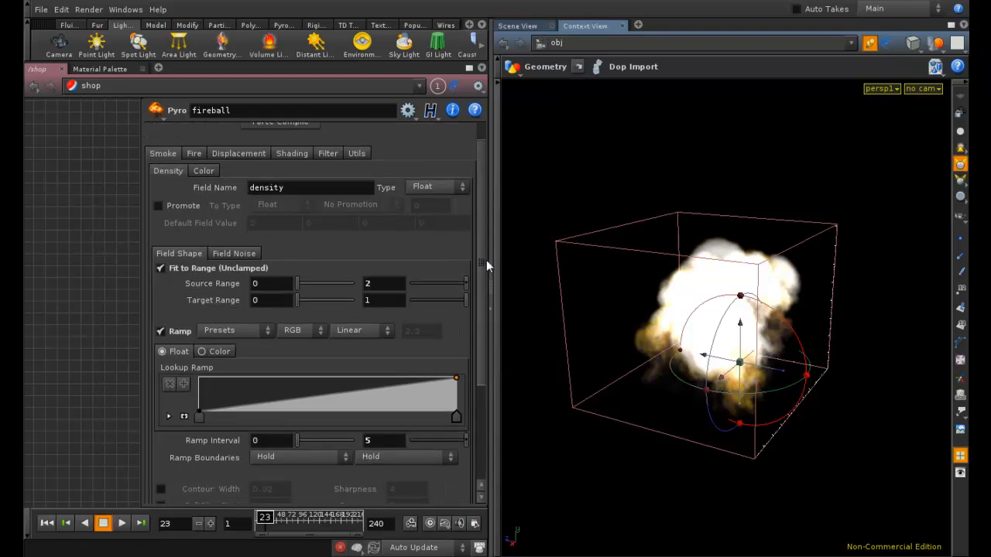
{"action": "left_click", "coordinate": [242, 254]}
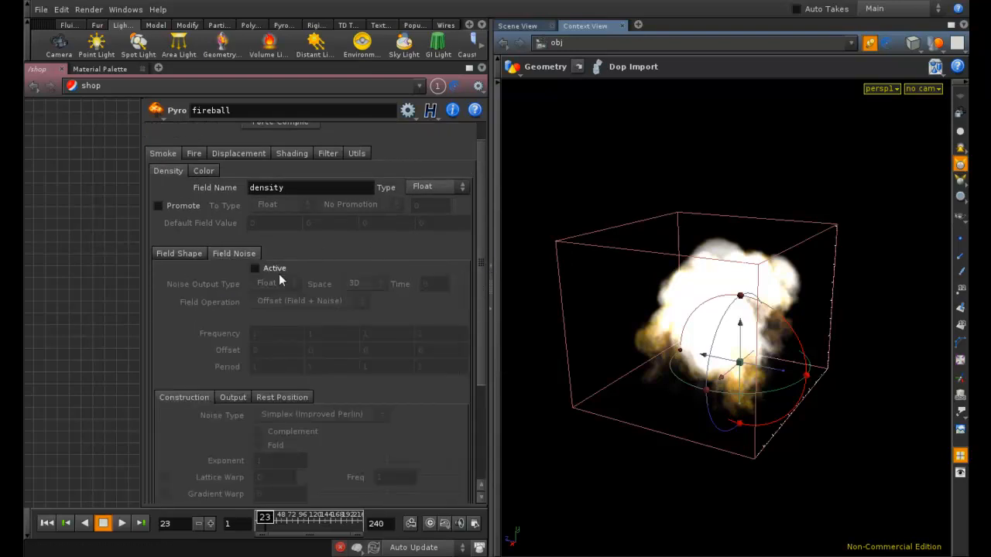
{"action": "left_click", "coordinate": [166, 254]}
{"action": "left_click", "coordinate": [202, 171]}
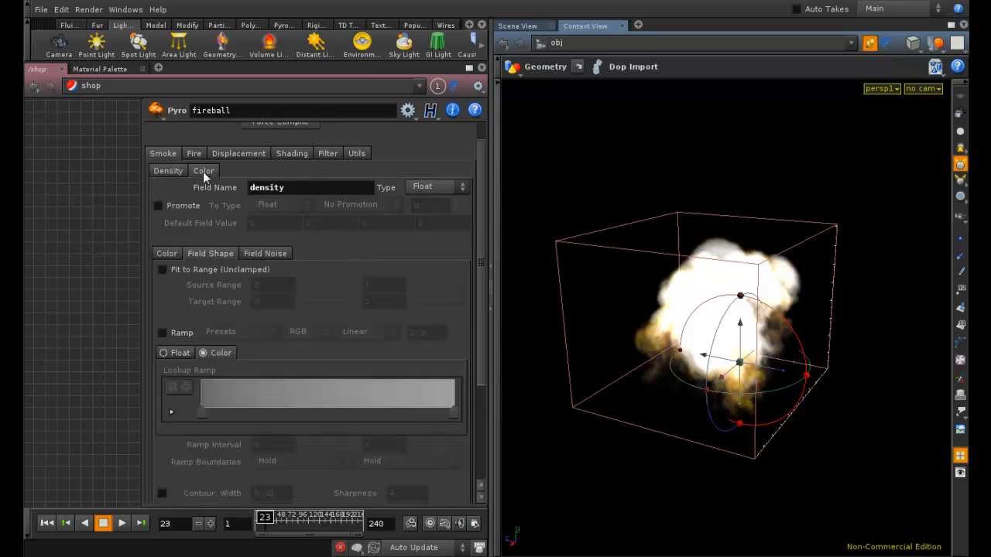
{"action": "left_click", "coordinate": [265, 254]}
{"action": "left_click", "coordinate": [166, 253]}
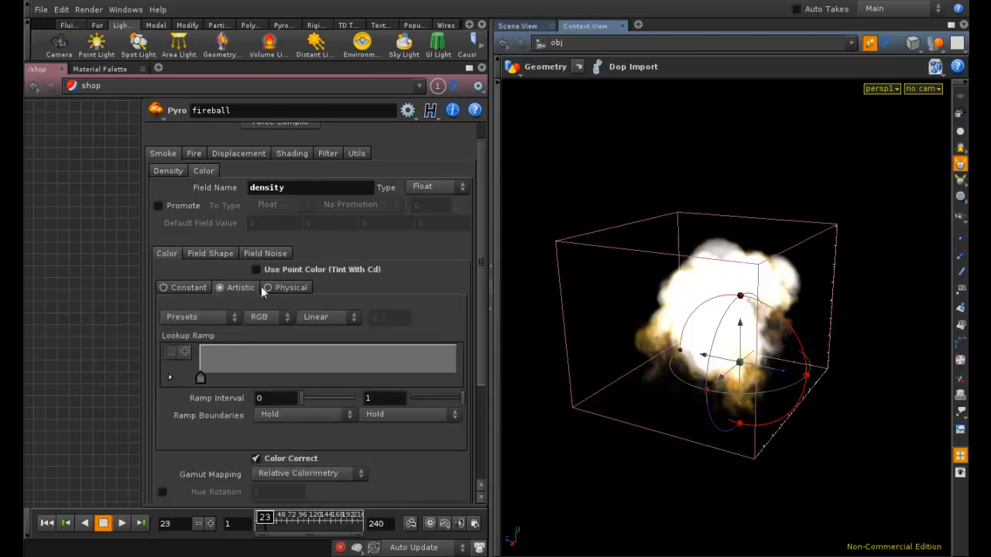
{"action": "left_click", "coordinate": [205, 253]}
{"action": "left_click", "coordinate": [168, 257]}
Try a Constant smoke color in a test render of frame 23, and switch the color mode back to Artistic.
{"action": "left_click", "coordinate": [190, 288]}
{"action": "left_click", "coordinate": [87, 10]}
{"action": "mouse_move", "coordinate": [98, 59]}
{"action": "left_click", "coordinate": [193, 62]}
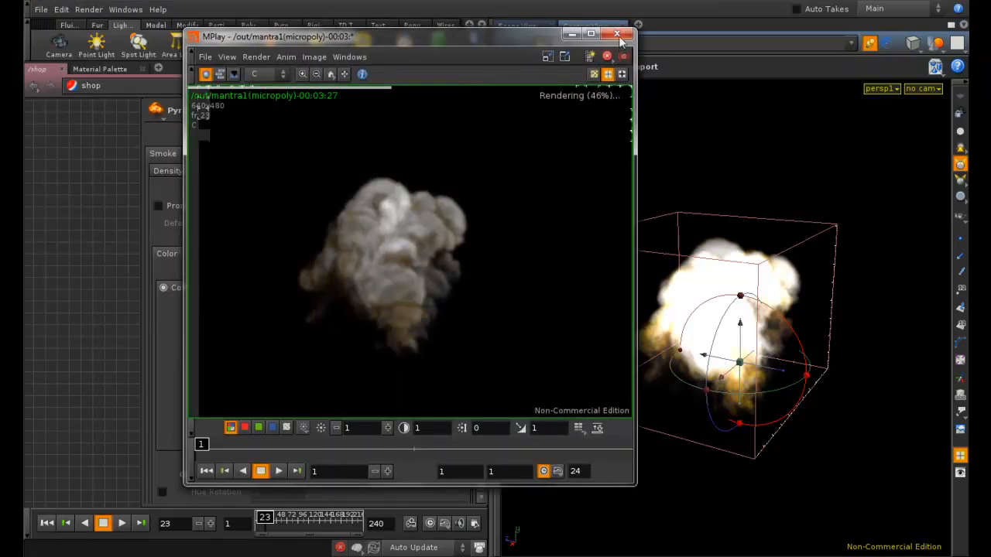
{"action": "left_click", "coordinate": [618, 34]}
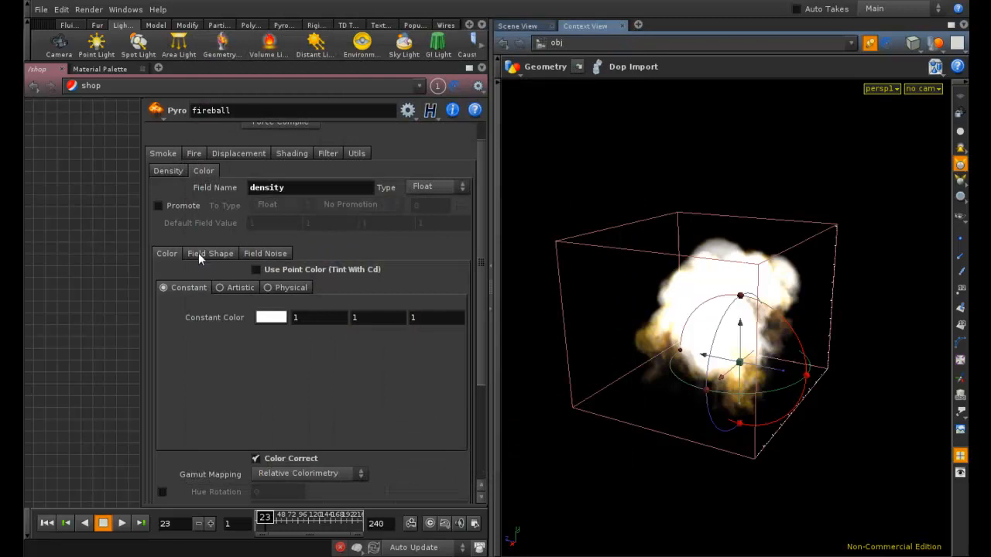
{"action": "left_click", "coordinate": [229, 287]}
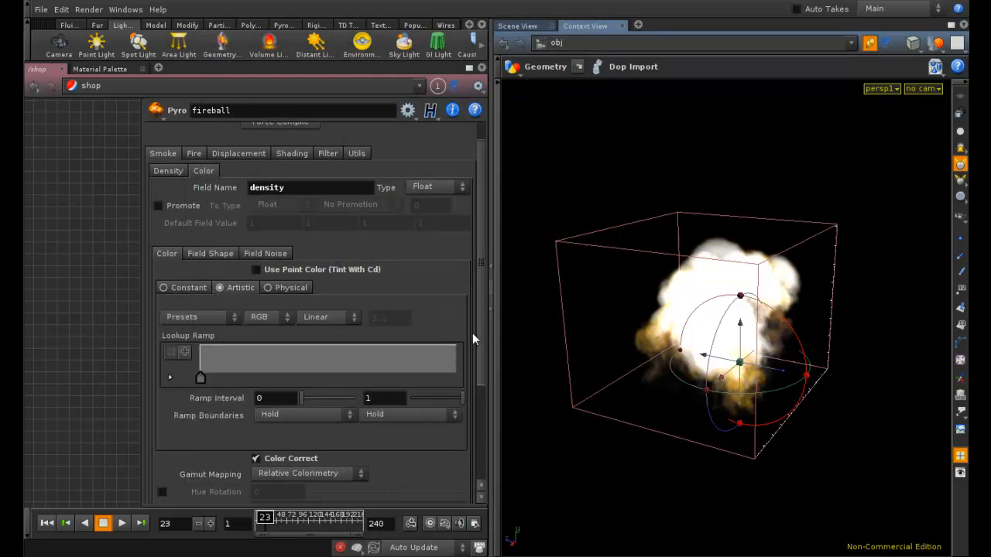
Turn off the gamma adjustment in the smoke color's color correction.
{"action": "left_click_drag", "start_coordinate": [479, 327], "coordinate": [481, 411]}
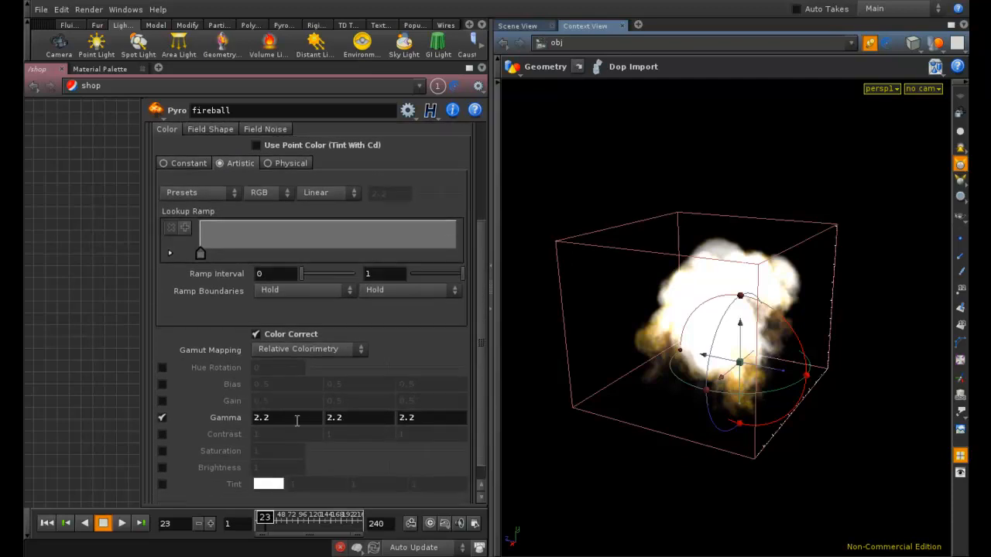
{"action": "left_click", "coordinate": [168, 417]}
{"action": "left_click", "coordinate": [164, 416]}
{"action": "left_click", "coordinate": [163, 419]}
Render frame 23 with the Mantra node to check the smoke color without gamma correction.
{"action": "left_click", "coordinate": [89, 9]}
{"action": "mouse_move", "coordinate": [122, 62]}
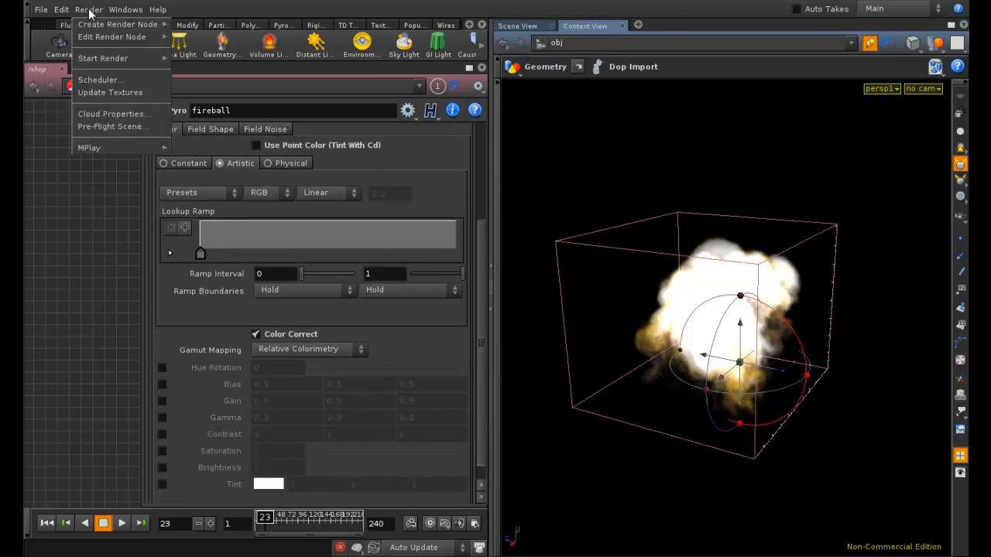
{"action": "left_click", "coordinate": [183, 62]}
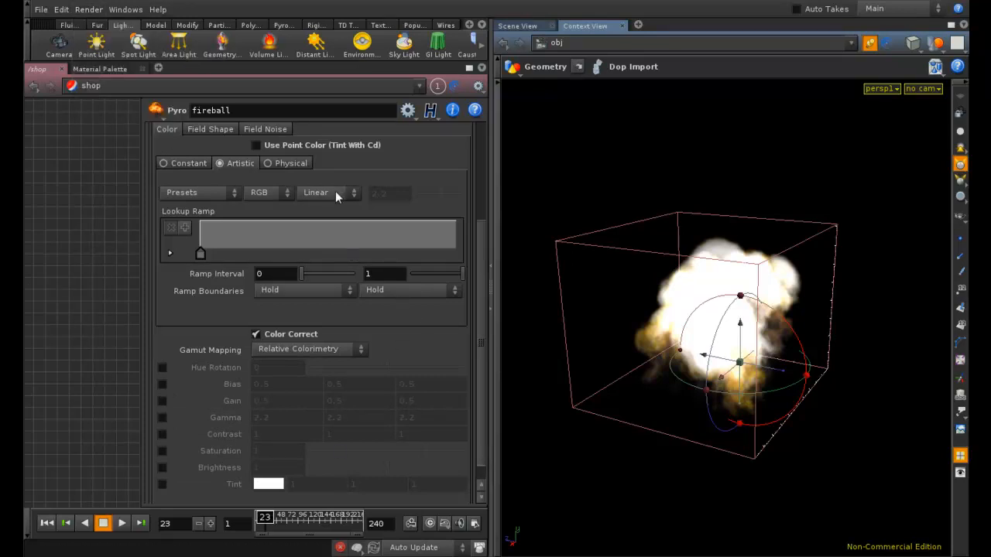
Enable Use Point Color for the fireball shader's smoke color and set its color mode to Constant.
{"action": "scroll", "coordinate": [326, 207], "scroll_direction": "up", "scroll_amount": 3}
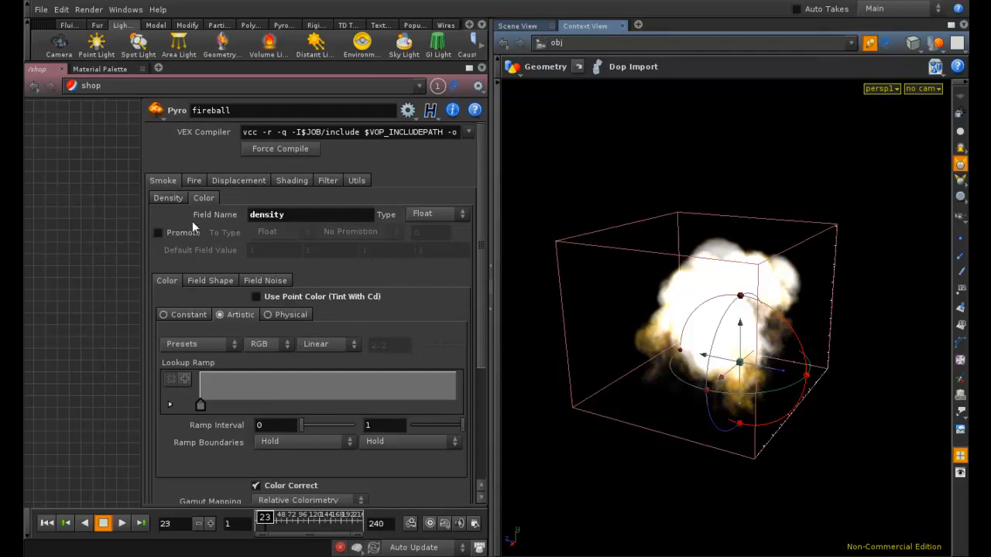
{"action": "left_click", "coordinate": [259, 297]}
{"action": "left_click", "coordinate": [198, 316]}
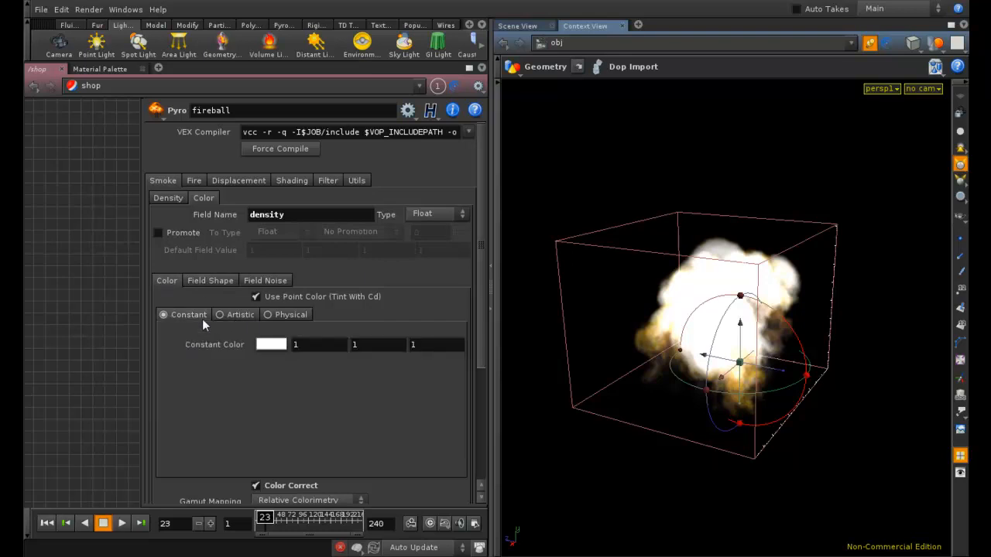
Render frame 23 with the Mantra node to check the constant smoke color, and close the render viewer.
{"action": "left_click", "coordinate": [90, 9]}
{"action": "key", "text": "Escape"}
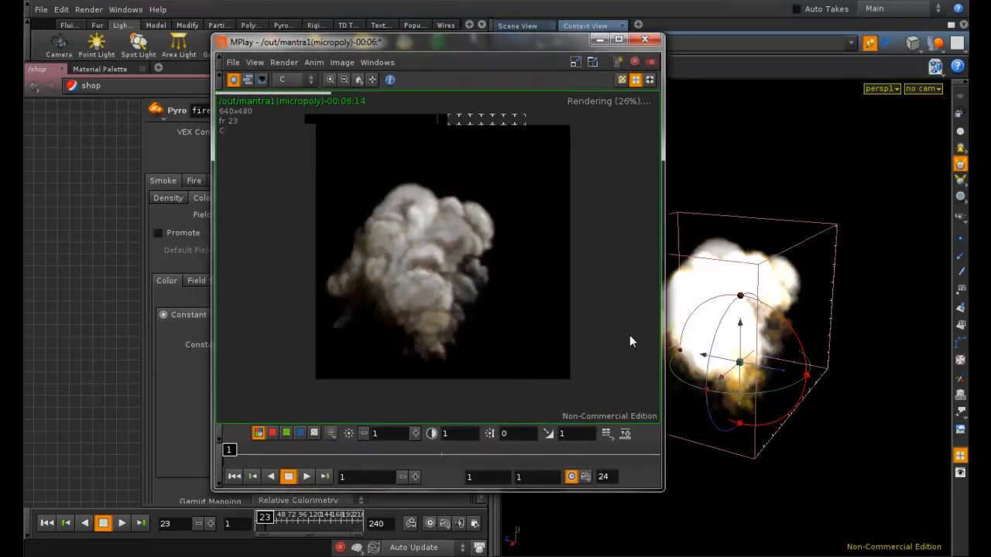
{"action": "left_click", "coordinate": [645, 38]}
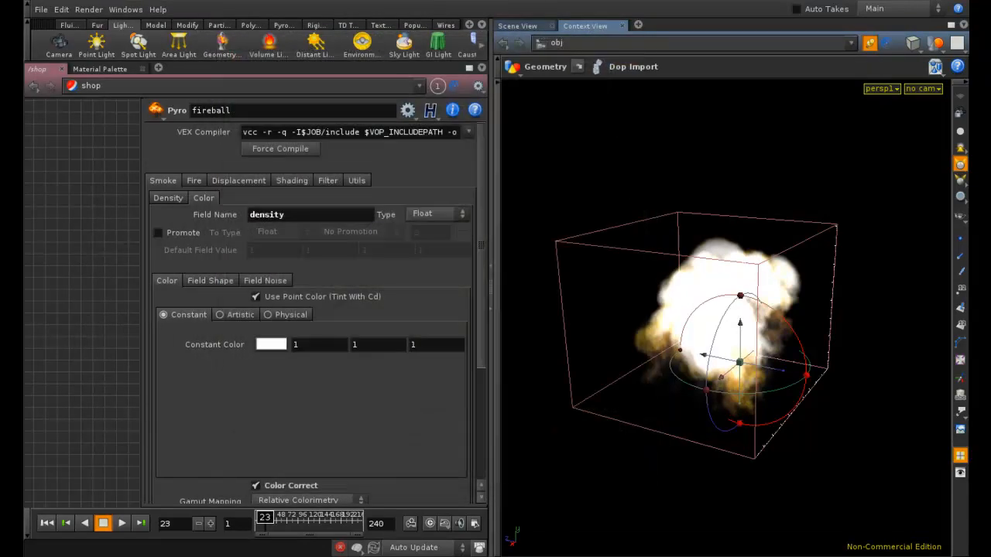
Go to frame 8, render it with the Mantra node to check the early explosion, and close the render viewer.
{"action": "left_click", "coordinate": [262, 517]}
{"action": "left_click_drag", "start_coordinate": [264, 517], "coordinate": [261, 517]}
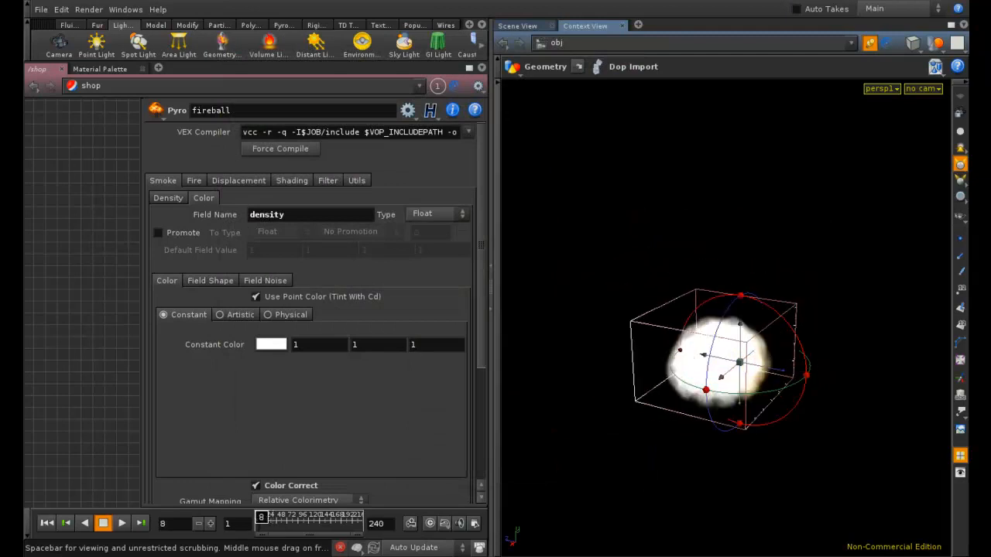
{"action": "left_click", "coordinate": [88, 10]}
{"action": "mouse_move", "coordinate": [104, 62]}
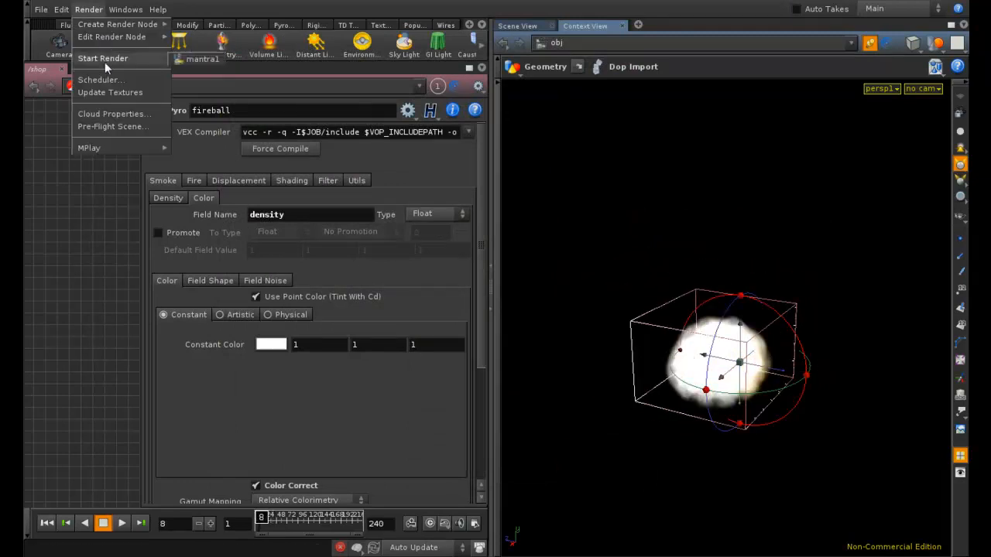
{"action": "left_click", "coordinate": [195, 59]}
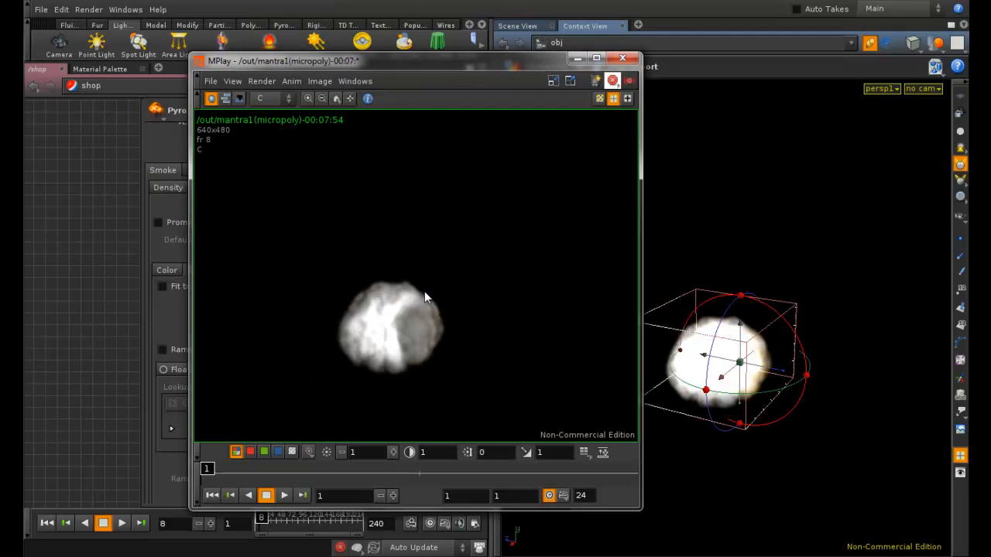
{"action": "left_click", "coordinate": [623, 57]}
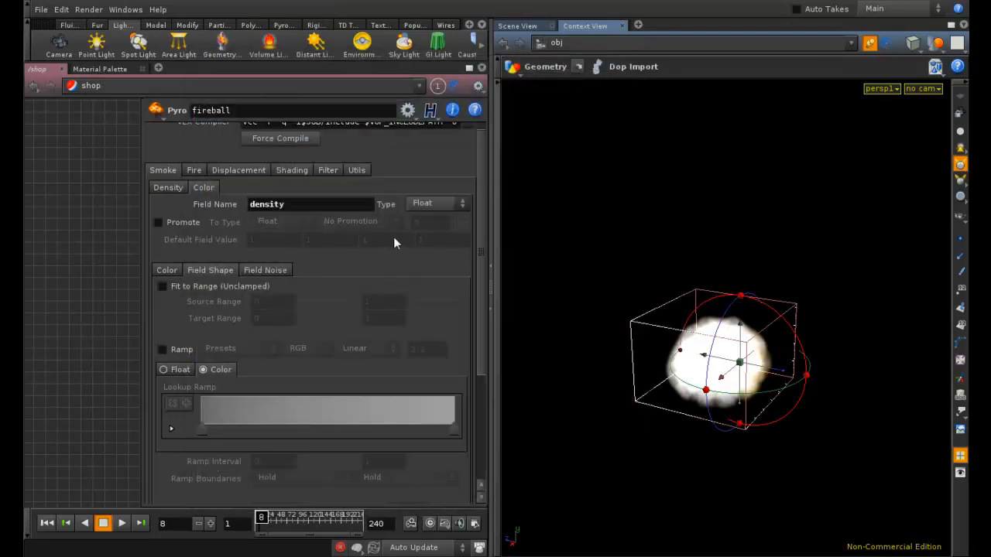
Clear the field name of the smoke color and compare it with the smoke density's field settings.
{"action": "left_click", "coordinate": [337, 206]}
{"action": "key", "text": "BackSpace"}
{"action": "key", "text": "ctrl+z"}
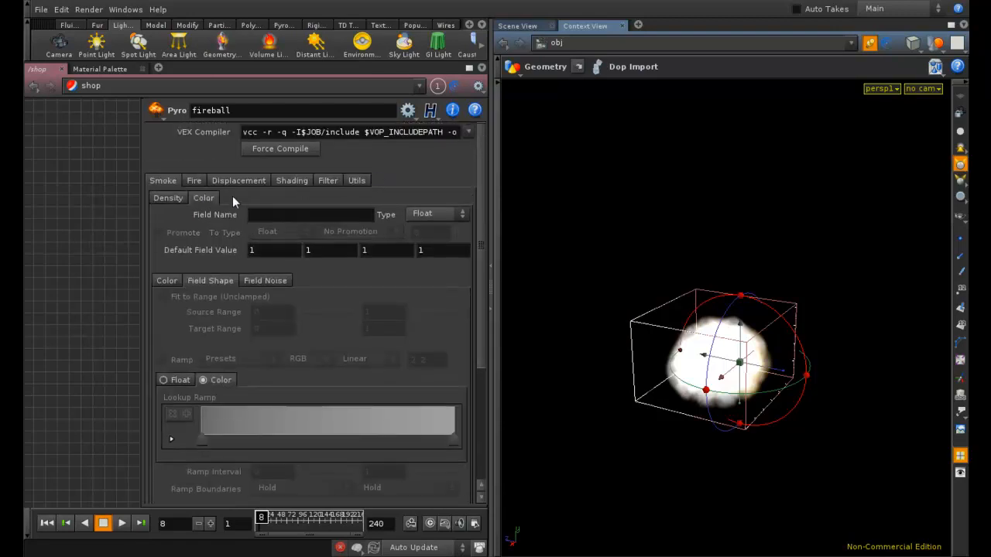
{"action": "left_click", "coordinate": [162, 199]}
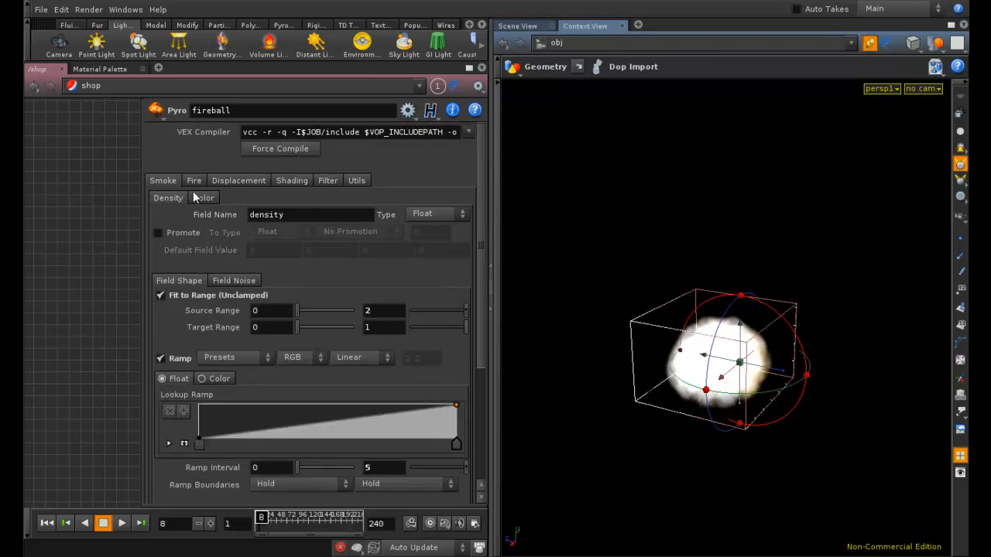
{"action": "left_click", "coordinate": [203, 198]}
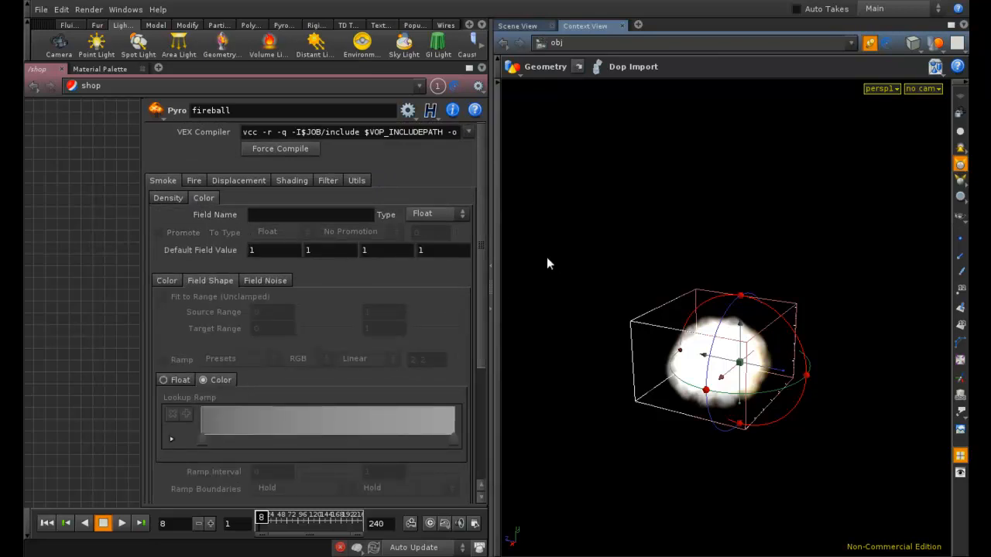
{"action": "scroll", "coordinate": [477, 224], "scroll_direction": "down", "scroll_amount": 5}
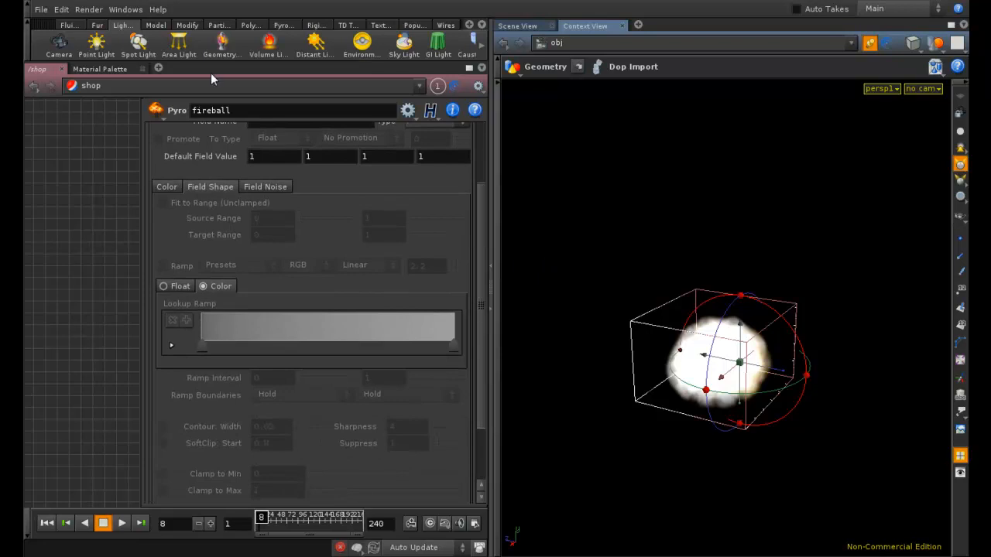
Render frame 8 again with the Mantra node to check the smoke color without a field.
{"action": "left_click", "coordinate": [88, 10]}
{"action": "mouse_move", "coordinate": [114, 60]}
{"action": "left_click", "coordinate": [199, 62]}
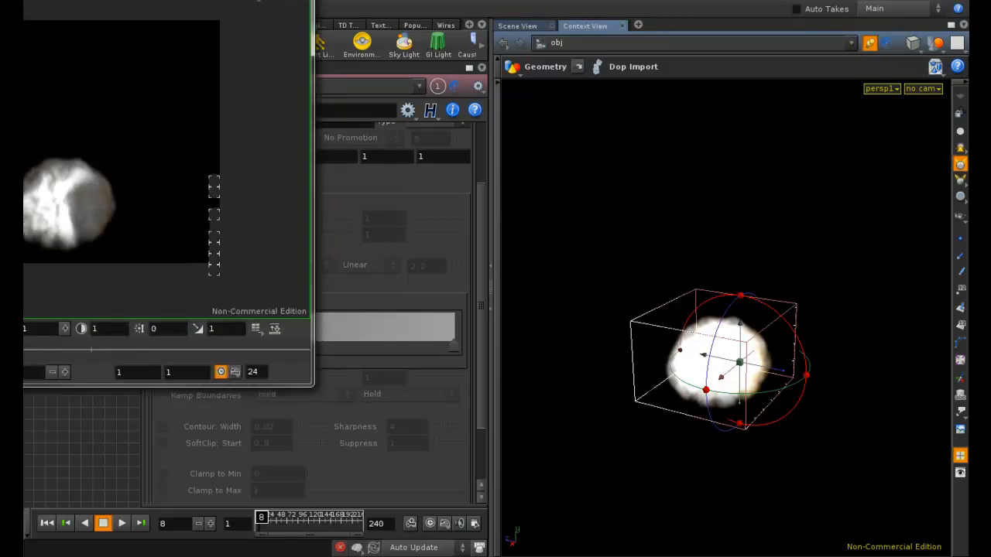
{"action": "left_click", "coordinate": [497, 1]}
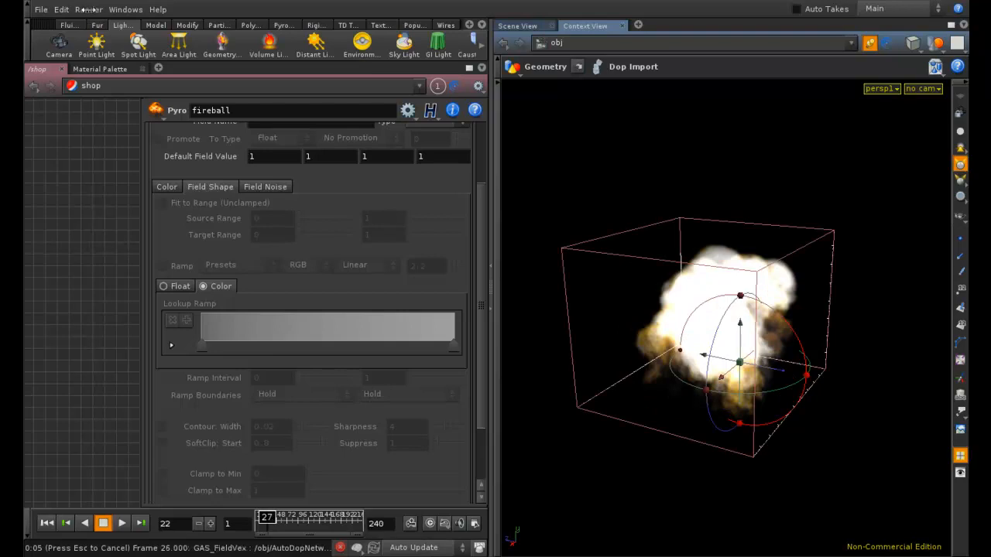
Advance the simulation to frame 32.
{"action": "left_click", "coordinate": [87, 10]}
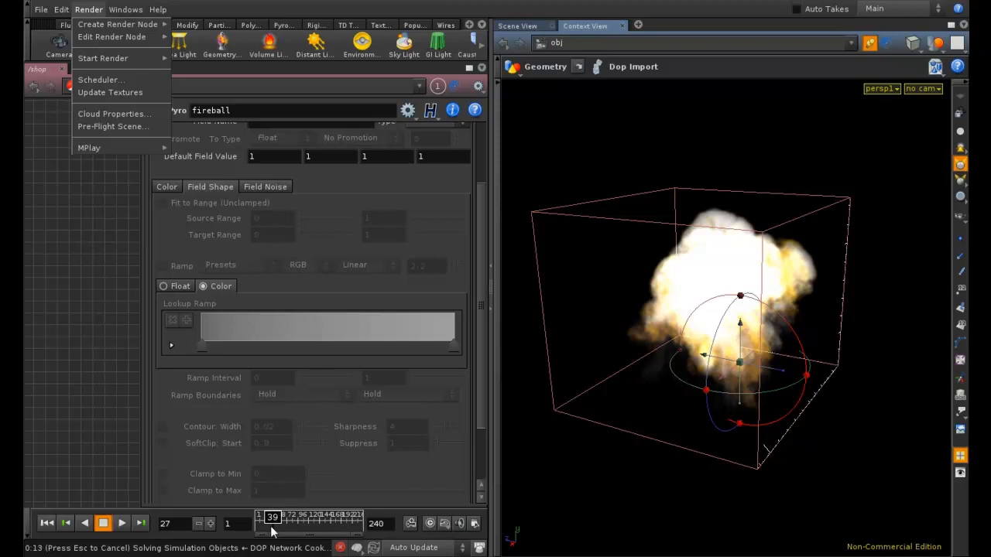
{"action": "key", "text": "Escape"}
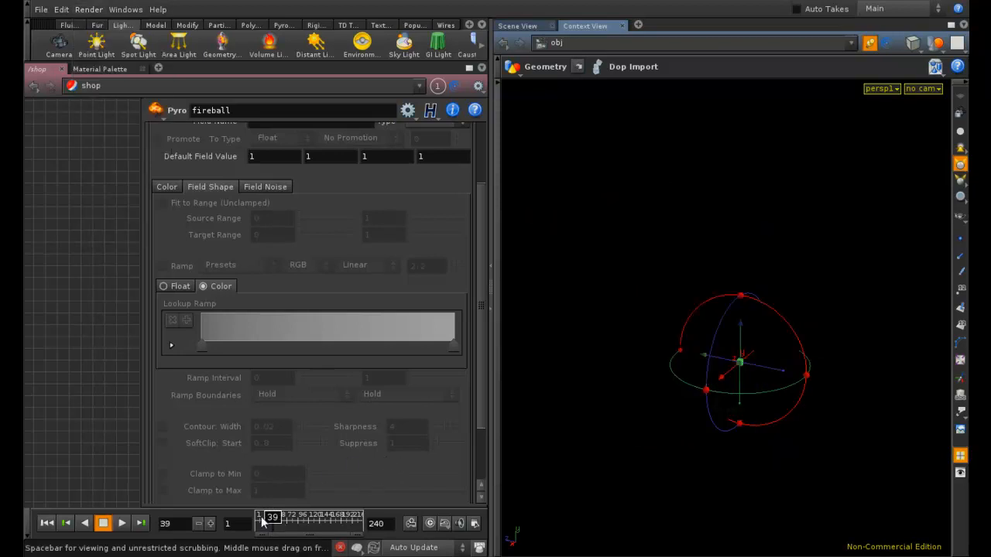
{"action": "left_click_drag", "start_coordinate": [272, 517], "coordinate": [267, 518]}
{"action": "left_click", "coordinate": [85, 10]}
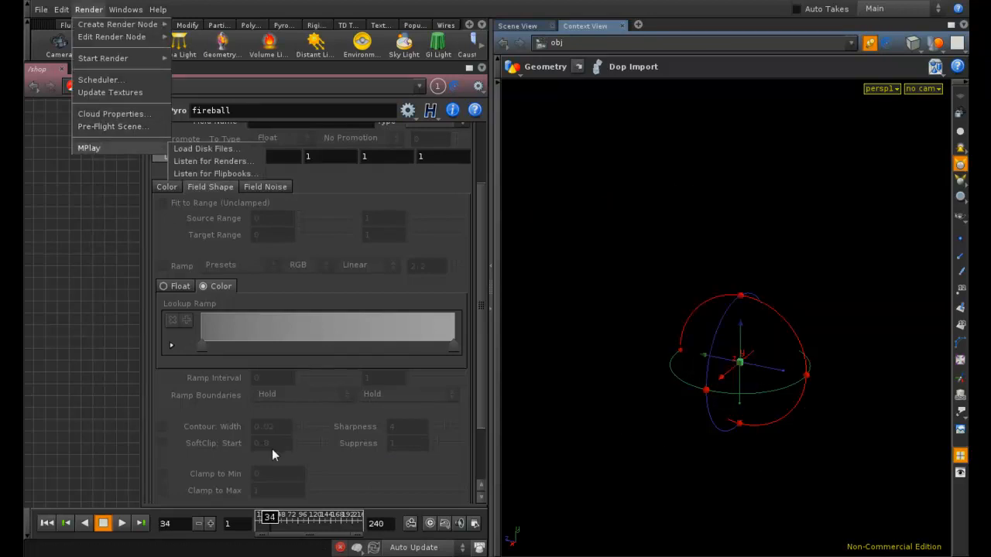
{"action": "left_click", "coordinate": [203, 524]}
{"action": "left_click", "coordinate": [200, 524]}
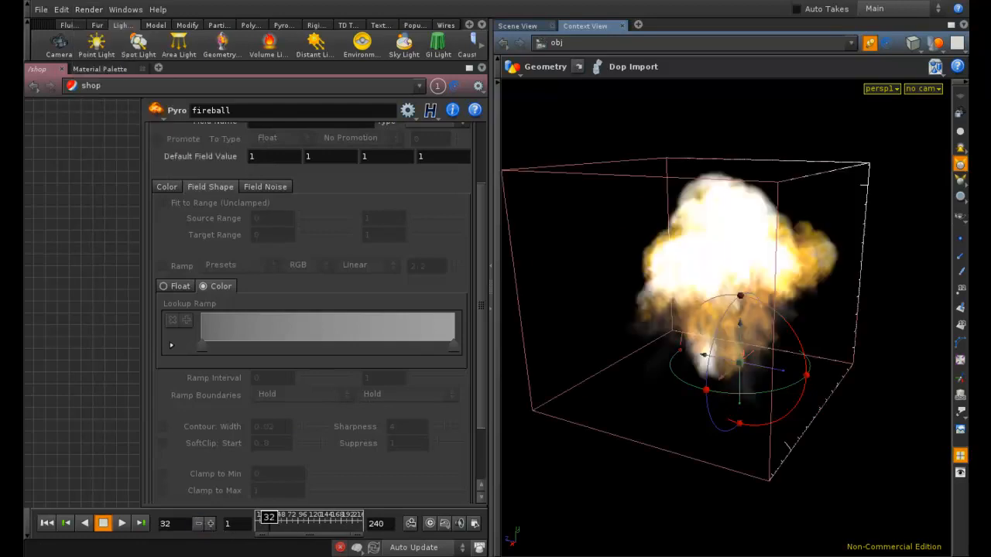
Render frame 32 with the Mantra node, inspect the explosion, and close the render viewer.
{"action": "left_click", "coordinate": [80, 10]}
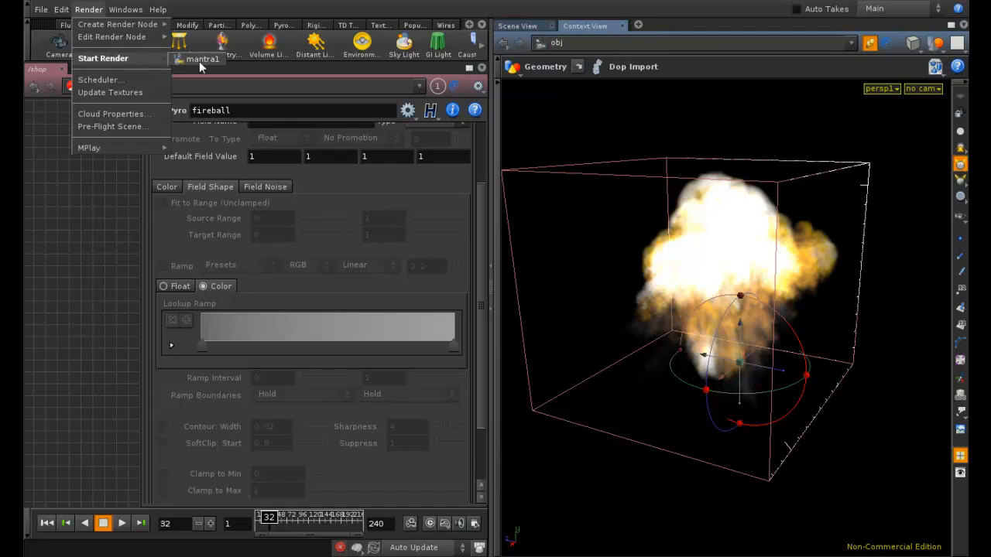
{"action": "key", "text": "Escape"}
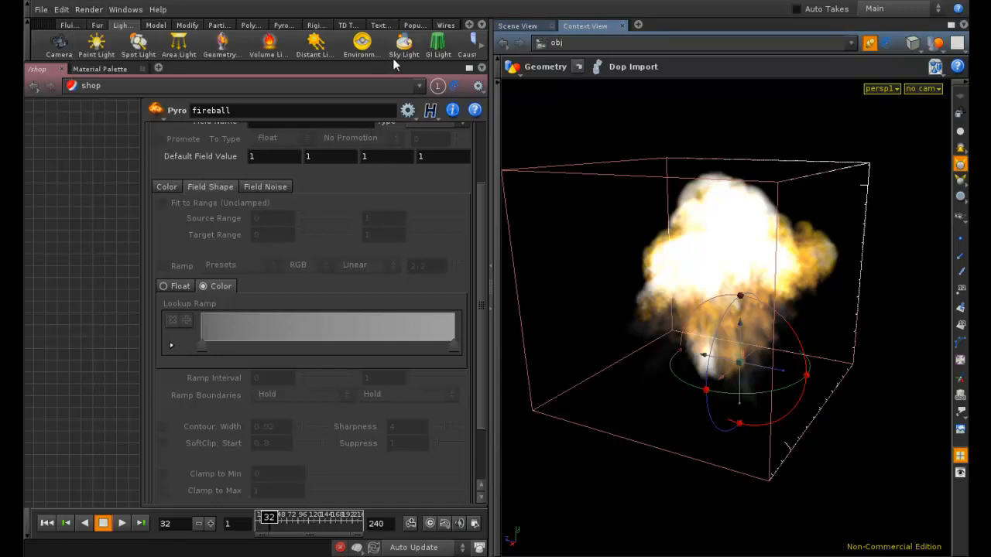
{"action": "left_click_drag", "start_coordinate": [179, 1], "coordinate": [522, 49]}
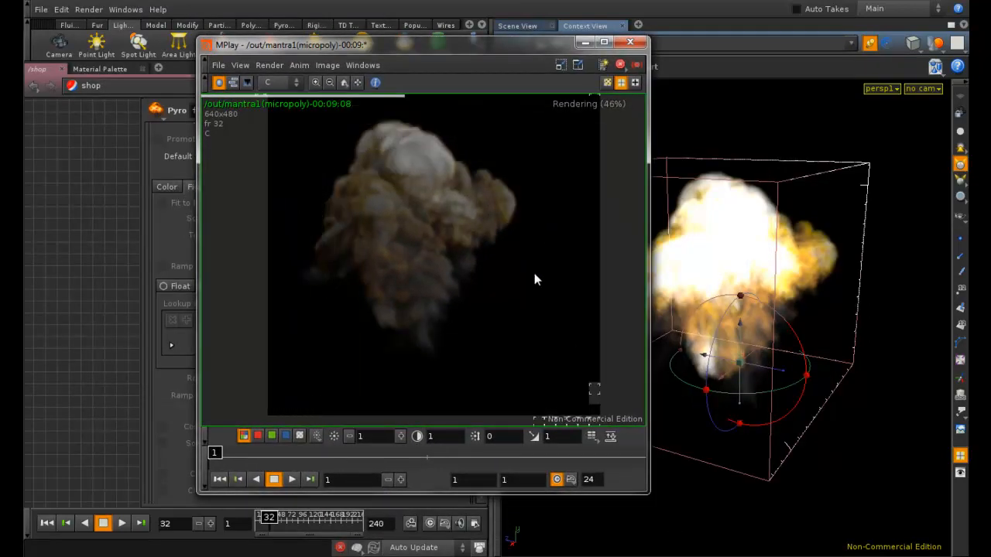
{"action": "left_click_drag", "start_coordinate": [522, 44], "coordinate": [493, 59]}
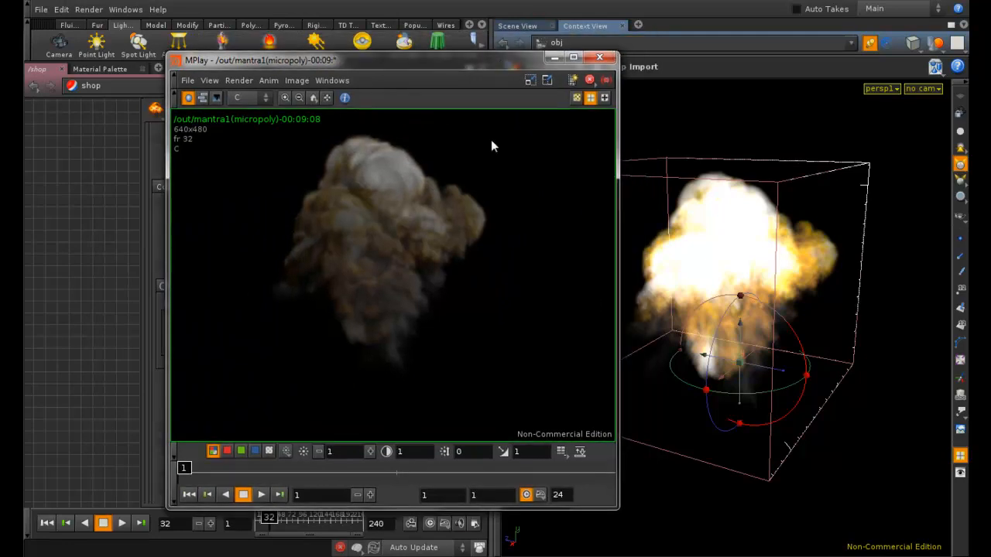
{"action": "left_click", "coordinate": [601, 58]}
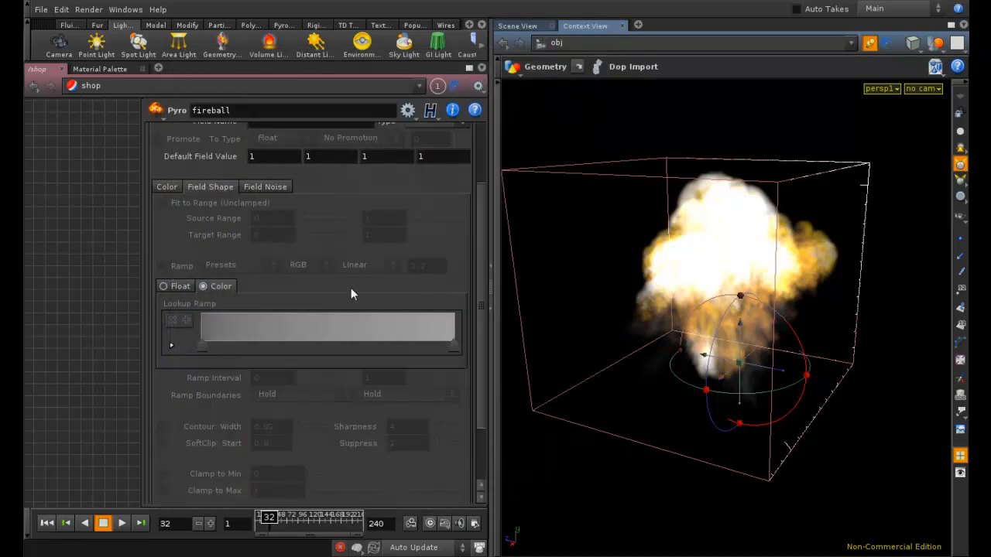
Review the smoke density and color settings, and set the fireball shader's Shadow Density to 20.
{"action": "scroll", "coordinate": [477, 223], "scroll_direction": "up", "scroll_amount": 3}
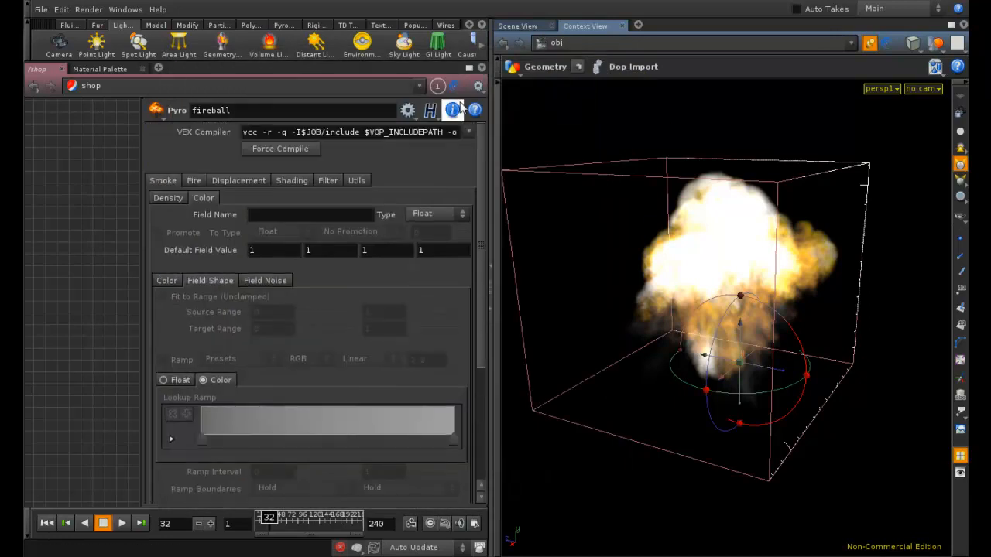
{"action": "left_click", "coordinate": [162, 201]}
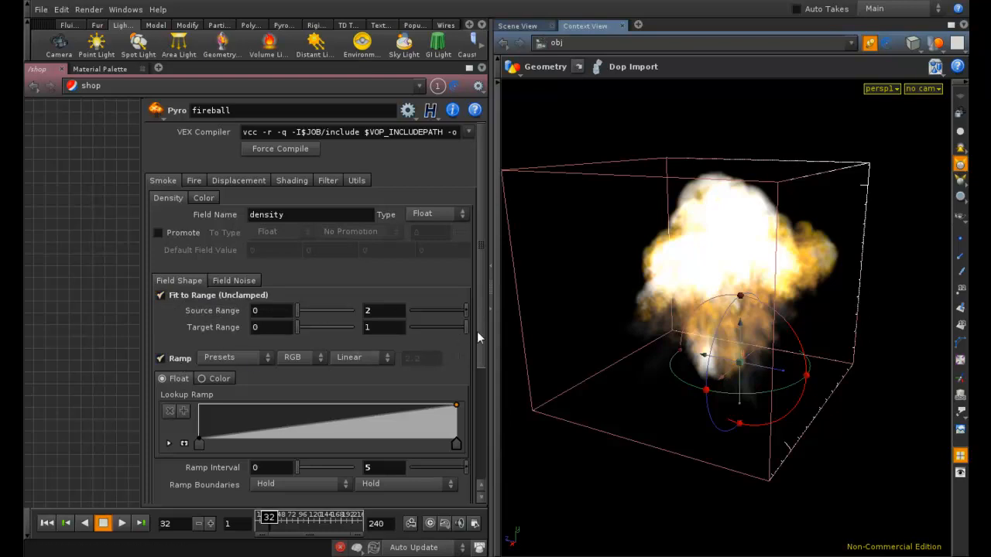
{"action": "scroll", "coordinate": [480, 324], "scroll_direction": "down", "scroll_amount": 3}
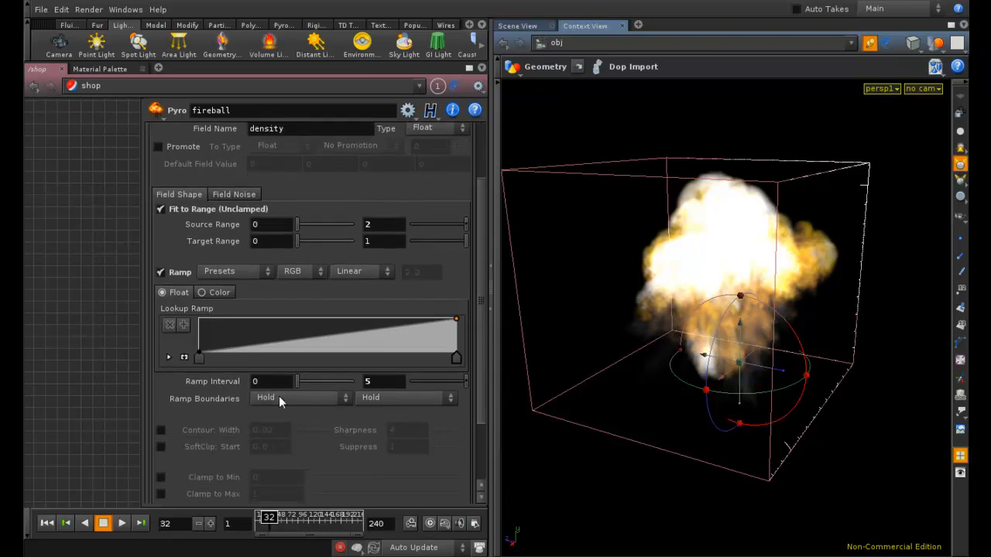
{"action": "left_click_drag", "start_coordinate": [480, 307], "coordinate": [484, 275]}
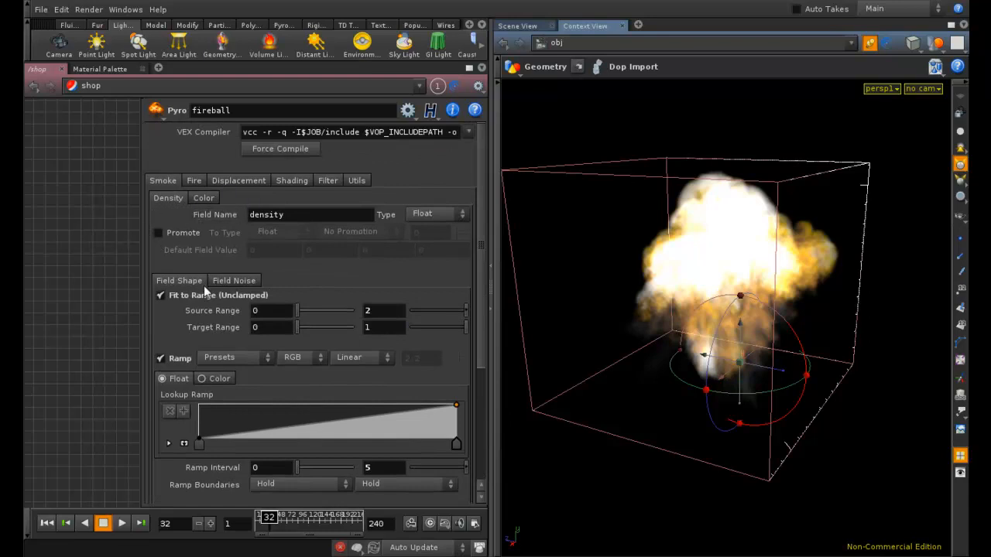
{"action": "left_click", "coordinate": [204, 198]}
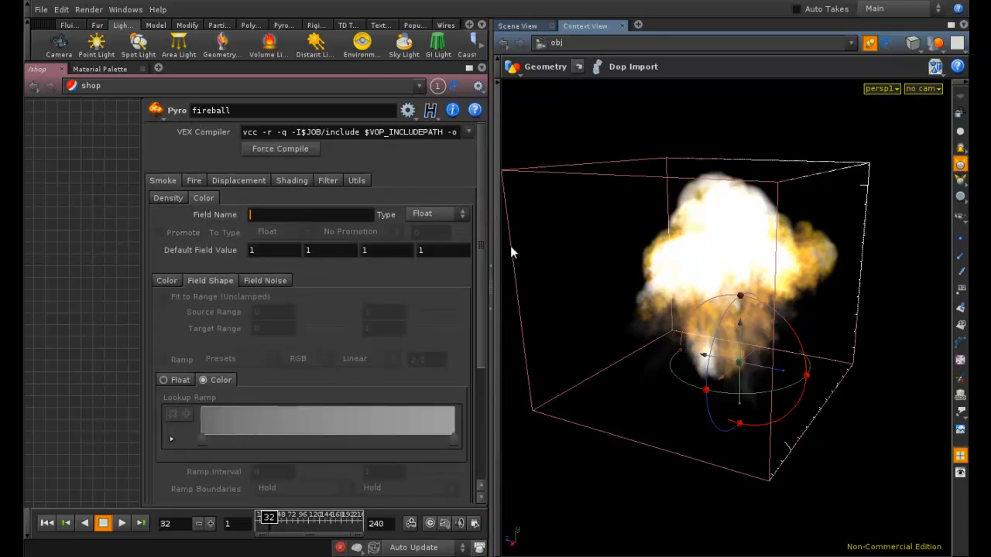
{"action": "left_click_drag", "start_coordinate": [480, 241], "coordinate": [468, 204]}
{"action": "left_click", "coordinate": [291, 180]}
{"action": "double_click", "coordinate": [278, 364]}
{"action": "type", "text": "20"}
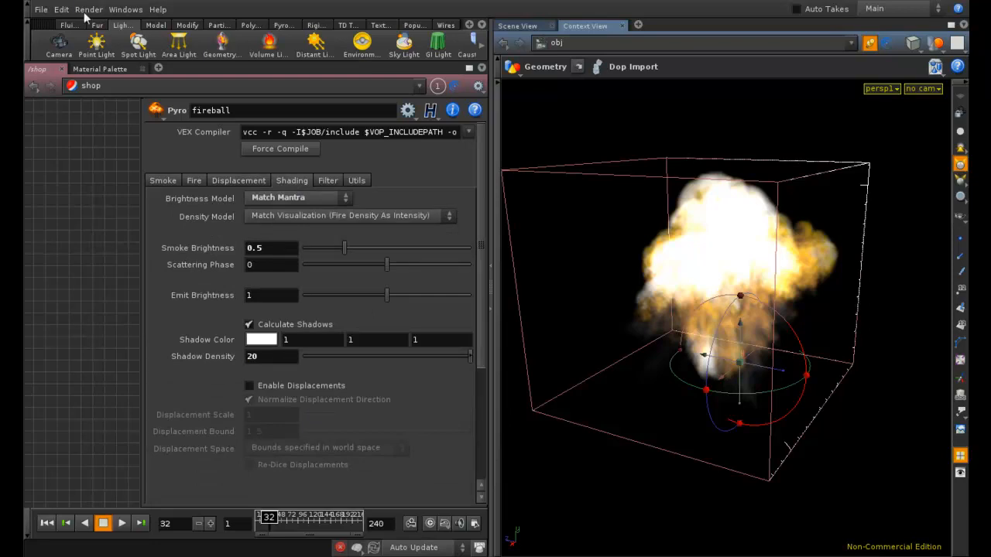
Render frame 32 with the Mantra node to check the denser shadows, and close the render viewer.
{"action": "left_click", "coordinate": [86, 10]}
{"action": "left_click", "coordinate": [184, 62]}
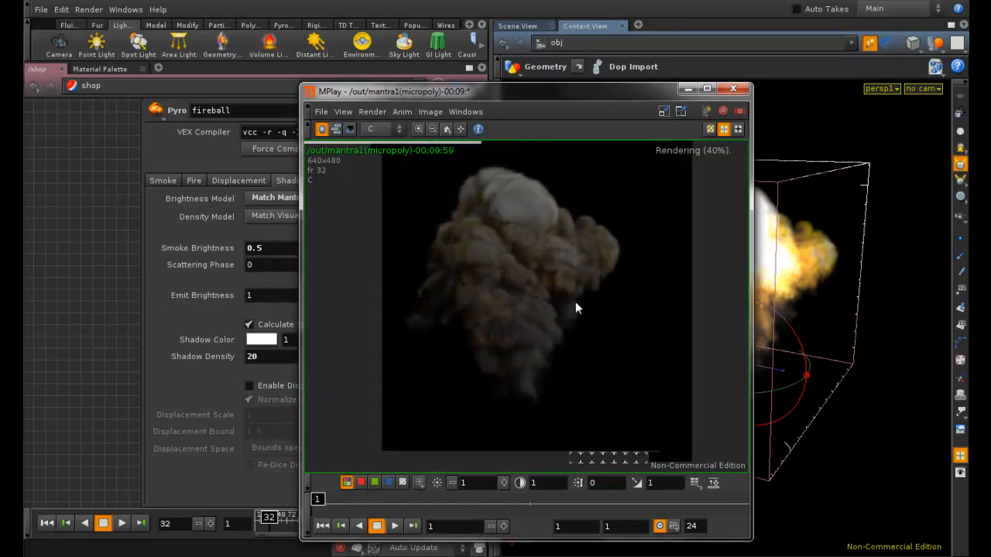
{"action": "left_click", "coordinate": [734, 89]}
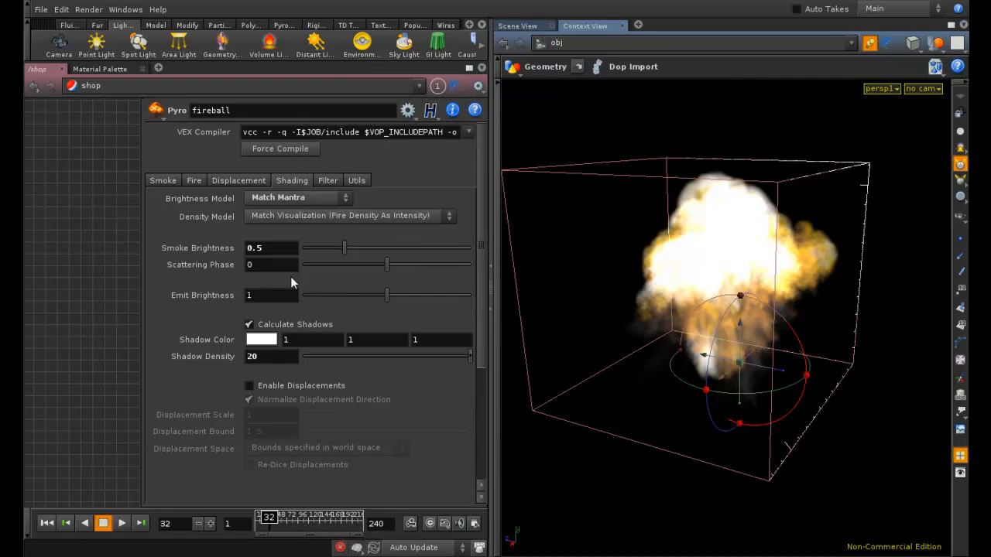
In the fire color ramp, move the orange key closer to the yellow one and darken the white end key to a value of 0.6.
{"action": "scroll", "coordinate": [294, 274], "scroll_direction": "down", "scroll_amount": 10}
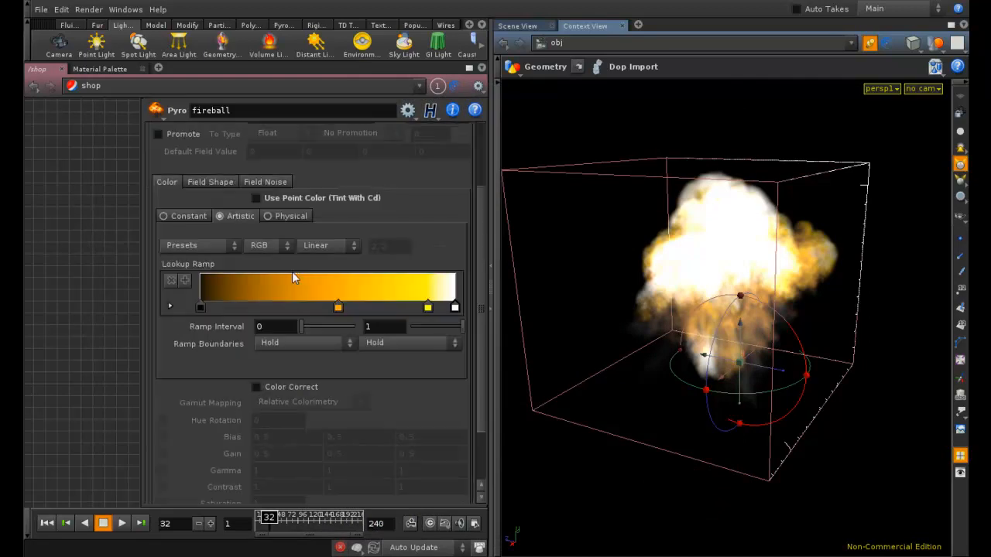
{"action": "left_click_drag", "start_coordinate": [339, 308], "coordinate": [382, 306]}
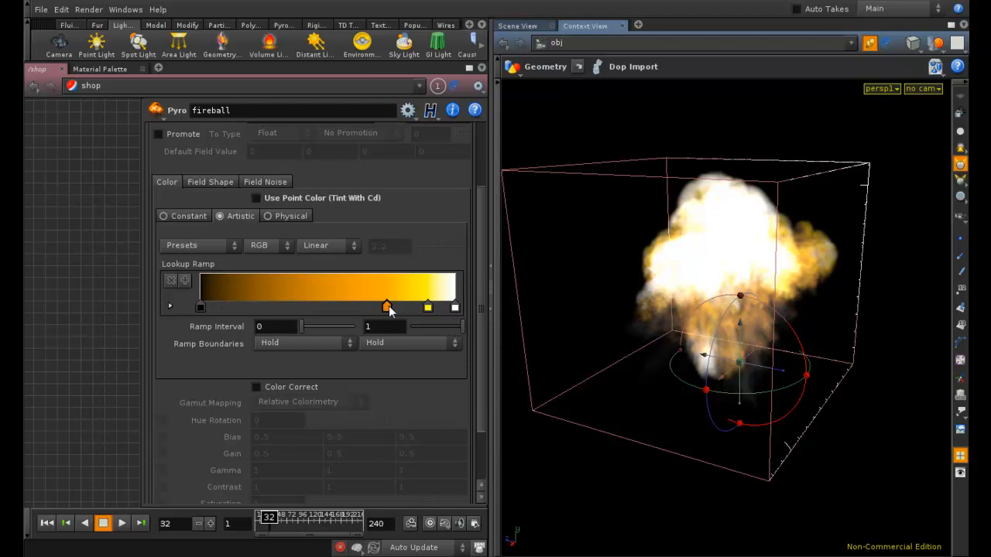
{"action": "double_click", "coordinate": [454, 308]}
{"action": "left_click_drag", "start_coordinate": [565, 305], "coordinate": [556, 305]}
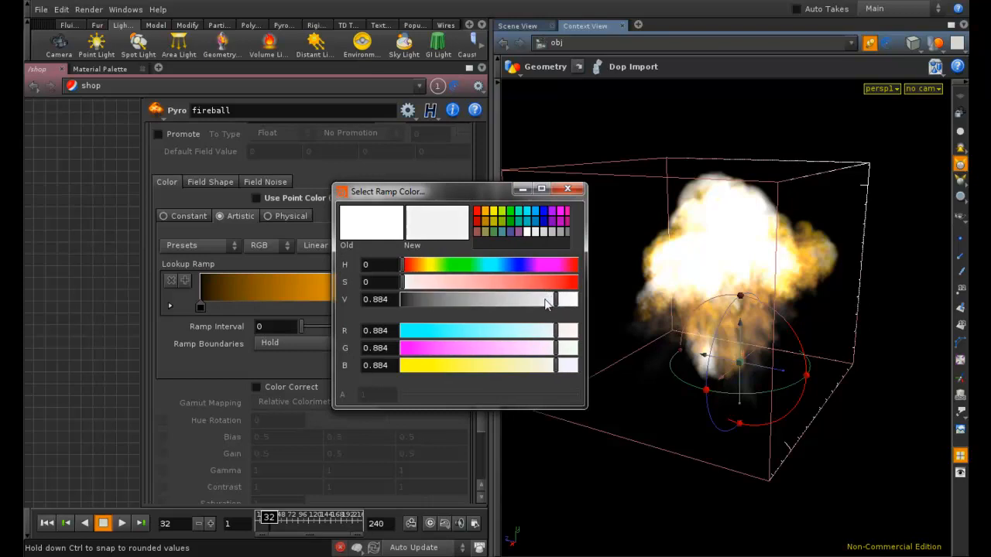
{"action": "left_click_drag", "start_coordinate": [554, 305], "coordinate": [506, 305]}
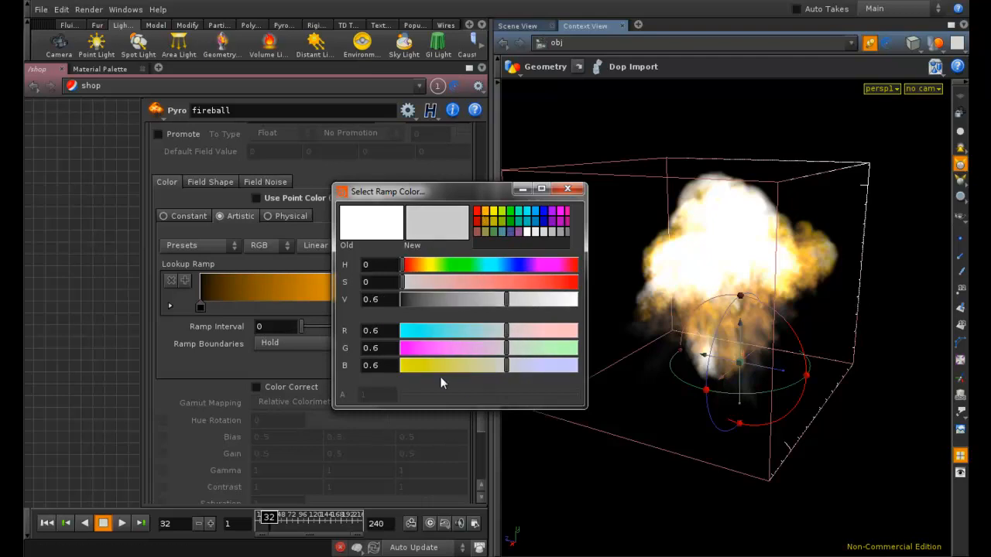
Recolor the ramp's end key to a pale orange with hue 30, saturation about 0.55 and value 1.
{"action": "left_click", "coordinate": [485, 212]}
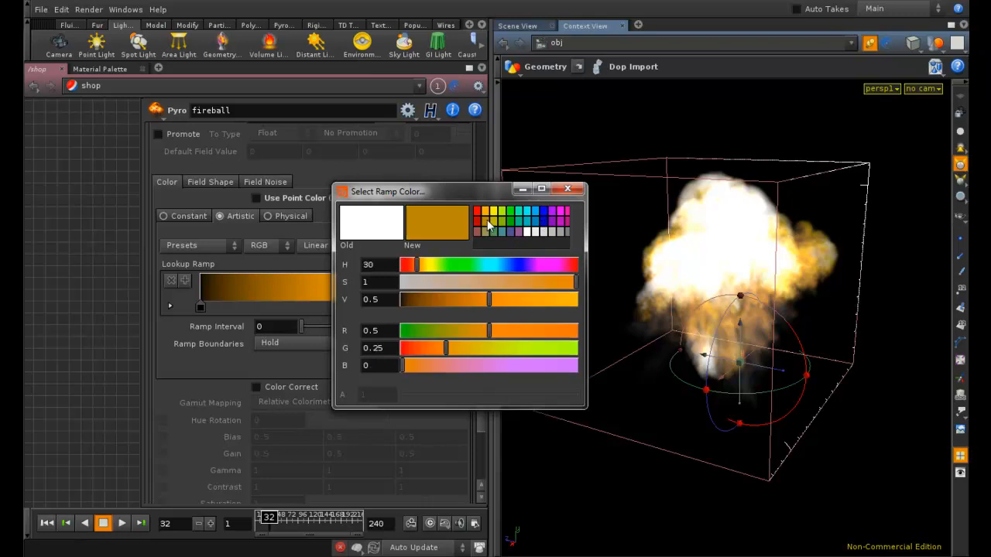
{"action": "mouse_move", "coordinate": [506, 299]}
{"action": "left_mouse_down"}
{"action": "mouse_move", "coordinate": [578, 303]}
{"action": "mouse_move", "coordinate": [550, 282]}
{"action": "mouse_move", "coordinate": [484, 283]}
{"action": "mouse_move", "coordinate": [513, 283]}
{"action": "mouse_move", "coordinate": [498, 284]}
{"action": "left_mouse_up"}
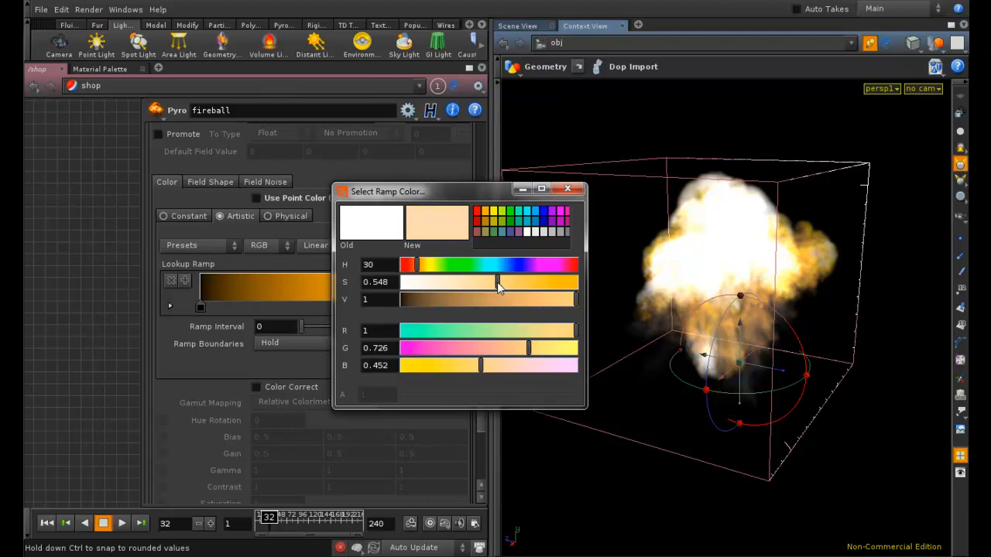
{"action": "left_click", "coordinate": [567, 189]}
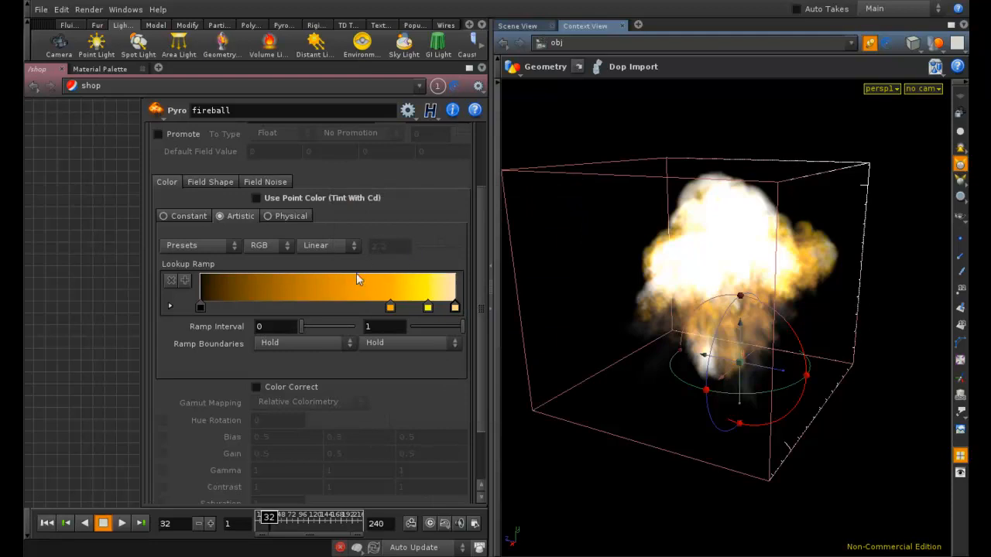
Review the range fitting and noise settings of the fireball's fire color temperature field.
{"action": "left_click_drag", "start_coordinate": [477, 269], "coordinate": [480, 204]}
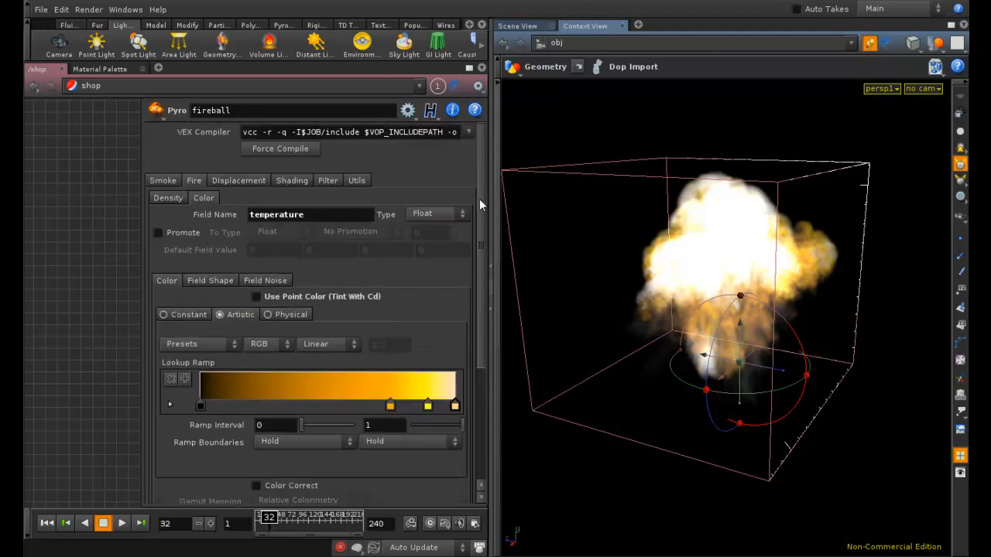
{"action": "left_click", "coordinate": [226, 281]}
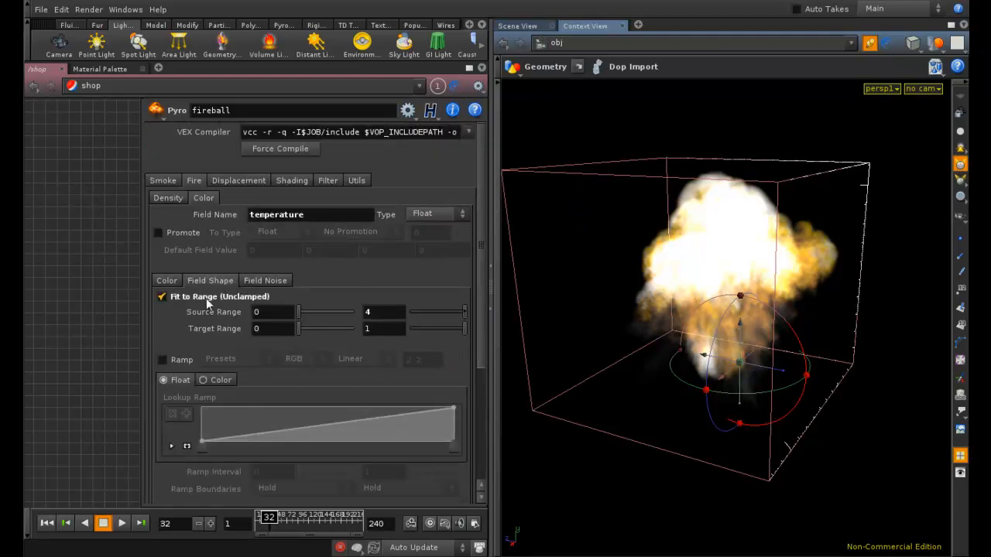
{"action": "left_click", "coordinate": [271, 280]}
{"action": "middle_click_drag", "start_coordinate": [231, 361], "coordinate": [9, 359]}
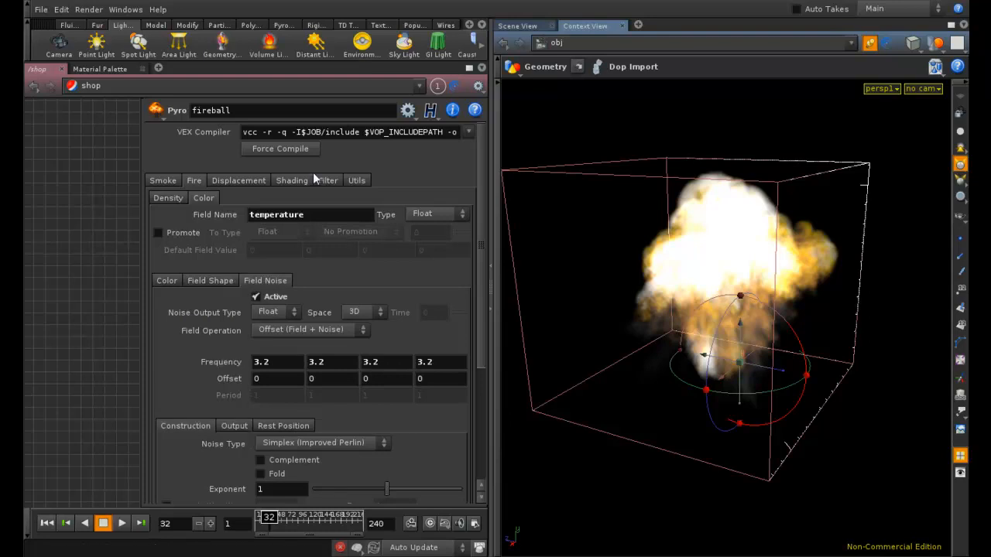
Render frame 32 with the Mantra node to check the pale orange end color, and close the render viewer.
{"action": "left_click", "coordinate": [86, 9]}
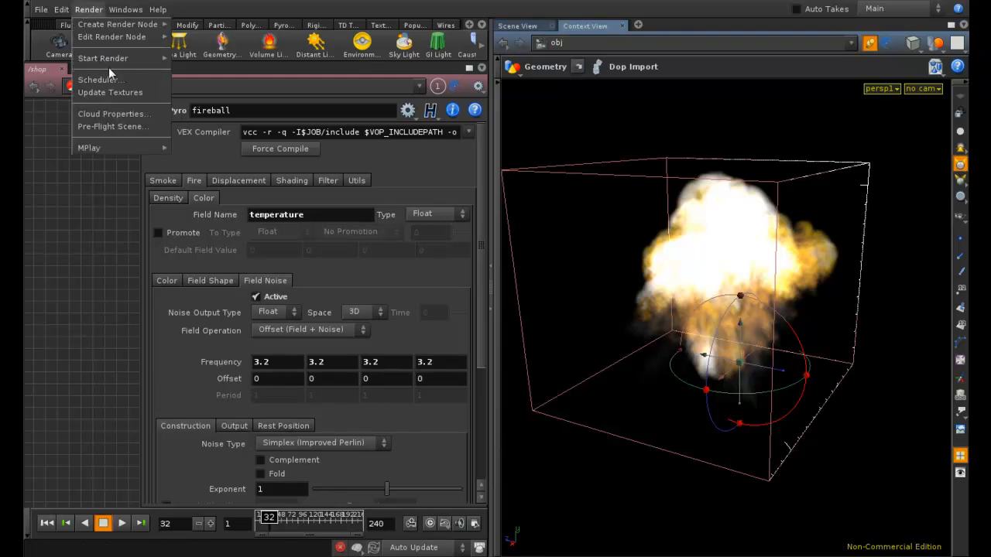
{"action": "key", "text": "Escape"}
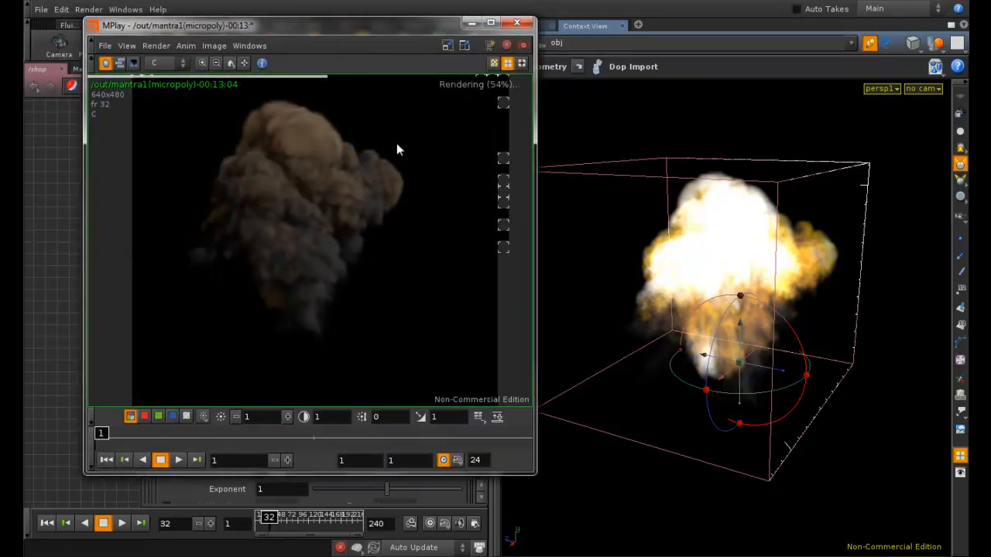
{"action": "left_click_drag", "start_coordinate": [399, 34], "coordinate": [461, 68]}
{"action": "left_click", "coordinate": [577, 59]}
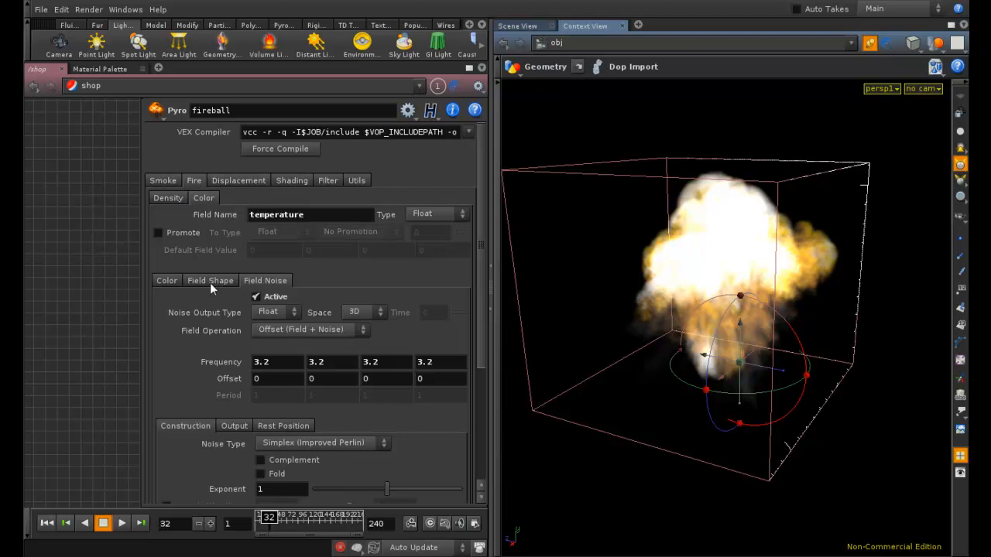
Shift the orange key of the fire color ramp toward red by setting its hue to 10.
{"action": "left_click", "coordinate": [167, 281]}
{"action": "double_click", "coordinate": [390, 405]}
{"action": "left_click_drag", "start_coordinate": [420, 271], "coordinate": [408, 271]}
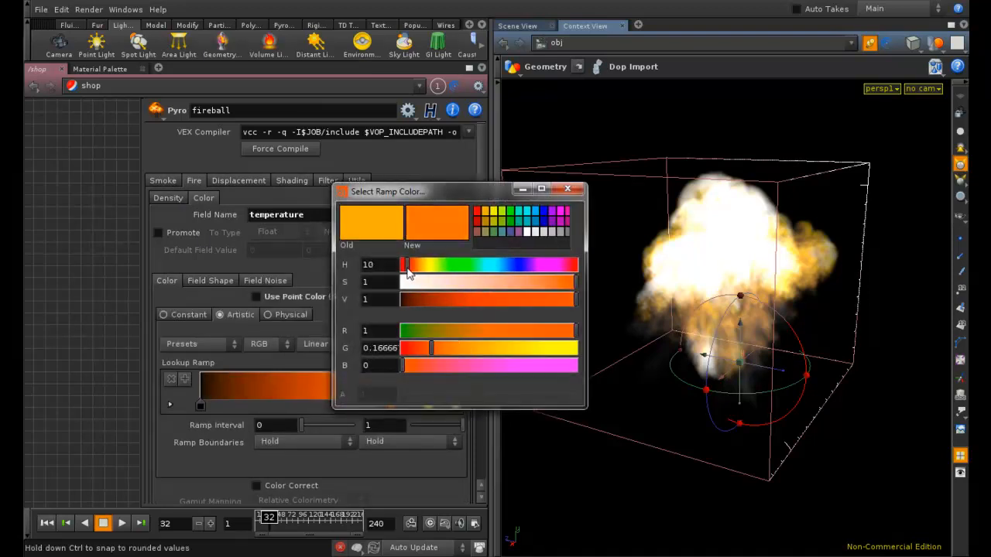
Add a red key between the black and orange keys, and place it around the middle of the fire color ramp.
{"action": "left_click", "coordinate": [290, 388]}
{"action": "left_click", "coordinate": [279, 390]}
{"action": "left_click_drag", "start_coordinate": [431, 191], "coordinate": [573, 129]}
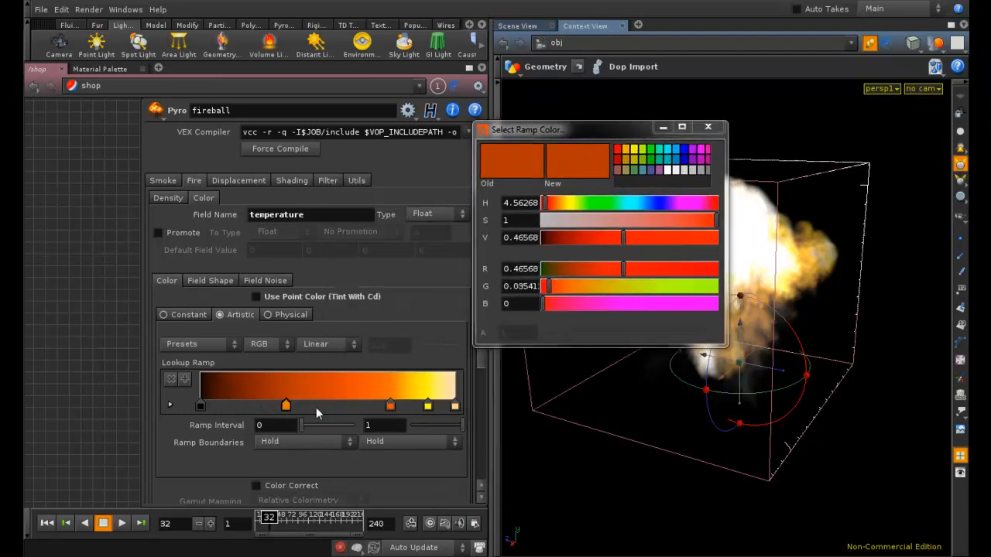
{"action": "left_click_drag", "start_coordinate": [280, 406], "coordinate": [329, 407]}
{"action": "left_click", "coordinate": [708, 126]}
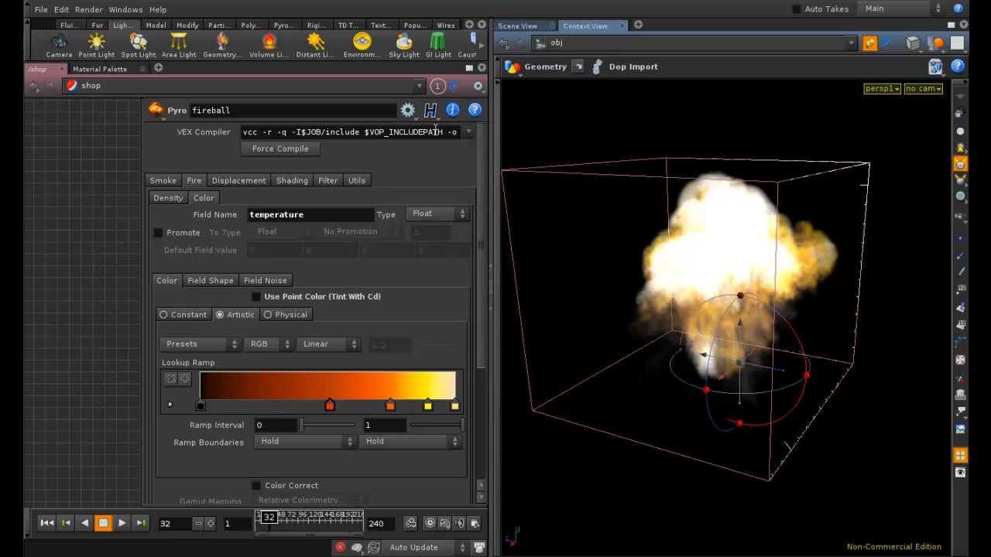
Render frame 32 with the Mantra node to check the redder fire ramp, and close the render viewer.
{"action": "left_click", "coordinate": [88, 10]}
{"action": "left_click", "coordinate": [192, 67]}
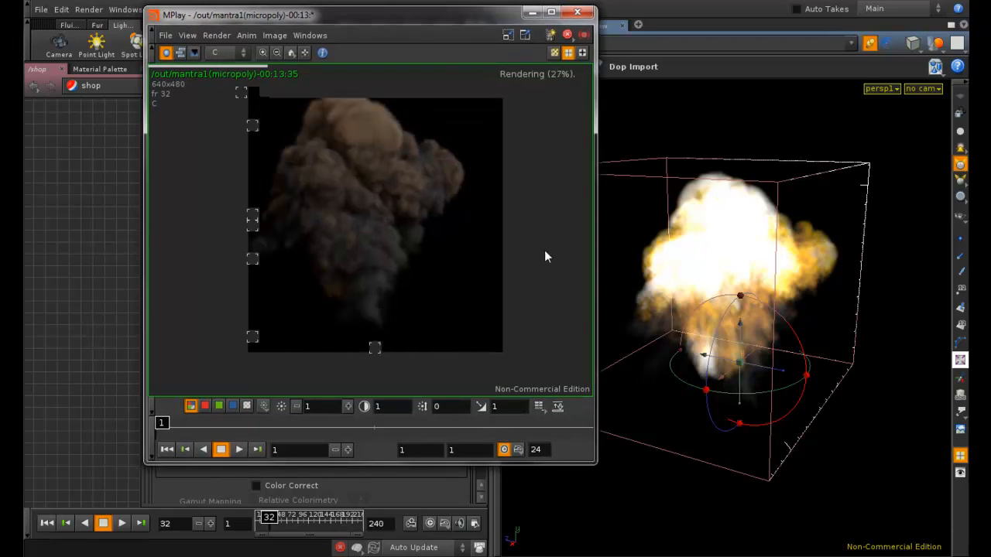
{"action": "left_click", "coordinate": [576, 12]}
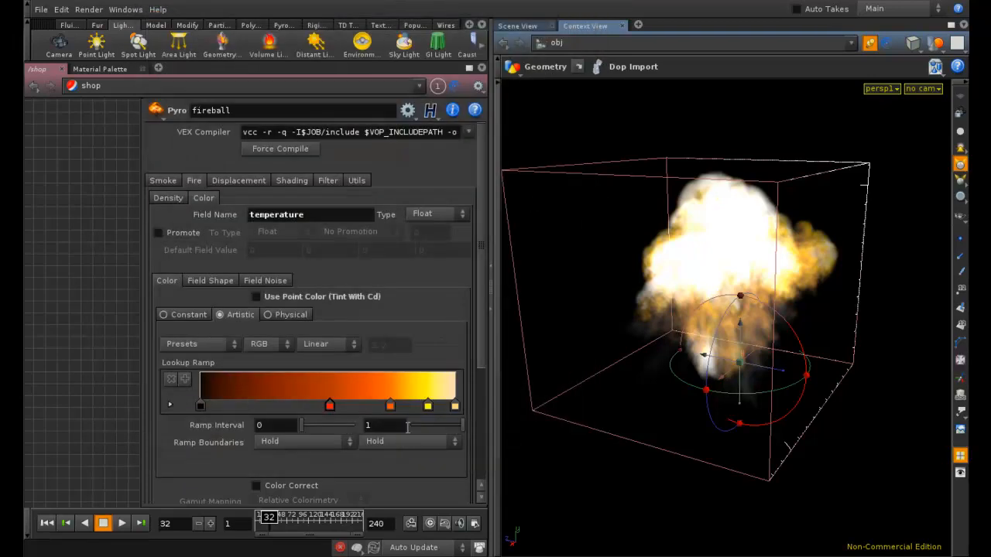
Go to frame 20, render it with the Mantra node to inspect the earlier fireball, and close the render viewer.
{"action": "left_click_drag", "start_coordinate": [268, 518], "coordinate": [263, 517]}
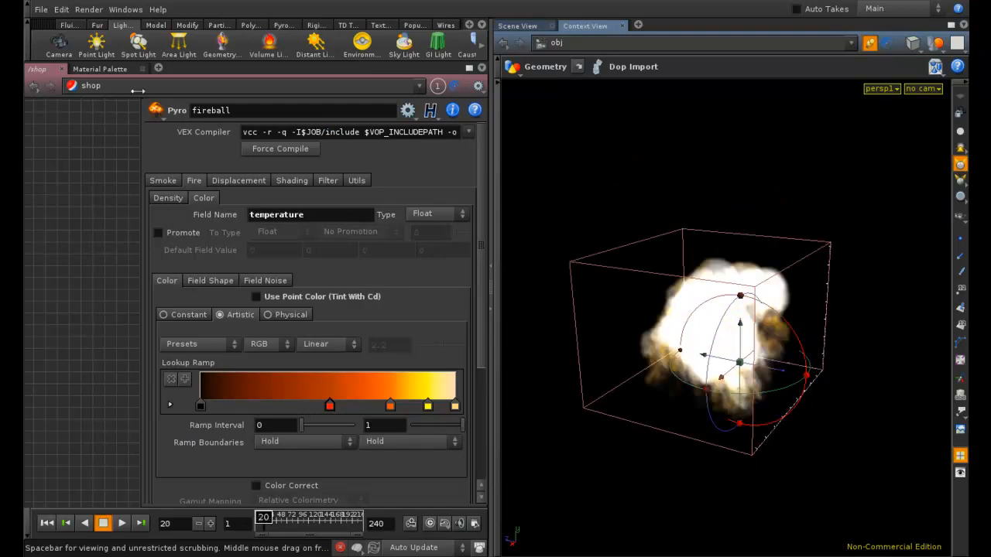
{"action": "left_click", "coordinate": [88, 10]}
{"action": "mouse_move", "coordinate": [109, 59]}
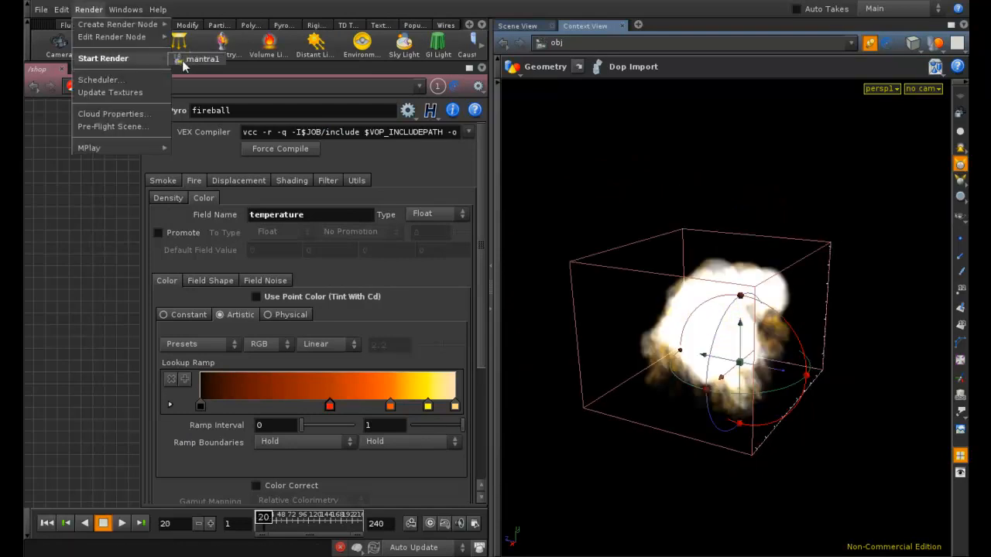
{"action": "left_click", "coordinate": [190, 61]}
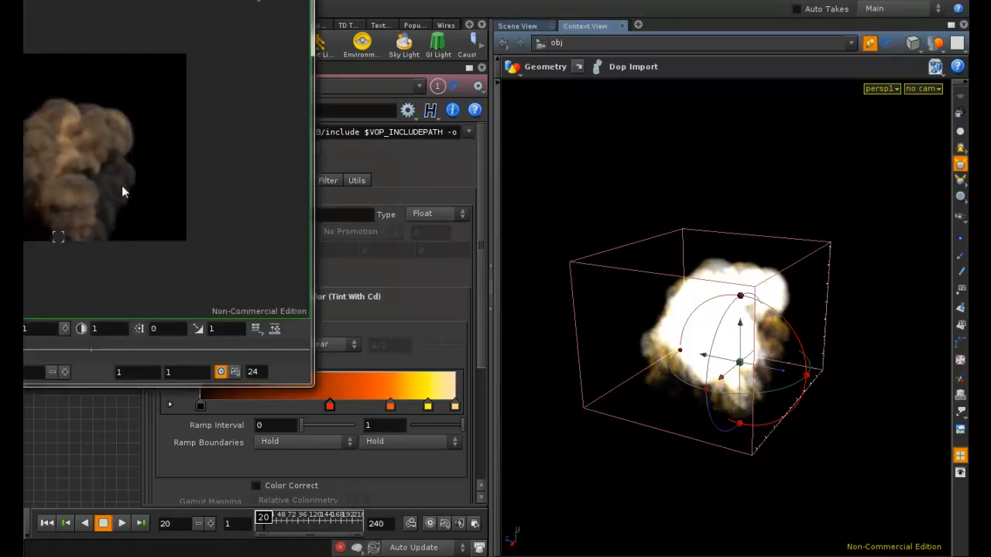
{"action": "left_click", "coordinate": [294, 0]}
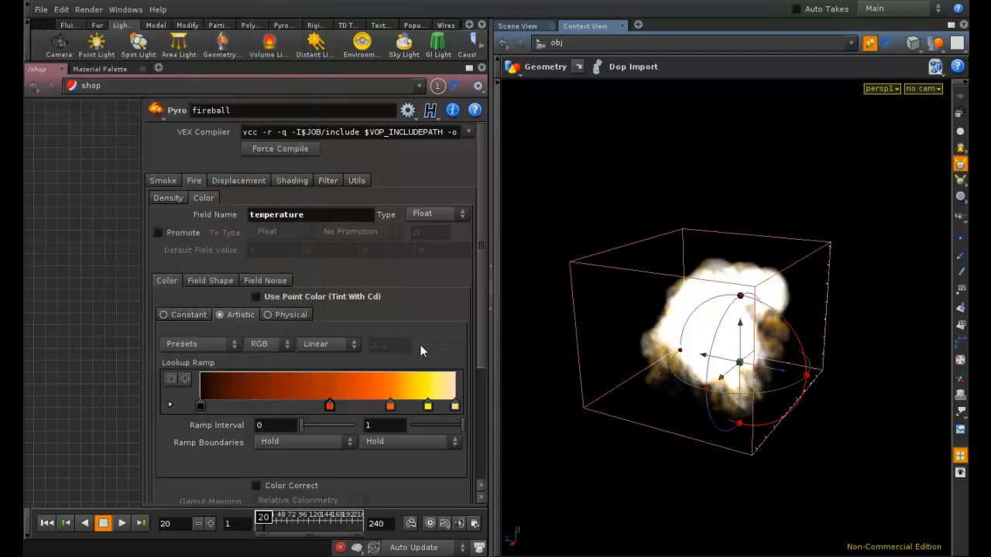
Move the ramp's red key near the bright end and the yellow key just before the orange one, and test-render frame 20.
{"action": "left_click_drag", "start_coordinate": [332, 406], "coordinate": [362, 418]}
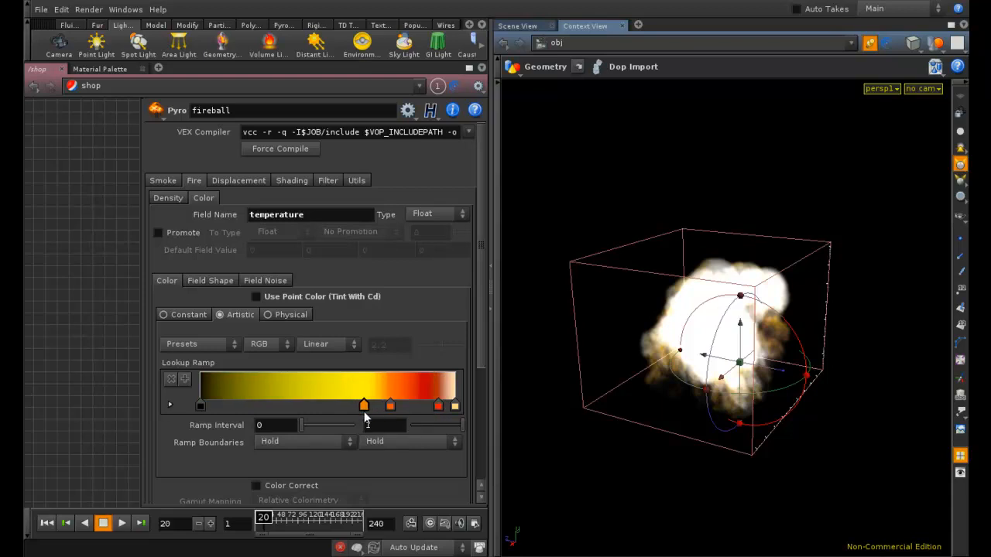
{"action": "left_click", "coordinate": [88, 9]}
{"action": "mouse_move", "coordinate": [112, 57]}
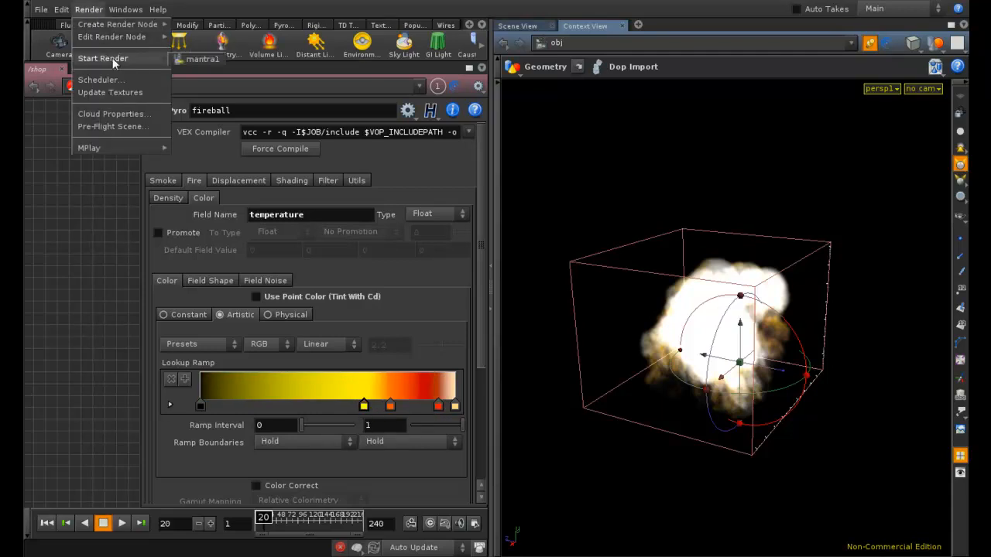
{"action": "left_click", "coordinate": [180, 56]}
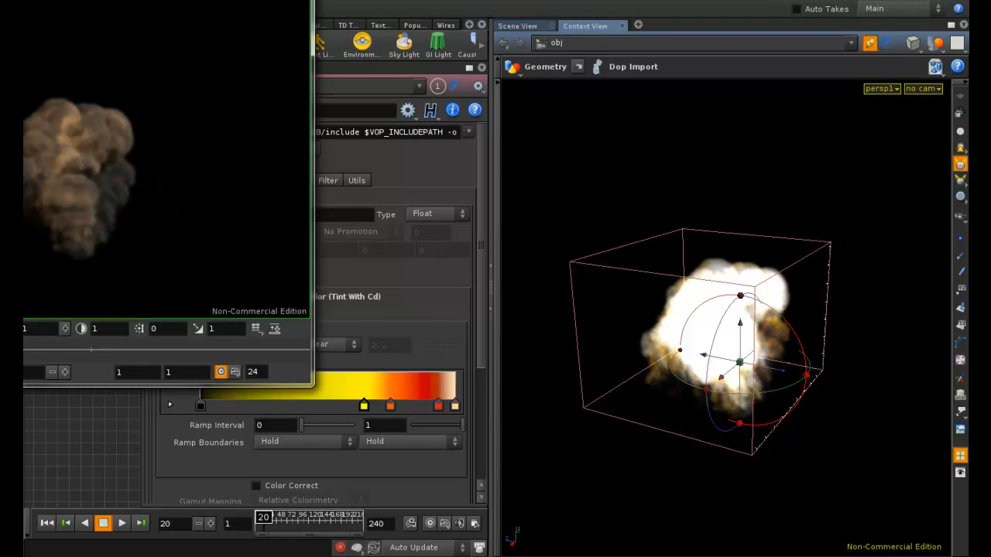
{"action": "key", "text": "alt+F4"}
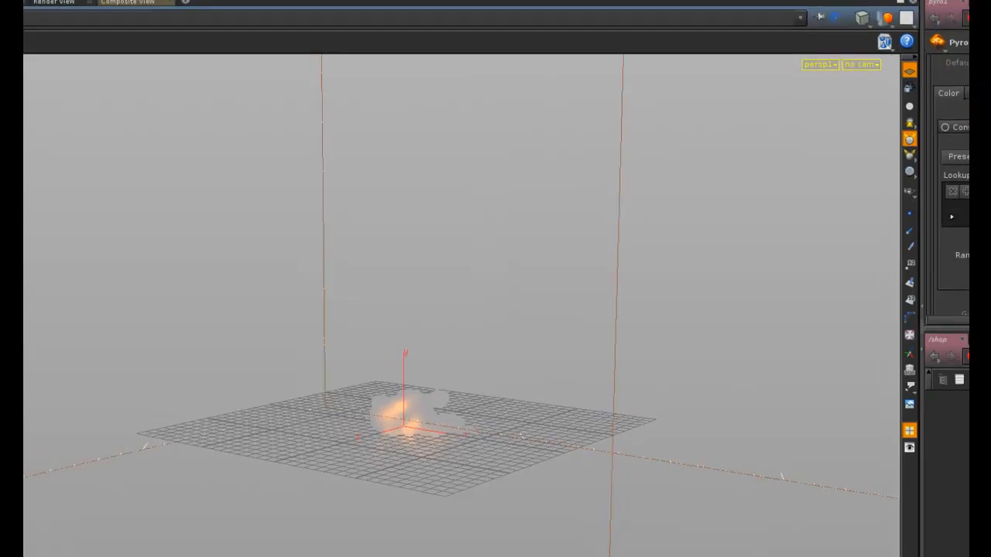
Switch to the second Houdini scene with the pyro1 shader, enlarge its window and shader settings area, and go to frame 12.
{"action": "left_click_drag", "start_coordinate": [465, 4], "coordinate": [144, 0]}
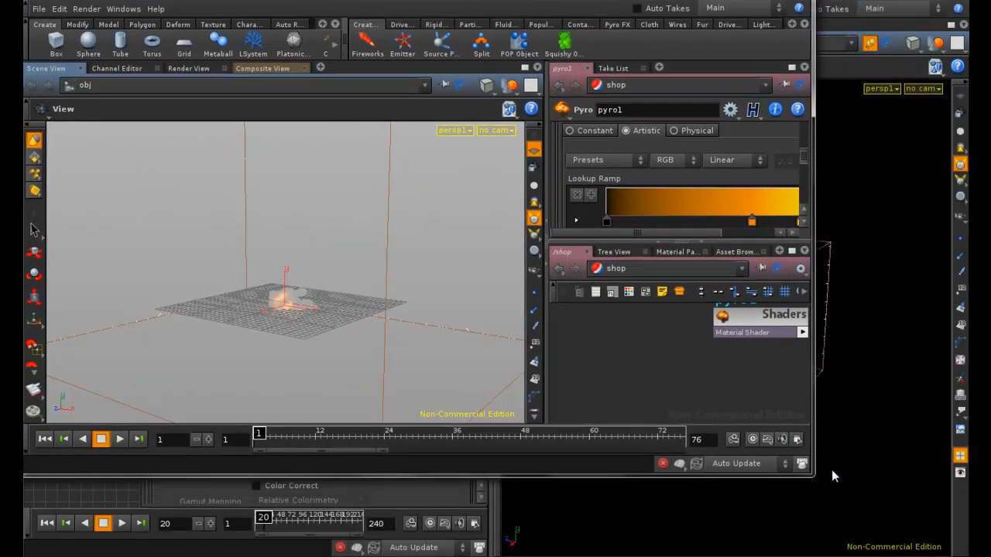
{"action": "left_click_drag", "start_coordinate": [813, 476], "coordinate": [968, 556]}
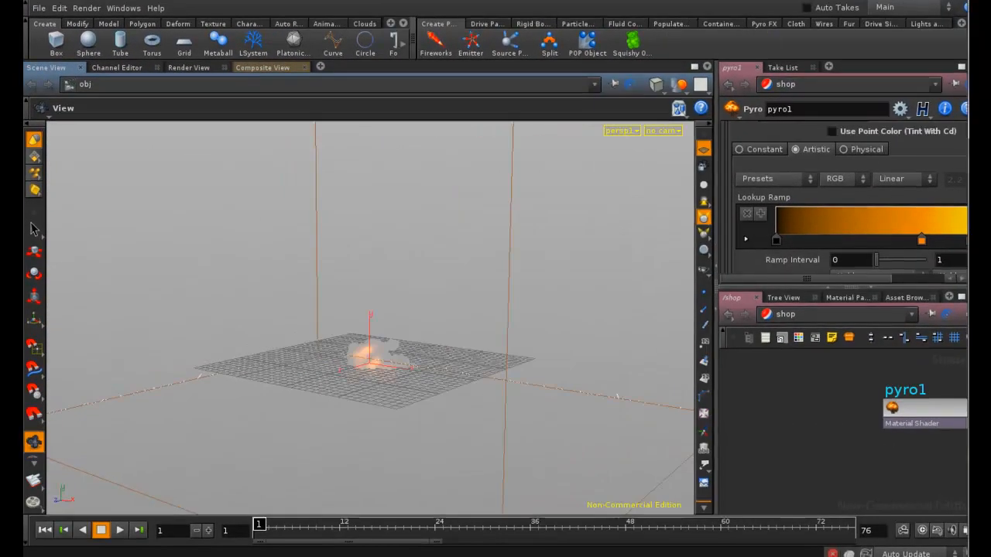
{"action": "left_click_drag", "start_coordinate": [266, 517], "coordinate": [362, 518]}
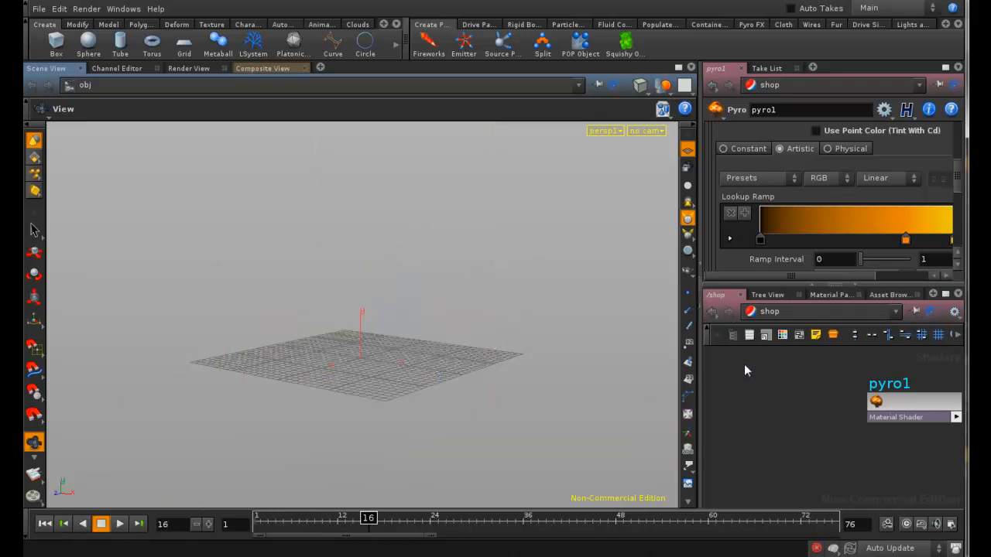
{"action": "left_click_drag", "start_coordinate": [701, 225], "coordinate": [548, 246]}
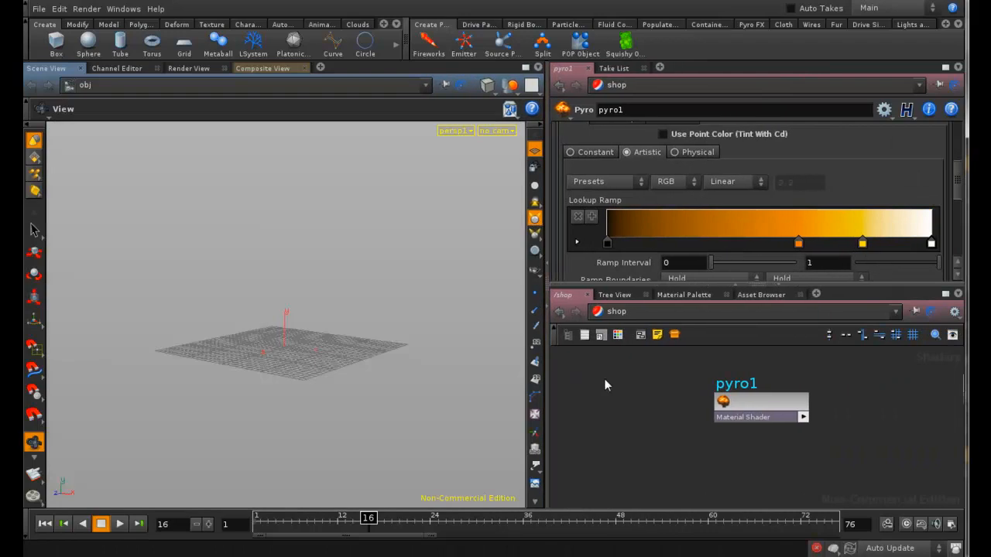
{"action": "left_click_drag", "start_coordinate": [367, 517], "coordinate": [337, 517]}
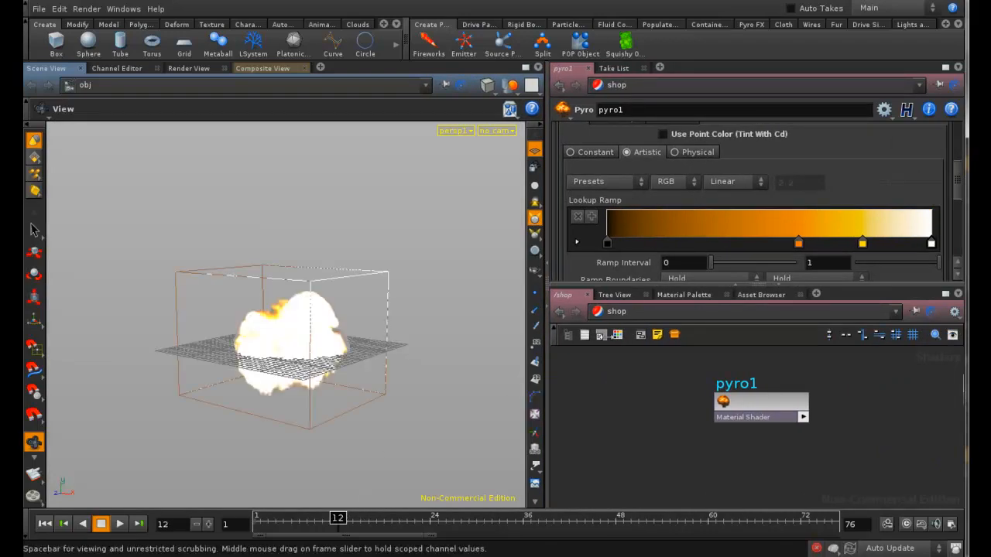
Widen and heighten the pyro1 shader's parameter area to make room for its smoke settings.
{"action": "mouse_move", "coordinate": [953, 190]}
{"action": "left_mouse_down"}
{"action": "mouse_move", "coordinate": [958, 224]}
{"action": "mouse_move", "coordinate": [959, 142]}
{"action": "left_mouse_up"}
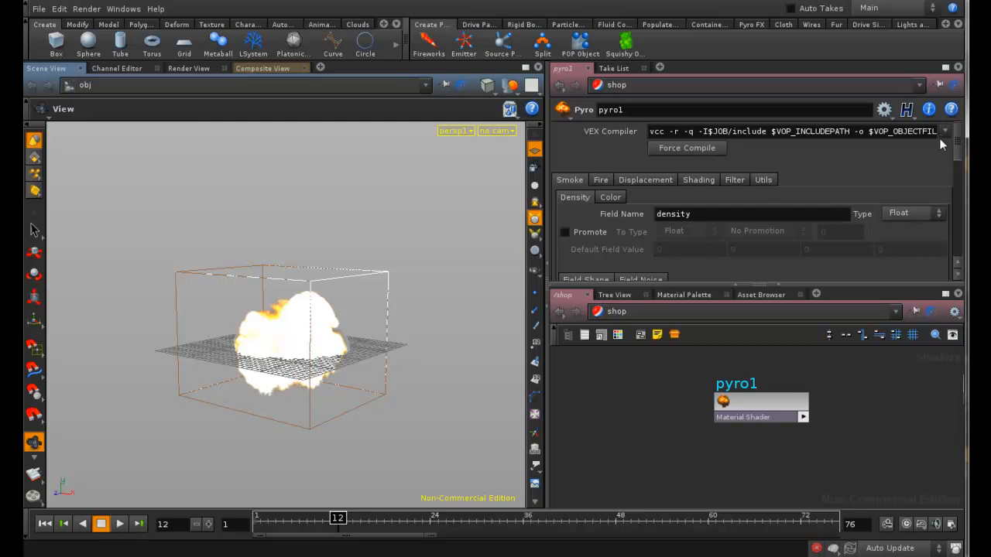
{"action": "left_click_drag", "start_coordinate": [552, 163], "coordinate": [387, 176]}
{"action": "mouse_move", "coordinate": [957, 140]}
{"action": "left_mouse_down"}
{"action": "mouse_move", "coordinate": [958, 153]}
{"action": "mouse_move", "coordinate": [957, 144]}
{"action": "left_mouse_up"}
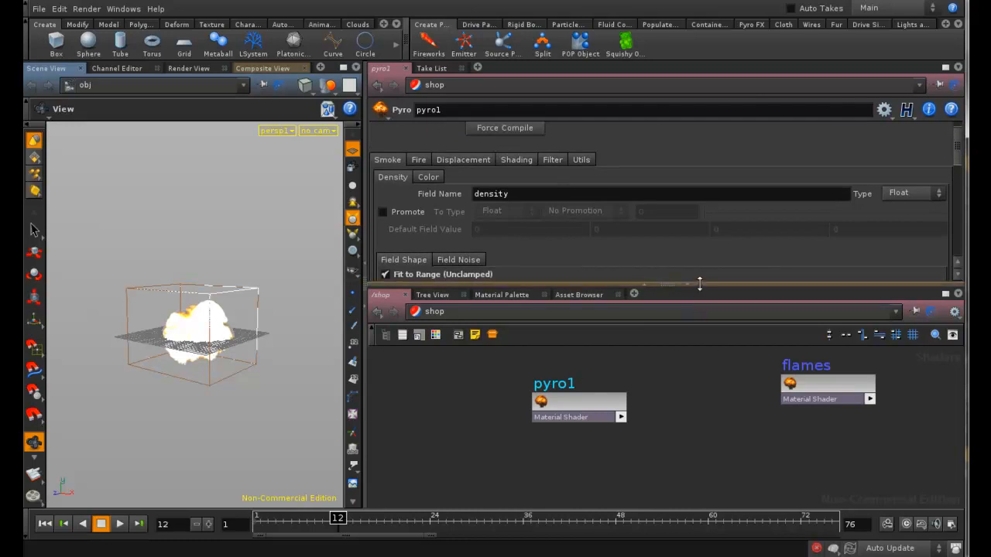
{"action": "left_click_drag", "start_coordinate": [699, 285], "coordinate": [699, 365]}
{"action": "scroll", "coordinate": [369, 210], "scroll_direction": "up", "scroll_amount": 1}
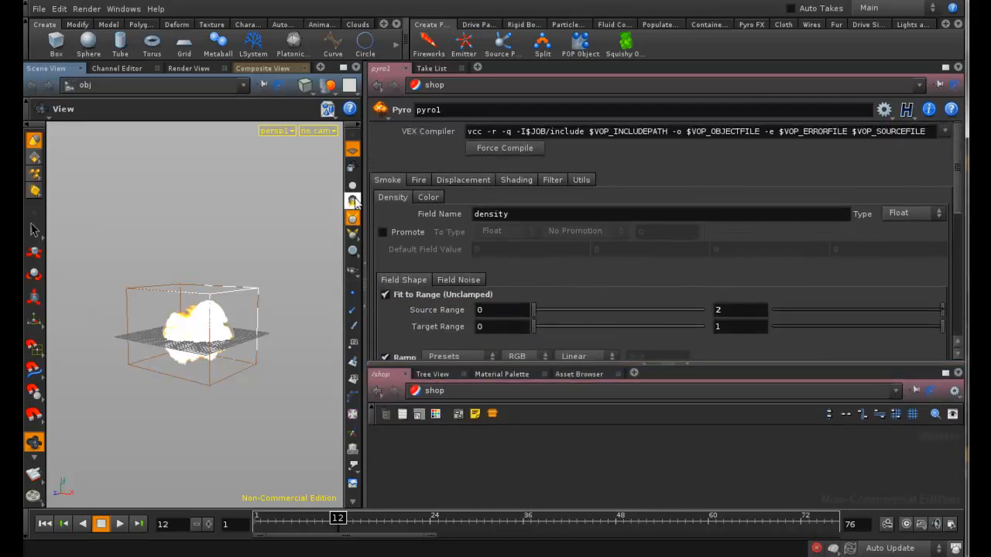
Examine the pyro1 shader's smoke density and smoke color settings, including field name, range, ramp and final amplitude.
{"action": "double_click", "coordinate": [542, 213]}
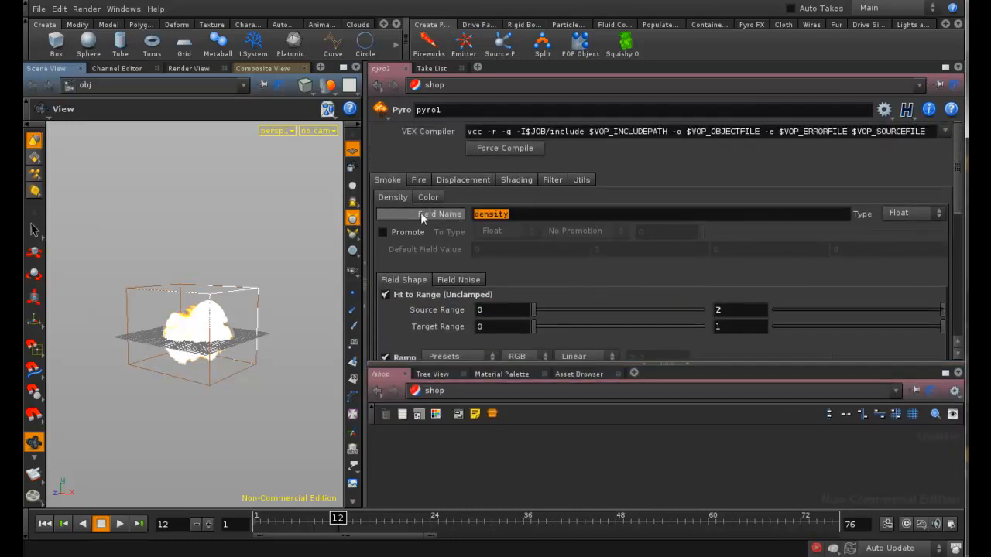
{"action": "left_click_drag", "start_coordinate": [958, 157], "coordinate": [954, 188]}
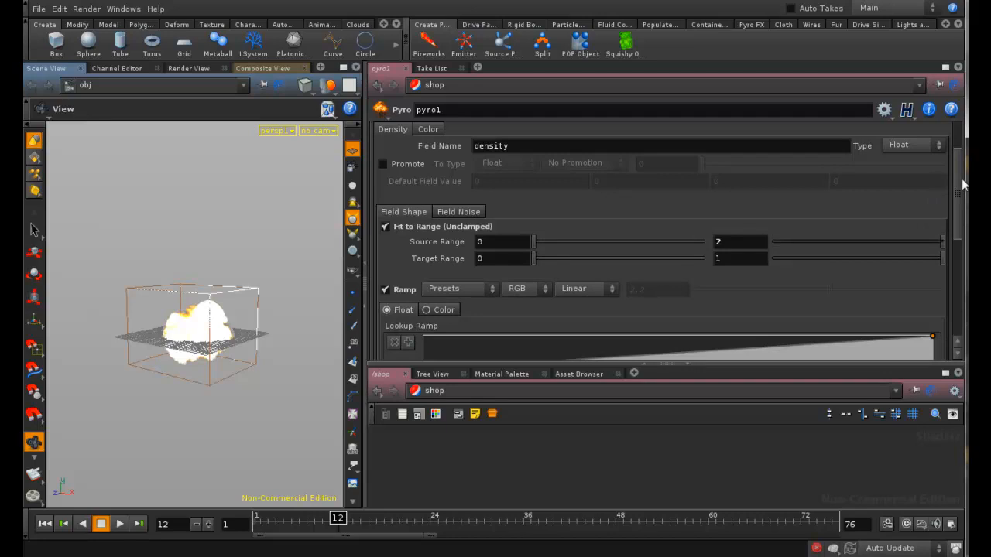
{"action": "left_click_drag", "start_coordinate": [960, 186], "coordinate": [957, 248]}
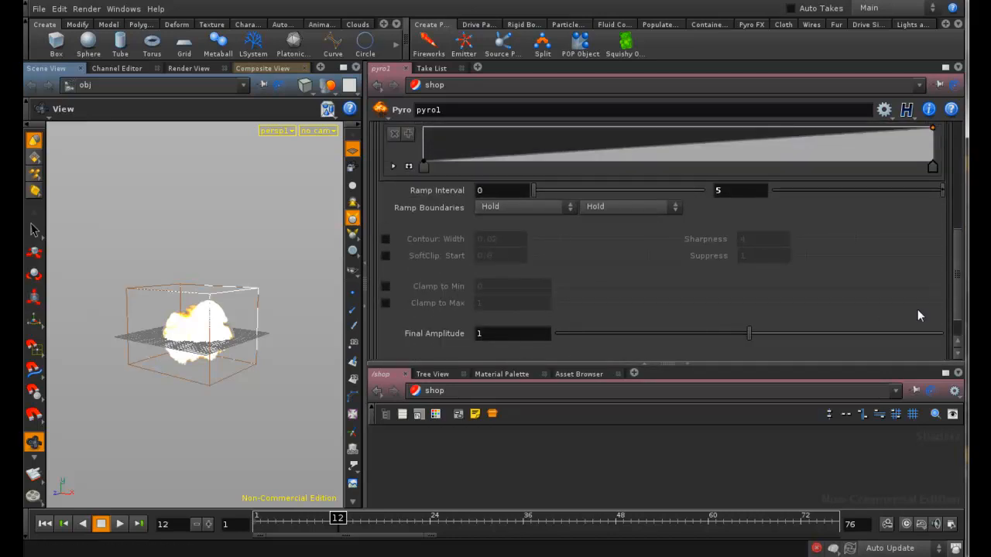
{"action": "scroll", "coordinate": [883, 324], "scroll_direction": "up", "scroll_amount": 10}
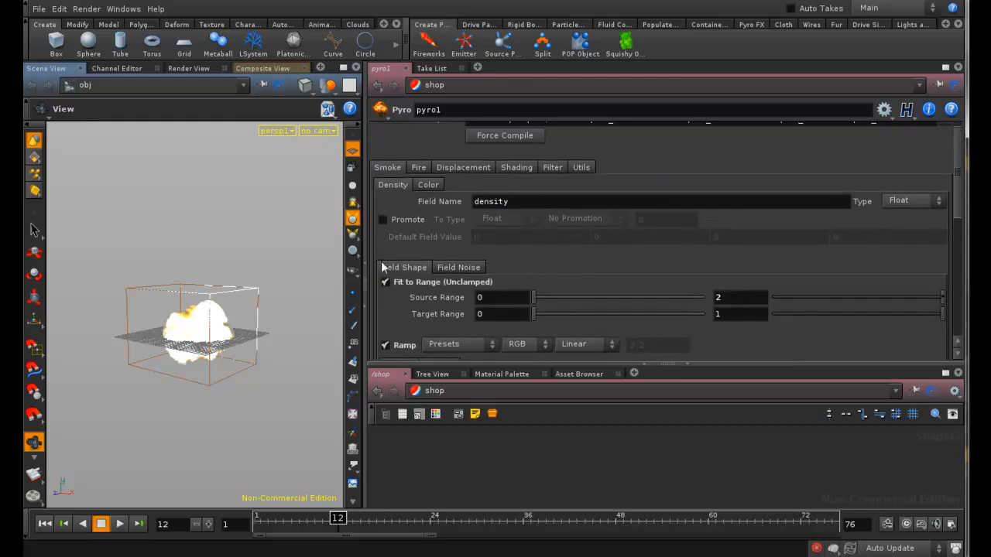
{"action": "left_click", "coordinate": [427, 186]}
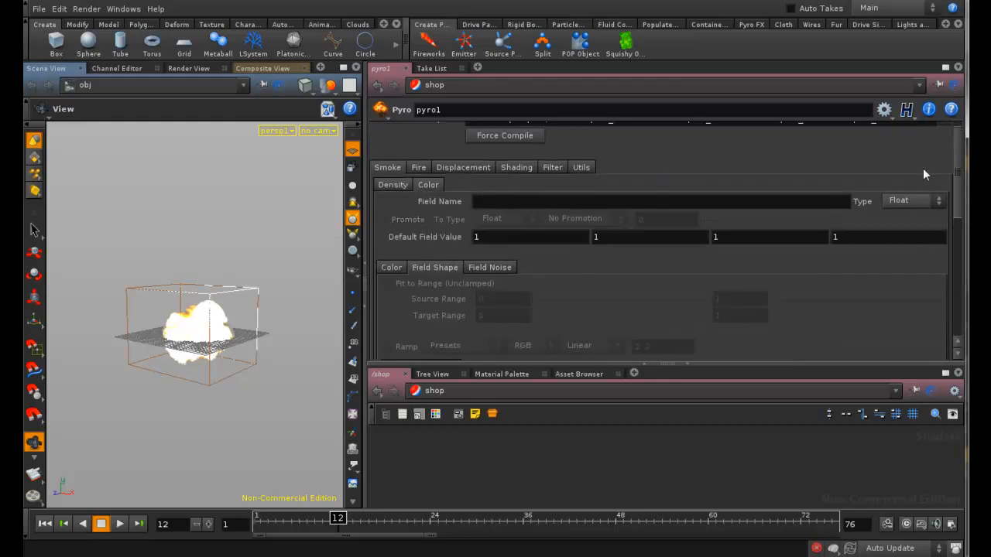
{"action": "left_click", "coordinate": [497, 203]}
Examine the pyro1 shader's fire density settings, including field name, source range and lookup ramp.
{"action": "left_click", "coordinate": [419, 168]}
{"action": "left_click", "coordinate": [427, 186]}
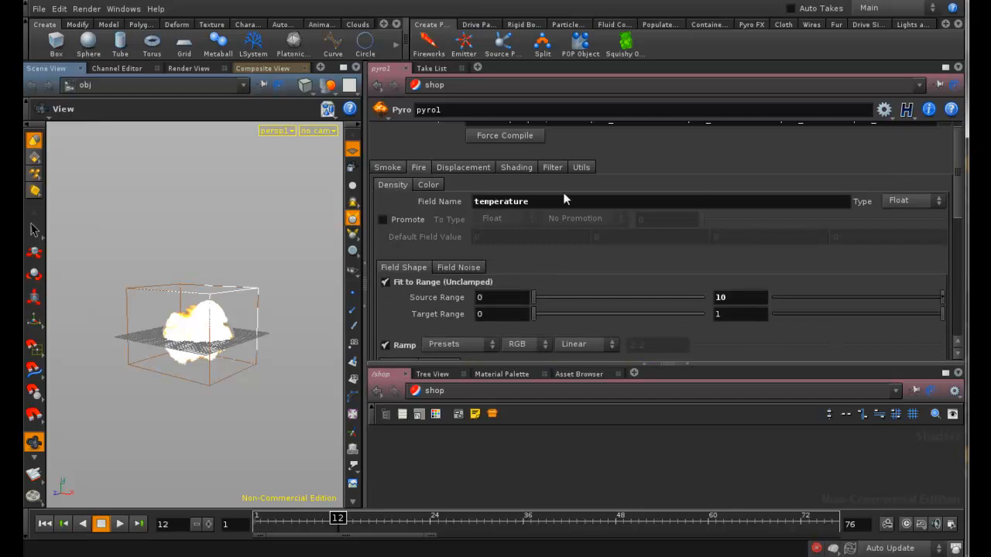
{"action": "double_click", "coordinate": [502, 203]}
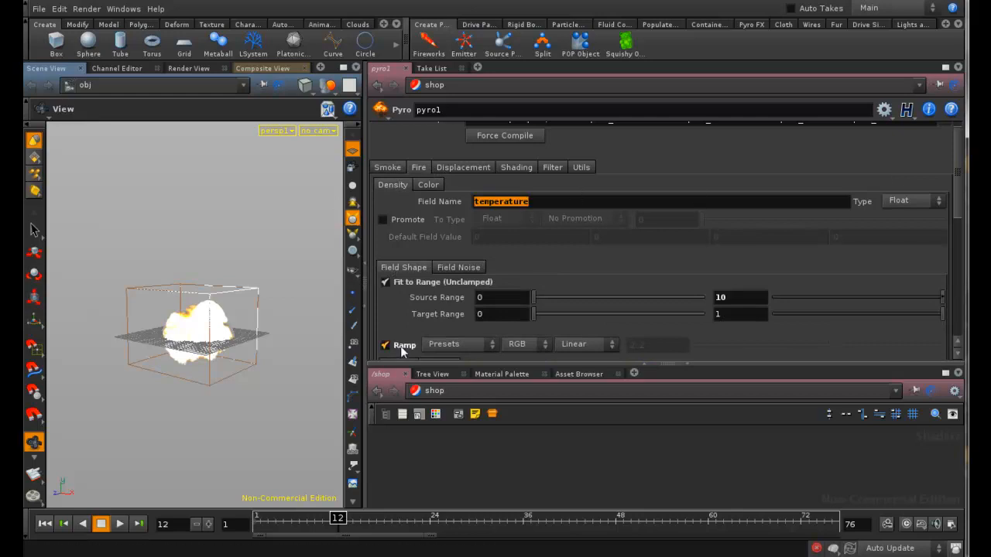
{"action": "scroll", "coordinate": [960, 161], "scroll_direction": "down", "scroll_amount": 3}
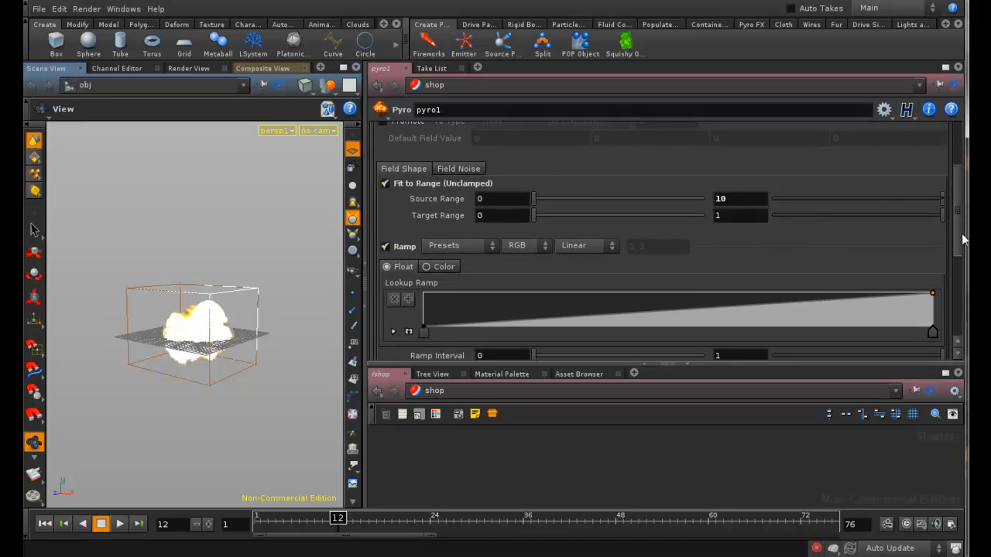
{"action": "scroll", "coordinate": [960, 246], "scroll_direction": "down", "scroll_amount": 4}
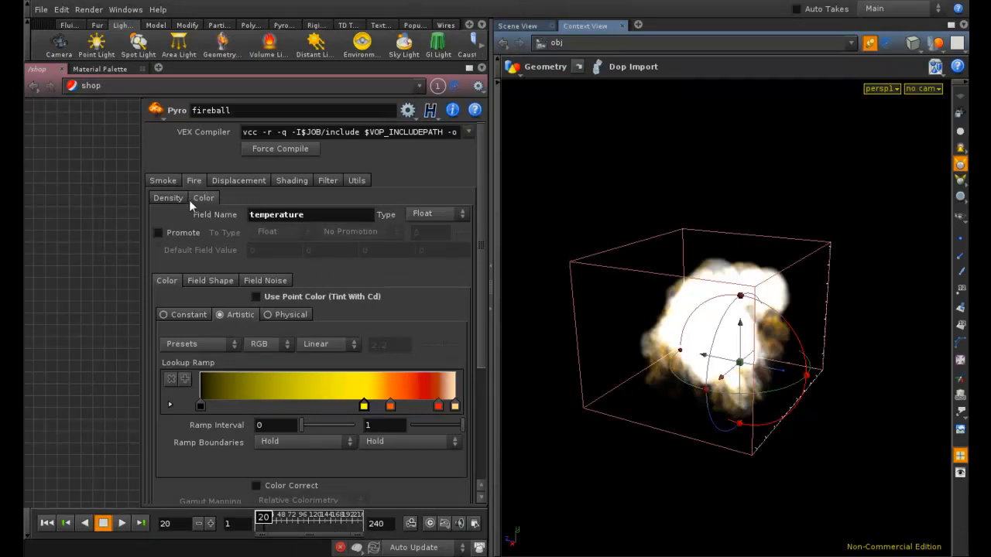
Back in the fireball scene, set the Final Amplitude of the fire color's field shape to 5.
{"action": "left_click", "coordinate": [214, 282]}
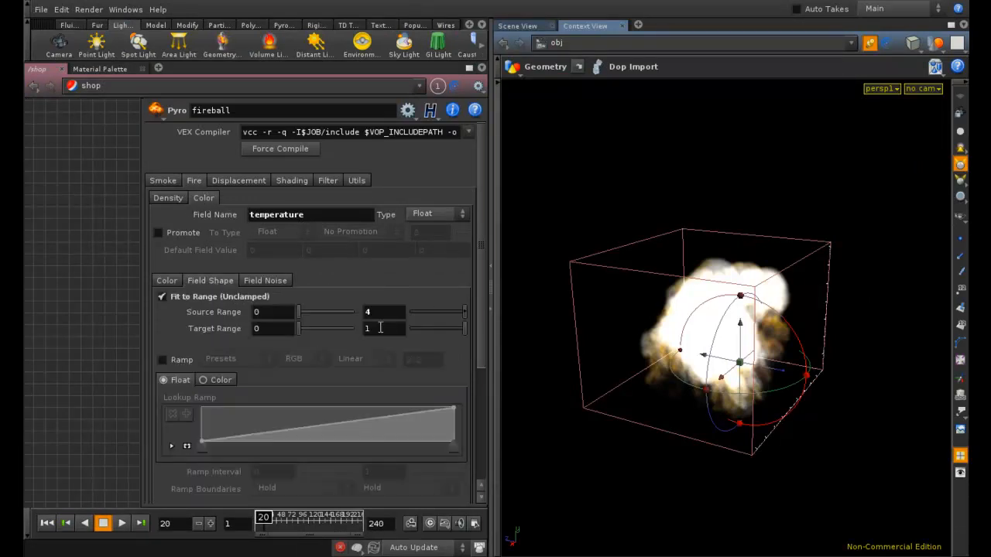
{"action": "left_click_drag", "start_coordinate": [484, 350], "coordinate": [480, 461]}
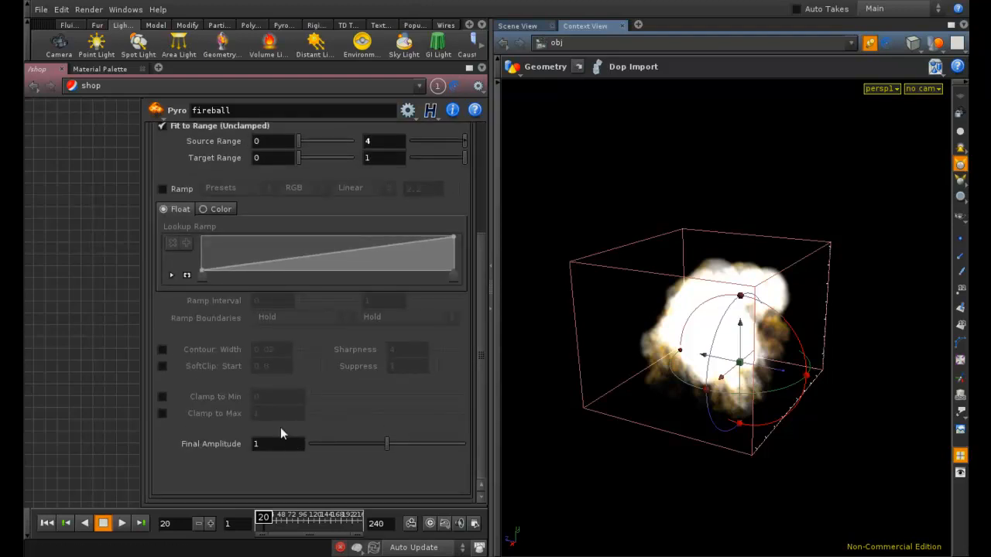
{"action": "mouse_move", "coordinate": [480, 288]}
{"action": "left_mouse_down"}
{"action": "mouse_move", "coordinate": [481, 193]}
{"action": "mouse_move", "coordinate": [482, 296]}
{"action": "left_mouse_up"}
{"action": "left_click", "coordinate": [267, 443]}
{"action": "type", "text": "5"}
{"action": "key", "text": "Return"}
Test-render frame 20 with the Mantra node to check the fire color amplitude, and close the render viewer.
{"action": "left_click", "coordinate": [94, 11]}
{"action": "mouse_move", "coordinate": [117, 61]}
{"action": "left_click", "coordinate": [186, 61]}
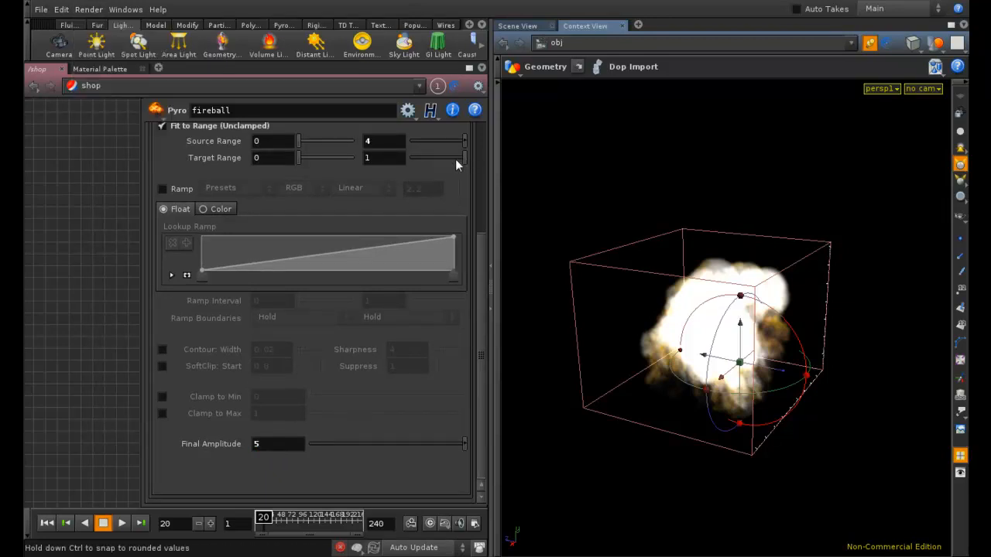
{"action": "left_click_drag", "start_coordinate": [171, 0], "coordinate": [527, 39]}
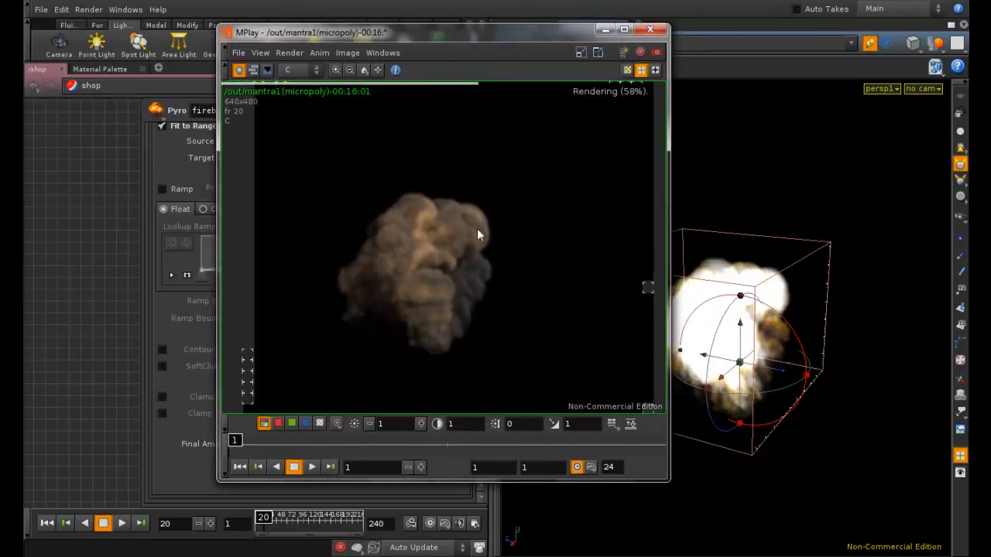
{"action": "left_click", "coordinate": [650, 30]}
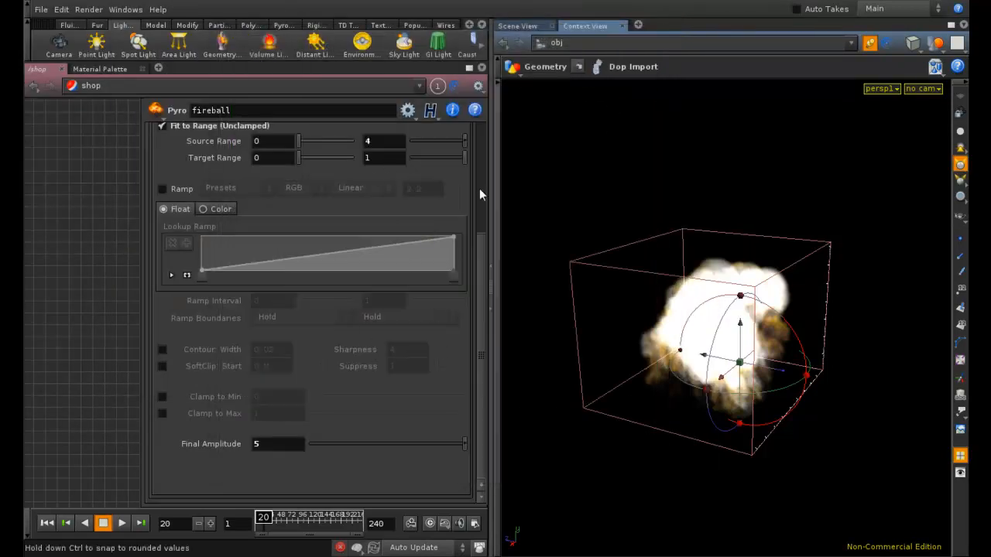
Remove the red key from the fire color ramp and place the orange key before the yellow one, both near the bright end.
{"action": "left_click_drag", "start_coordinate": [481, 240], "coordinate": [478, 145]}
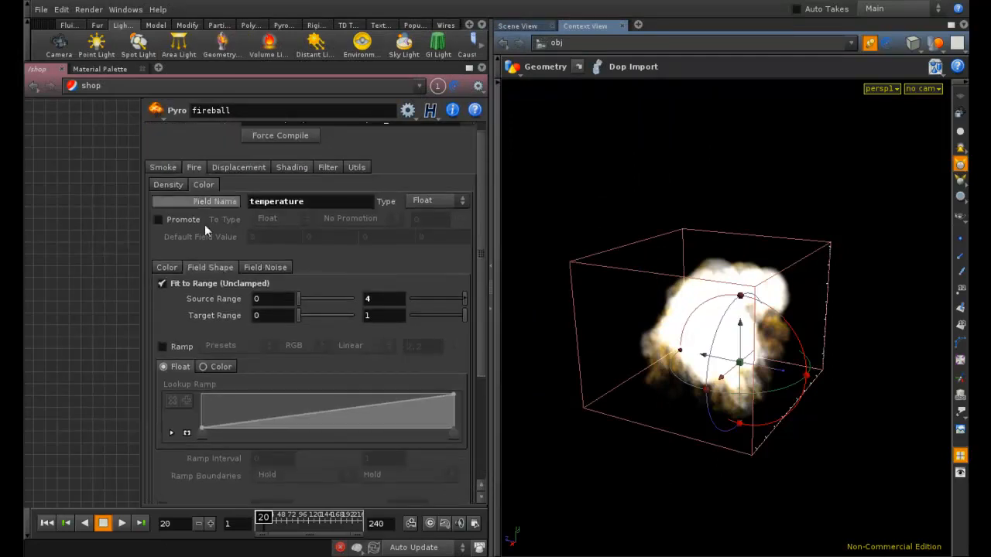
{"action": "left_click", "coordinate": [175, 268]}
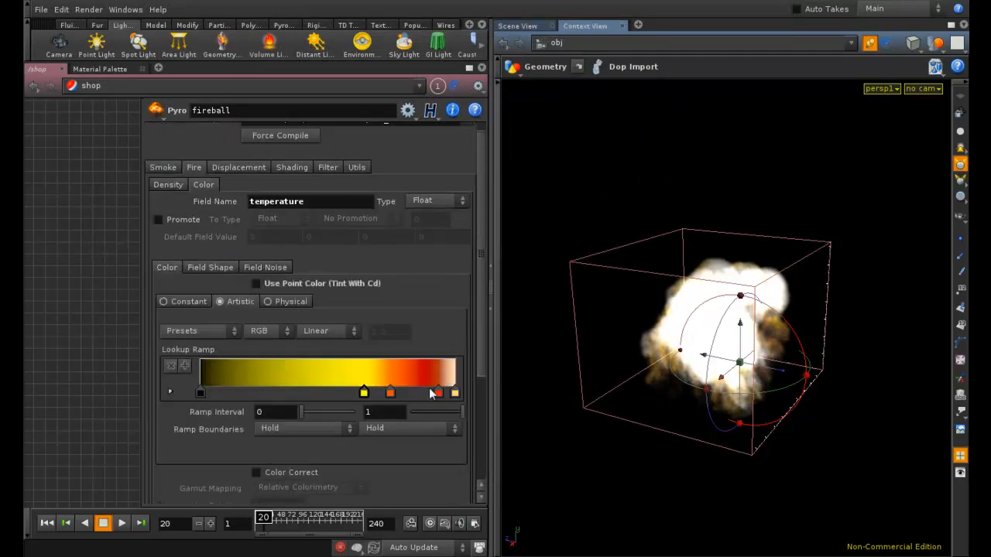
{"action": "left_click_drag", "start_coordinate": [435, 392], "coordinate": [378, 402]}
{"action": "right_click", "coordinate": [334, 393]}
{"action": "left_click", "coordinate": [348, 421]}
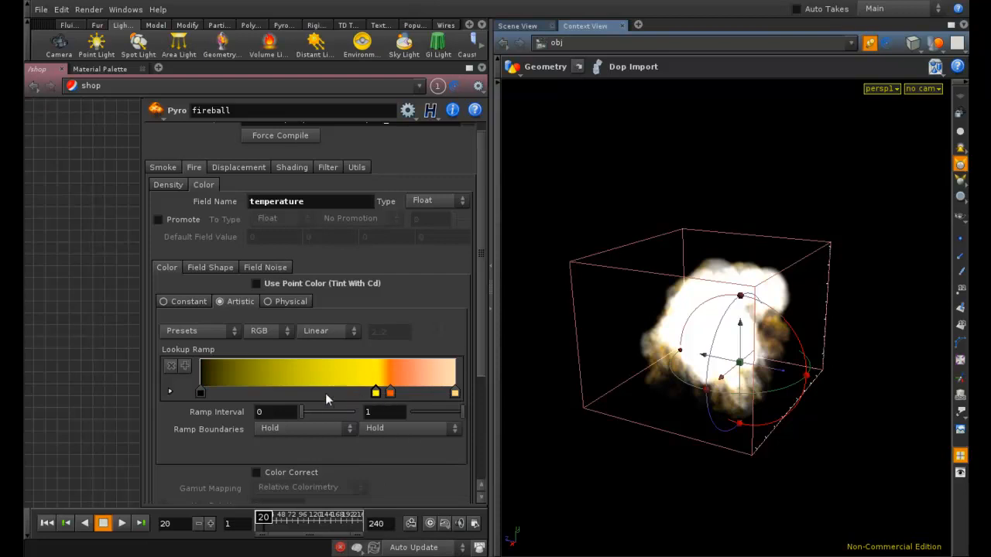
{"action": "left_click_drag", "start_coordinate": [389, 394], "coordinate": [441, 397]}
{"action": "left_click", "coordinate": [375, 393]}
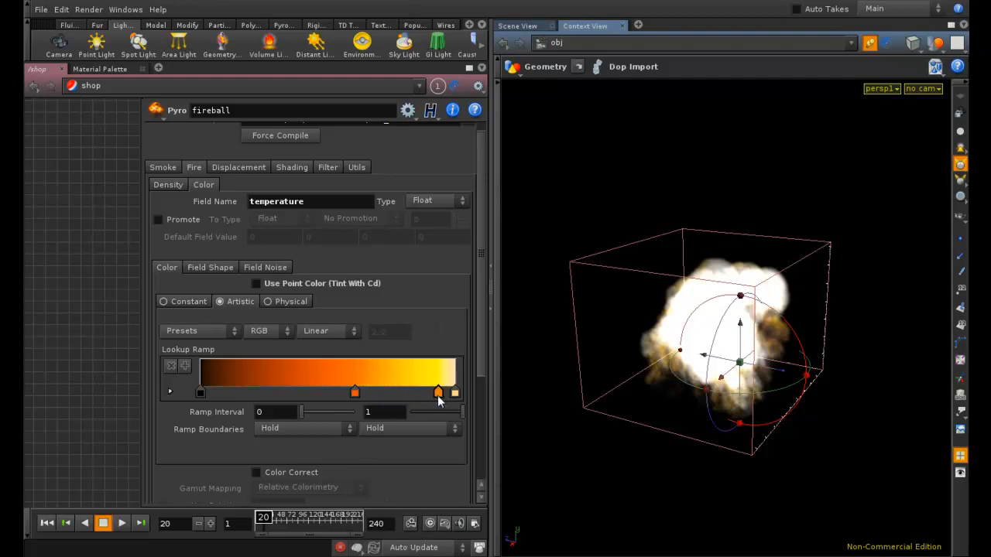
{"action": "left_click_drag", "start_coordinate": [355, 394], "coordinate": [403, 405]}
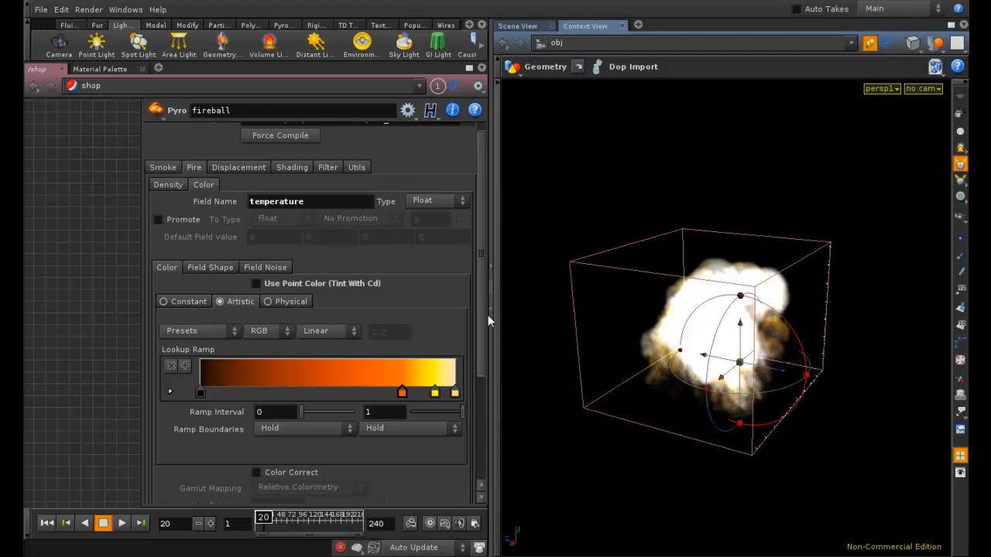
Render frame 20 with the Mantra node to inspect the reordered color ramp, and close the render viewer.
{"action": "scroll", "coordinate": [476, 376], "scroll_direction": "down", "scroll_amount": 2}
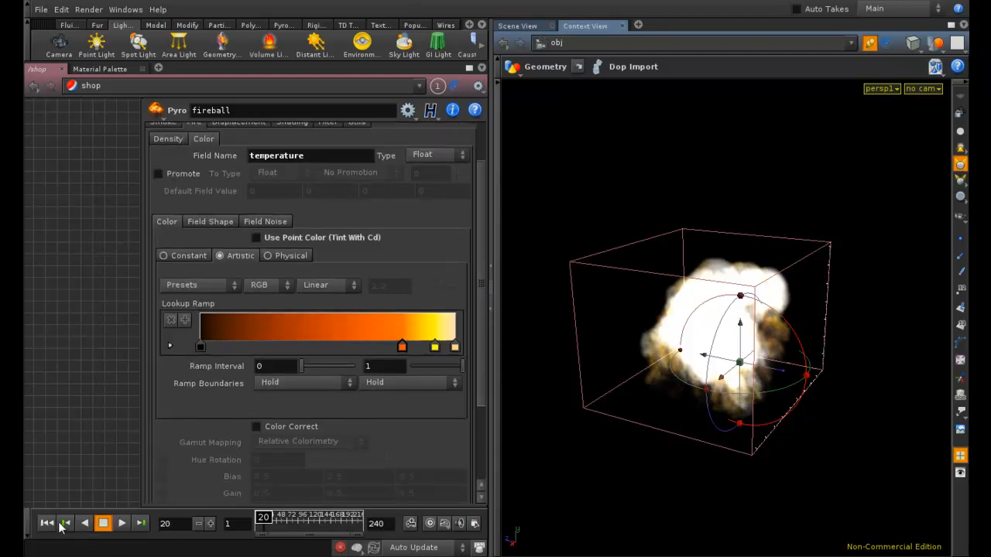
{"action": "left_click", "coordinate": [88, 9]}
{"action": "mouse_move", "coordinate": [103, 58]}
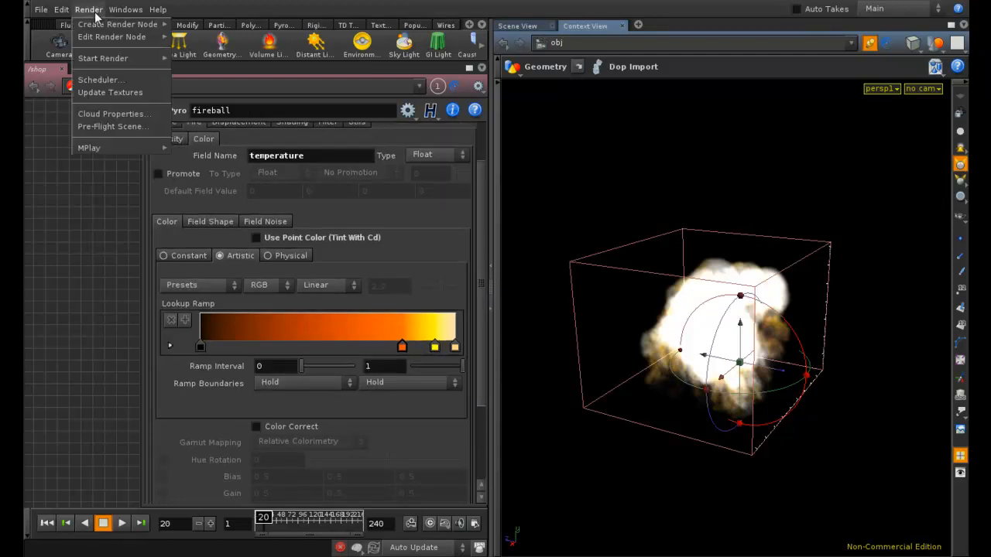
{"action": "left_click", "coordinate": [194, 59]}
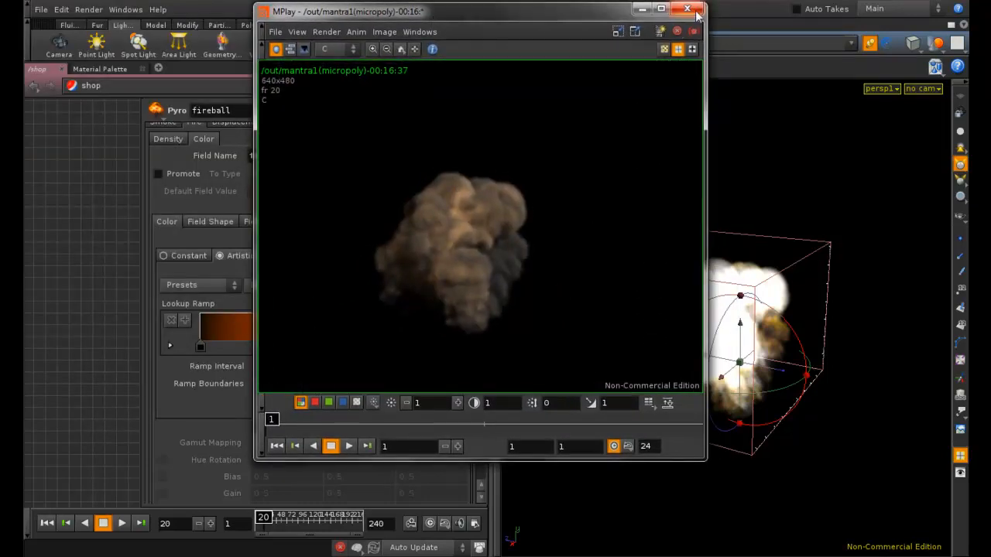
{"action": "left_click", "coordinate": [688, 8]}
Play the simulation on to frame 34, render that frame with the Mantra node, and close the render viewer.
{"action": "left_click", "coordinate": [121, 523]}
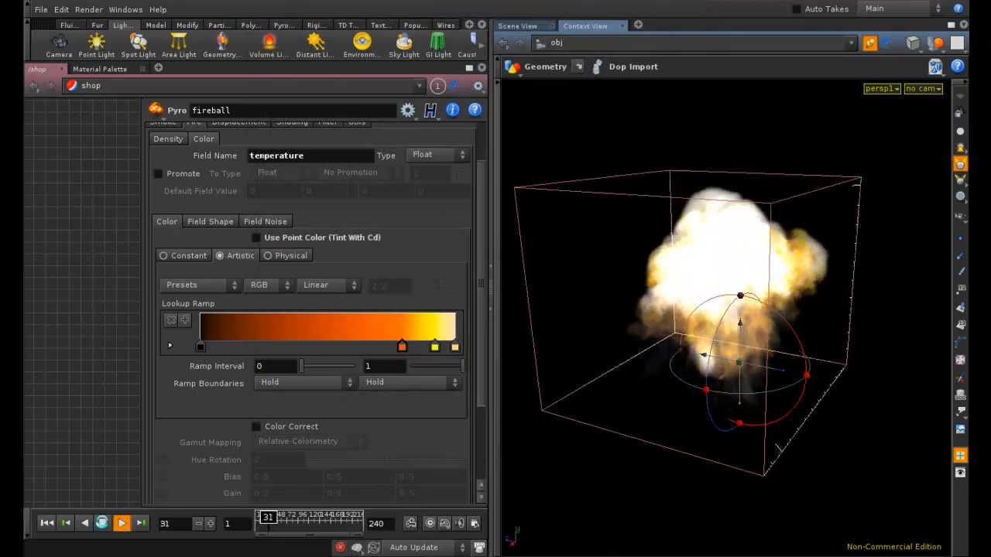
{"action": "left_click", "coordinate": [103, 525]}
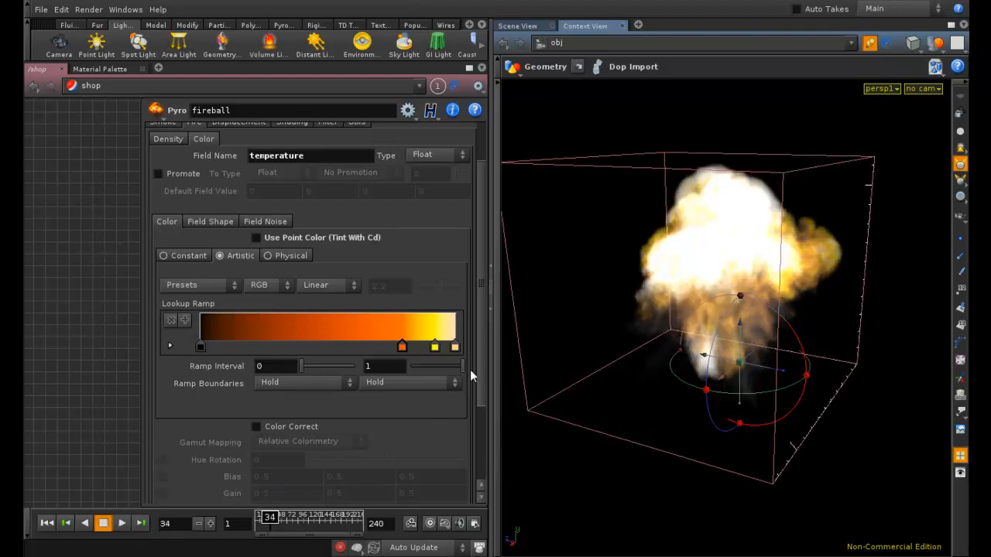
{"action": "left_click", "coordinate": [87, 10]}
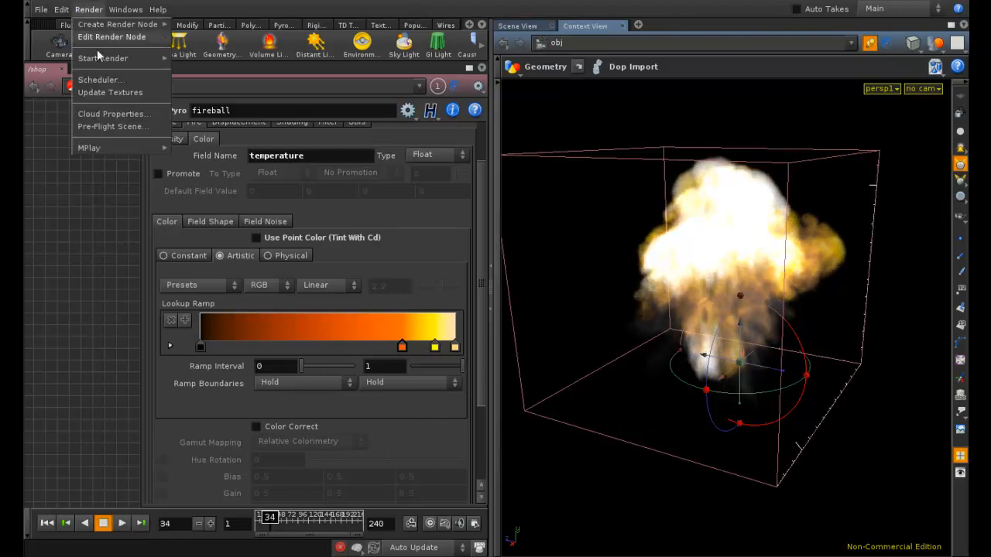
{"action": "mouse_move", "coordinate": [124, 58]}
{"action": "left_click", "coordinate": [199, 60]}
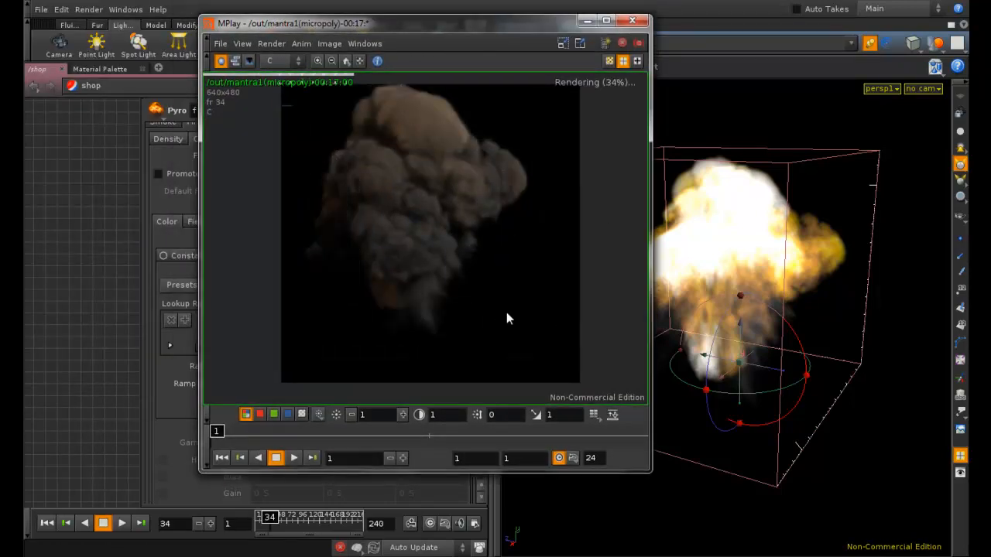
{"action": "left_click", "coordinate": [632, 21]}
Return to the object network, hide the parameter display, and open AutoDopNetwork.
{"action": "left_click", "coordinate": [132, 91]}
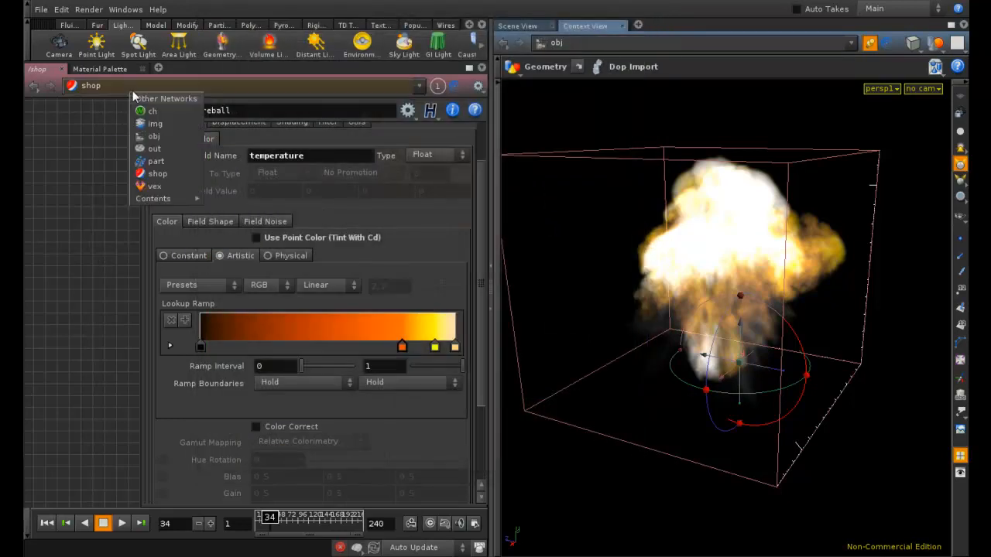
{"action": "left_click", "coordinate": [172, 155]}
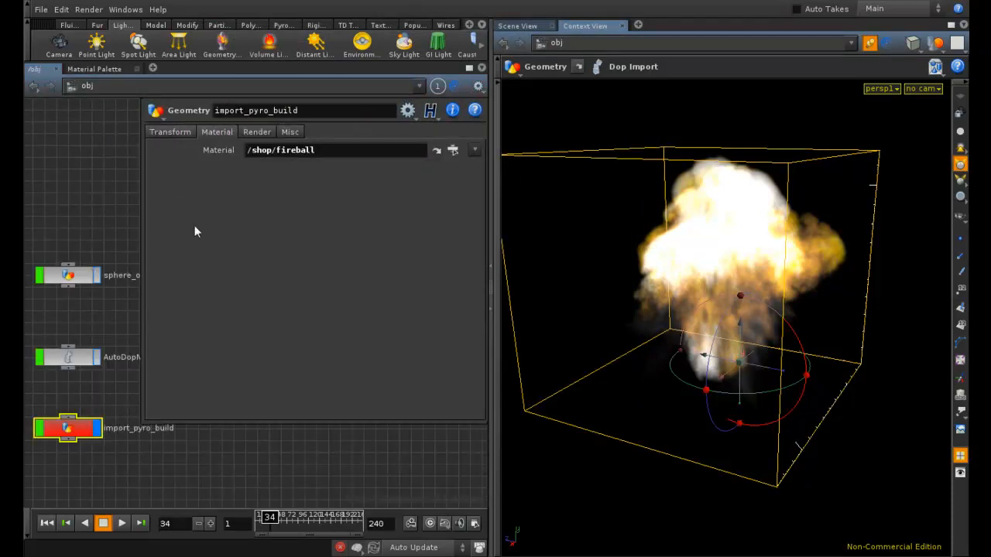
{"action": "key", "text": "p"}
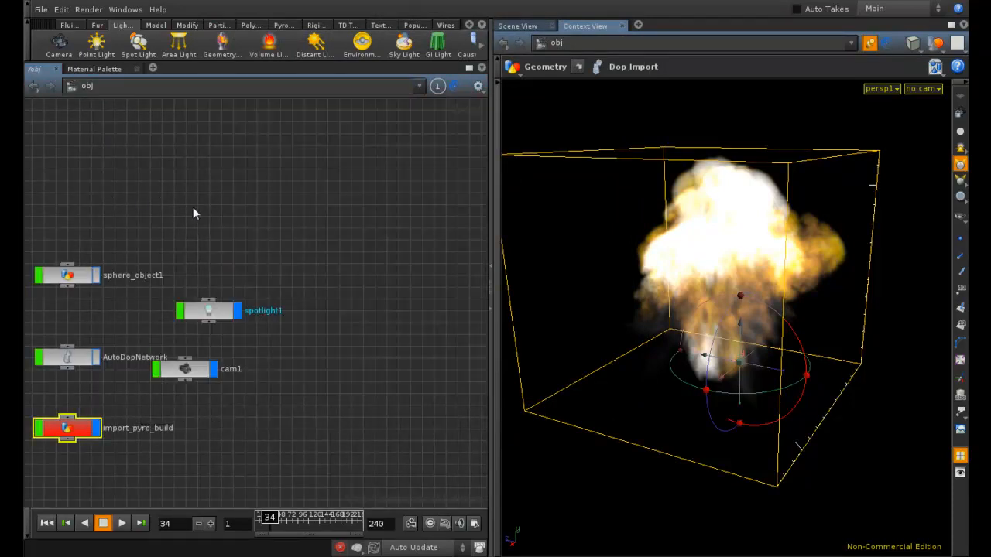
{"action": "middle_click_drag", "start_coordinate": [189, 227], "coordinate": [277, 195]}
{"action": "double_click", "coordinate": [177, 324]}
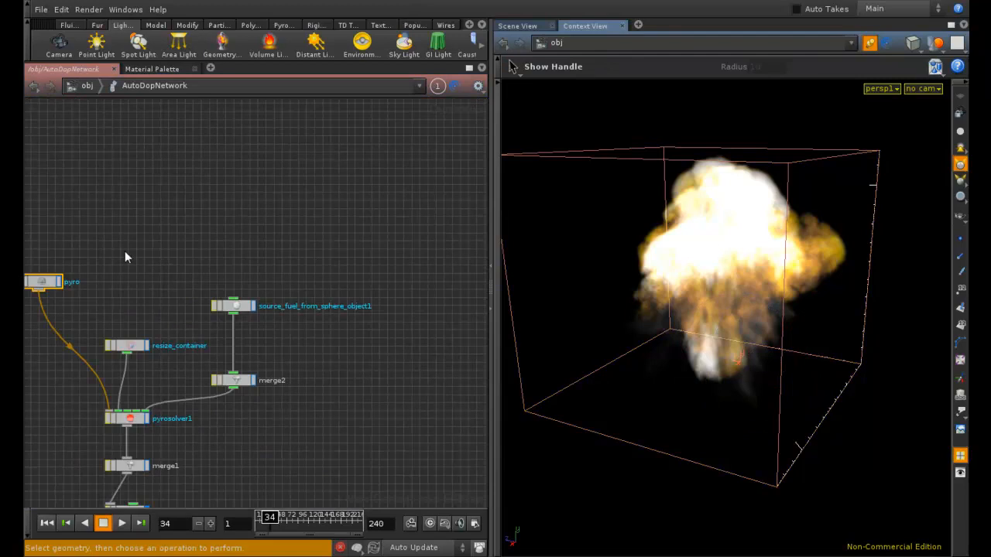
Examine the pyro smoke object's visualization settings and Division Size in AutoDopNetwork.
{"action": "middle_click_drag", "start_coordinate": [125, 251], "coordinate": [238, 236]}
{"action": "key", "text": "p"}
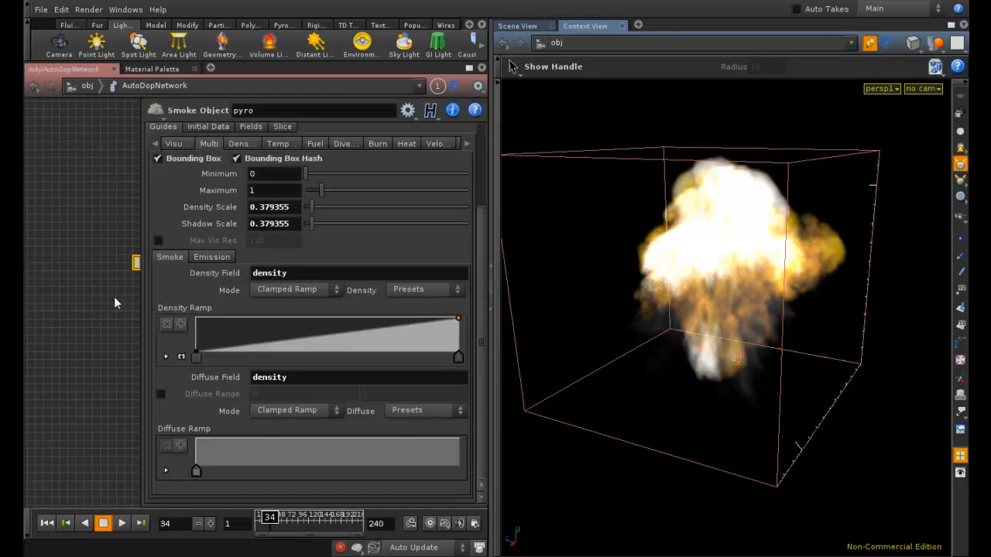
{"action": "middle_click_drag", "start_coordinate": [108, 258], "coordinate": [55, 279]}
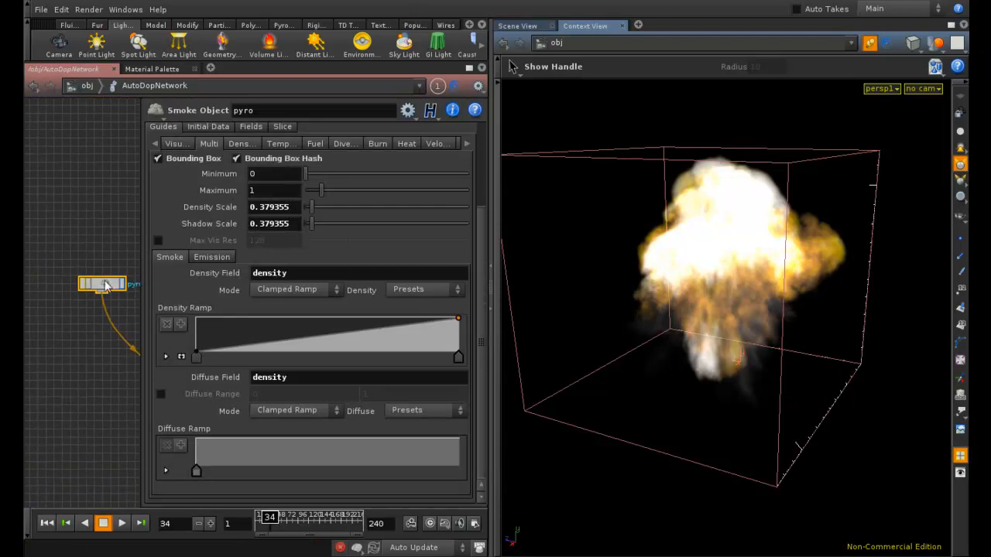
{"action": "left_click", "coordinate": [177, 145]}
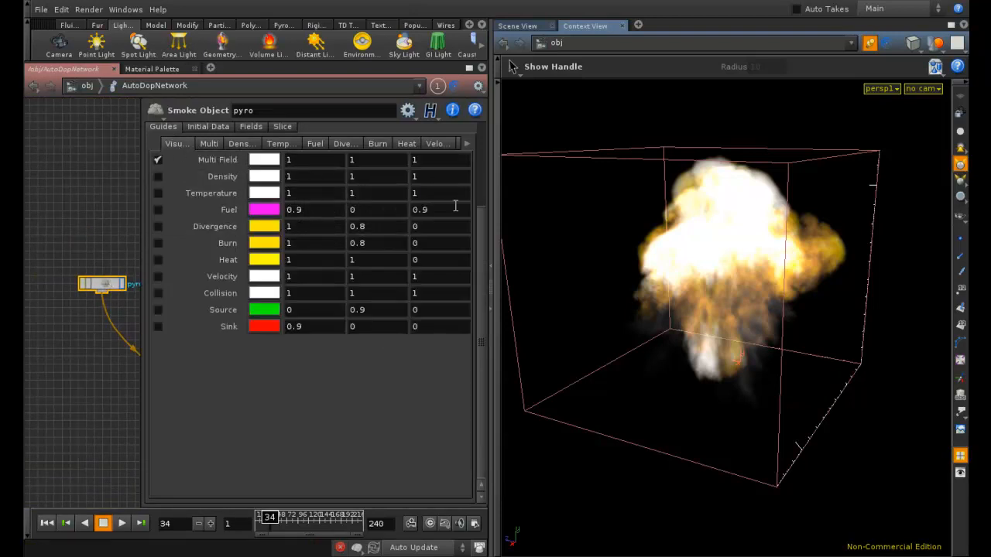
{"action": "scroll", "coordinate": [479, 223], "scroll_direction": "up", "scroll_amount": 3}
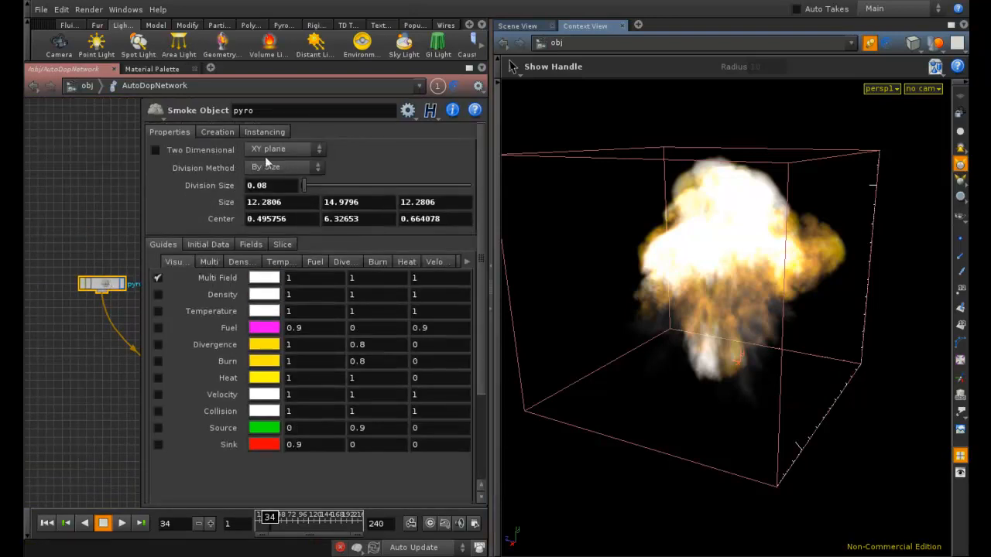
{"action": "left_click", "coordinate": [258, 185]}
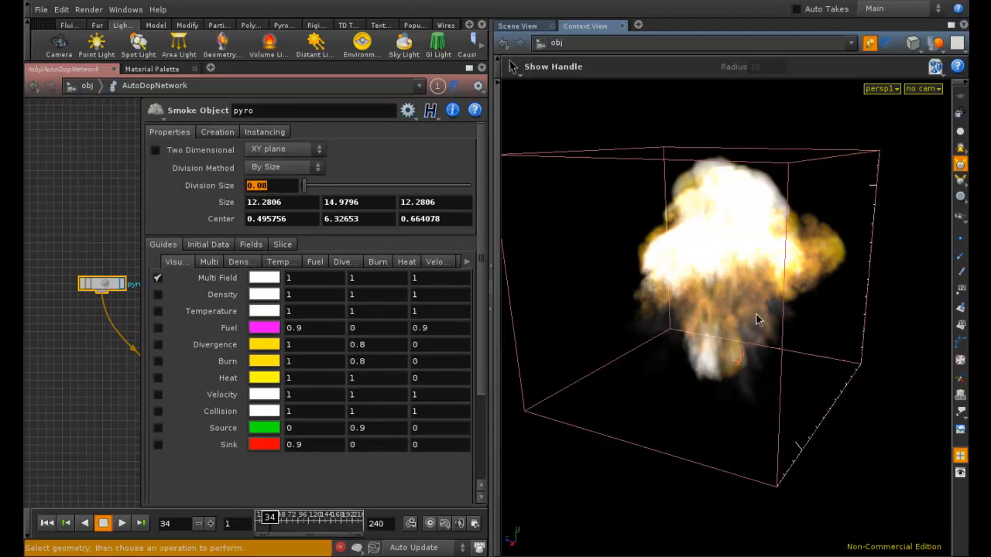
{"action": "left_click_drag", "start_coordinate": [746, 248], "coordinate": [735, 275]}
{"action": "left_click", "coordinate": [113, 203]}
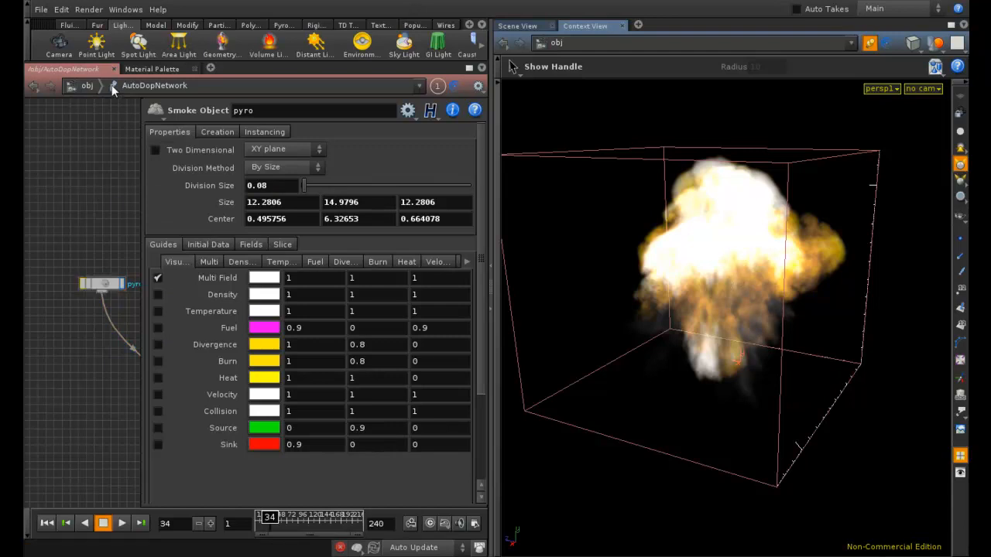
Return to the object network, open import_pyro_build, and show the parameters of its import_pyrofields node.
{"action": "left_click", "coordinate": [87, 86]}
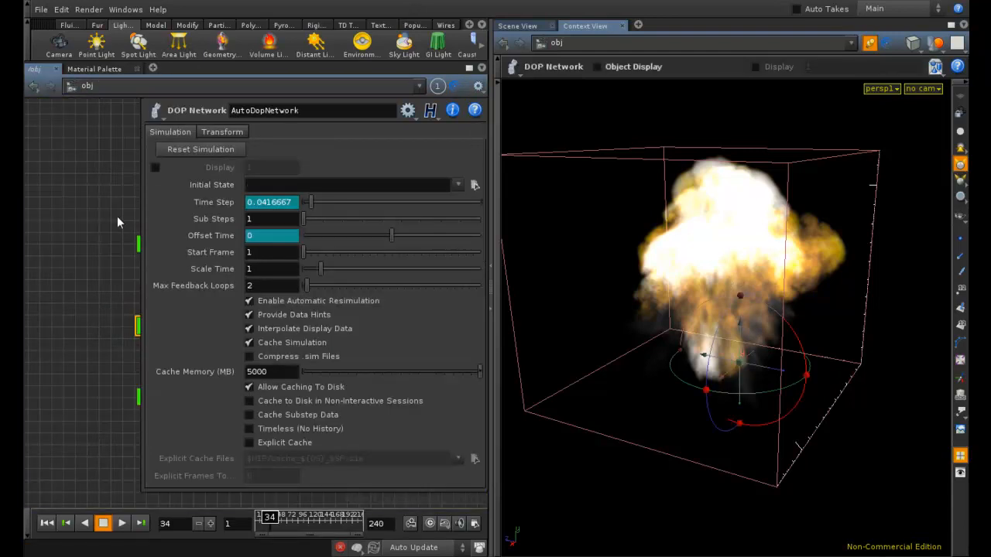
{"action": "key", "text": "p"}
{"action": "middle_click_drag", "start_coordinate": [367, 218], "coordinate": [385, 247]}
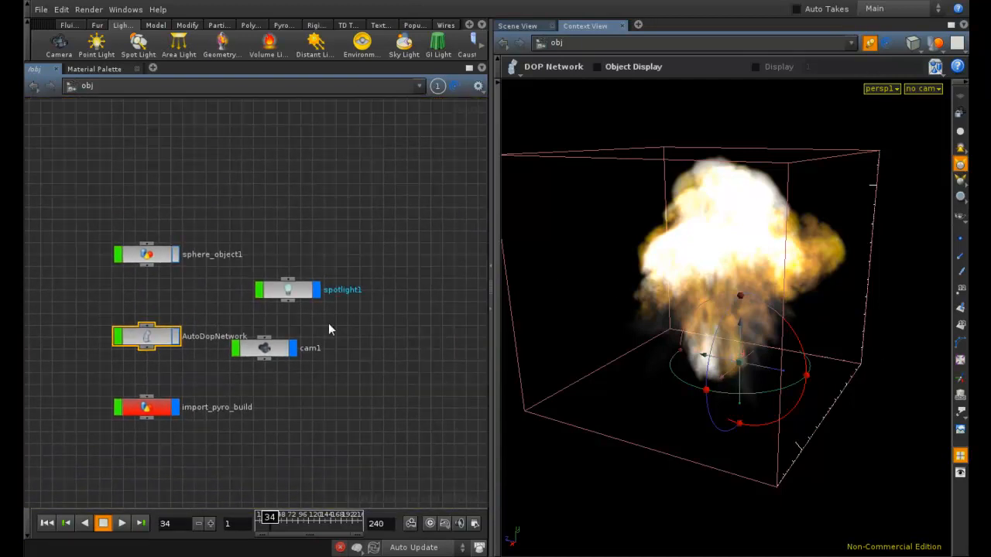
{"action": "left_click", "coordinate": [147, 410]}
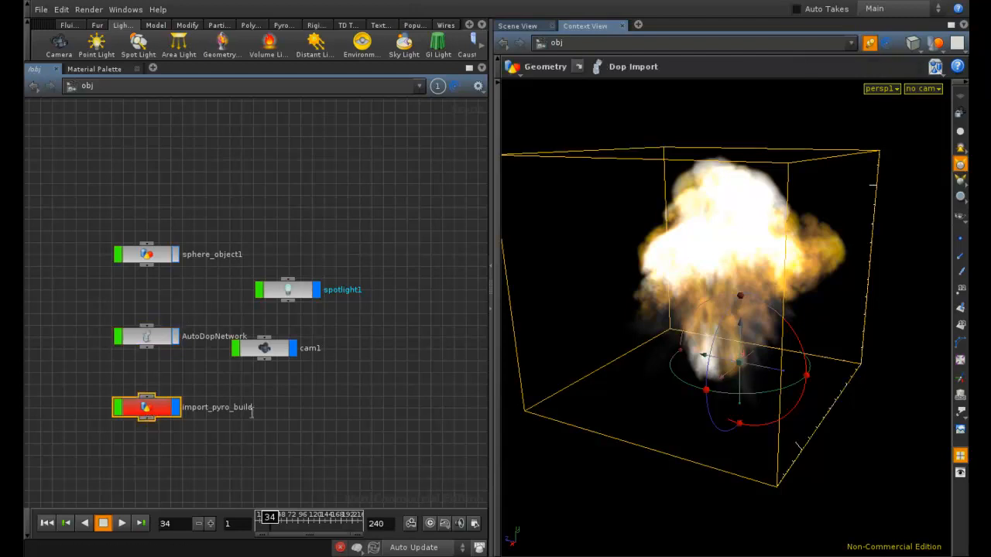
{"action": "double_click", "coordinate": [144, 409]}
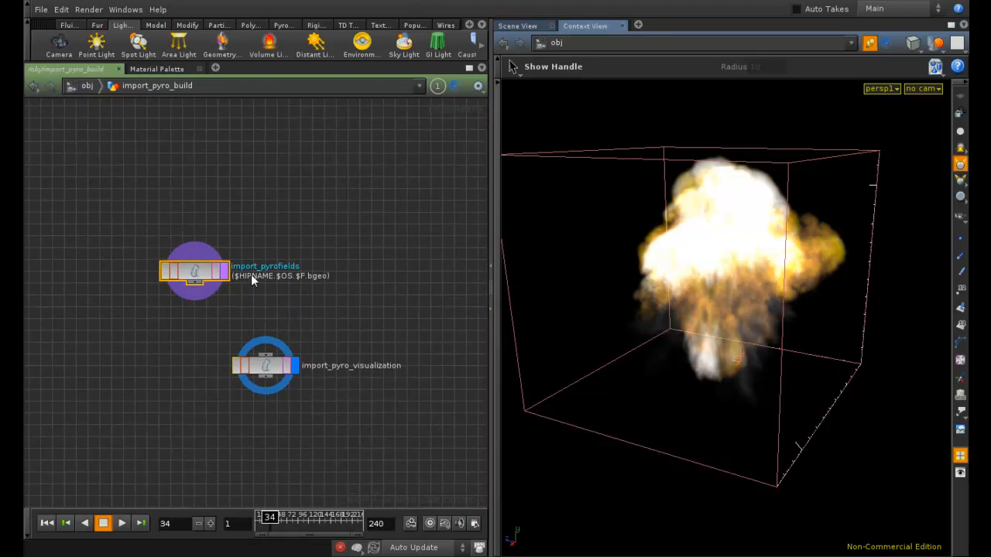
{"action": "key", "text": "p"}
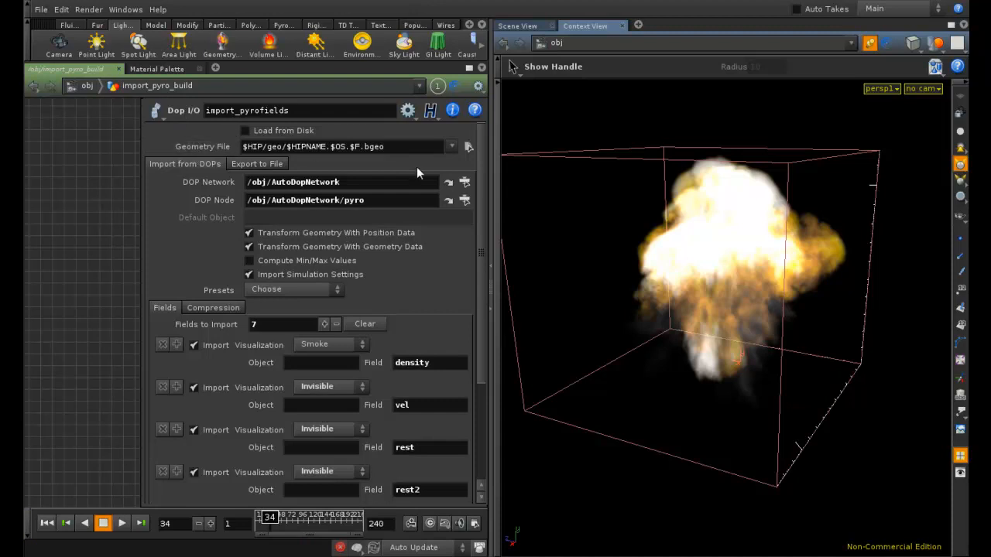
Examine the project, home and drive folders available for the import_pyrofields geometry file, and cancel the file selection.
{"action": "left_click_drag", "start_coordinate": [389, 147], "coordinate": [243, 142]}
{"action": "left_click", "coordinate": [467, 147]}
{"action": "left_click", "coordinate": [241, 224]}
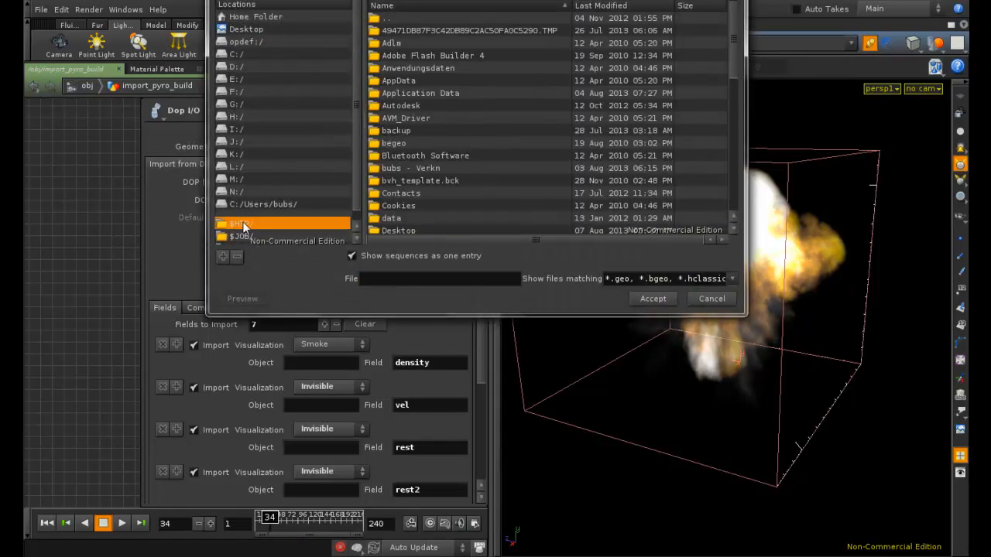
{"action": "left_click", "coordinate": [412, 130]}
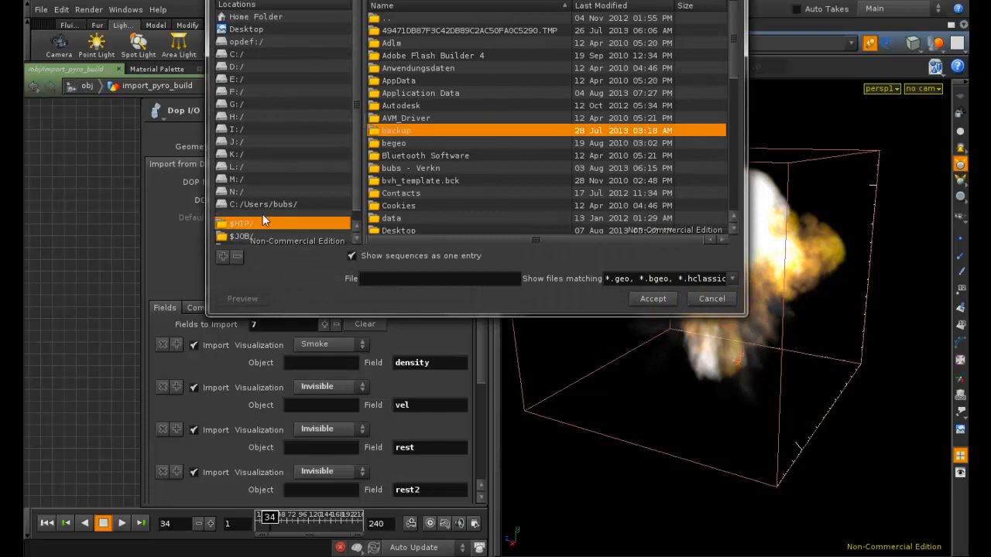
{"action": "left_click", "coordinate": [250, 237]}
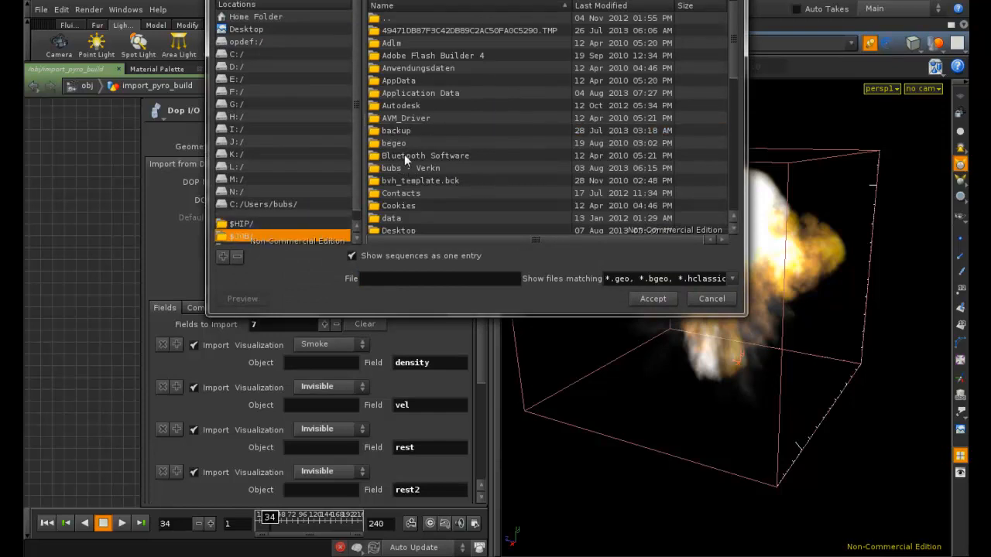
{"action": "left_click", "coordinate": [249, 17]}
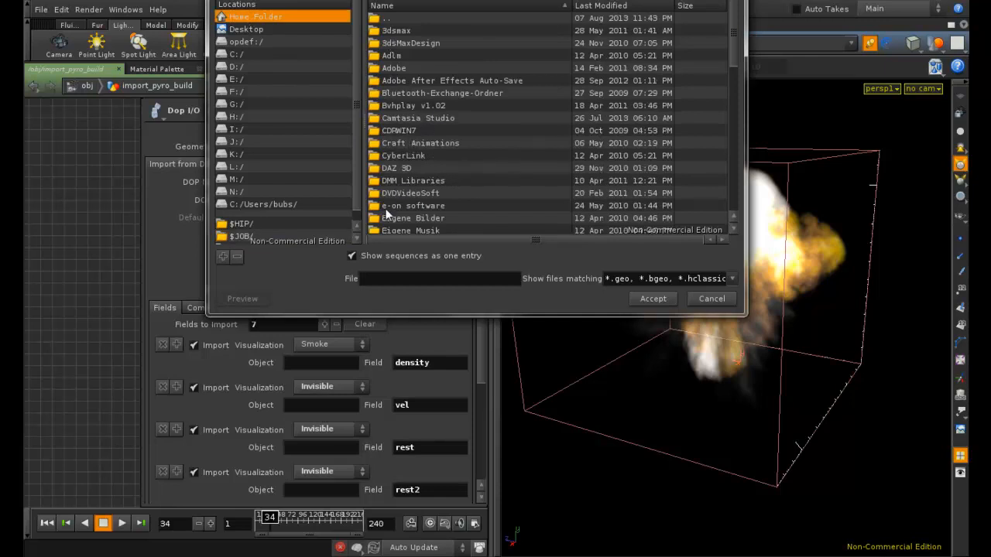
{"action": "left_click", "coordinate": [249, 223]}
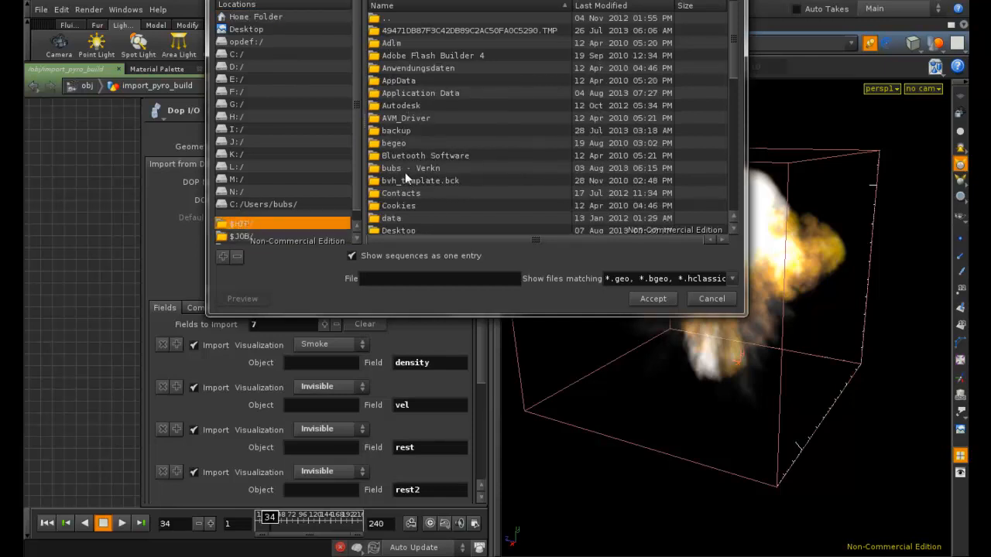
{"action": "left_click", "coordinate": [380, 170]}
{"action": "left_click", "coordinate": [237, 68]}
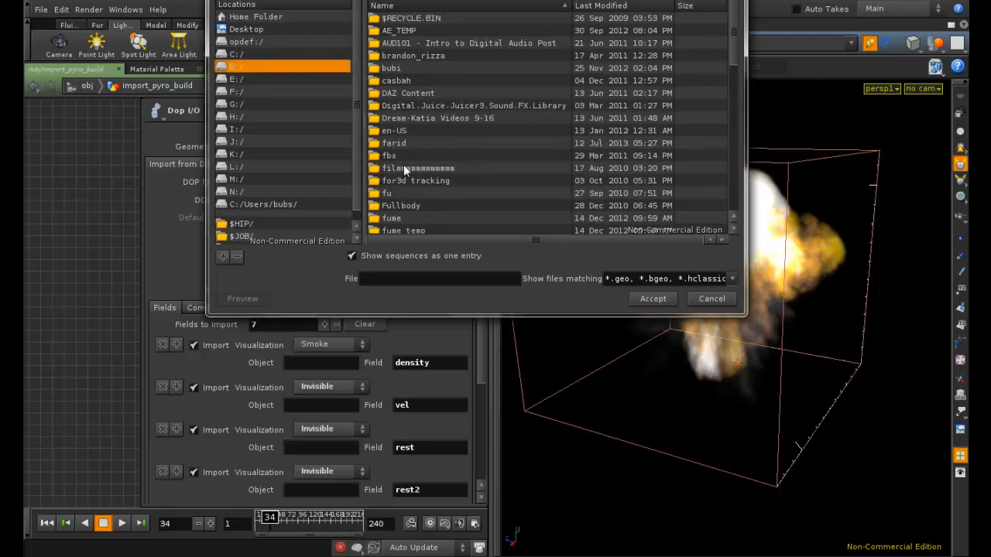
{"action": "key", "text": "Escape"}
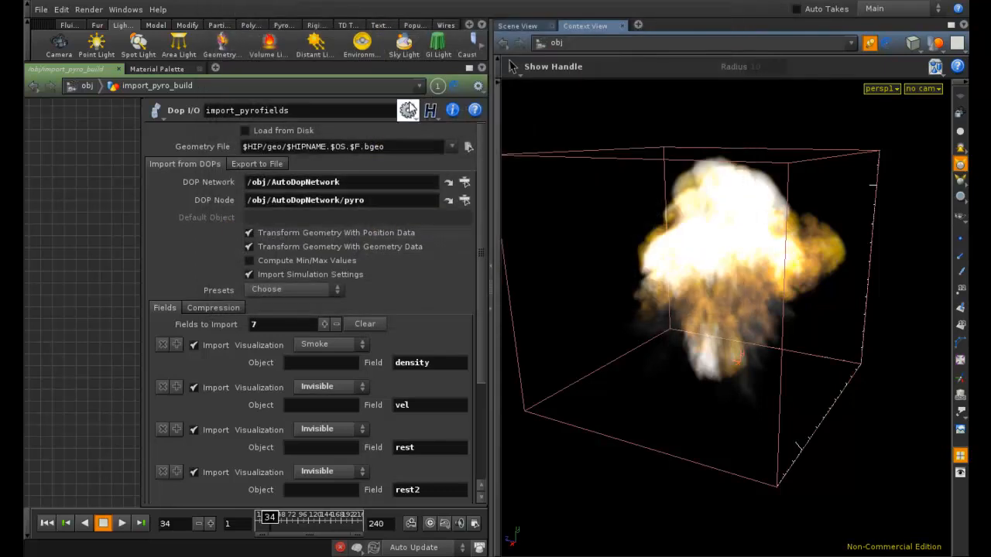
Review the geometry file path and the Export to File settings of import_pyrofields, including its valid frame range options and end frame.
{"action": "left_click_drag", "start_coordinate": [418, 145], "coordinate": [137, 126]}
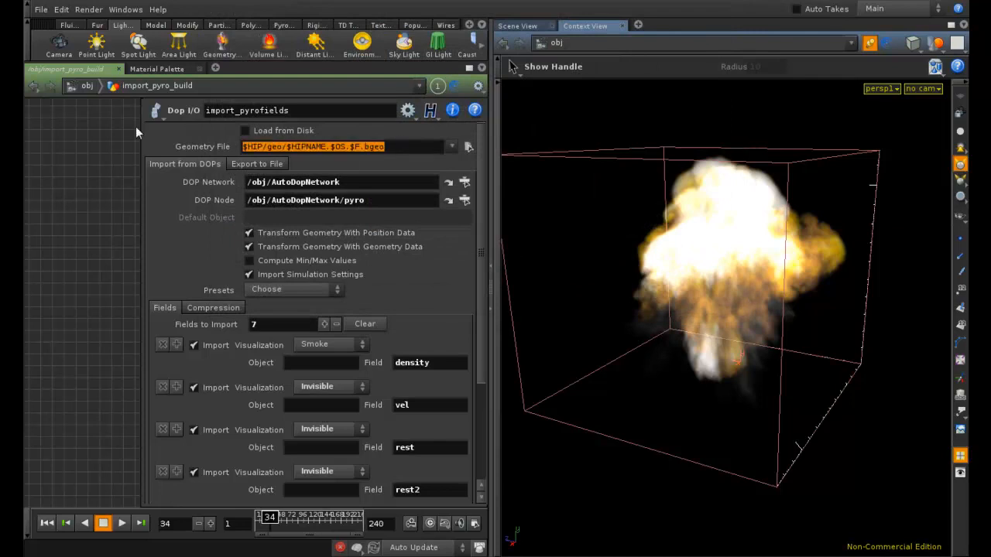
{"action": "left_click", "coordinate": [269, 163]}
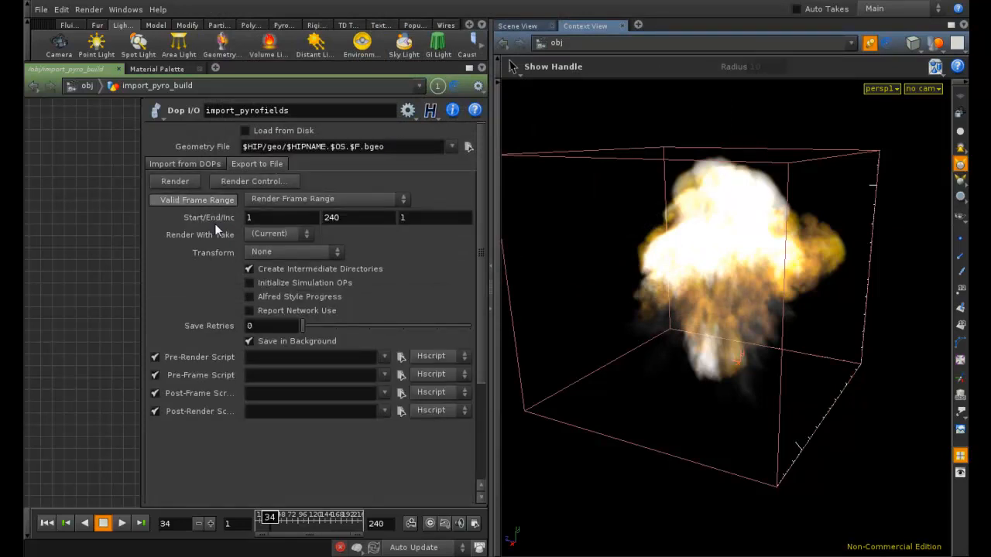
{"action": "left_click", "coordinate": [294, 198]}
{"action": "left_click", "coordinate": [367, 181]}
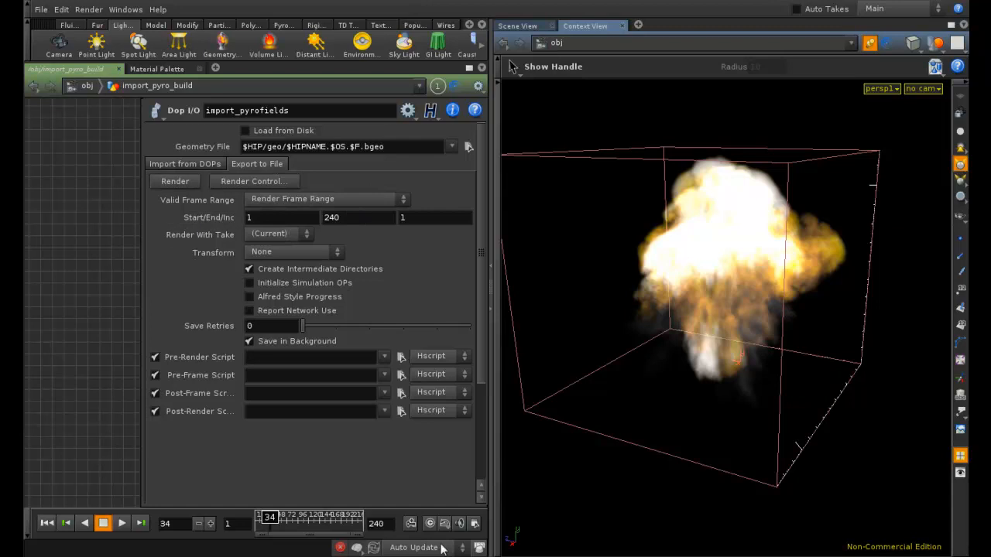
{"action": "left_click_drag", "start_coordinate": [341, 218], "coordinate": [298, 219]}
Enable Load from Disk on import_pyrofields, move the timeline to frame 30, and check the geometry file path's extension.
{"action": "left_click", "coordinate": [247, 131]}
{"action": "left_click_drag", "start_coordinate": [411, 150], "coordinate": [223, 149]}
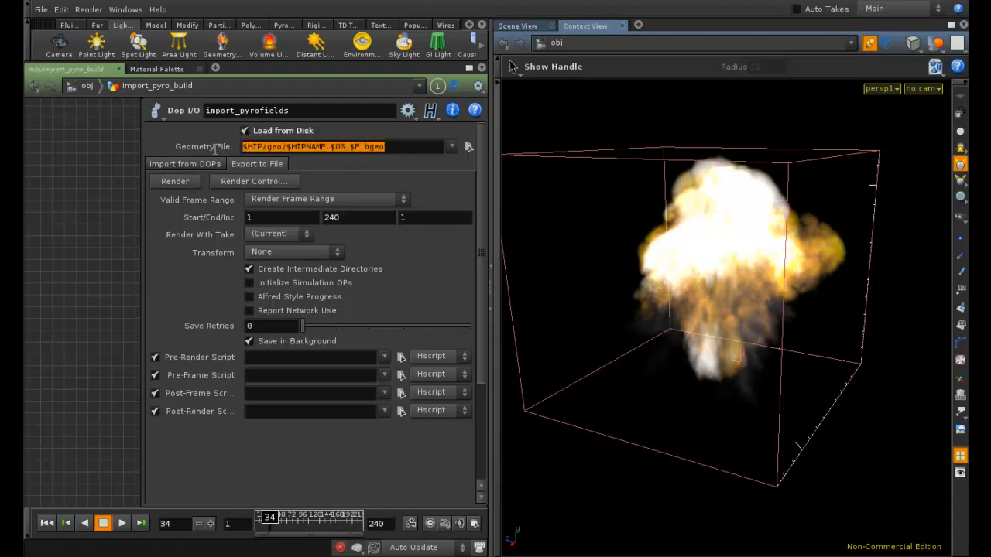
{"action": "left_click_drag", "start_coordinate": [270, 525], "coordinate": [270, 528]}
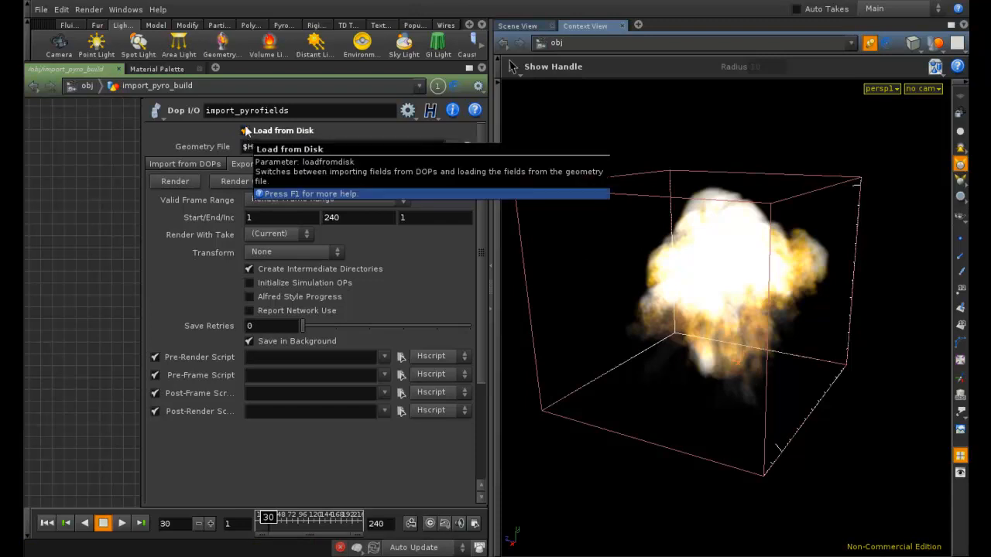
{"action": "left_click_drag", "start_coordinate": [390, 148], "coordinate": [367, 146]}
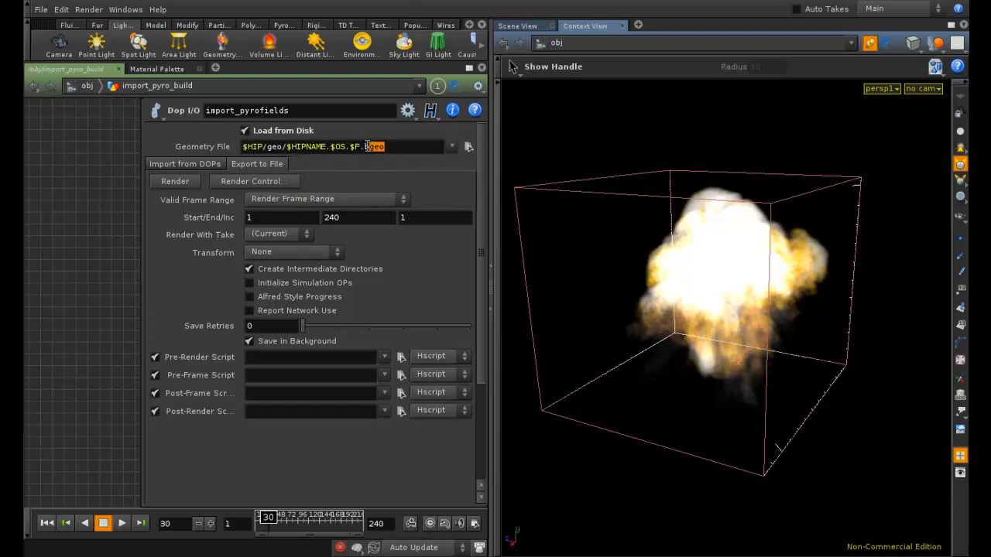
Return to the object network and show the simulation parameters of AutoDopNetwork.
{"action": "left_click", "coordinate": [86, 86]}
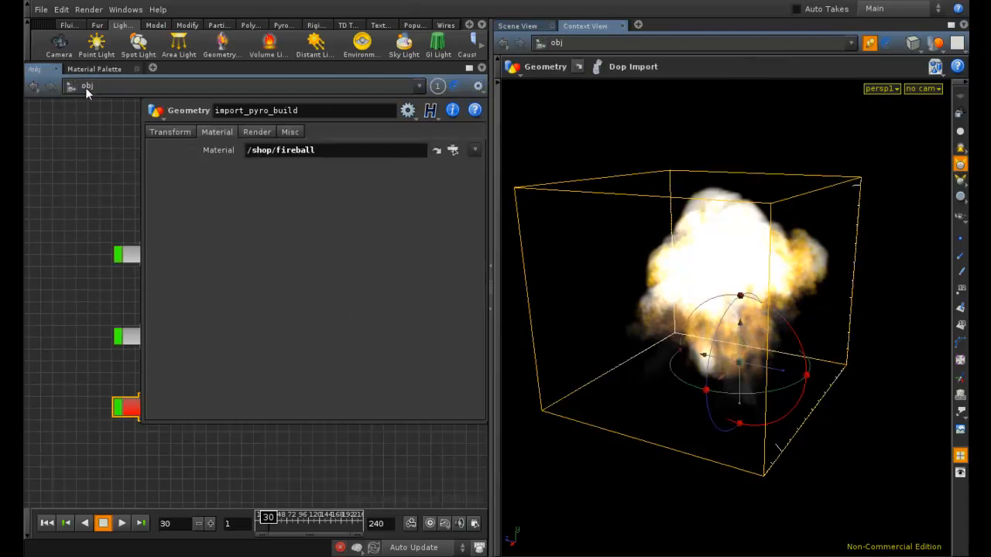
{"action": "left_click", "coordinate": [93, 183]}
{"action": "key", "text": "p"}
{"action": "middle_click_drag", "start_coordinate": [193, 234], "coordinate": [267, 174]}
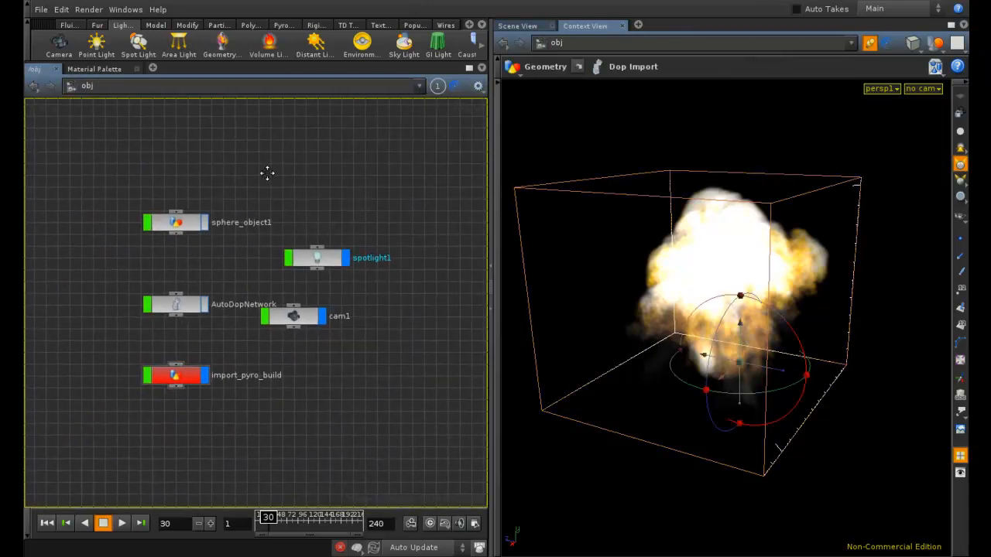
{"action": "double_click", "coordinate": [182, 305]}
{"action": "left_click", "coordinate": [183, 307]}
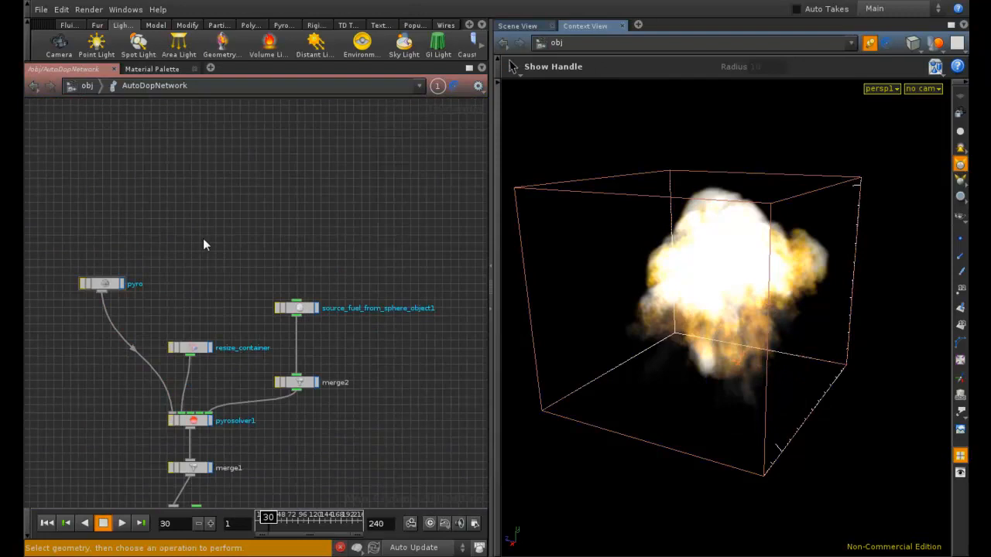
{"action": "left_click", "coordinate": [86, 85]}
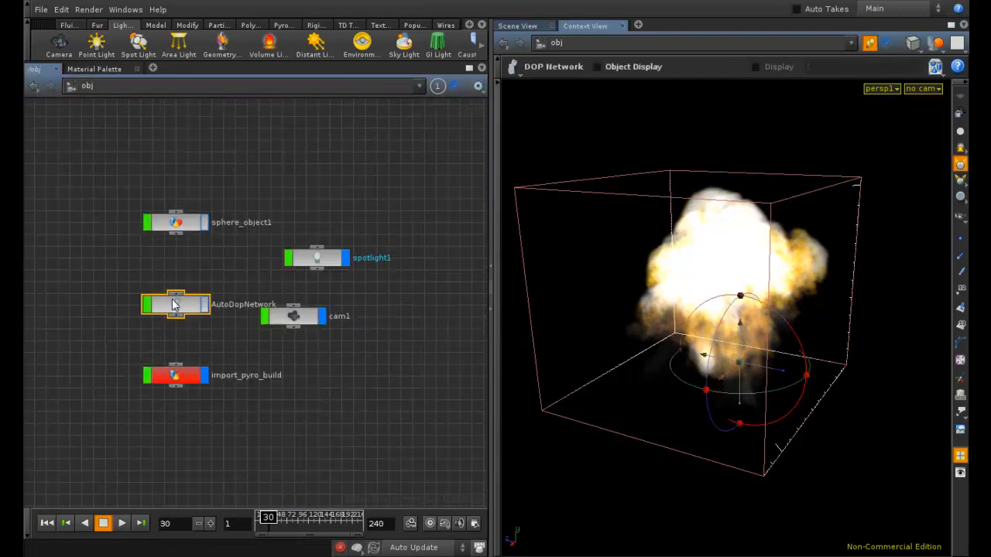
{"action": "key", "text": "p"}
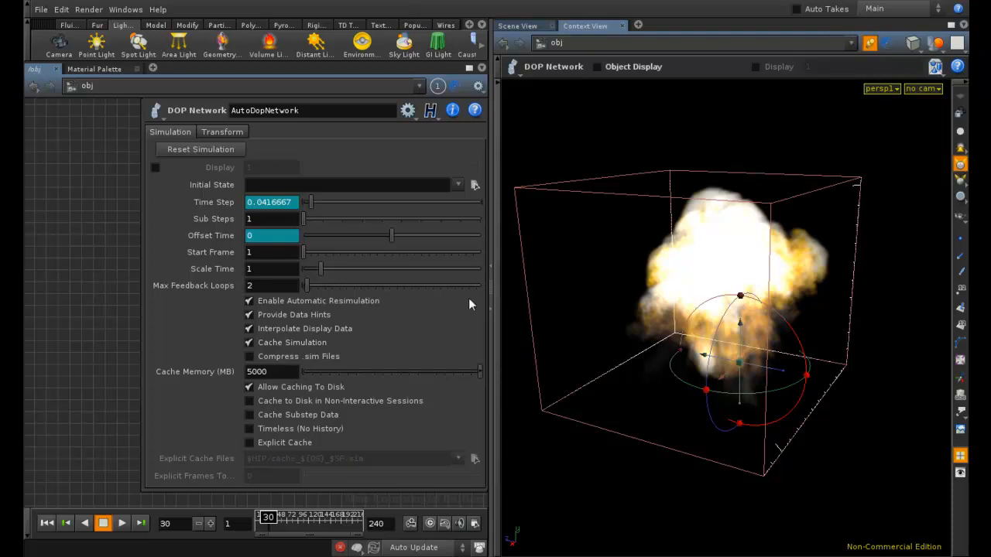
{"action": "left_click", "coordinate": [267, 445]}
{"action": "left_click", "coordinate": [273, 415]}
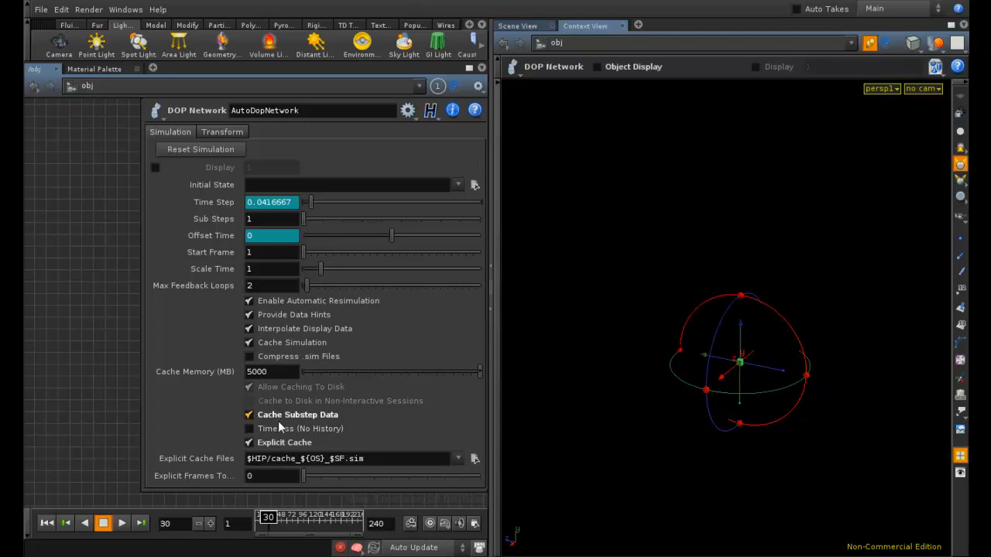
{"action": "left_click", "coordinate": [271, 444]}
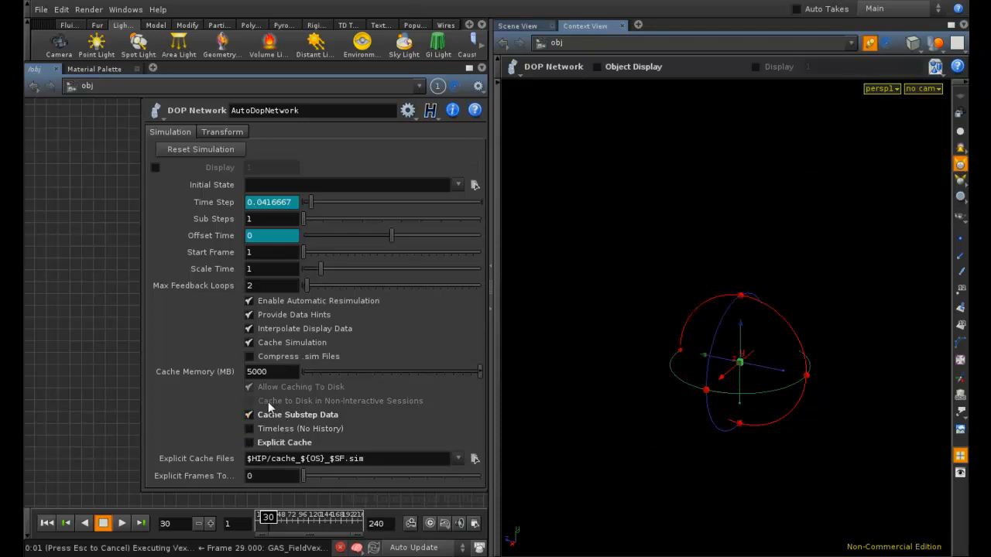
{"action": "left_click", "coordinate": [249, 416]}
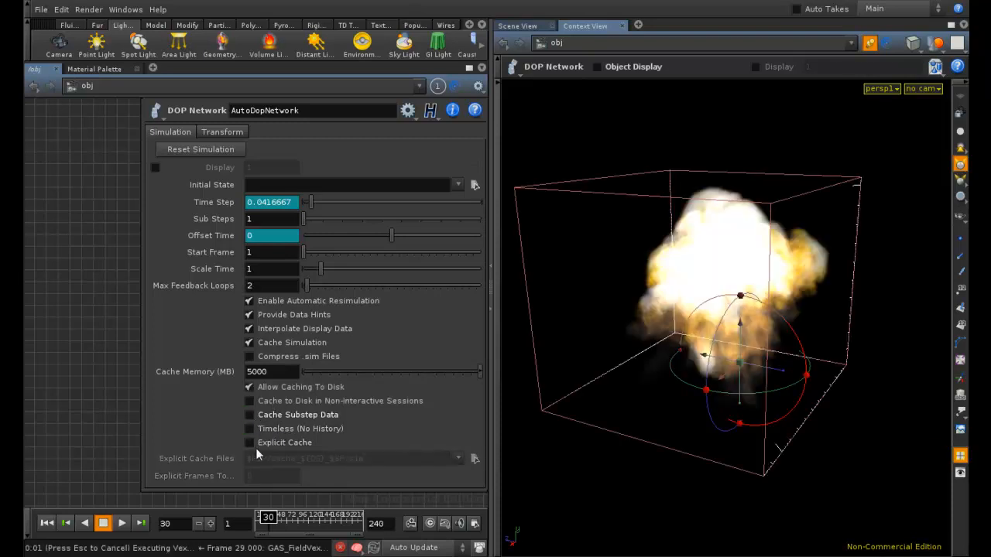
Enable Explicit Cache on AutoDopNetwork with Cache Substep Data off, and select the Explicit Cache Files path.
{"action": "left_click", "coordinate": [248, 416]}
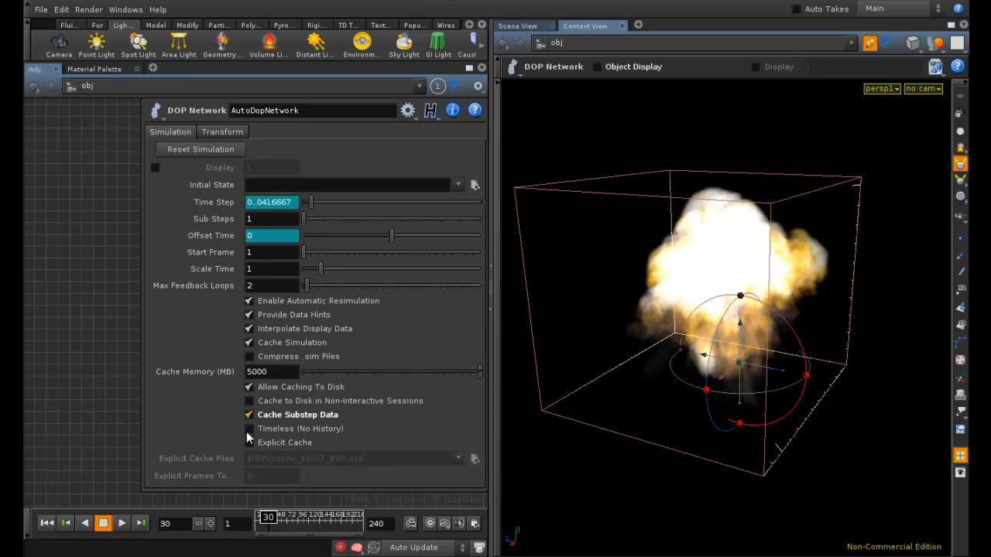
{"action": "left_click", "coordinate": [249, 443]}
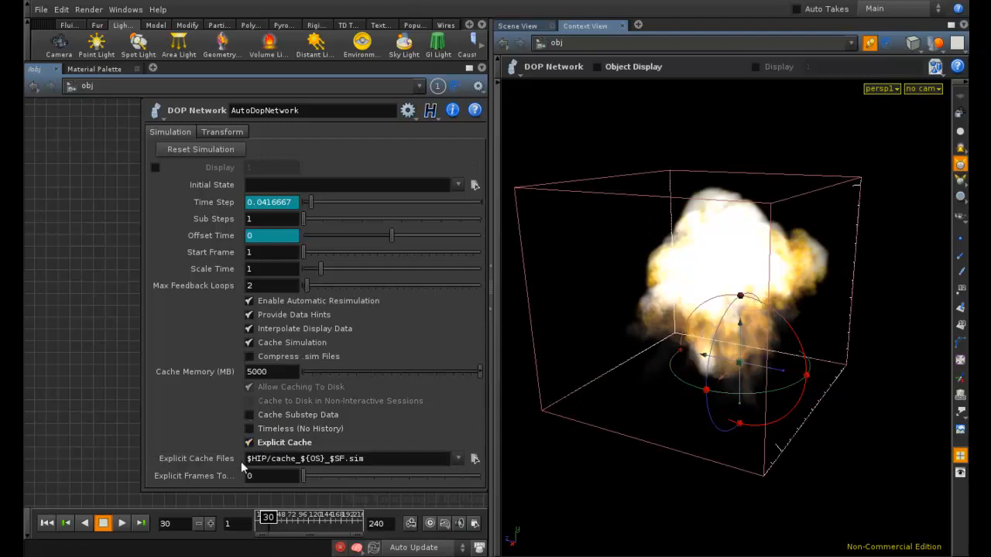
{"action": "double_click", "coordinate": [350, 458]}
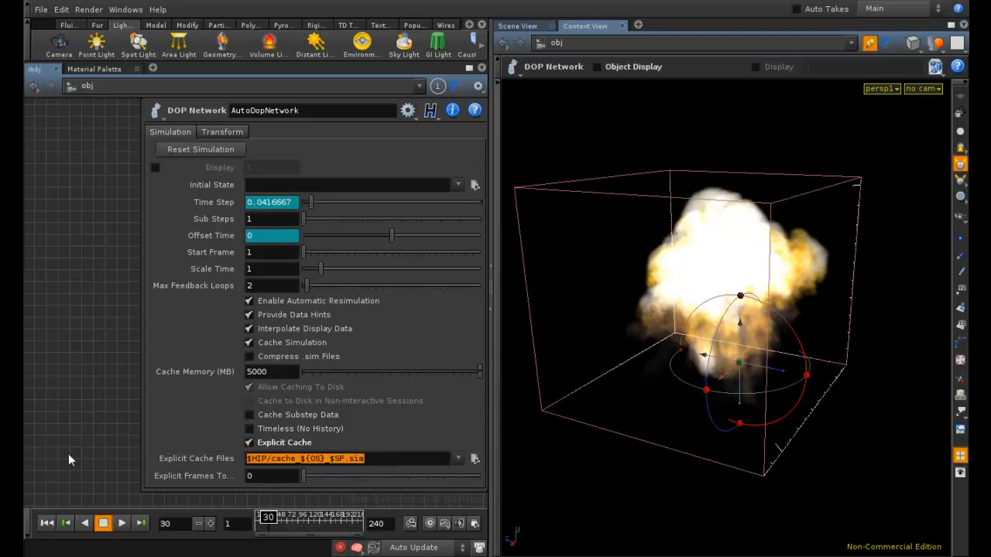
Check AutoDopNetwork's Explicit Cache Files location and the .sim extension at the end of its path, without choosing another file.
{"action": "left_click", "coordinate": [474, 458]}
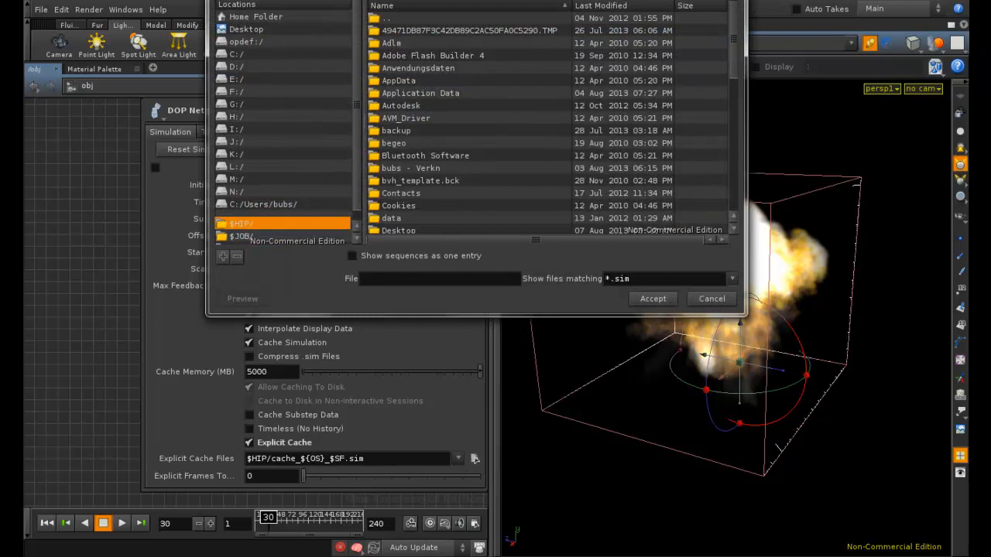
{"action": "key", "text": "Escape"}
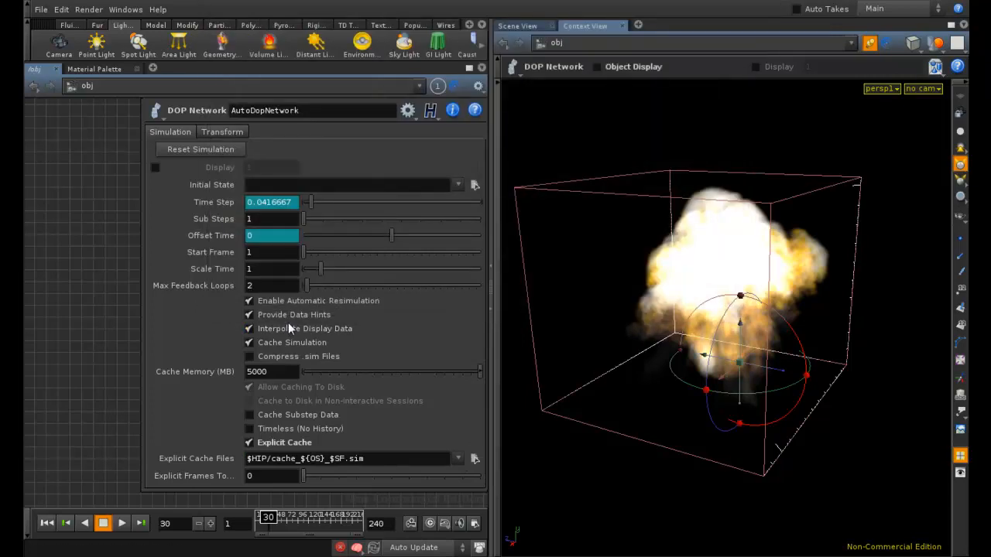
{"action": "left_click", "coordinate": [359, 459]}
{"action": "left_click_drag", "start_coordinate": [350, 459], "coordinate": [389, 459]}
{"action": "left_click", "coordinate": [201, 405]}
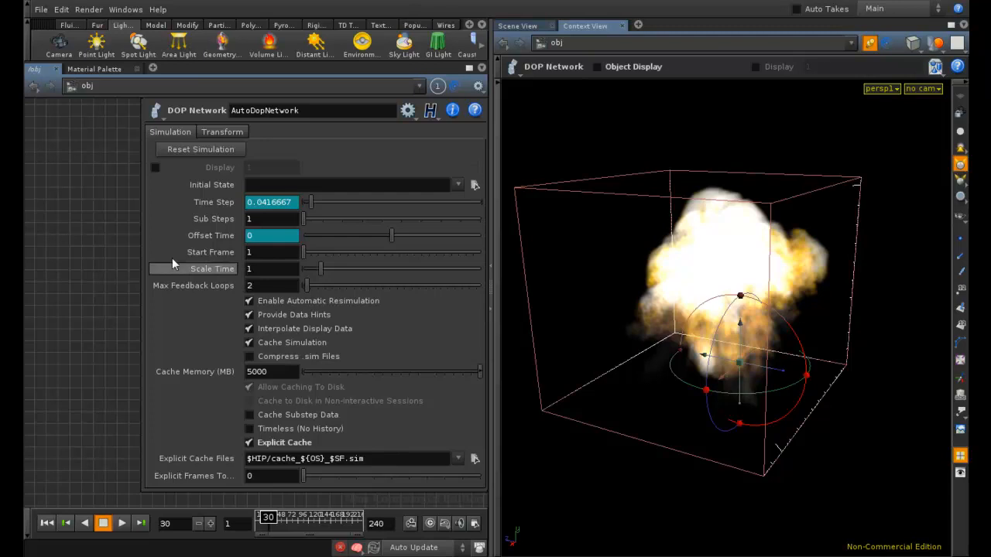
Enter import_pyro_build, show the parameters of import_pyrofields, and check its Geometry File path for the .bgeo cache.
{"action": "key", "text": "p"}
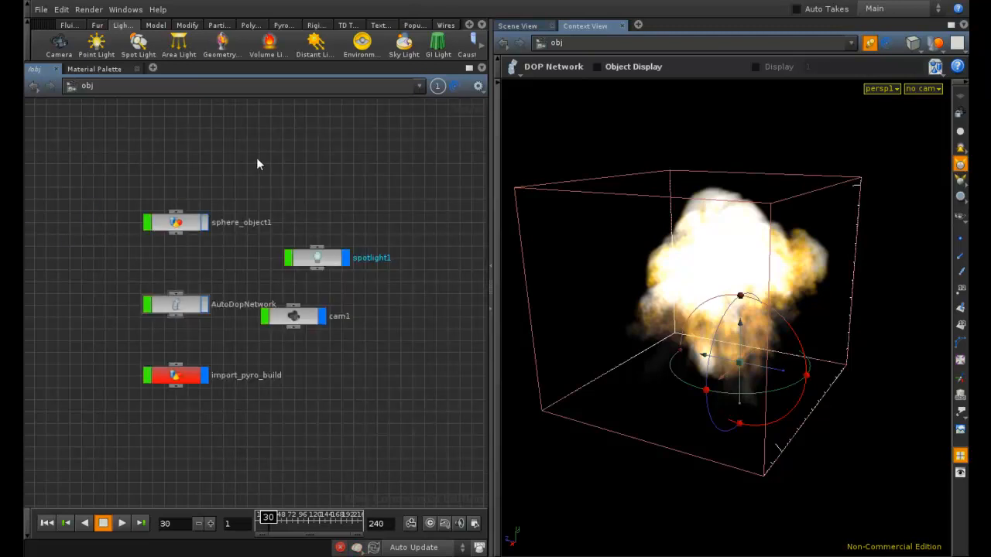
{"action": "double_click", "coordinate": [176, 376]}
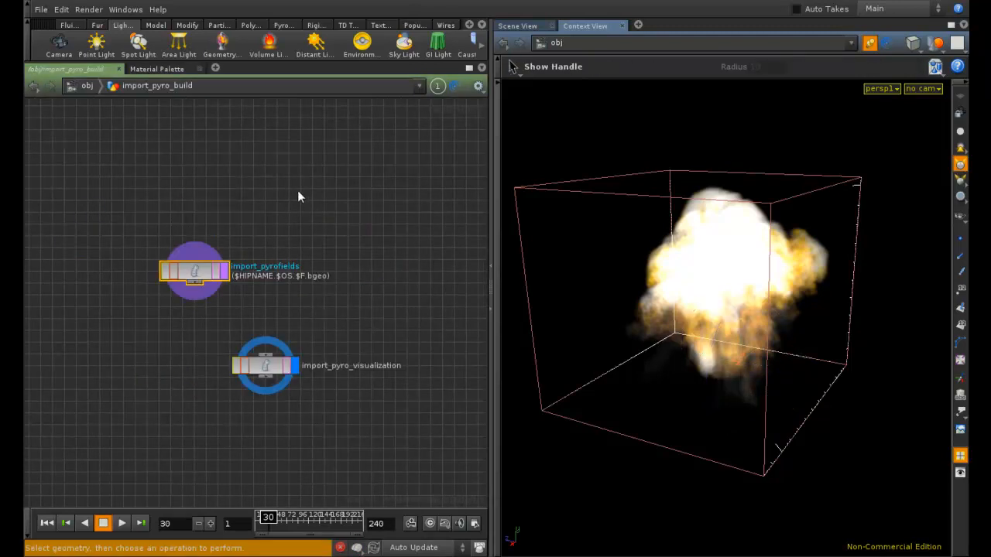
{"action": "key", "text": "p"}
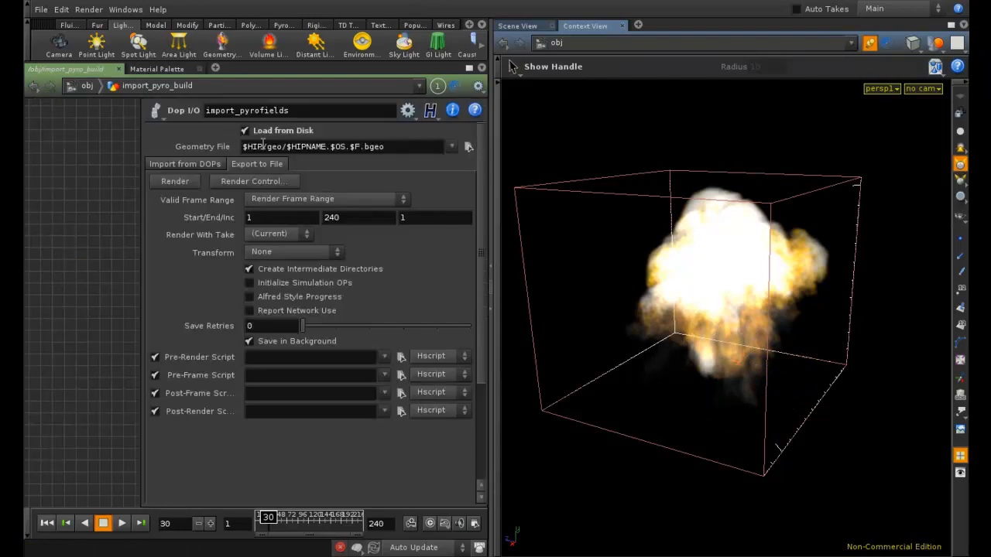
{"action": "left_click_drag", "start_coordinate": [431, 154], "coordinate": [276, 153]}
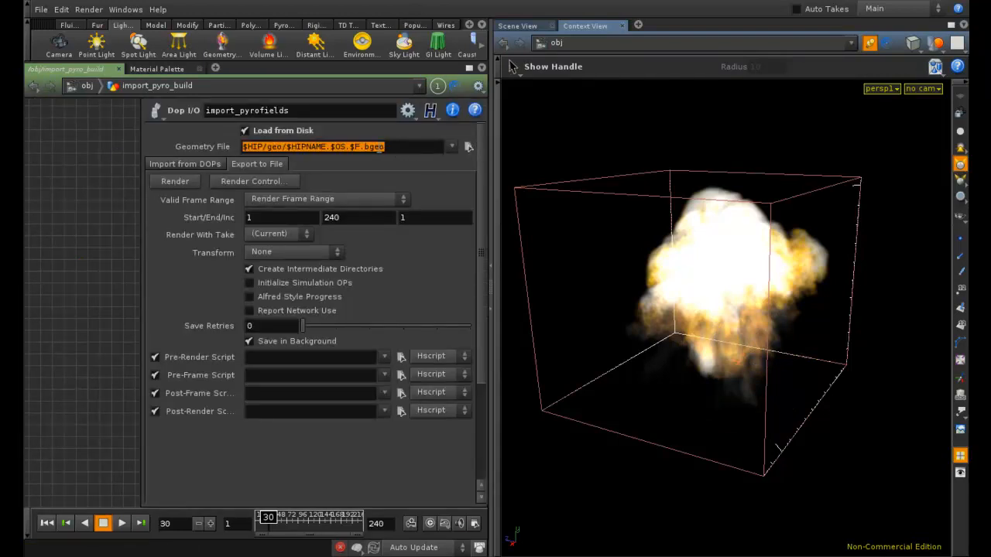
{"action": "left_click_drag", "start_coordinate": [404, 148], "coordinate": [243, 149]}
{"action": "left_click", "coordinate": [98, 222]}
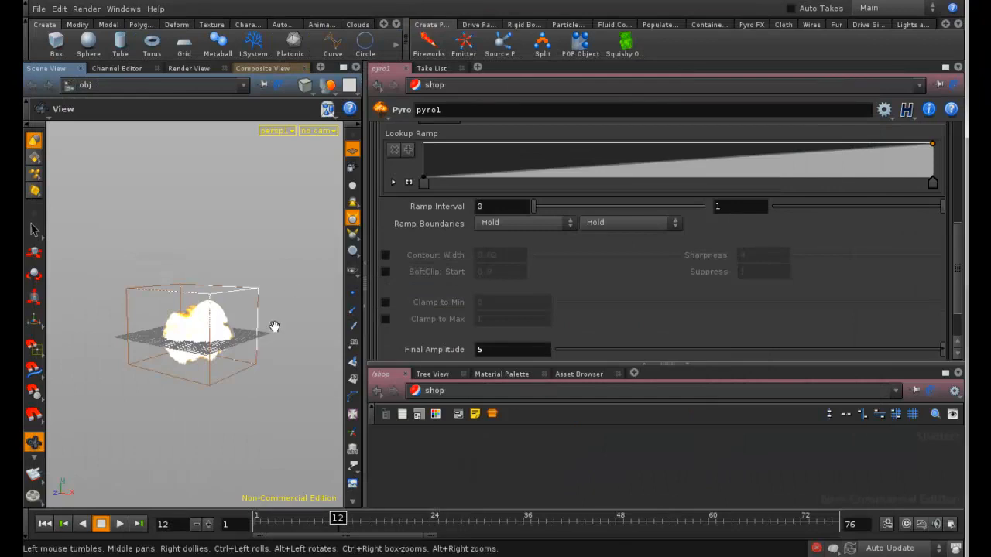
Widen the viewport, render frame 11 with mantra_ipr, and view the result at gamma 1 before closing the render window.
{"action": "left_click_drag", "start_coordinate": [364, 233], "coordinate": [574, 238]}
{"action": "mouse_move", "coordinate": [339, 519]}
{"action": "left_mouse_down"}
{"action": "mouse_move", "coordinate": [316, 519]}
{"action": "mouse_move", "coordinate": [330, 518]}
{"action": "left_mouse_up"}
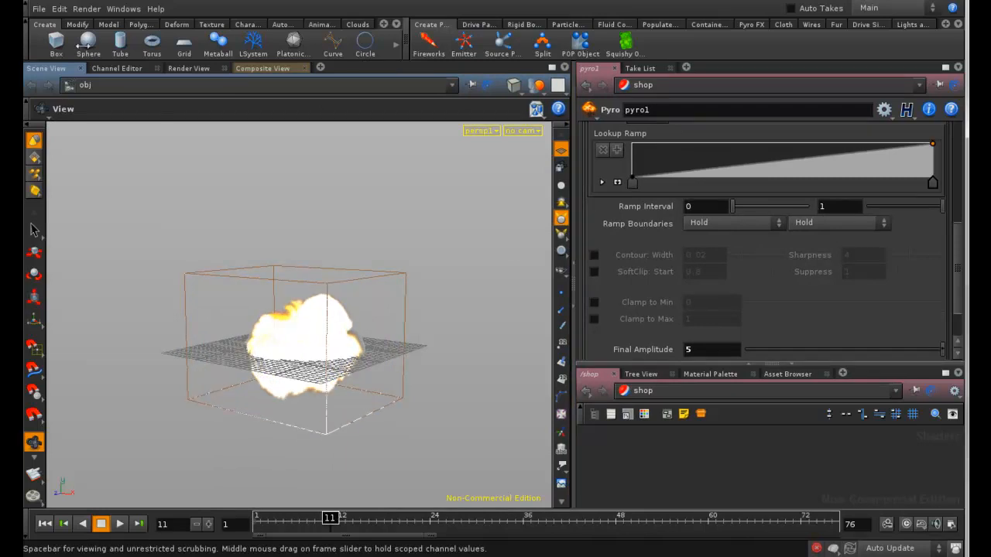
{"action": "left_click", "coordinate": [87, 9]}
{"action": "left_click", "coordinate": [199, 146]}
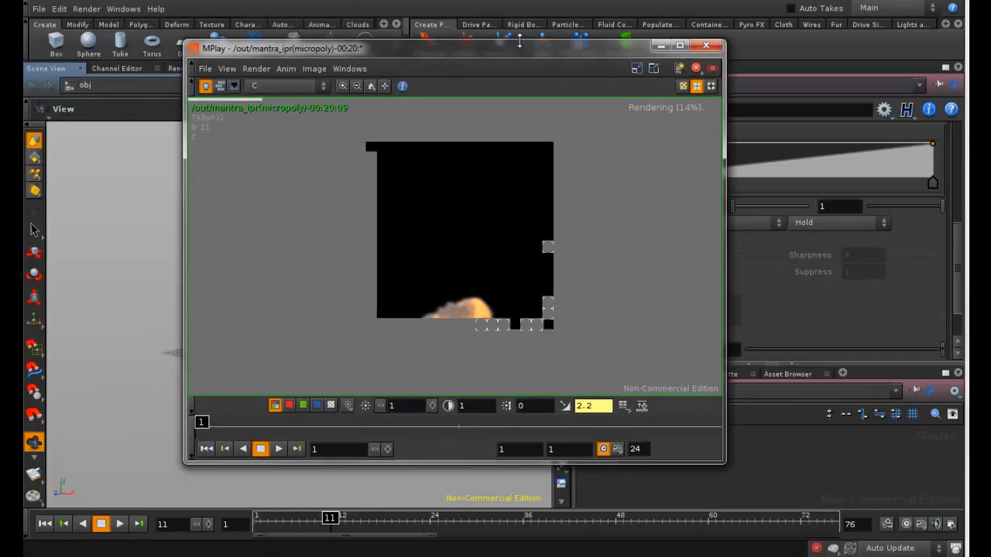
{"action": "left_click", "coordinate": [566, 406]}
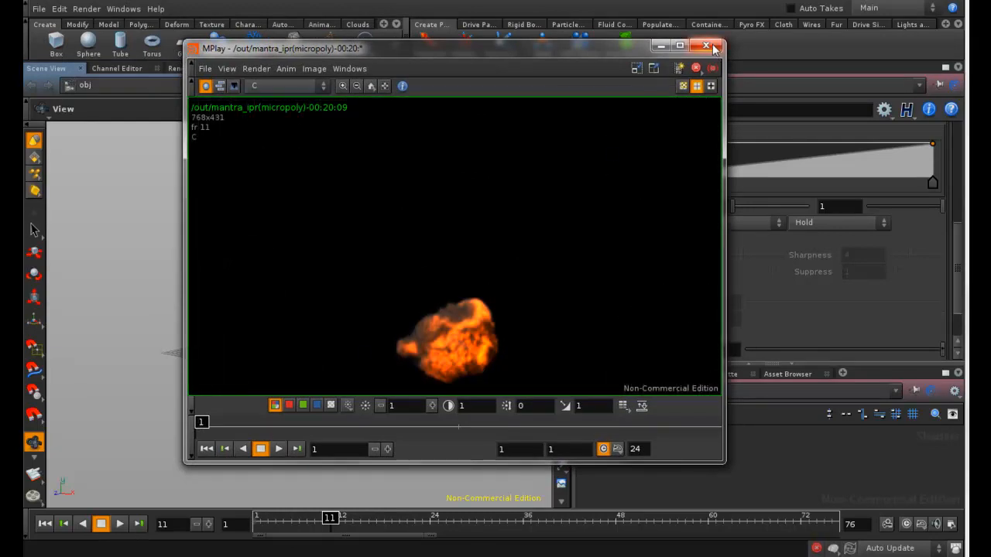
{"action": "left_click", "coordinate": [713, 48]}
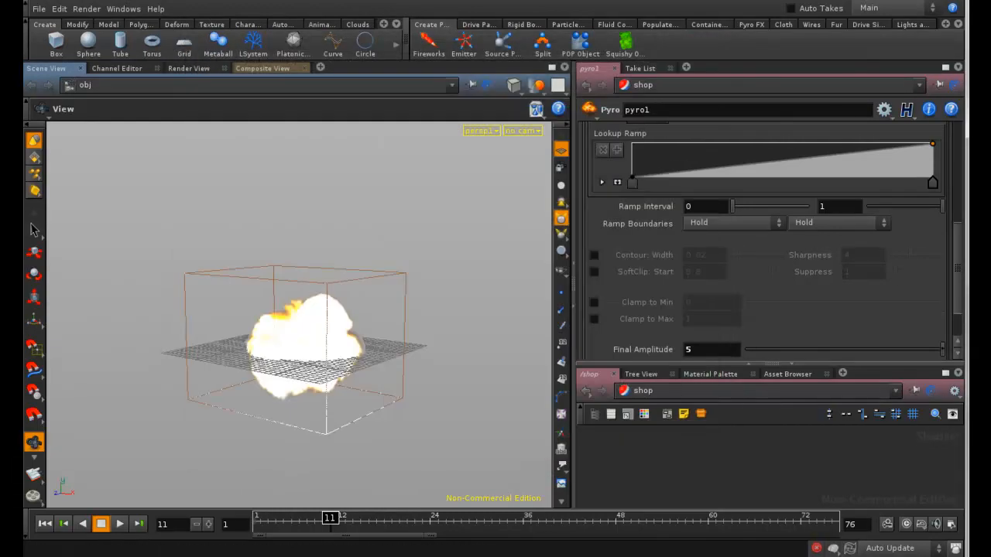
In the out network, select mantra_ipr and set its Volume Shadow Quality to 1.5 in the sampling properties.
{"action": "left_click", "coordinate": [654, 391]}
{"action": "left_click", "coordinate": [672, 445]}
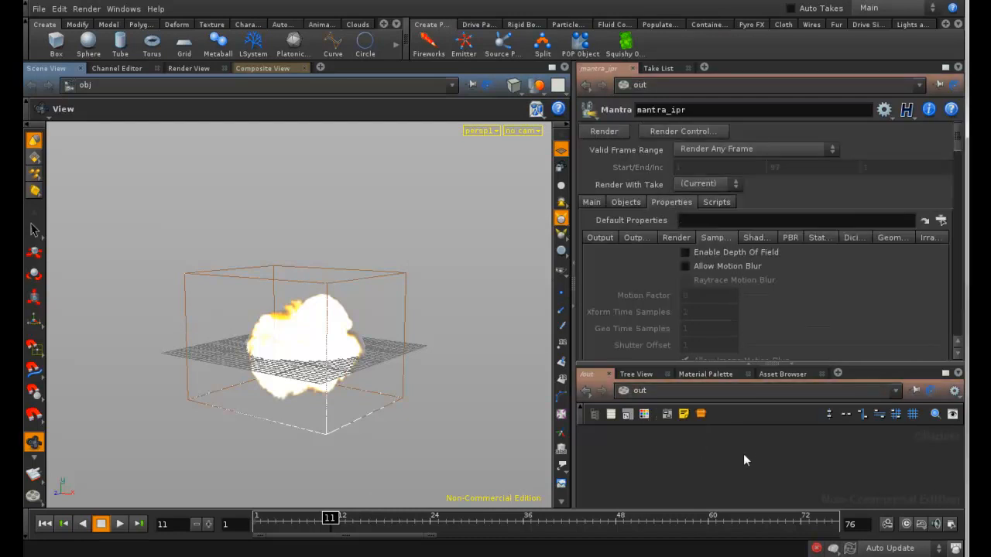
{"action": "left_click", "coordinate": [743, 471]}
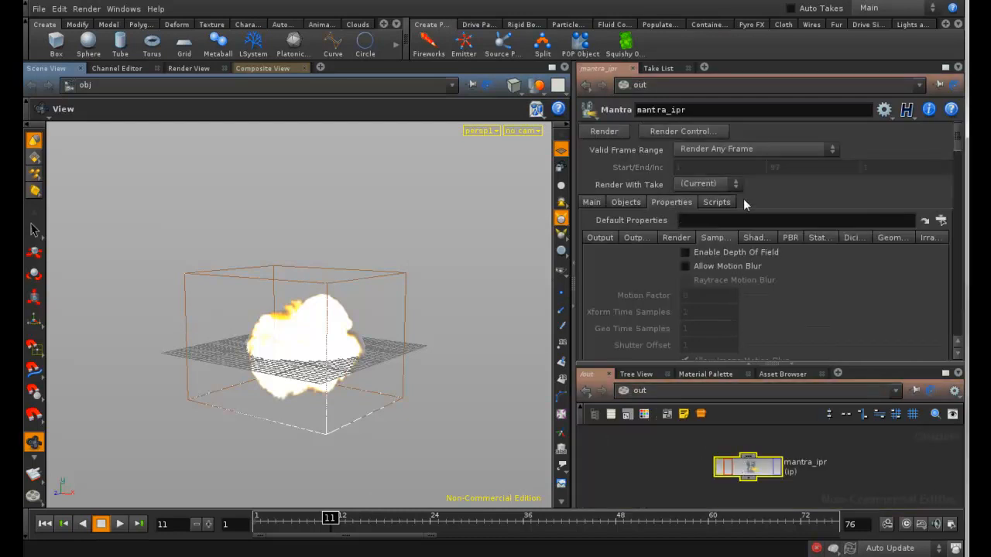
{"action": "scroll", "coordinate": [959, 151], "scroll_direction": "down", "scroll_amount": 1}
{"action": "scroll", "coordinate": [958, 151], "scroll_direction": "up", "scroll_amount": 1}
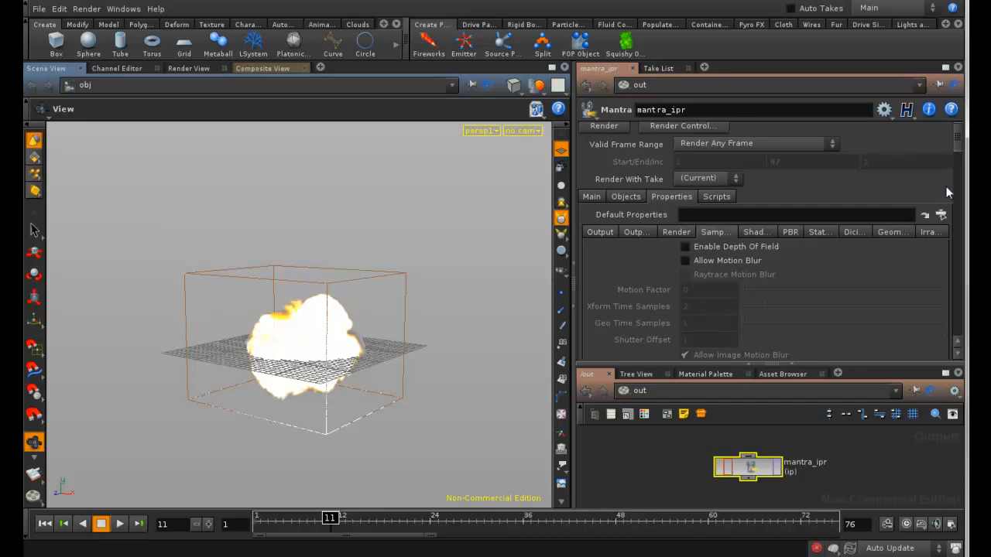
{"action": "left_click_drag", "start_coordinate": [956, 150], "coordinate": [957, 179]}
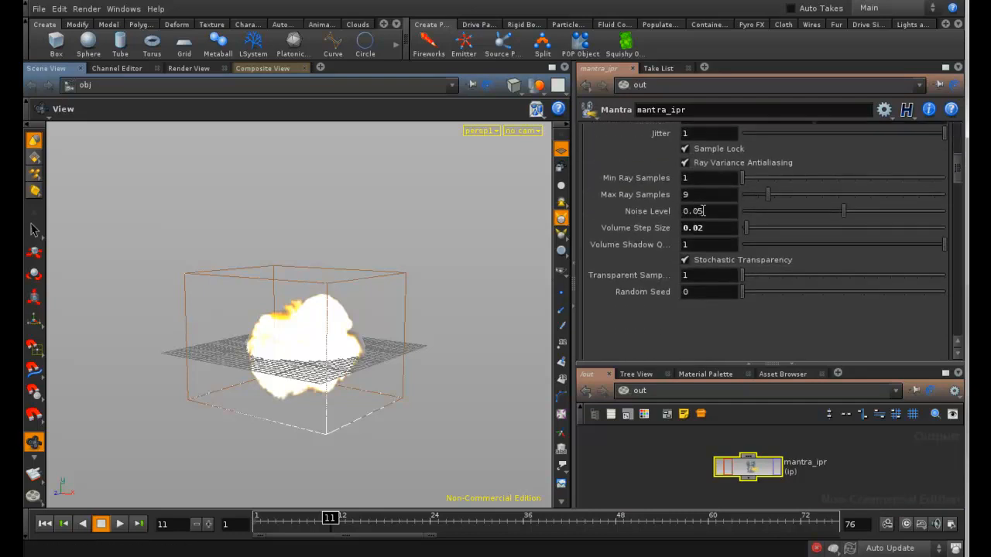
{"action": "left_click", "coordinate": [706, 226]}
{"action": "left_click", "coordinate": [709, 244]}
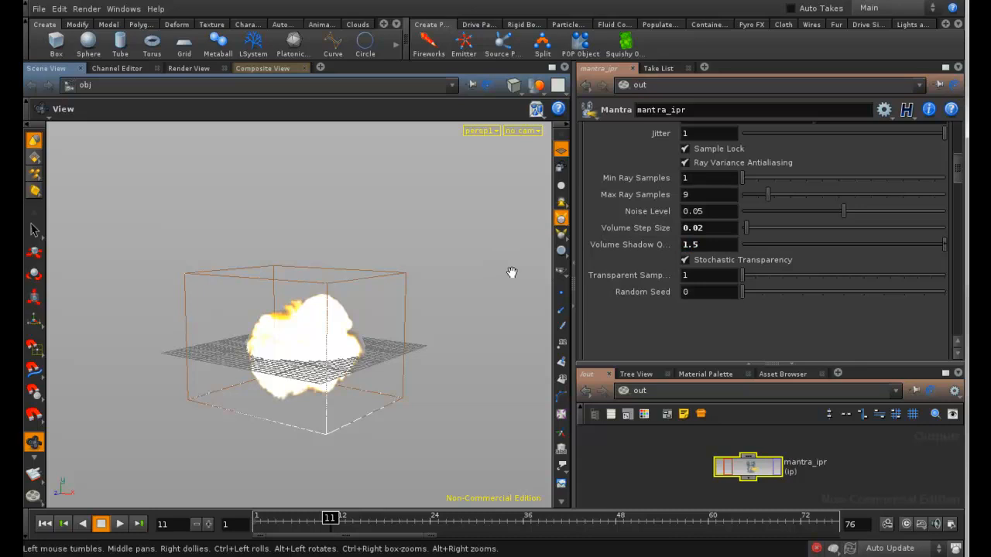
Review mantra_ipr's Pixel Samples, ray sampling and Volume Step Size settings.
{"action": "left_click_drag", "start_coordinate": [959, 178], "coordinate": [957, 165]}
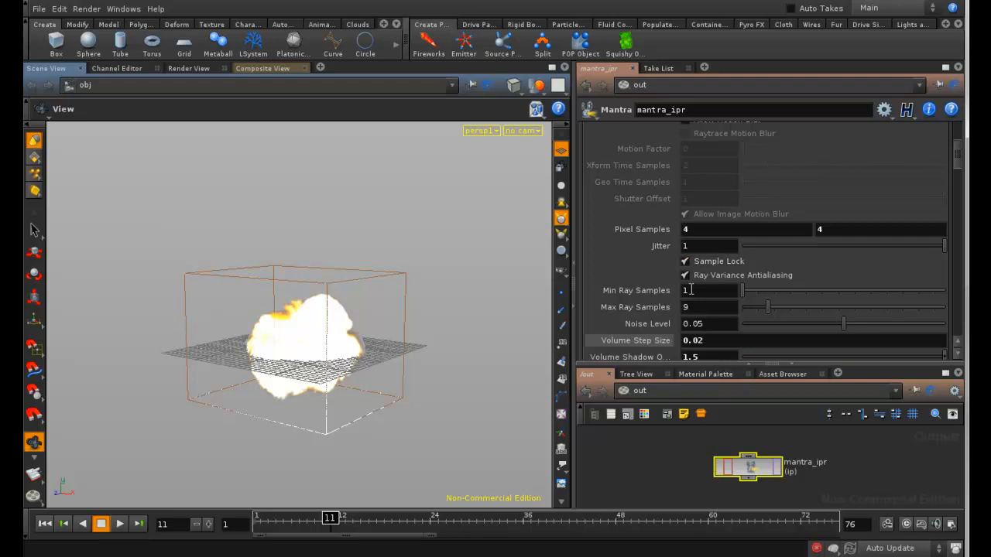
{"action": "left_click", "coordinate": [729, 341]}
{"action": "scroll", "coordinate": [959, 169], "scroll_direction": "down", "scroll_amount": 3}
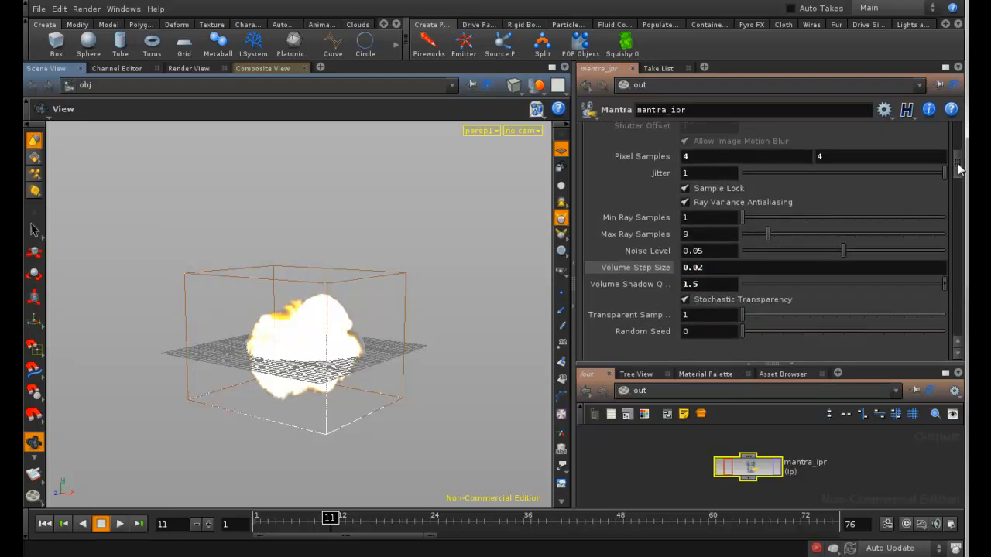